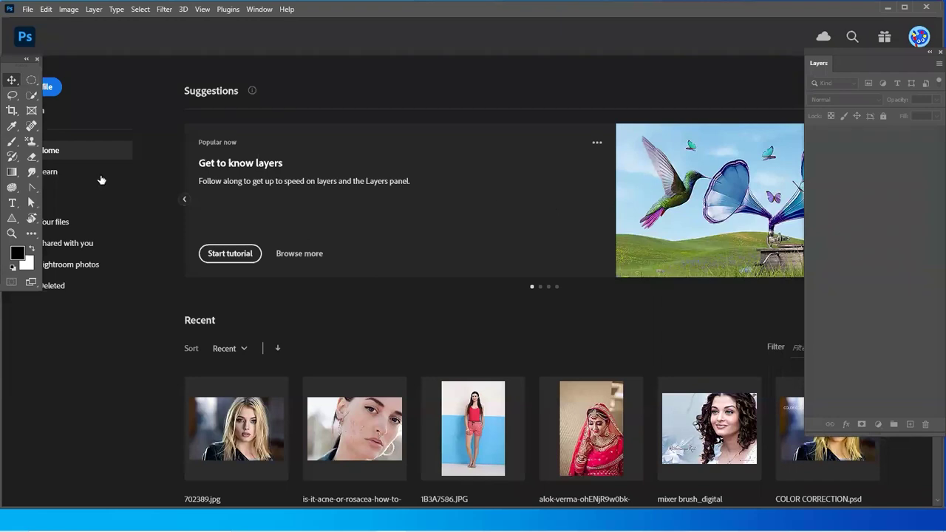
Open the BHO14A and ANG49A photos together from the Refences folder
left_click(28, 9)
left_click(41, 32)
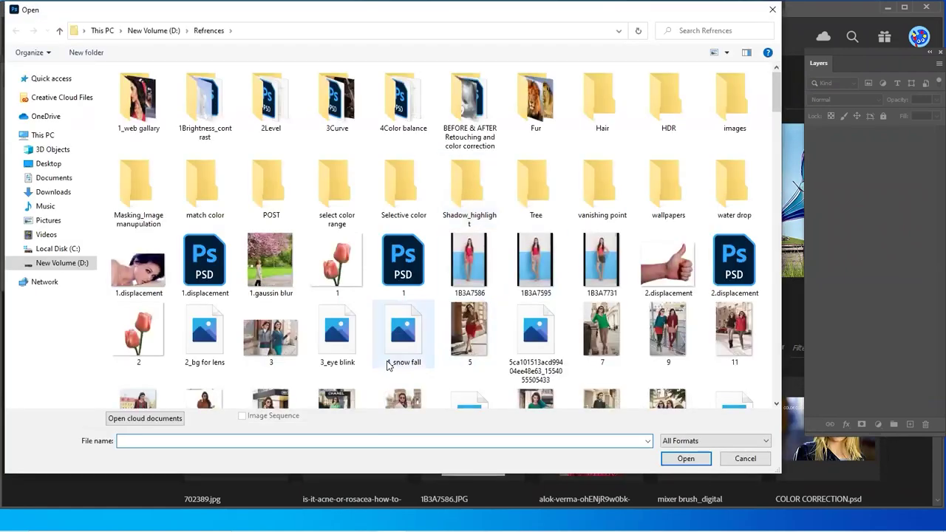
scroll(492, 246, "down", 3)
scroll(492, 246, "down", 3)
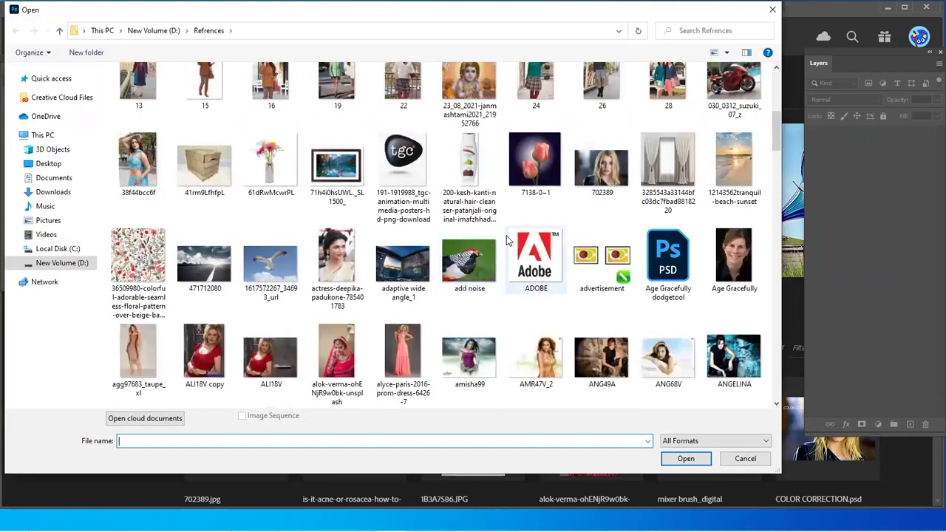
scroll(495, 255, "down", 3)
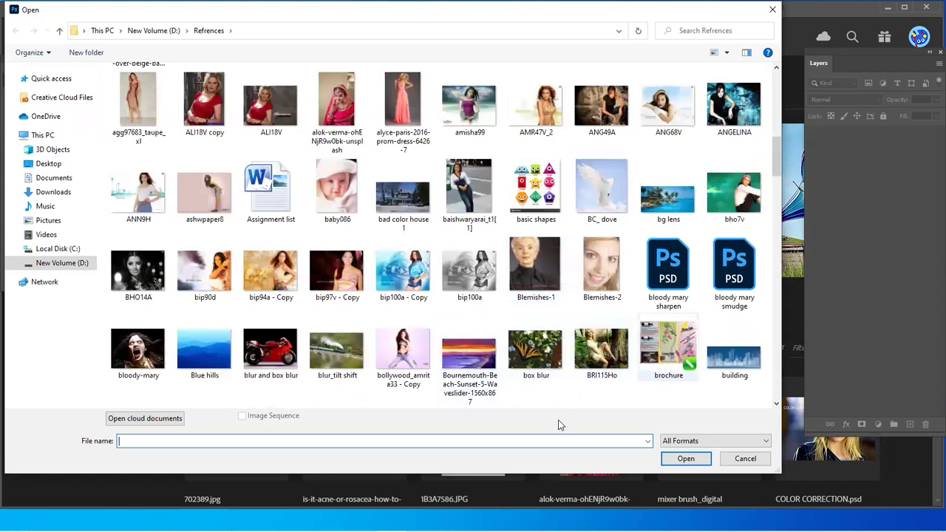
left_click(145, 275)
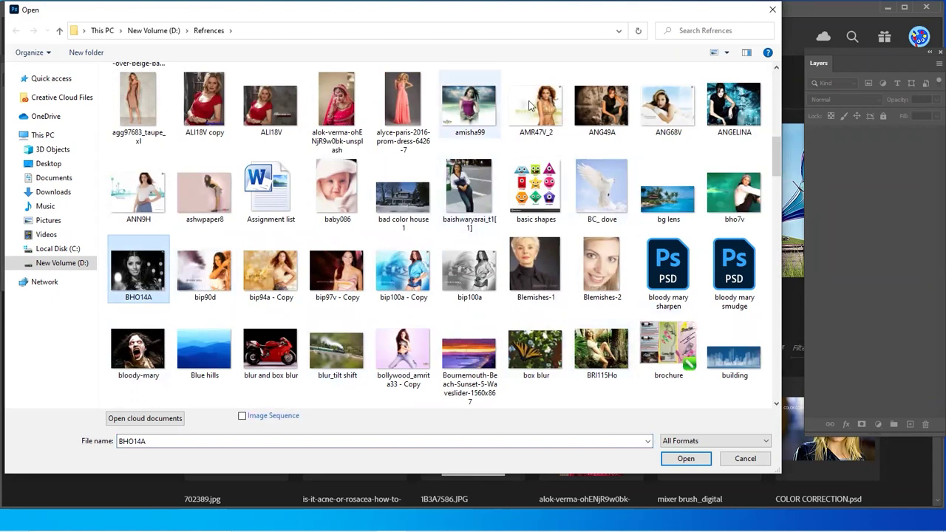
left_click(606, 110, "ctrl")
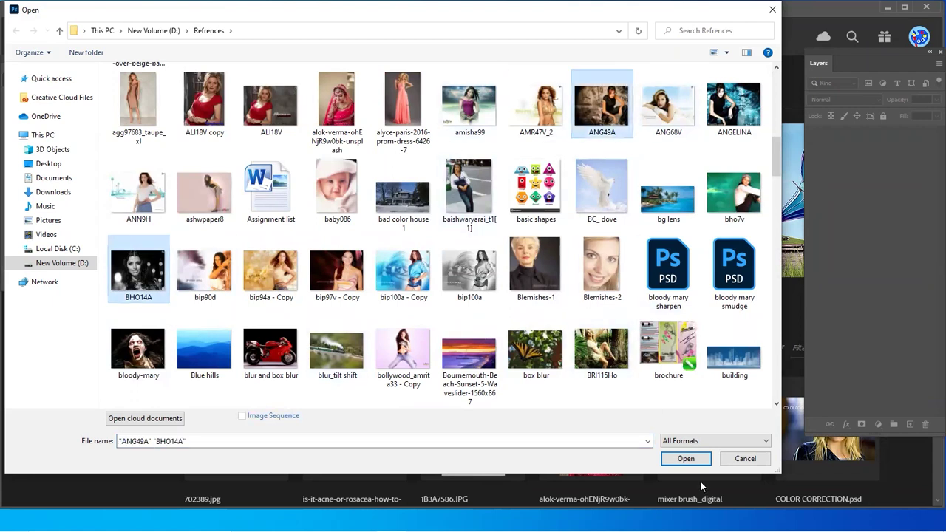
left_click(685, 459)
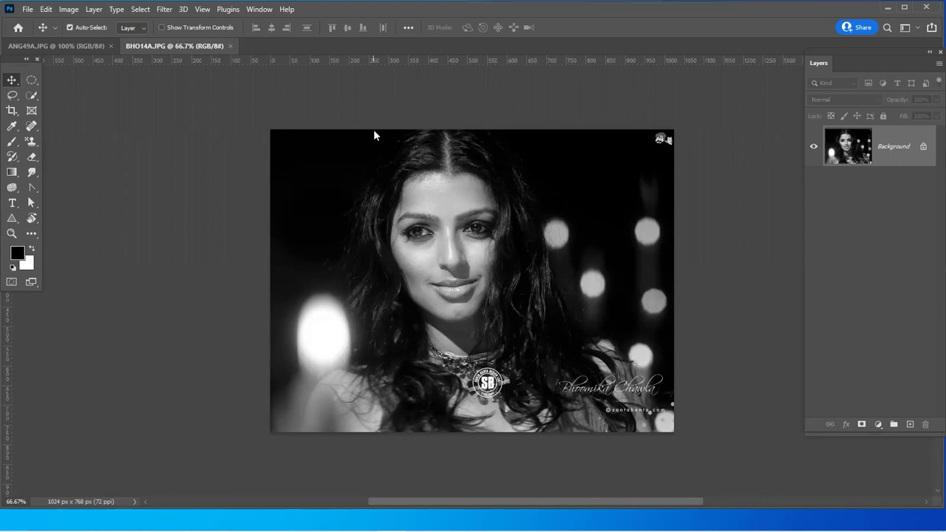
Look over File > Scripts without running one, then close the open photo documents
left_click(28, 11)
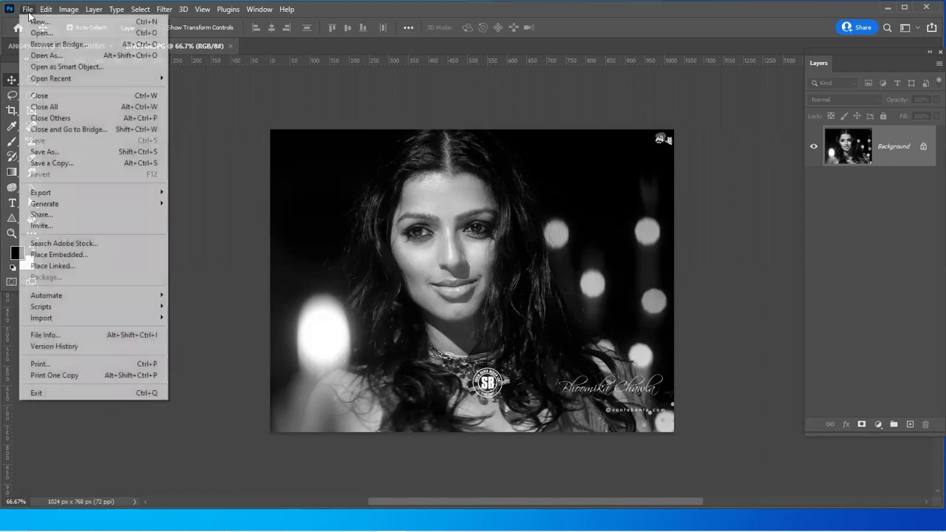
mouse_move(41, 307)
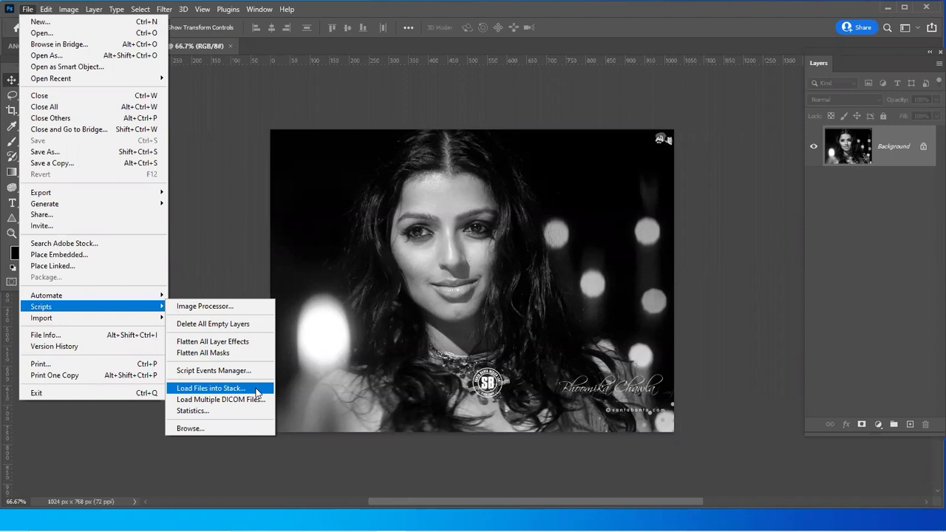
left_click(377, 311)
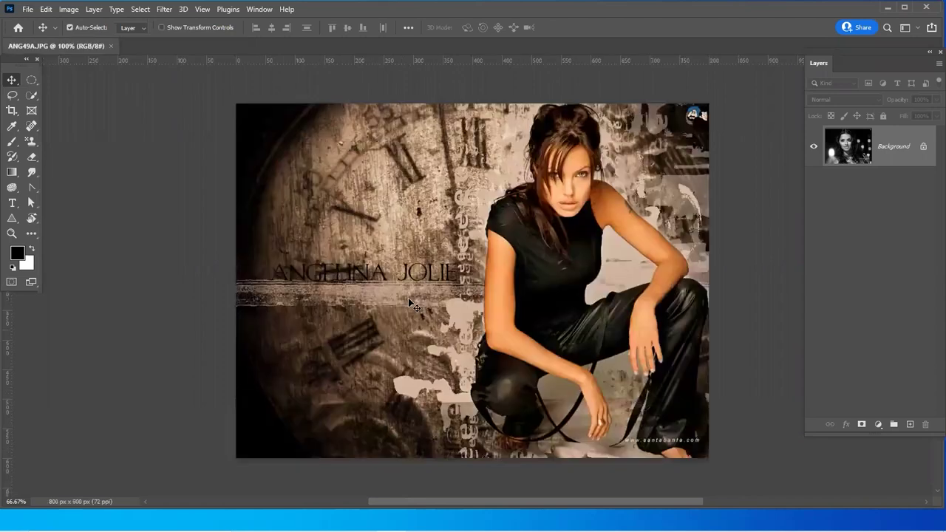
key("ctrl+w")
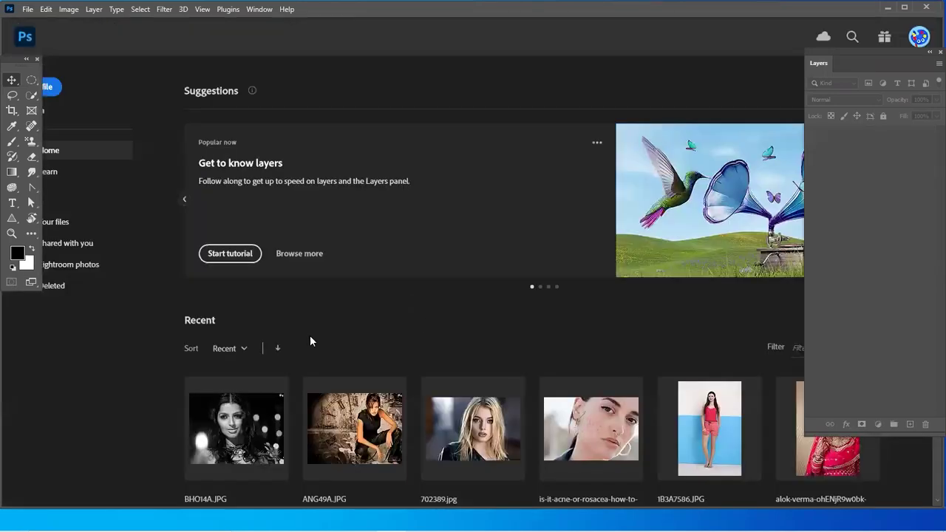
Start Load Files into Stack and bring up its Browse file picker on the Refences folder
left_click(29, 10)
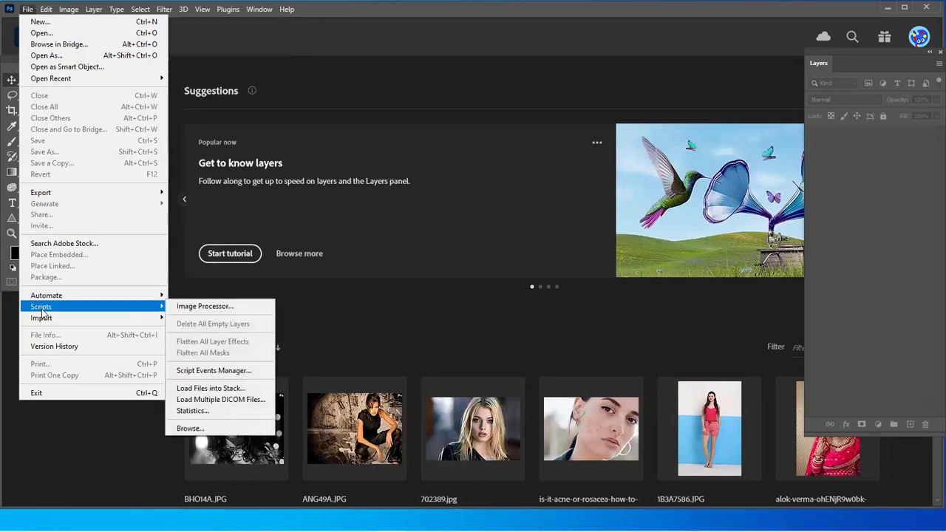
left_click(236, 389)
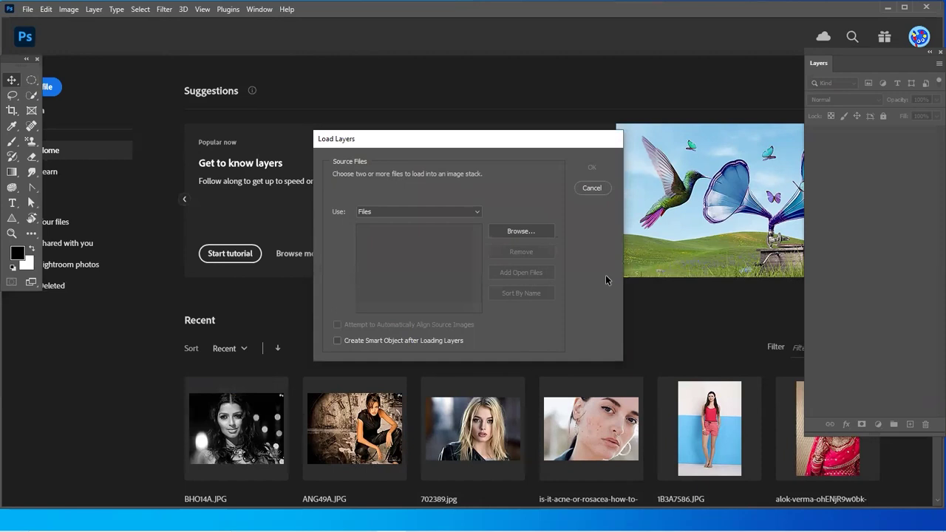
left_click_drag(430, 140, 379, 73)
left_click(470, 165)
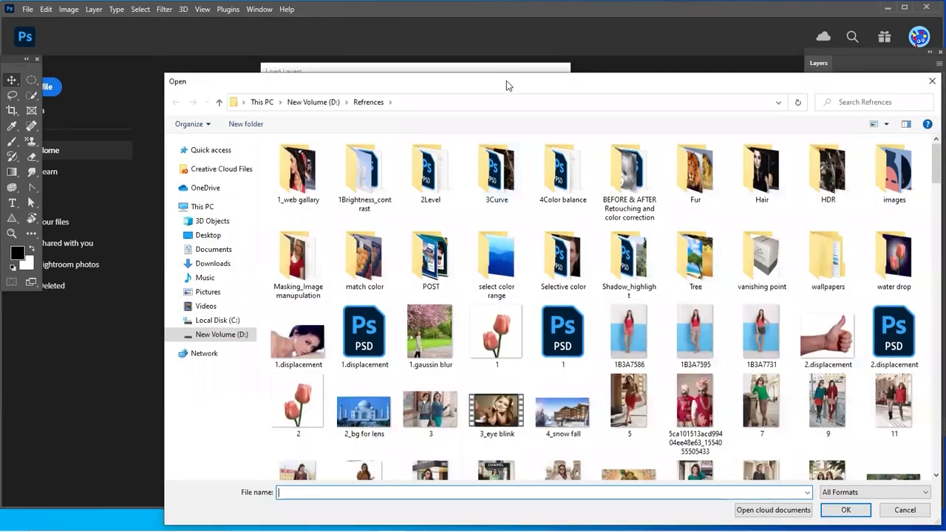
left_click_drag(506, 81, 384, 32)
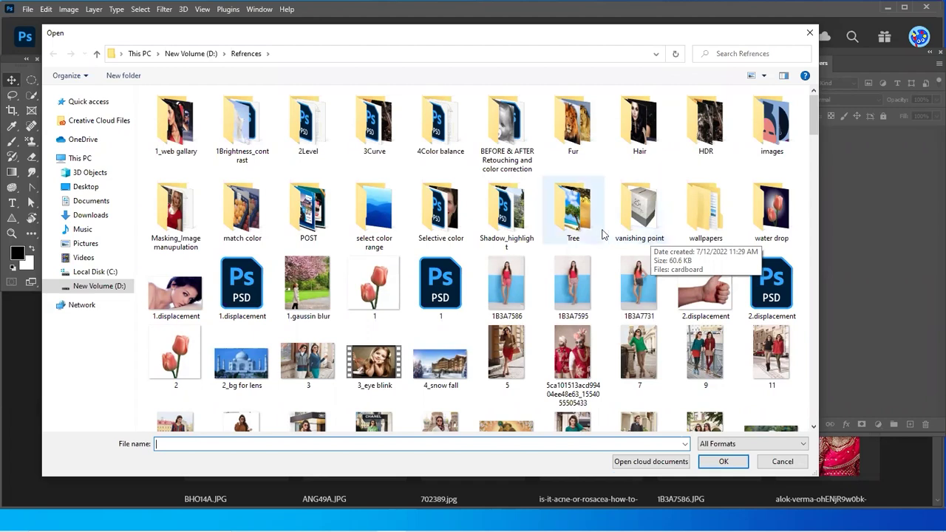
Go to the wallpapers > CHILDREN folder in the file picker
scroll(608, 234, "down", 5)
scroll(605, 237, "up", 5)
double_click(704, 207)
double_click(156, 122)
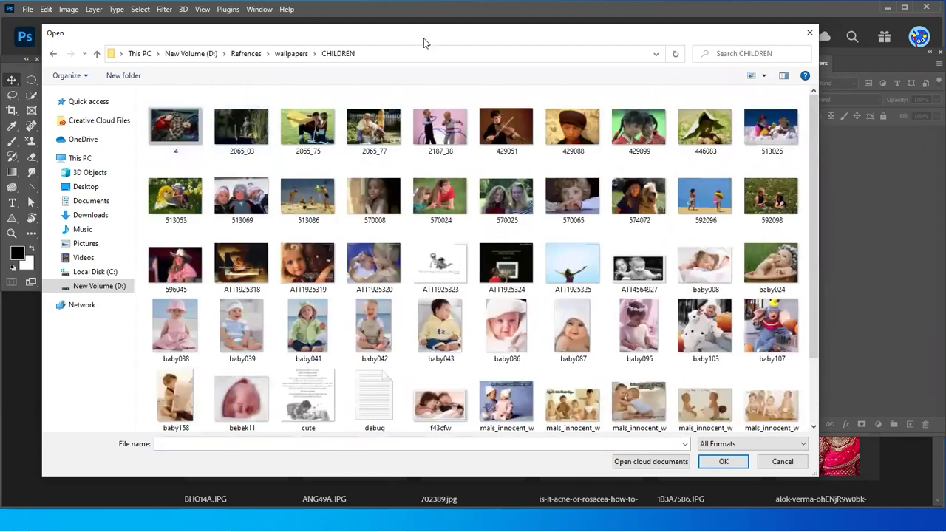
left_click_drag(424, 37, 400, 22)
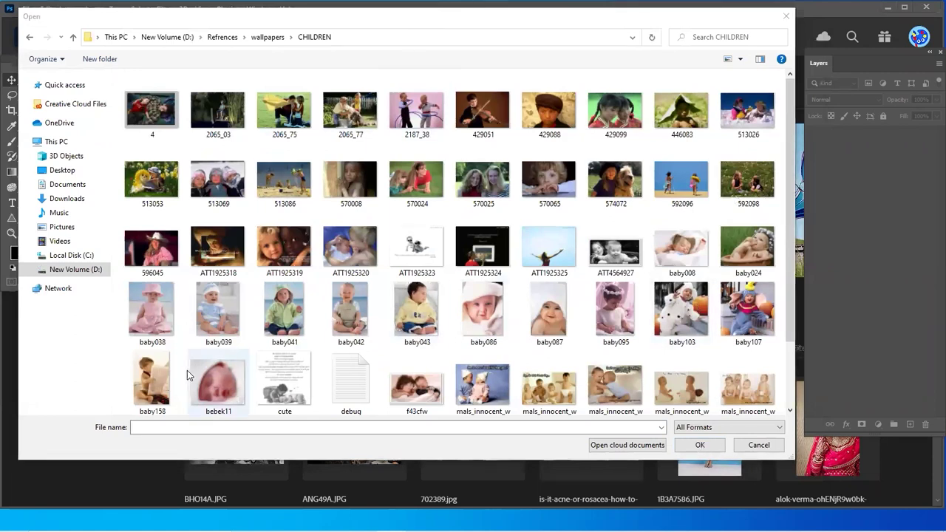
Select baby008 through baby107 plus bebek11 and confirm them as stack sources
left_click(136, 311)
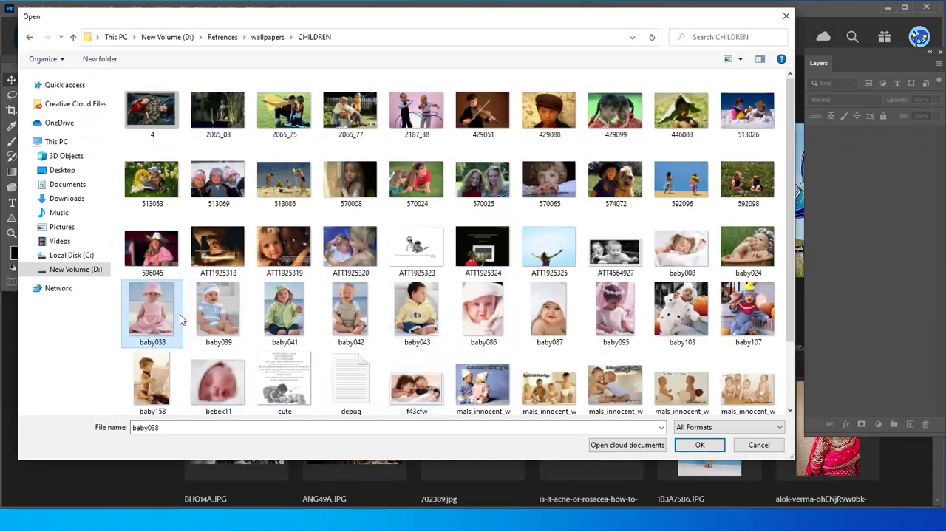
left_click(747, 313, "shift")
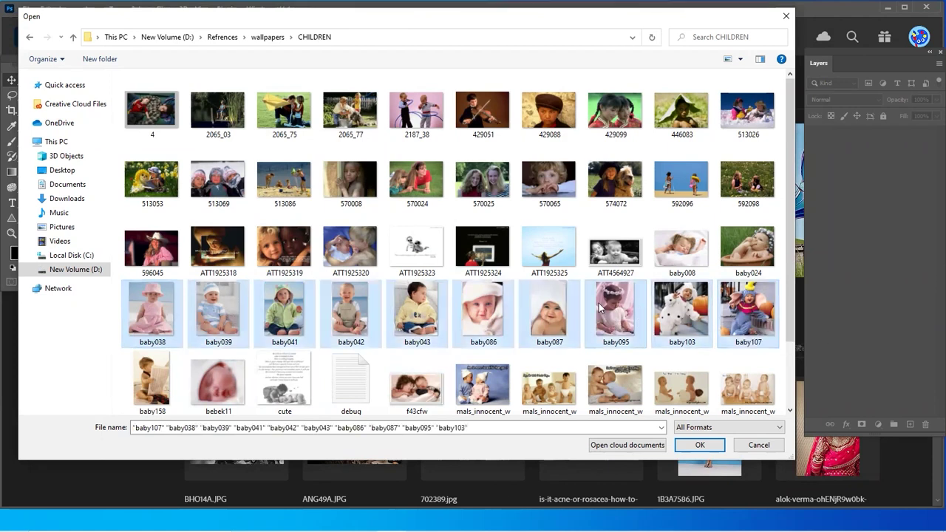
left_click(433, 319)
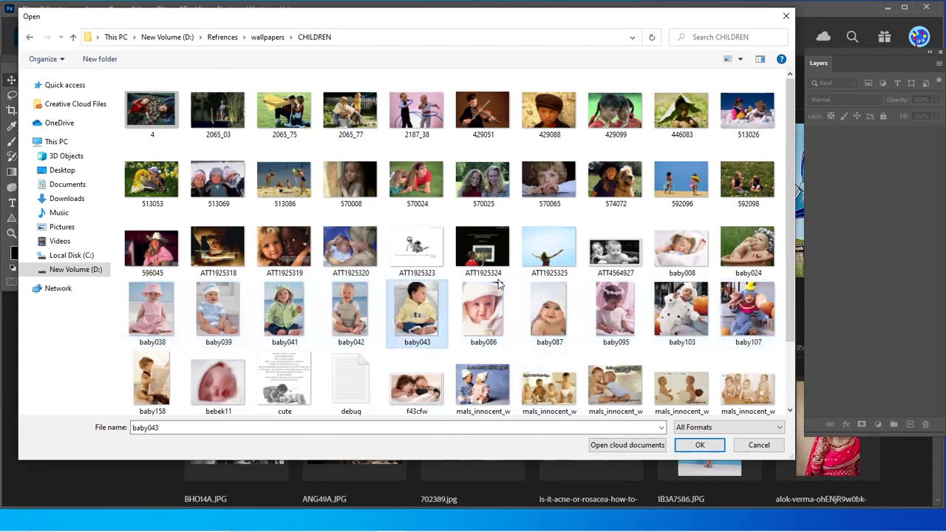
left_click(150, 319)
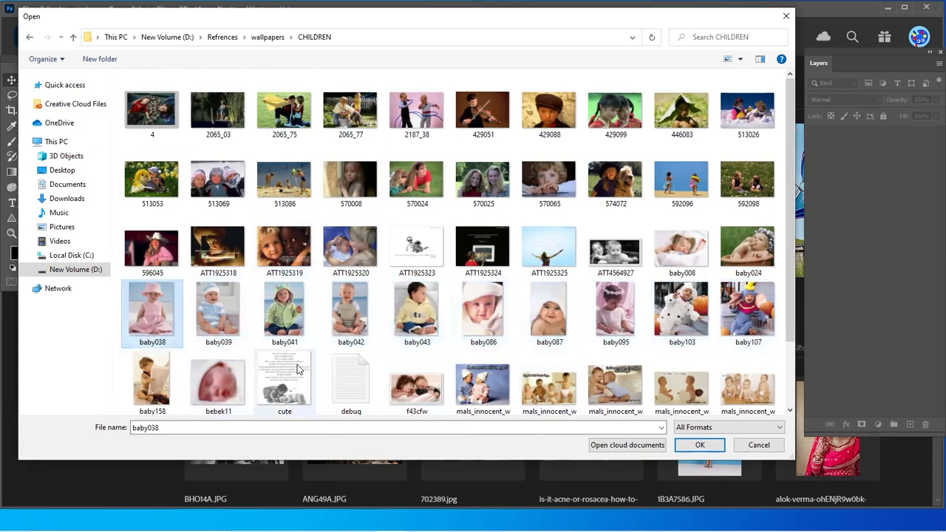
left_click(285, 314, "ctrl")
left_click(550, 318, "ctrl")
left_click(615, 325, "ctrl")
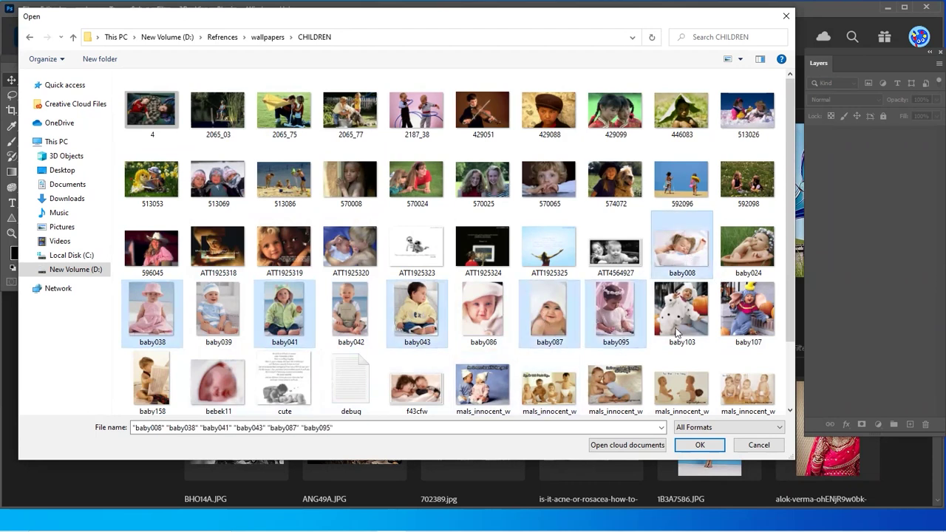
left_click(673, 304)
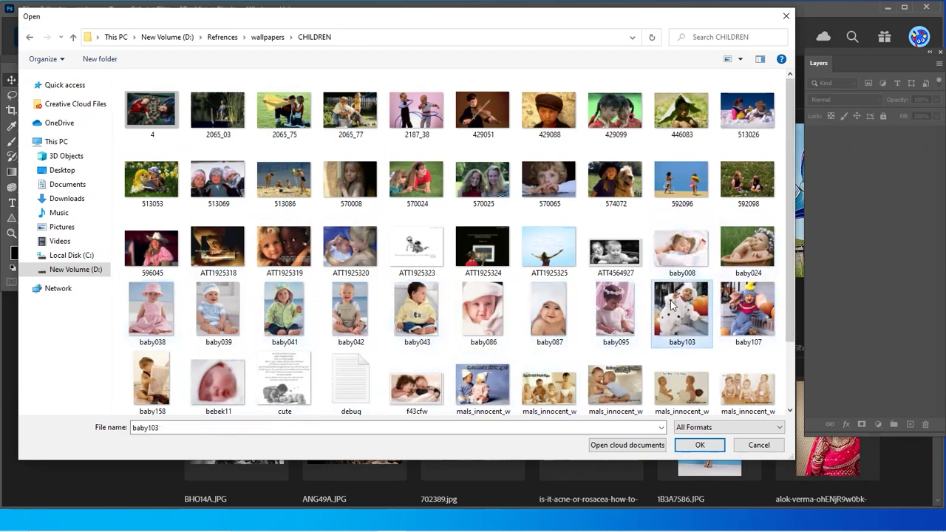
left_click(688, 254)
left_click(758, 317, "shift")
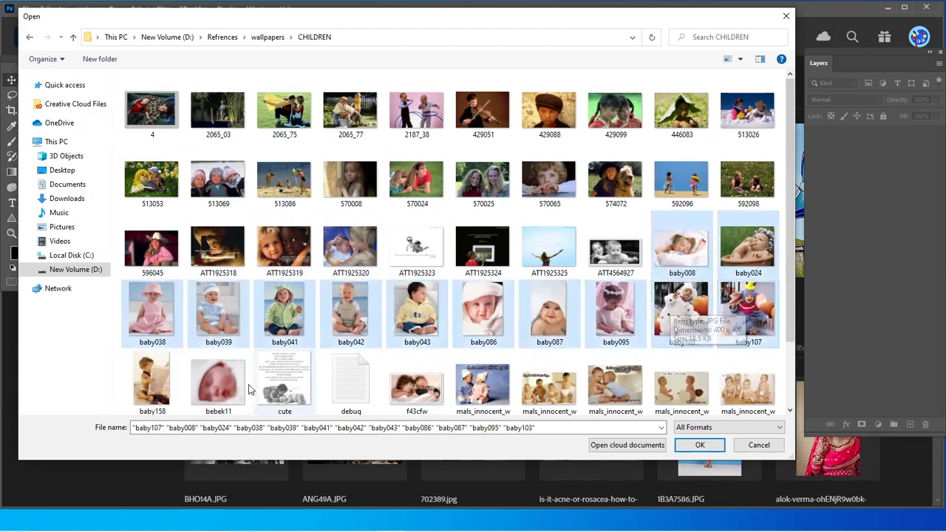
left_click(217, 380, "ctrl")
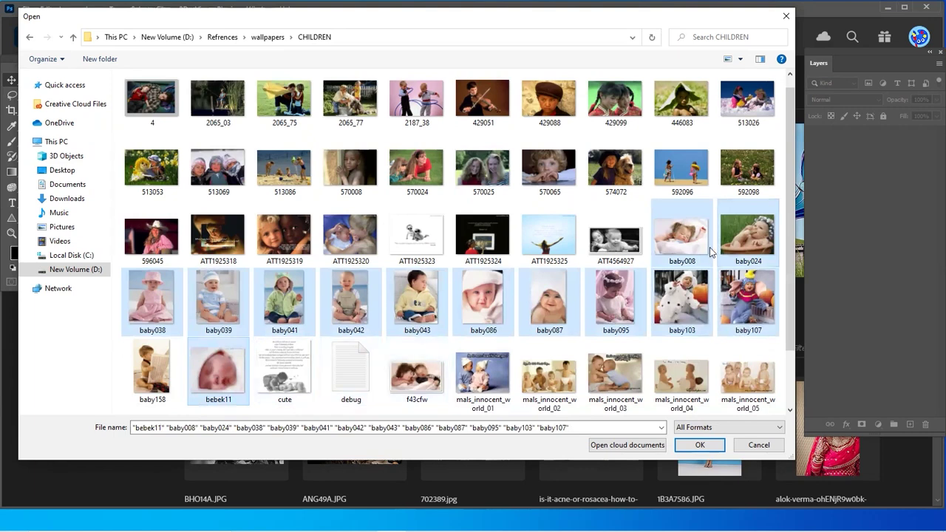
scroll(791, 246, "up", 1)
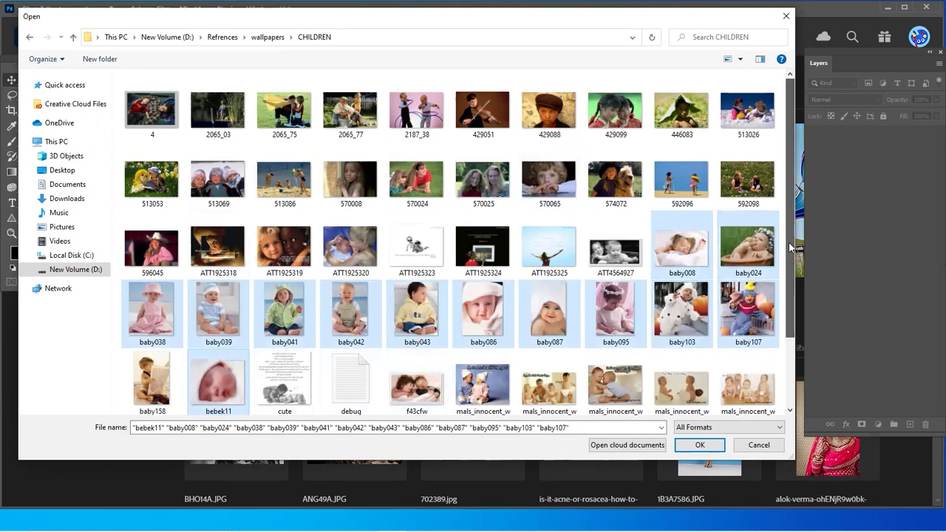
scroll(783, 233, "down", 3)
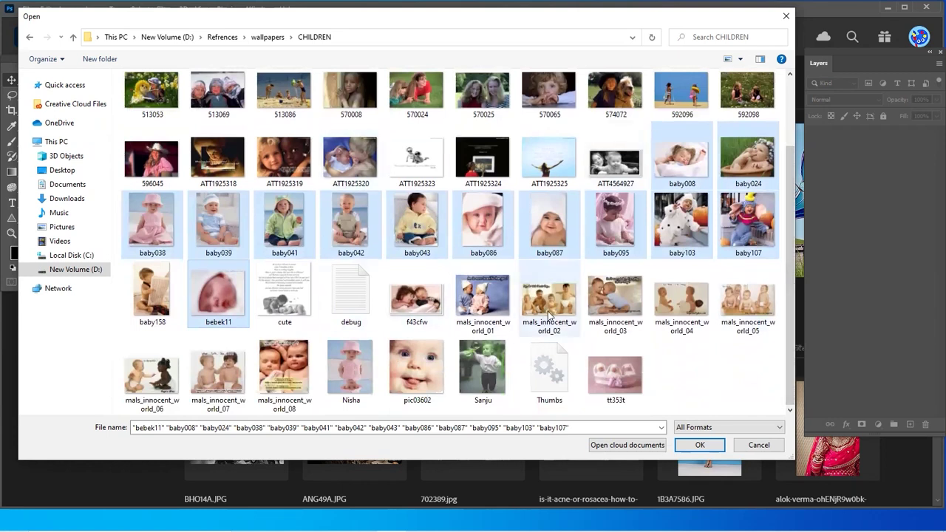
left_click(700, 446)
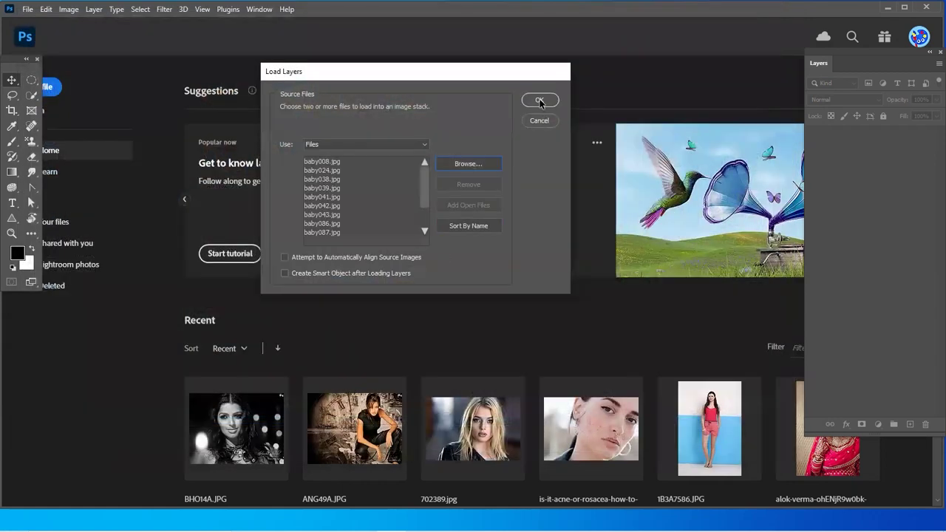
Load the chosen photos as layers into new document Untitled-1 and pan around it
left_click(540, 101)
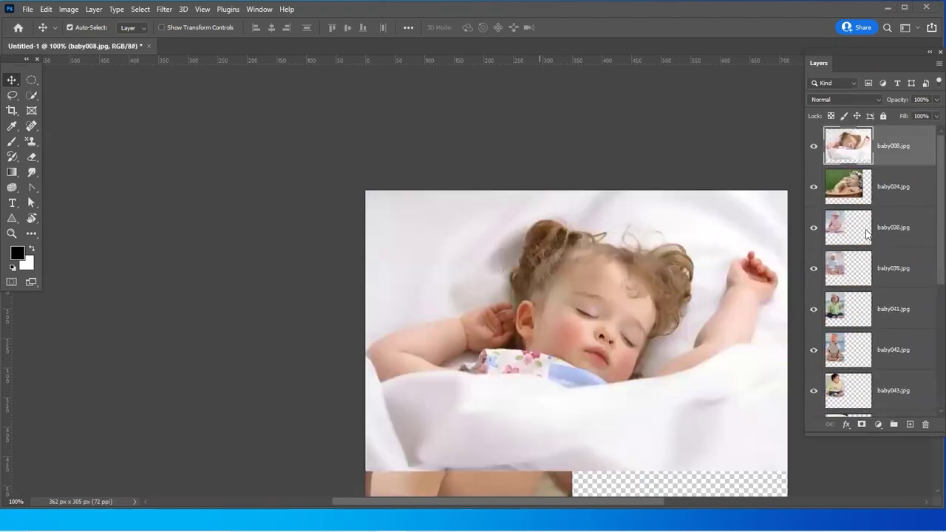
scroll(868, 234, "down", 5)
scroll(869, 315, "up", 5)
scroll(861, 266, "down", 5)
scroll(867, 296, "up", 5)
left_click_drag(545, 316, 440, 250)
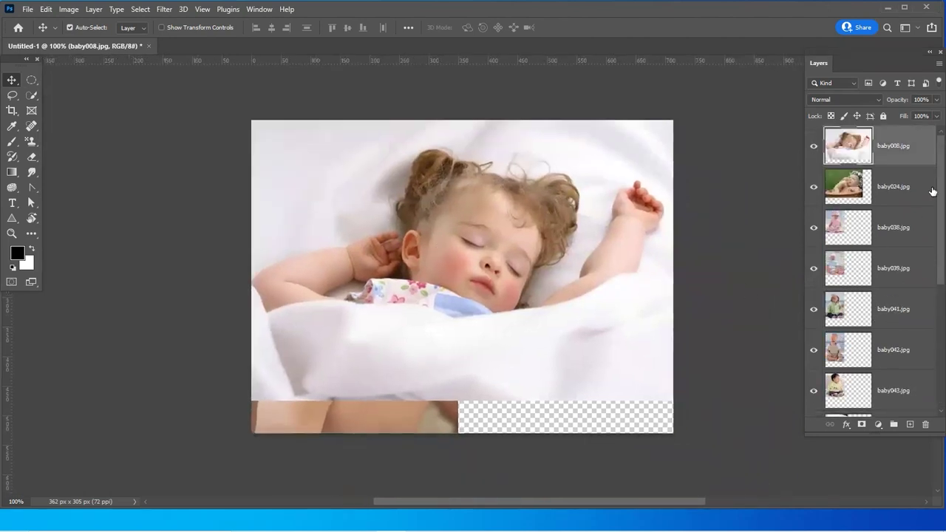
Scale the two top photo layers down to about half size
left_click(864, 183, "shift")
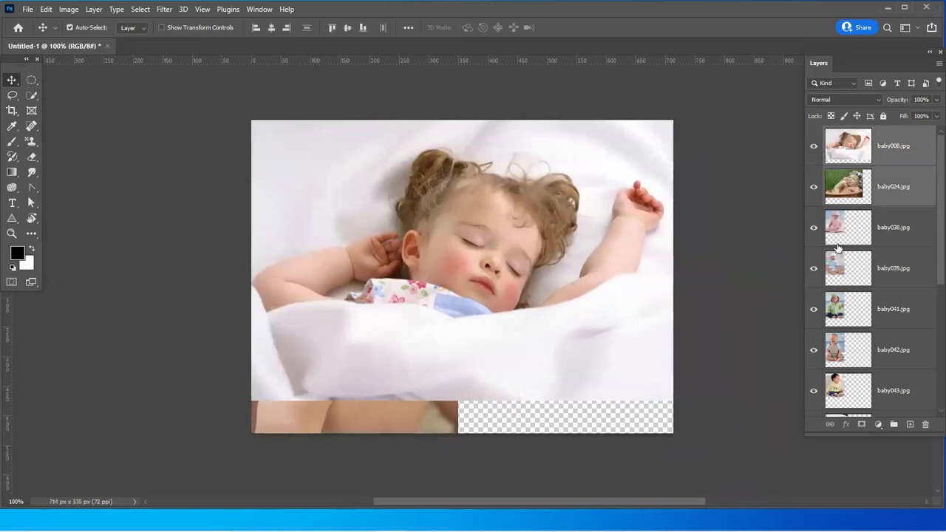
key("ctrl+t")
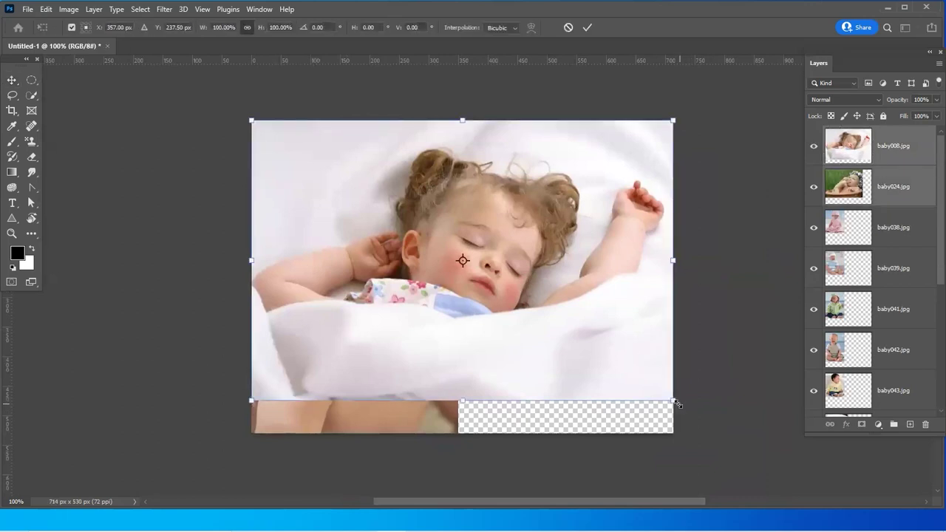
left_click_drag(632, 367, 488, 261)
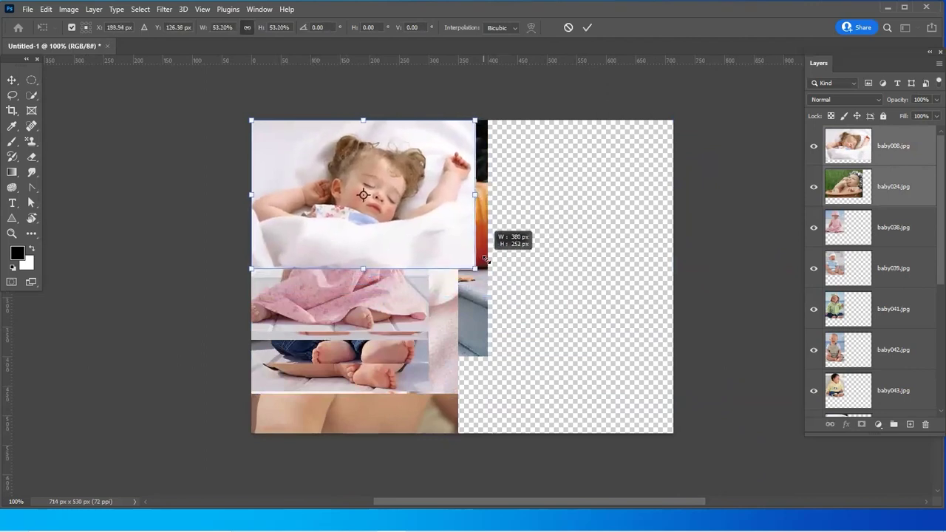
key("Return")
scroll(901, 254, "down", 2)
scroll(904, 250, "up", 2)
Scale all photo layers together down to about 71%
left_click(901, 145)
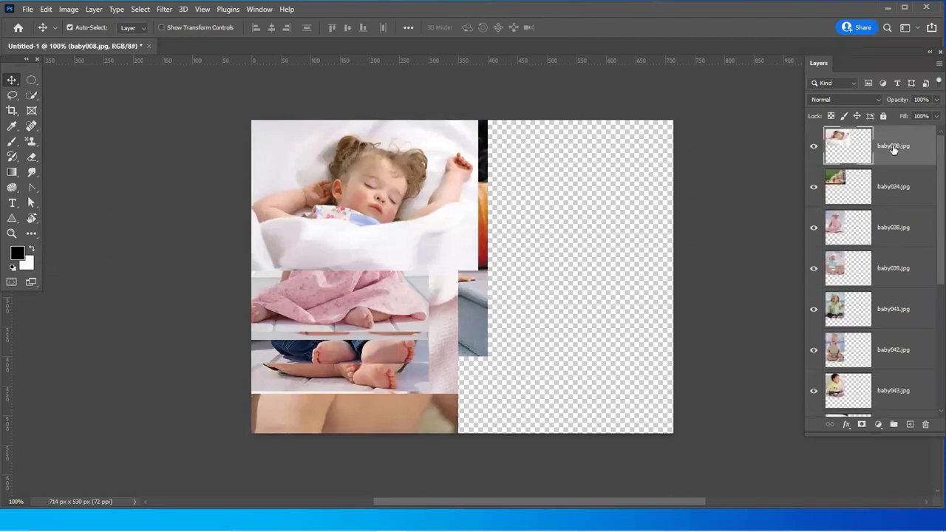
scroll(903, 229, "down", 3)
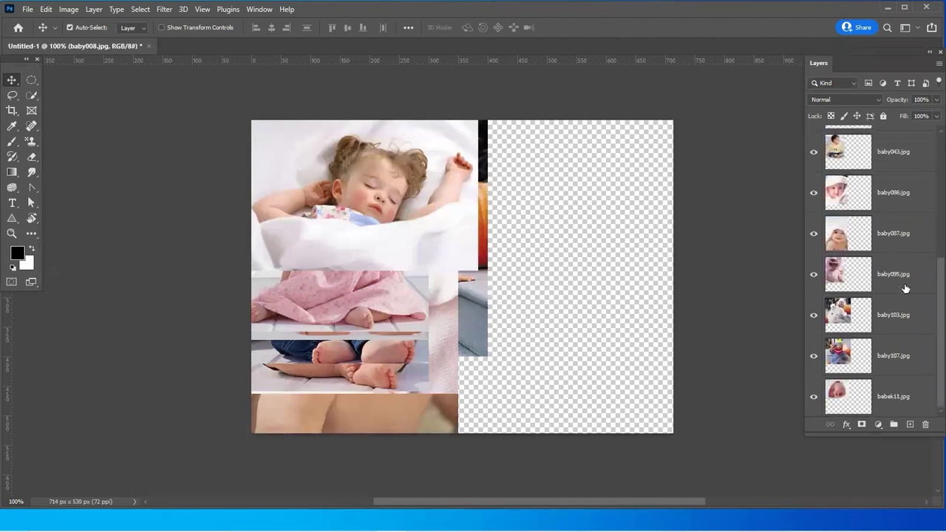
left_click(893, 408, "shift")
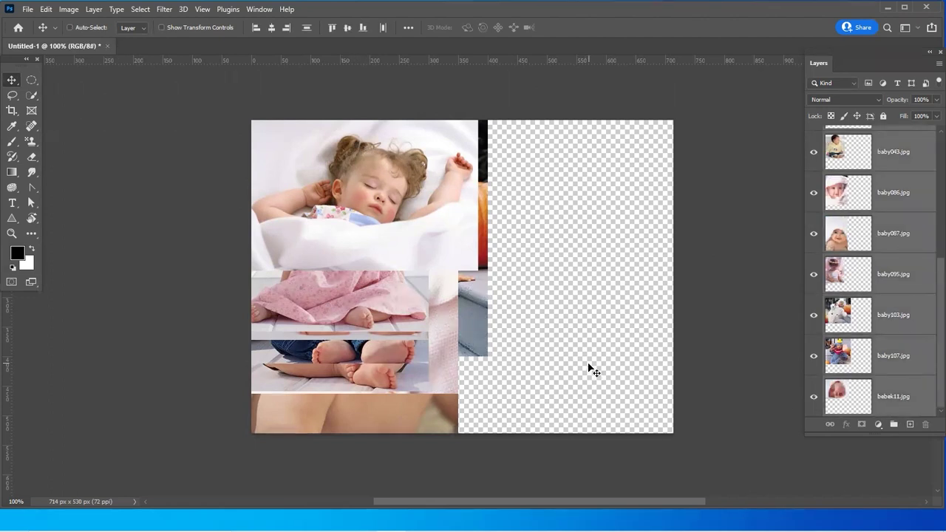
key("ctrl+t")
left_click_drag(487, 434, 420, 346)
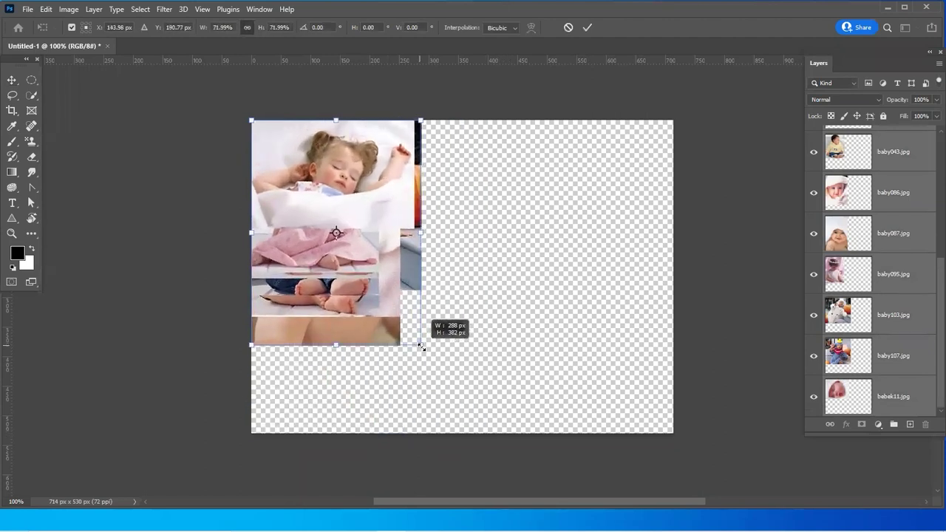
key("Return")
left_click(489, 248)
left_click(532, 219)
left_click(513, 331)
scroll(307, 187, "right", 1)
Spread the sleeping, grass, pink-hat, striped and hoodie photos across the right, top and bottom
left_click_drag(307, 187, 581, 180)
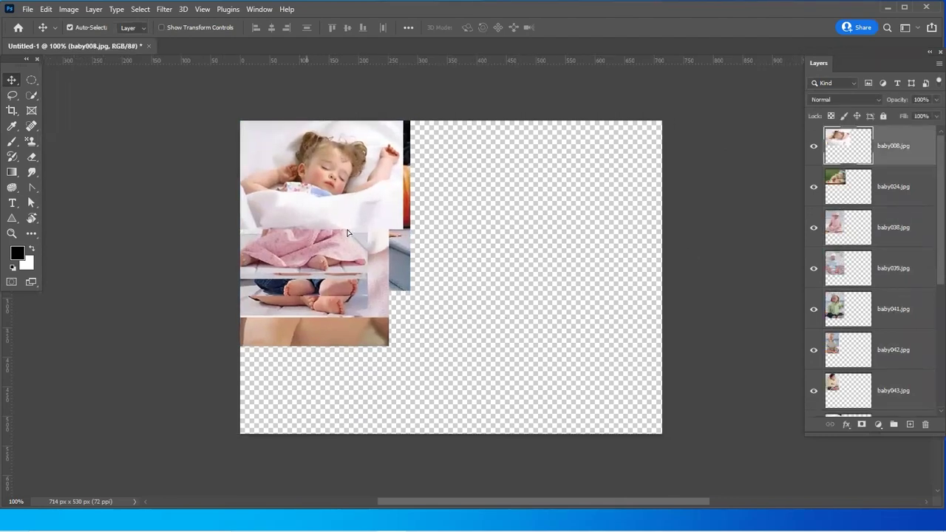
left_click_drag(303, 167, 592, 257)
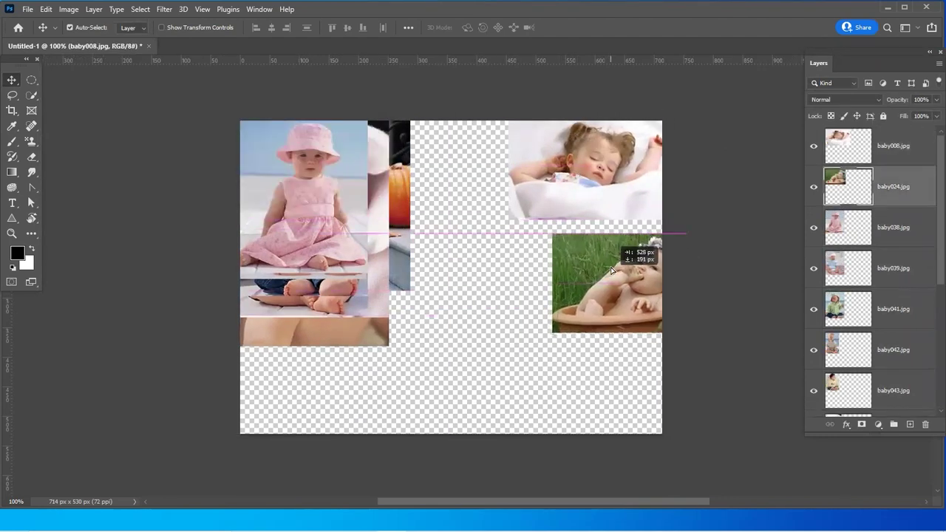
mouse_move(313, 202)
left_mouse_down()
mouse_move(599, 404)
mouse_move(632, 386)
left_mouse_up()
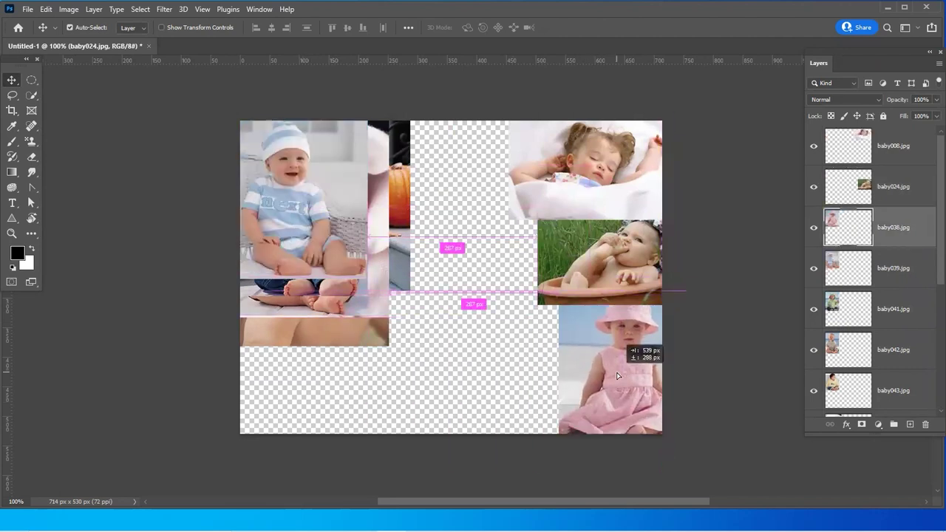
mouse_move(473, 374)
left_mouse_down()
mouse_move(505, 287)
mouse_move(468, 287)
left_mouse_up()
left_click_drag(268, 202, 472, 201)
left_click_drag(317, 216, 515, 461)
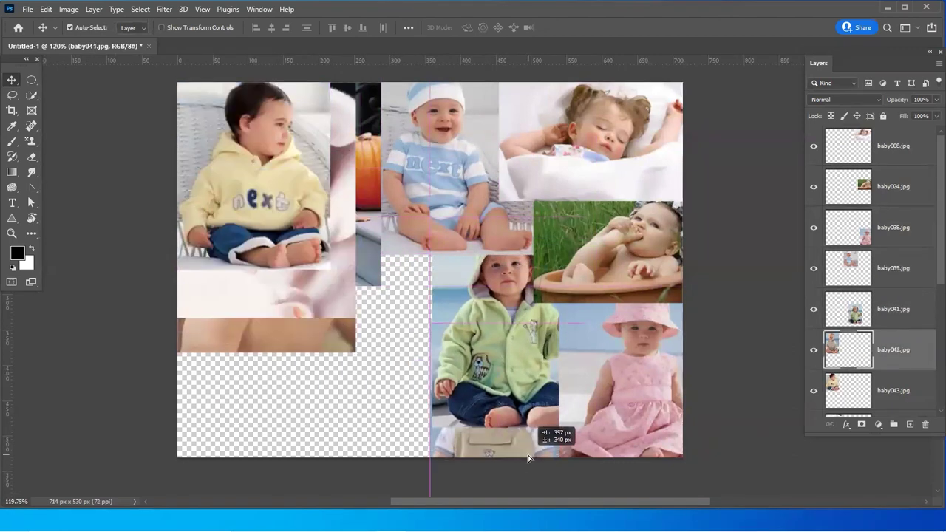
left_click_drag(514, 459, 244, 464)
left_click_drag(314, 221, 432, 457)
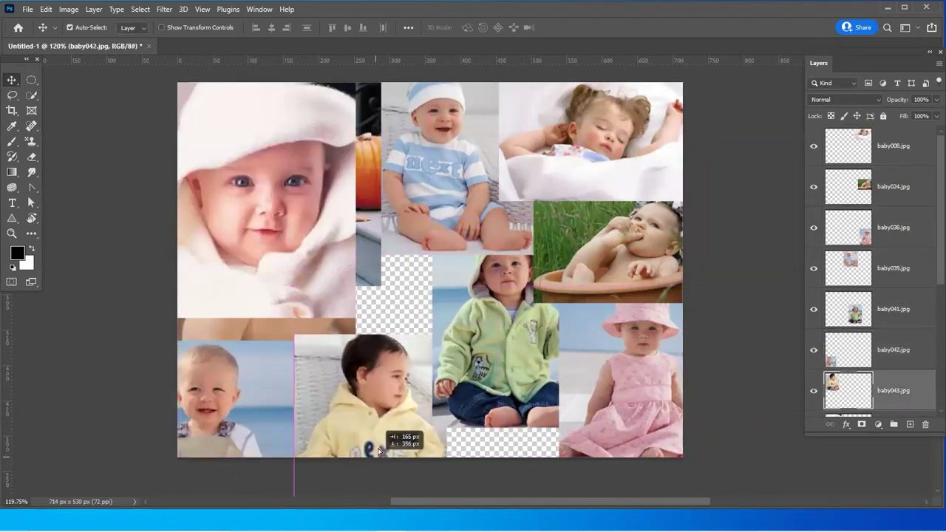
left_click_drag(555, 310, 565, 281)
Reposition the white-hood, flower-crown, spotted, striped and sleeping photos around the canvas
left_click_drag(289, 187, 545, 387)
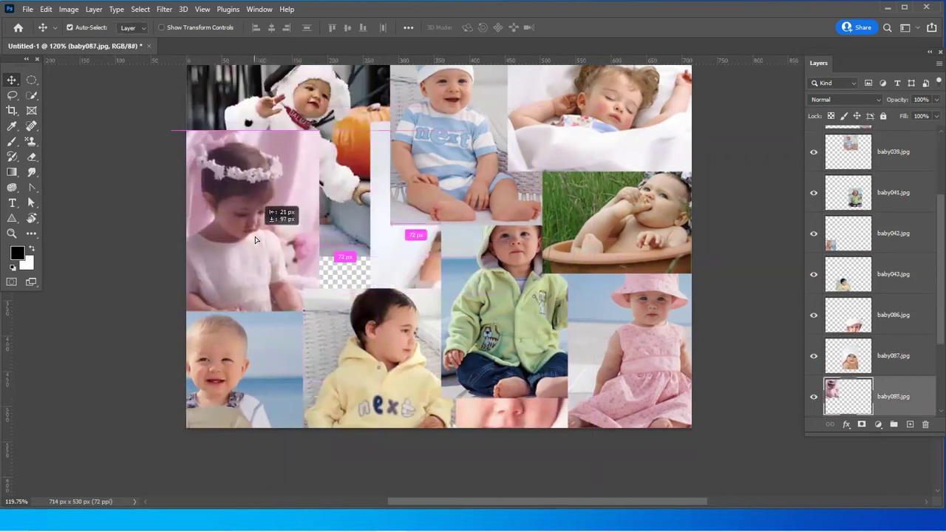
left_click_drag(341, 199, 334, 344)
mouse_move(255, 156)
left_mouse_down()
mouse_move(267, 156)
mouse_move(222, 145)
left_mouse_up()
left_click_drag(454, 137, 490, 141)
left_click_drag(612, 136, 658, 143)
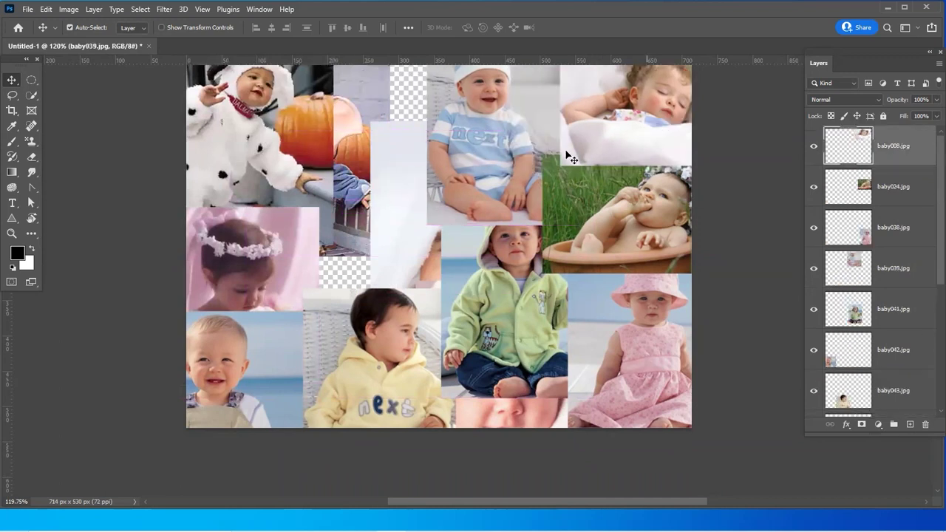
left_click_drag(517, 137, 554, 133)
mouse_move(414, 193)
left_mouse_down()
mouse_move(398, 105)
mouse_move(396, 207)
left_mouse_up()
Bring the elephant-costume photo to the front, nudge it into place and shrink it
left_click(363, 214)
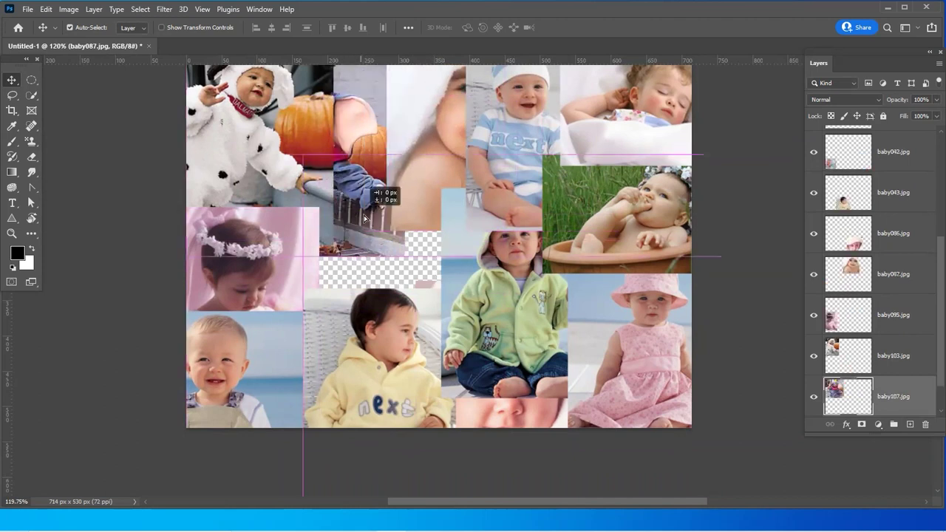
key("ctrl+shift+bracketright")
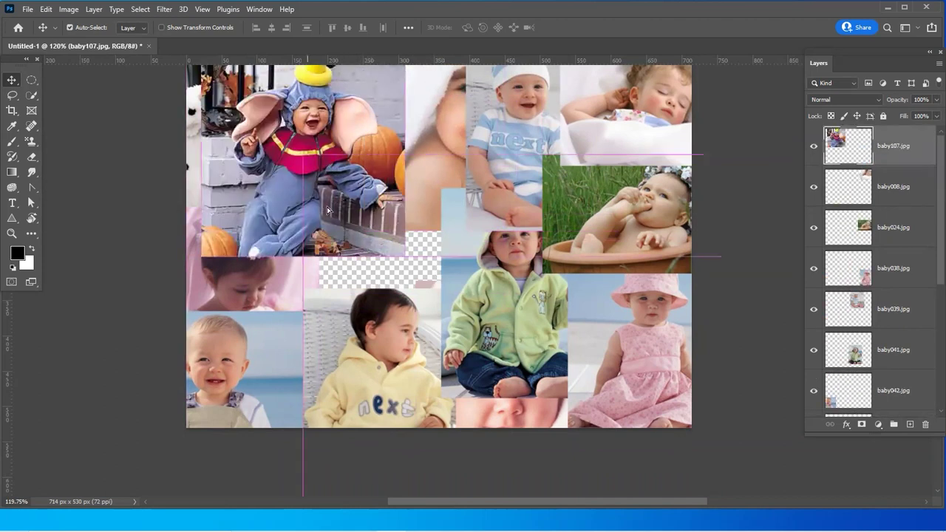
key("shift+Right")
key("shift+Right")
key("shift+Right")
key("shift+Down")
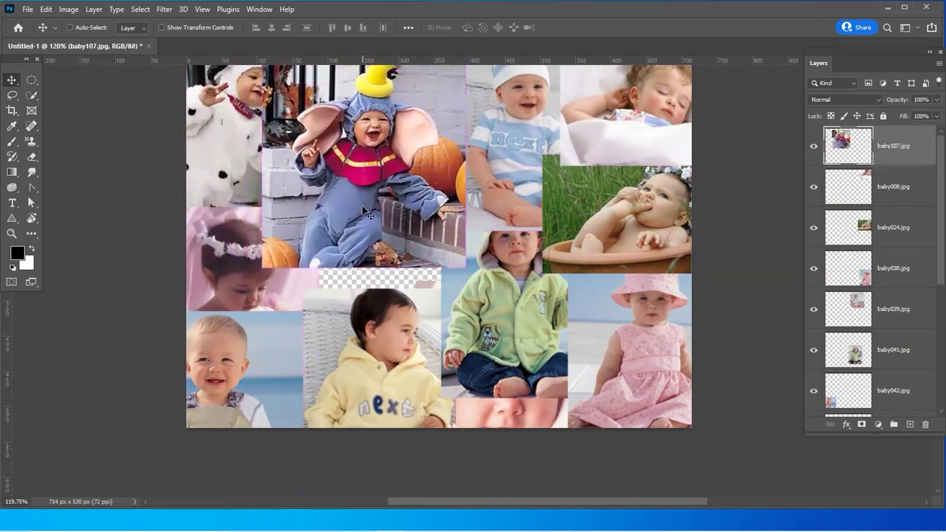
key("ctrl+t")
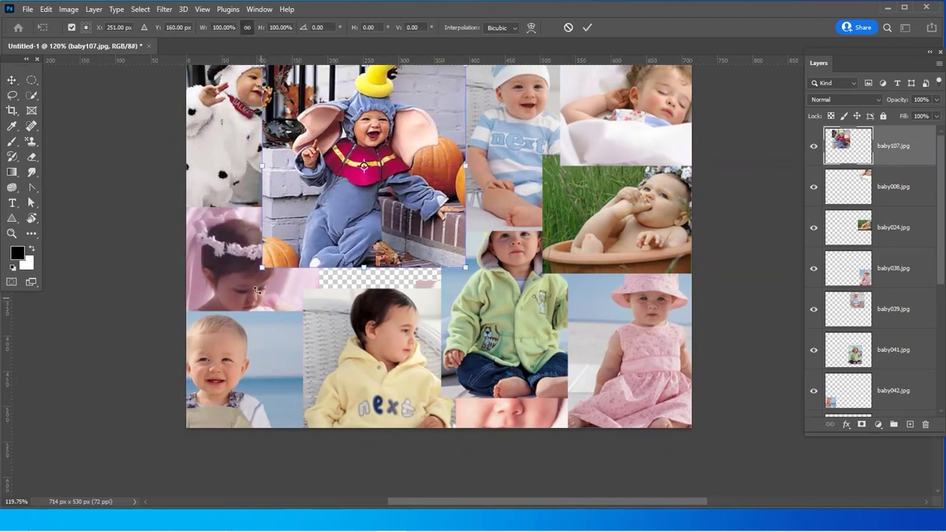
left_click_drag(261, 272, 297, 237)
key("Return")
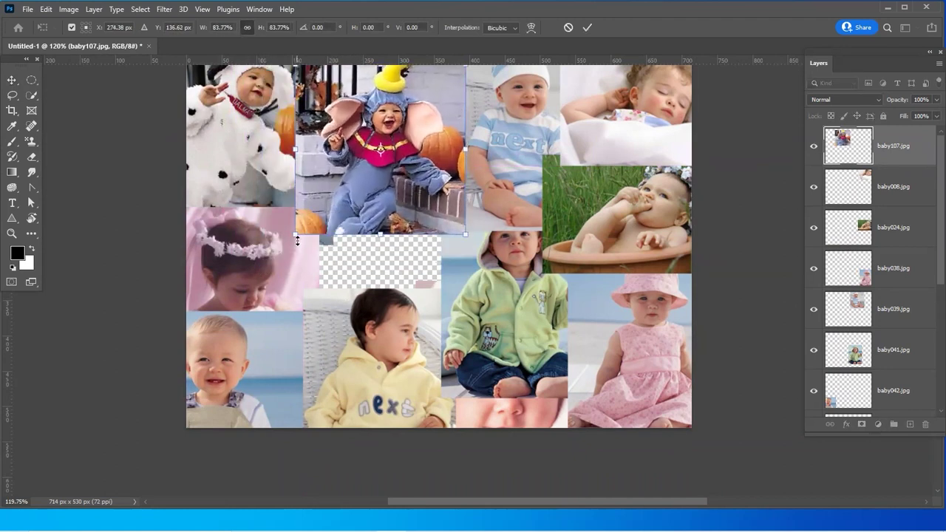
Bring the white-hat photo forward and reposition the hoodie, elephant, pink-face and spotted photos
mouse_move(492, 340)
left_mouse_down()
mouse_move(516, 417)
mouse_move(519, 404)
left_mouse_up()
key("ctrl+shift+bracketright")
left_click_drag(488, 295, 503, 295)
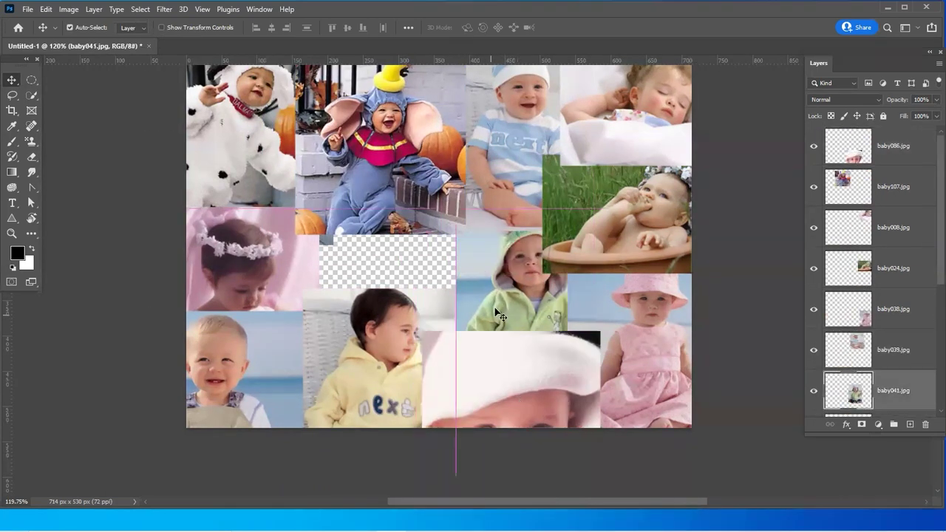
mouse_move(422, 215)
left_mouse_down()
mouse_move(473, 151)
mouse_move(437, 244)
left_mouse_up()
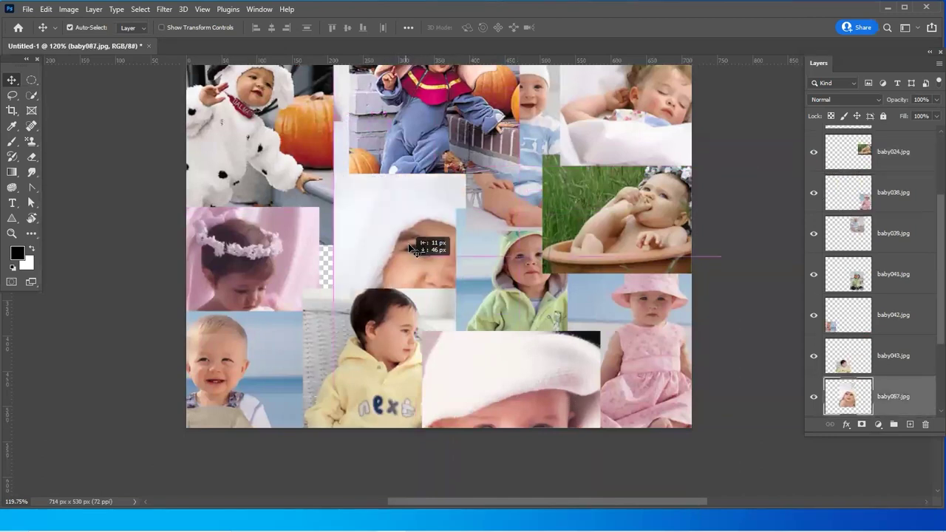
mouse_move(288, 164)
left_mouse_down()
mouse_move(310, 150)
mouse_move(333, 186)
left_mouse_up()
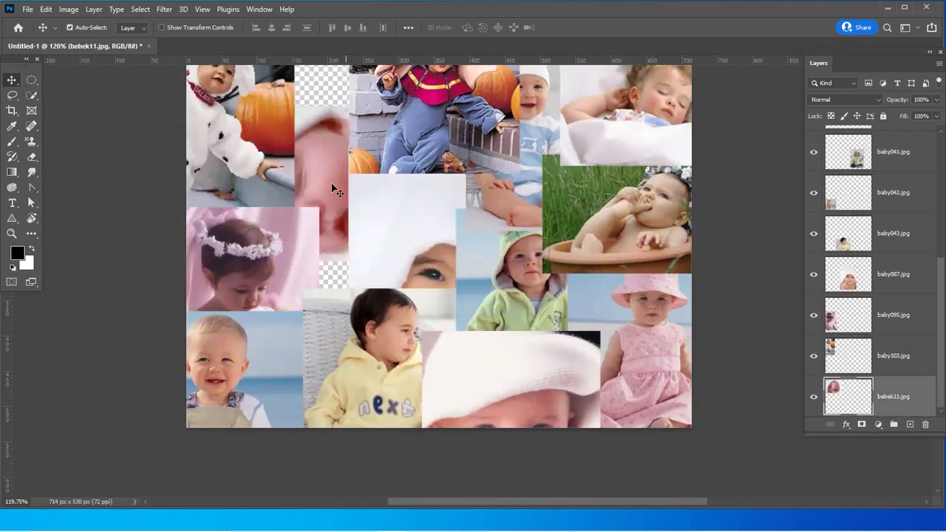
left_click_drag(331, 134, 330, 96)
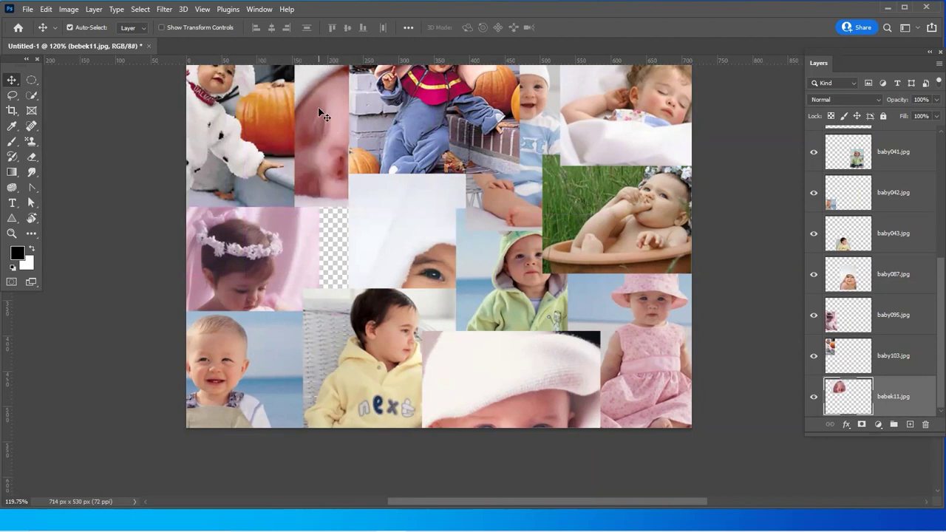
left_click_drag(279, 145, 316, 157)
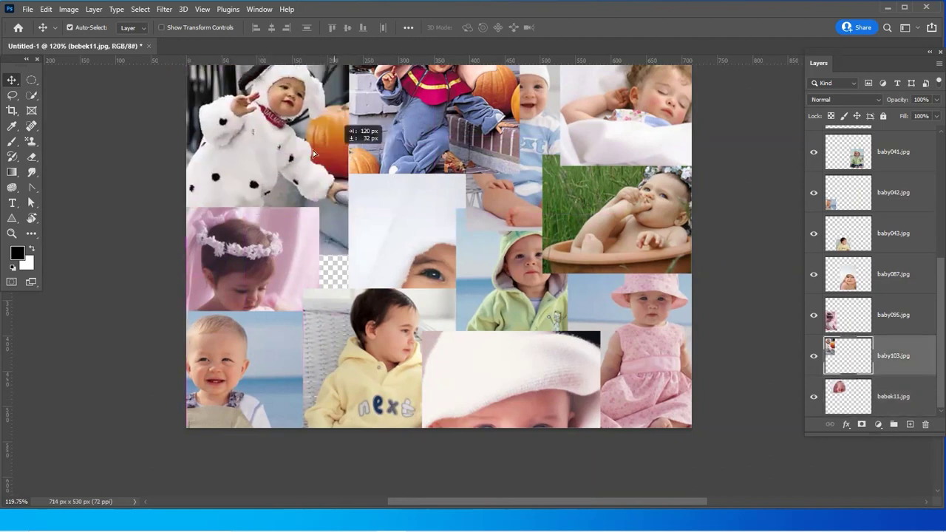
Fit the elephant and face close-up photos together and move the white-hat photo up
left_click(434, 126)
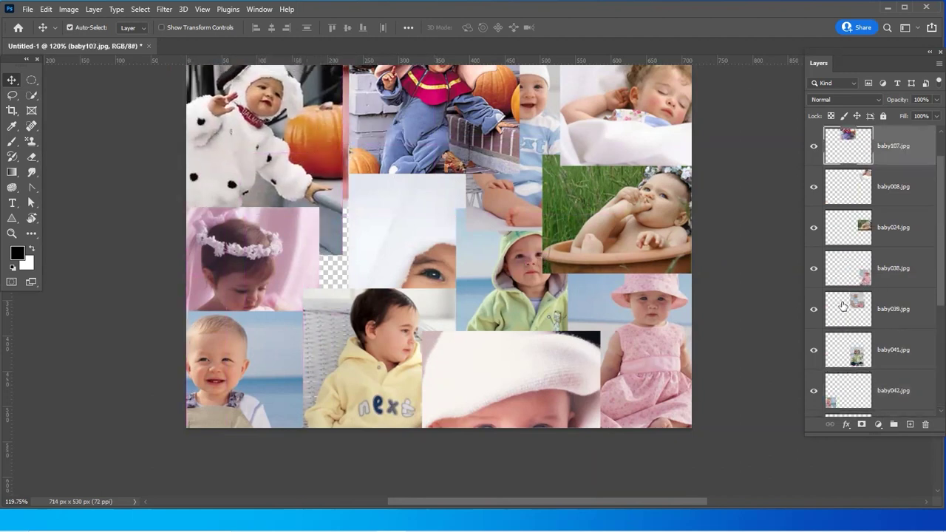
mouse_move(461, 128)
left_mouse_down()
mouse_move(426, 150)
mouse_move(426, 170)
left_mouse_up()
left_click_drag(414, 248, 402, 269)
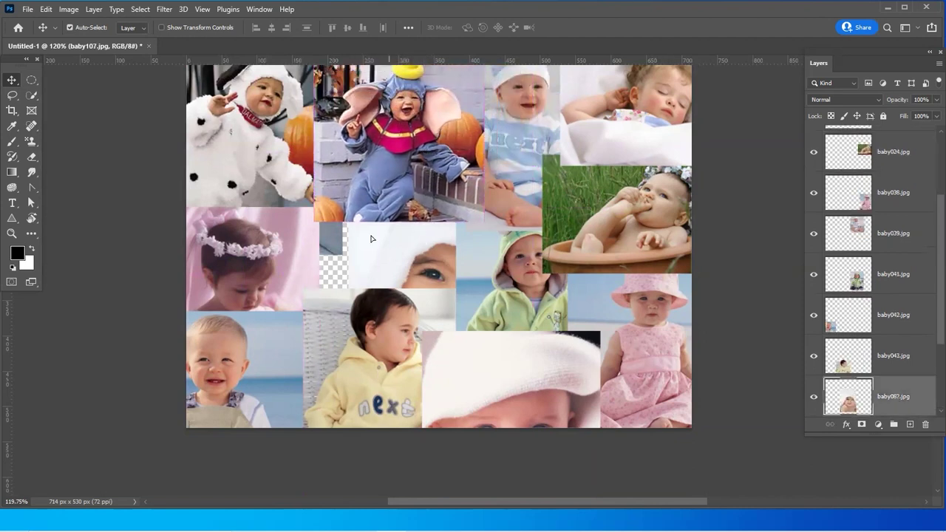
left_click_drag(400, 186, 390, 185)
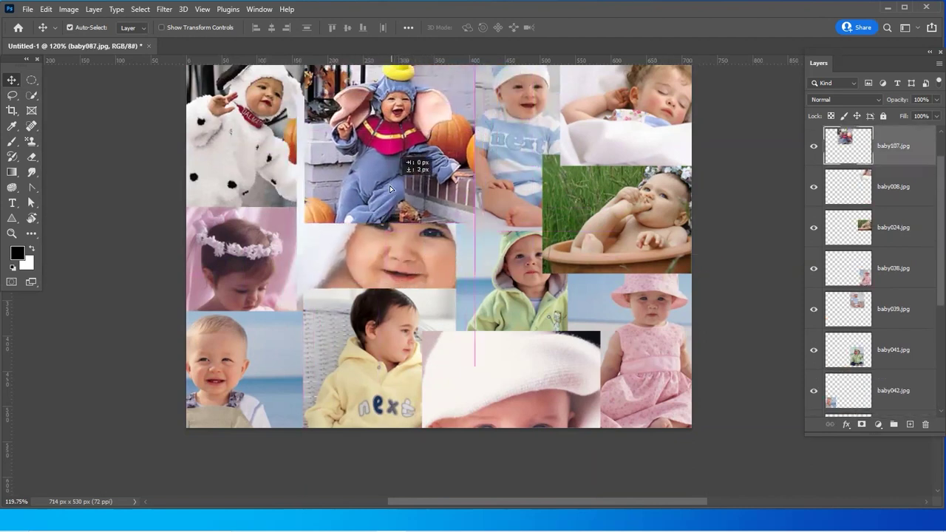
left_click_drag(404, 268, 413, 273)
mouse_move(510, 377)
left_mouse_down()
mouse_move(542, 388)
mouse_move(474, 244)
left_mouse_up()
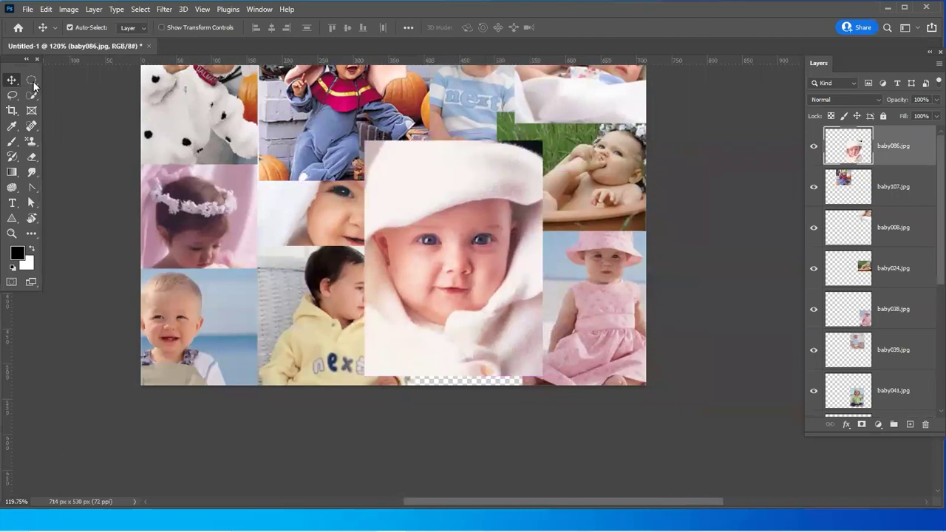
Delete a rectangular strip across the top of the white-hat photo
left_click(33, 81)
left_click(69, 80)
left_click_drag(340, 123, 601, 187)
key("Delete")
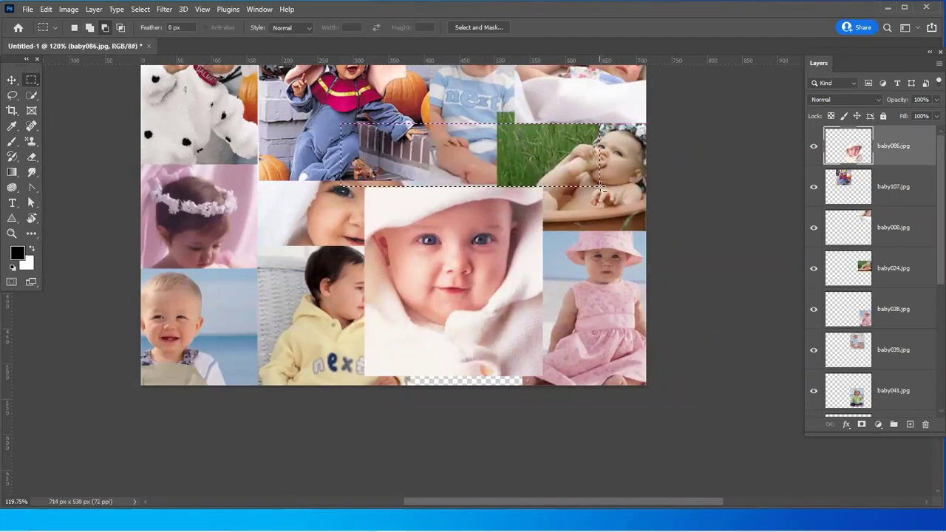
left_click(553, 187)
Move the white-hat photo to the bottom centre and slide the grass bathtub-baby photo left
left_click(12, 79)
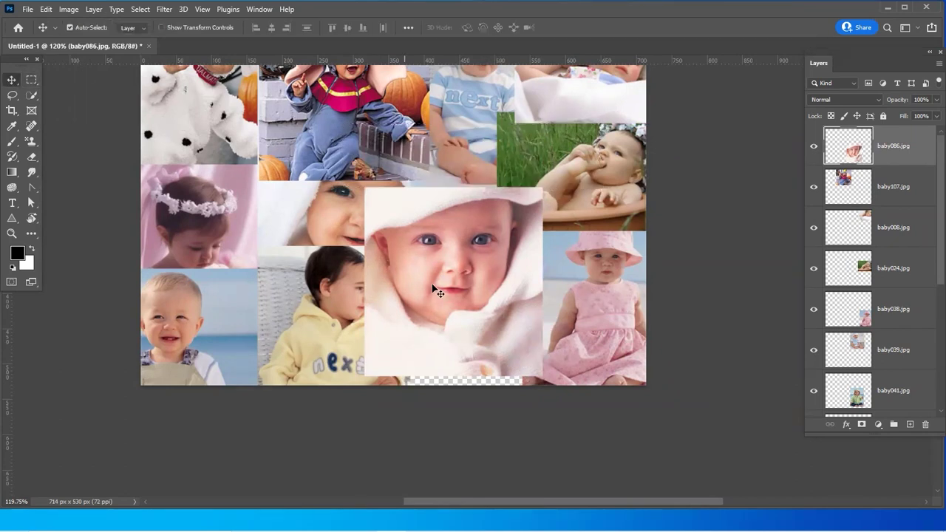
left_click_drag(500, 276, 544, 357)
scroll(544, 358, "up", 3)
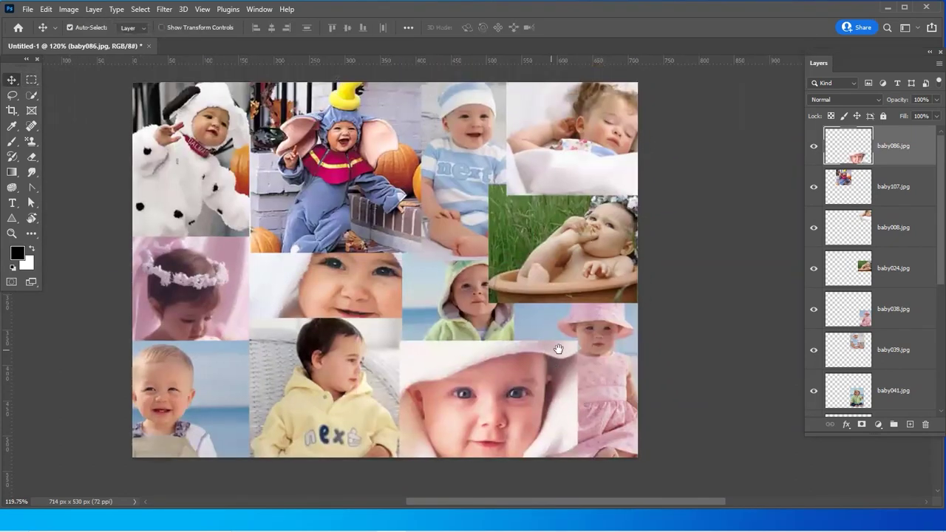
mouse_move(579, 275)
left_mouse_down()
mouse_move(551, 294)
mouse_move(633, 287)
left_mouse_up()
left_click_drag(530, 276, 540, 296)
Flip the bathtub-baby photo horizontally and move it to the canvas's right edge
key("ctrl+t")
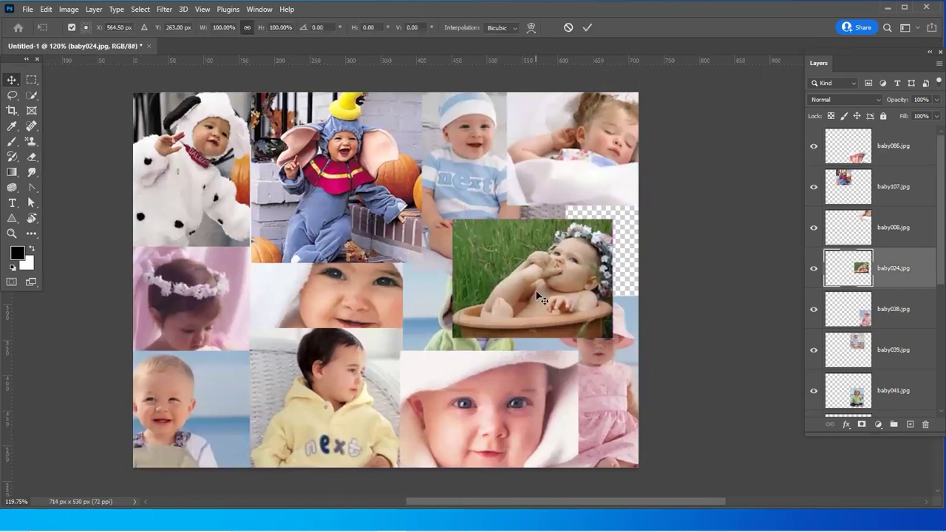
right_click(513, 251)
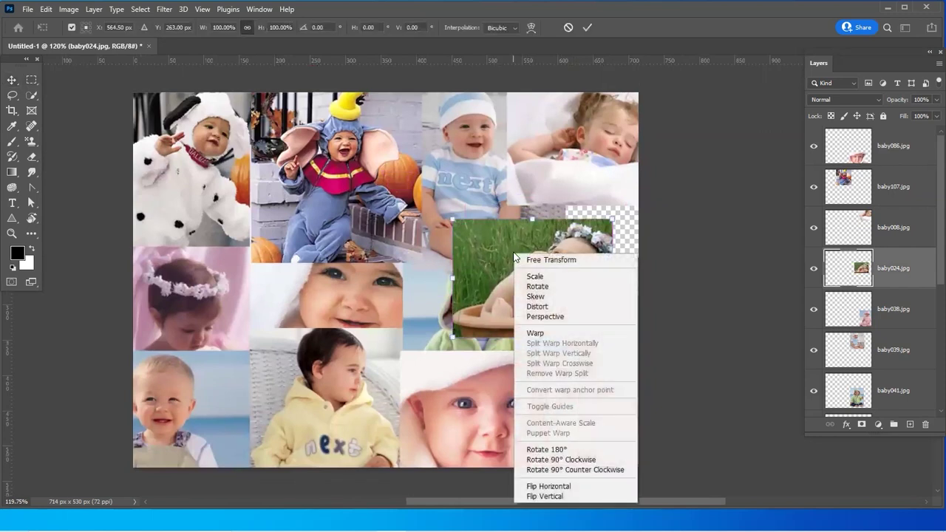
left_click(552, 487)
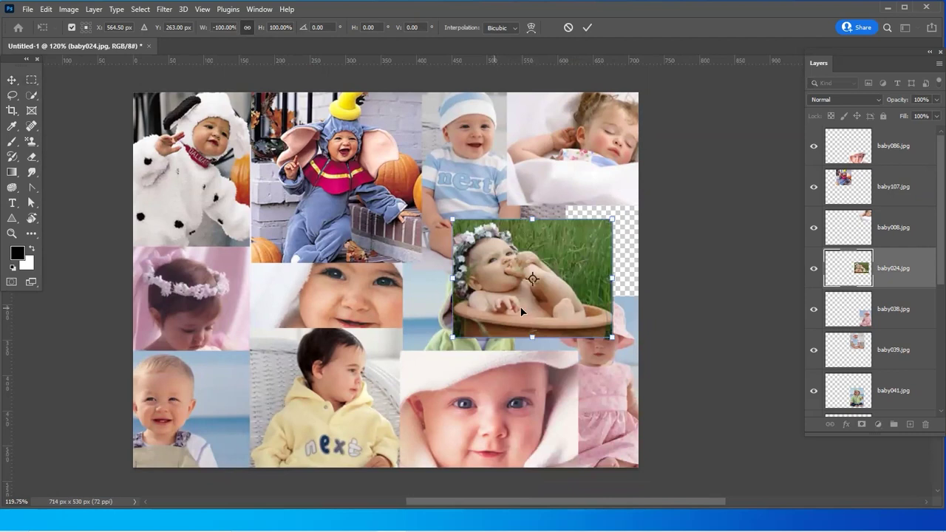
left_click_drag(571, 302, 640, 287)
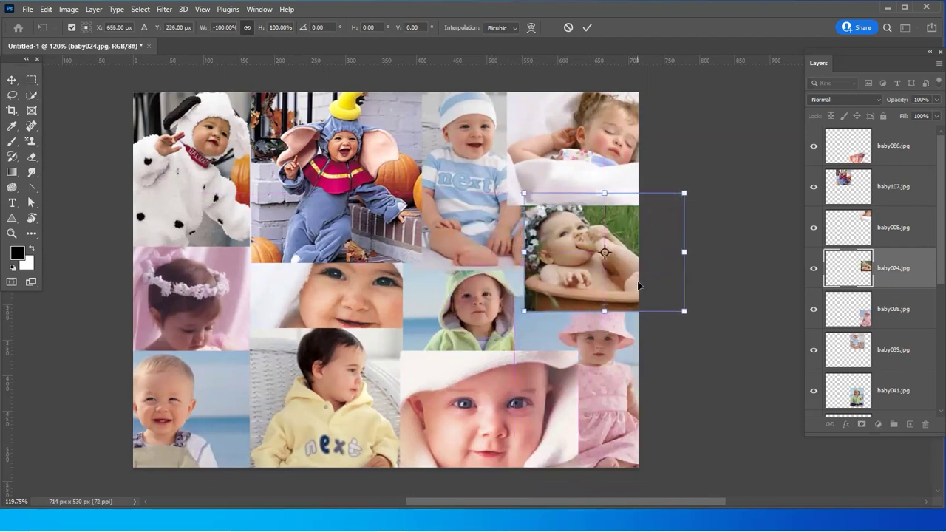
key("Return")
Nudge the dalmatian, flower-girl, hoodie, white-hat and pink-hat photos to close gaps
left_click(579, 185)
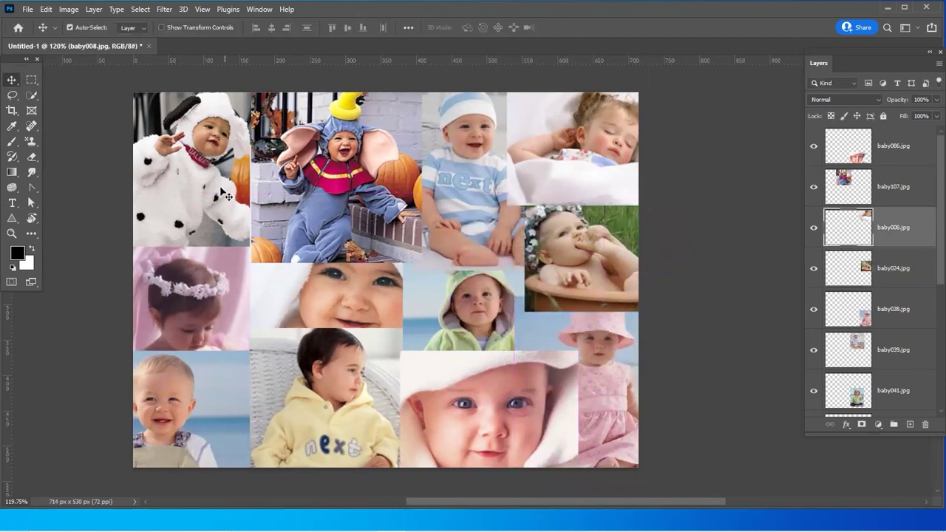
left_click_drag(225, 196, 225, 174)
left_click_drag(226, 295, 226, 273)
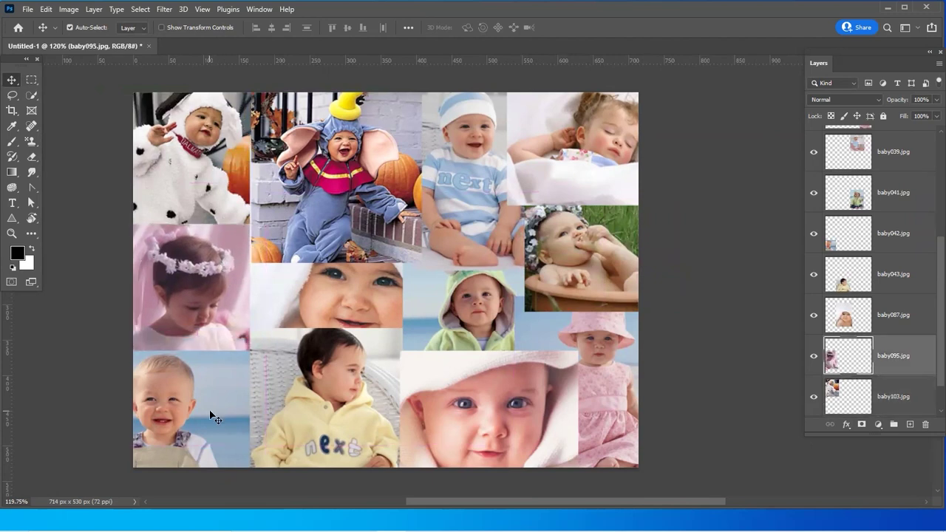
left_click_drag(354, 419, 354, 442)
left_click_drag(487, 414, 488, 428)
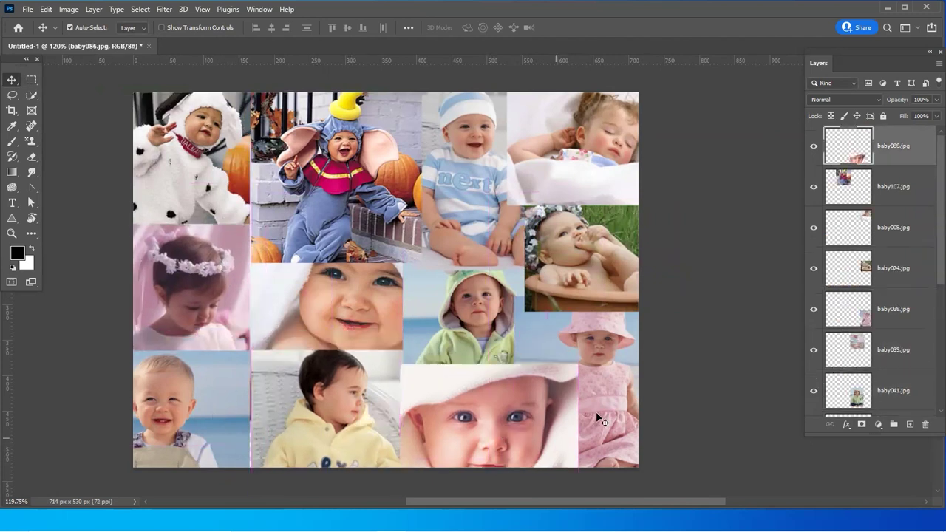
left_click_drag(596, 414, 607, 419)
Shift the bathtub, sleeping, striped-shirt and elephant photos to tighten the top row
left_click_drag(592, 296, 603, 293)
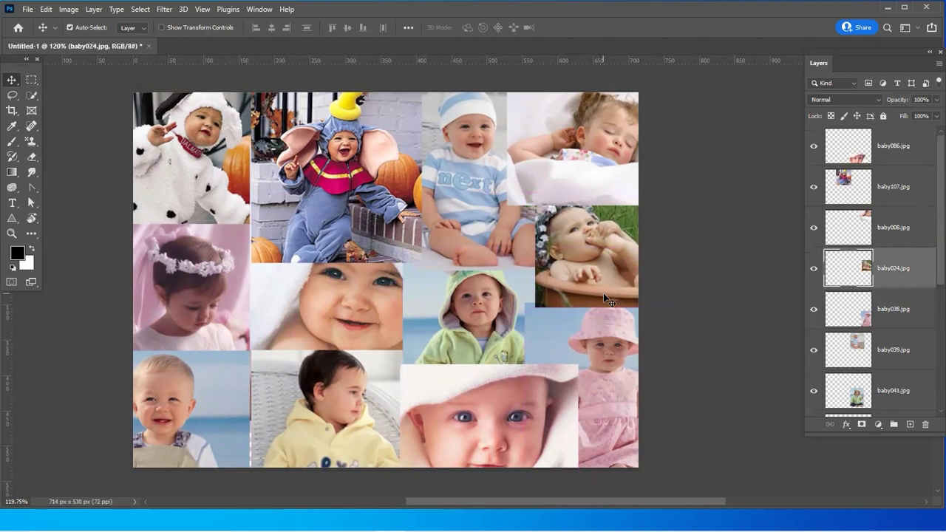
left_click_drag(591, 193, 584, 199)
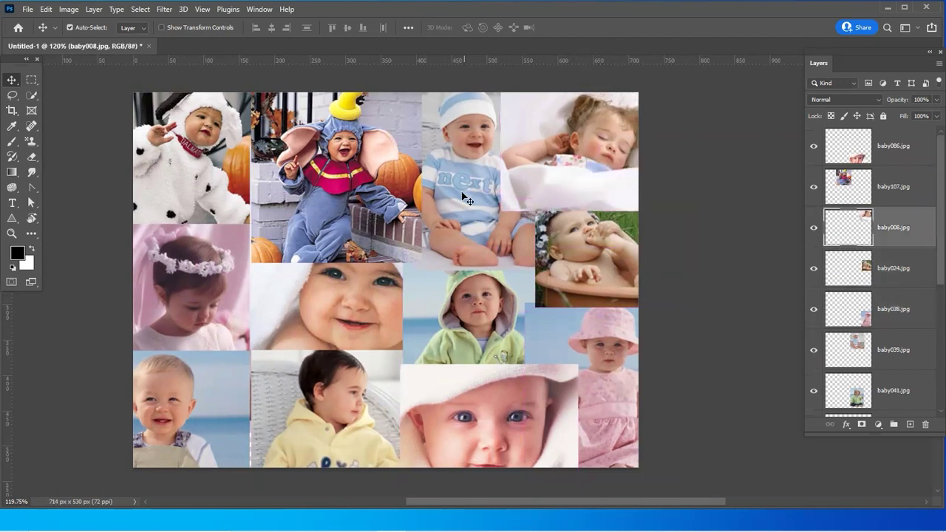
left_click_drag(427, 196, 422, 196)
left_click_drag(375, 216, 365, 216)
left_click_drag(477, 216, 466, 215)
Select the baby087 face close-up layer and zoom back in on the collage
left_click(563, 187)
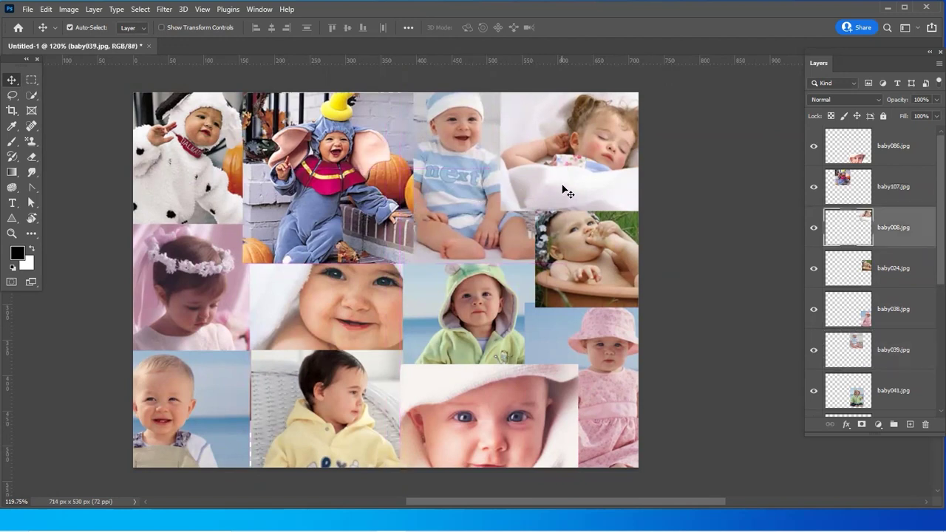
left_click(400, 329)
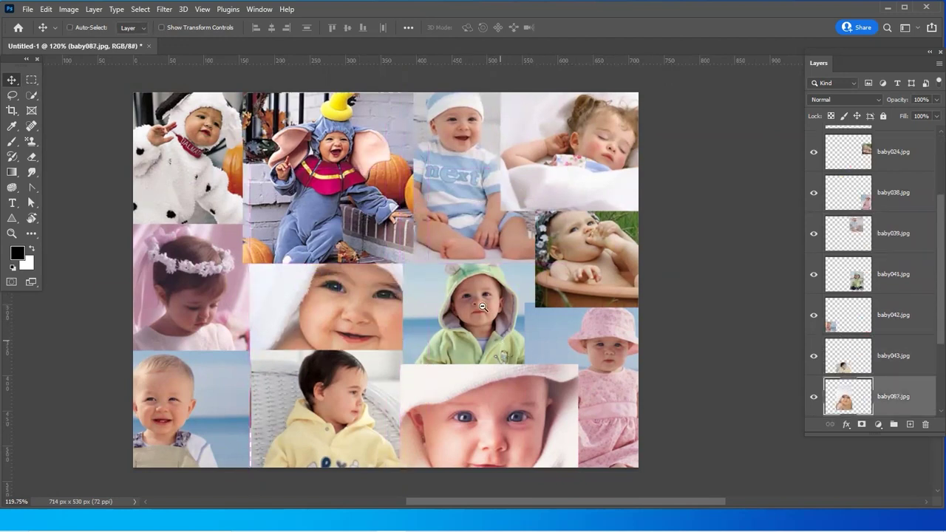
scroll(482, 307, "down", 3)
mouse_move(467, 303)
left_mouse_down()
mouse_move(511, 326)
mouse_move(599, 283)
left_mouse_up()
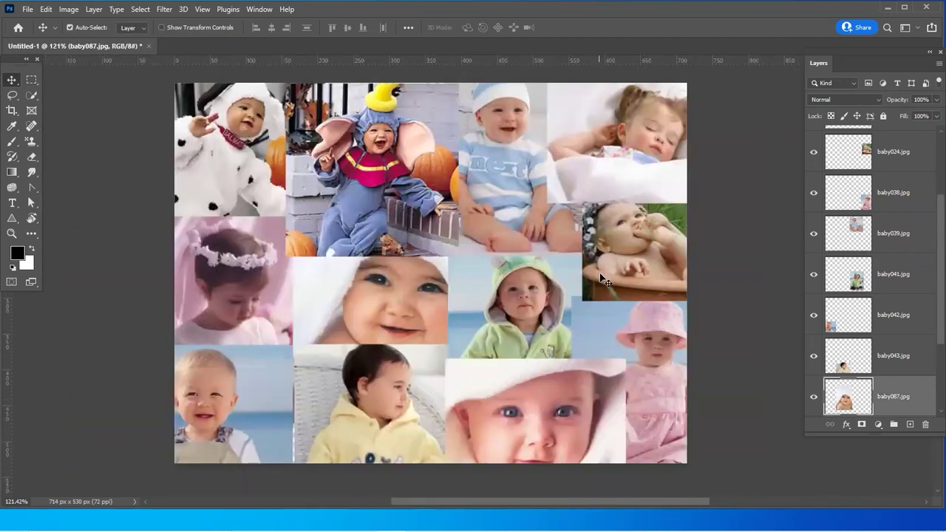
left_click_drag(570, 242, 583, 221)
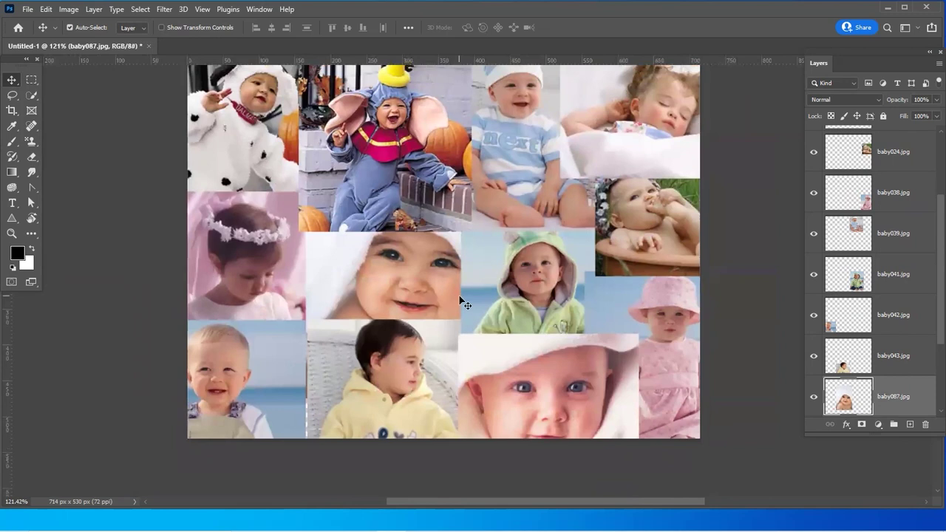
left_click_drag(461, 299, 414, 345)
Shrink and tilt the dalmatian-baby photo, placing it in the top-left
left_click_drag(300, 216, 362, 251)
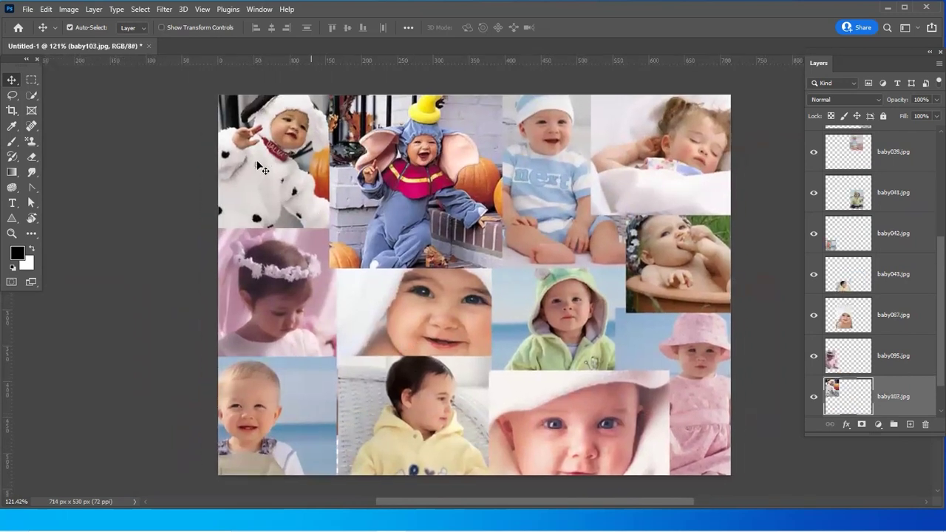
key("ctrl+t")
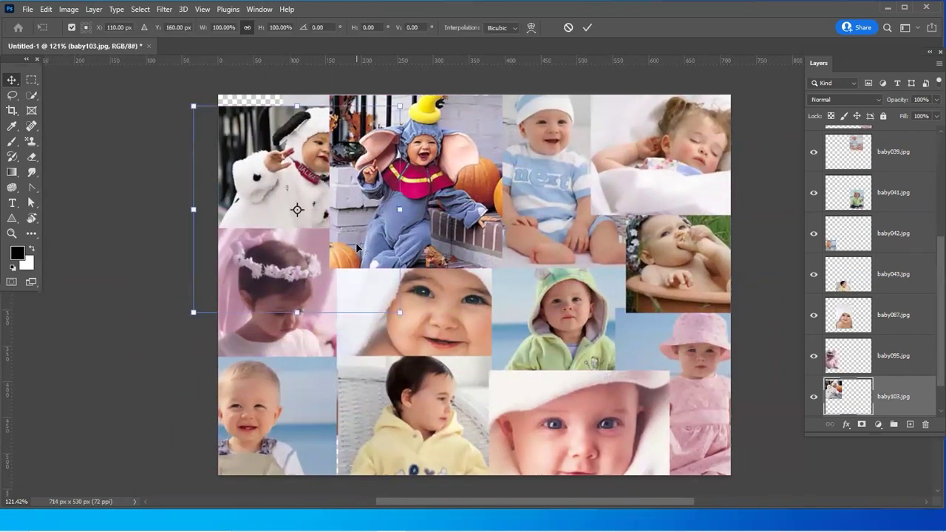
mouse_move(403, 318)
left_mouse_down()
mouse_move(341, 255)
mouse_move(328, 326)
mouse_move(425, 235)
left_mouse_up()
left_click_drag(286, 185, 272, 157)
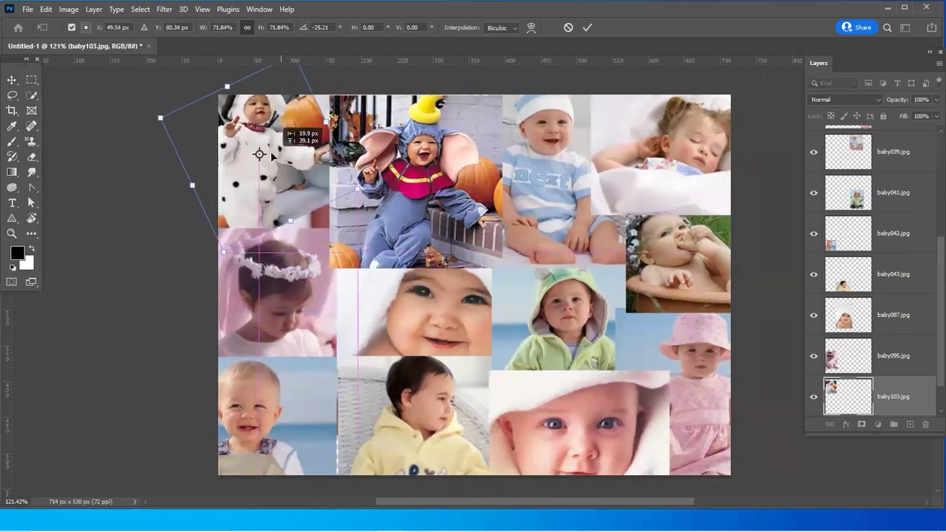
key("Return")
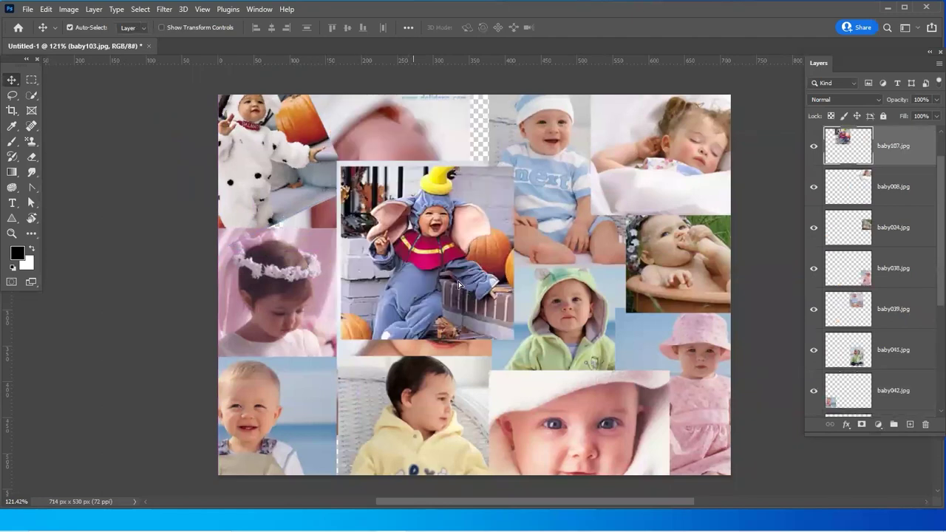
Shuffle the elephant, white-hood and sleeping-baby photos, moving the white-hood baby out of the centre
left_click_drag(413, 148, 447, 164)
left_click_drag(422, 281, 462, 321)
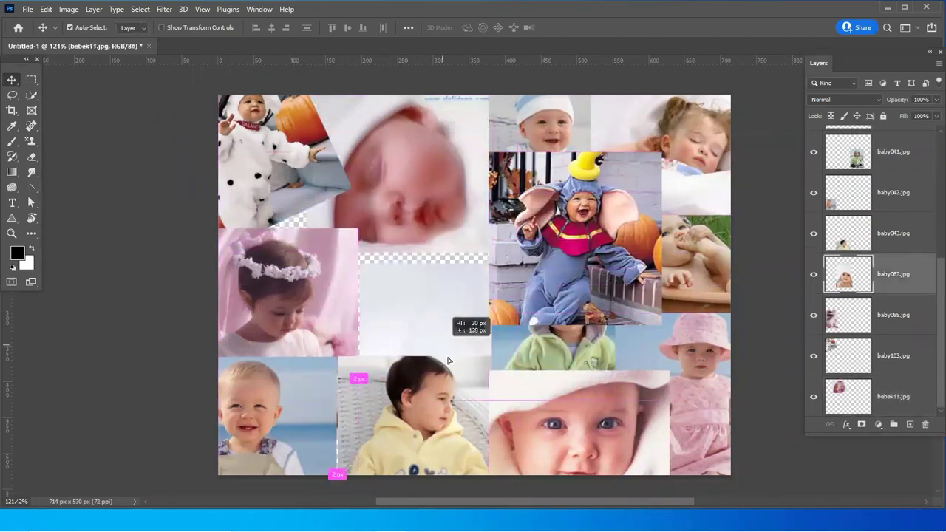
mouse_move(414, 159)
left_mouse_down()
mouse_move(391, 178)
mouse_move(406, 179)
left_mouse_up()
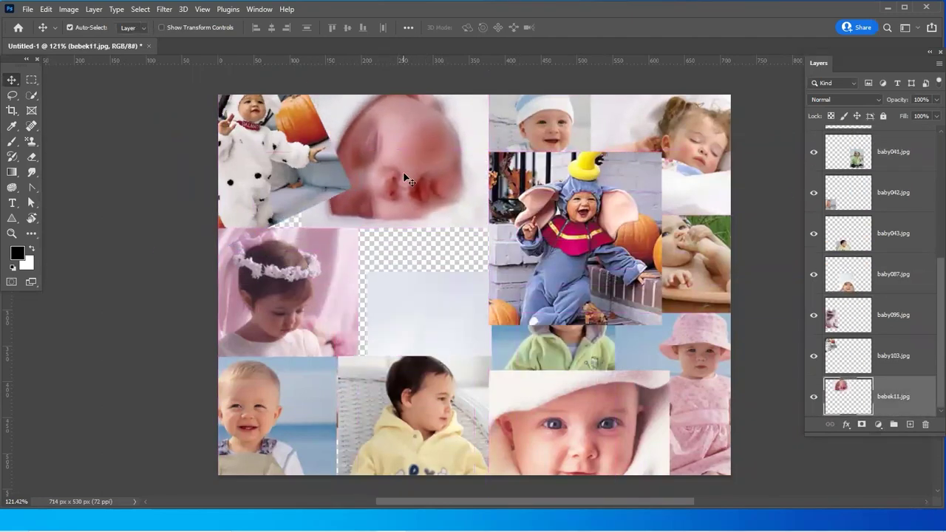
left_click_drag(297, 181, 301, 188)
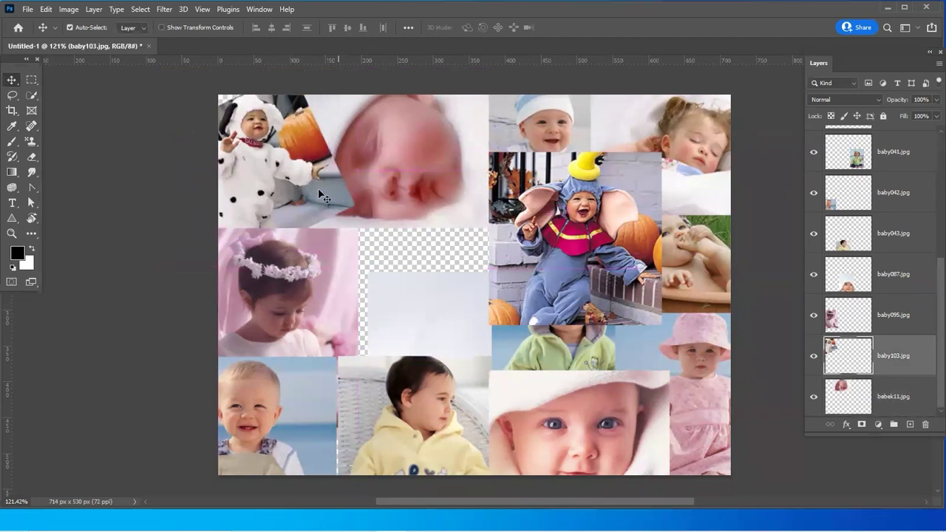
Shrink the blurred sleeping-baby photo to 84.5%, tilt it about 26°, and move the elephant photo to top centre
left_click(403, 191)
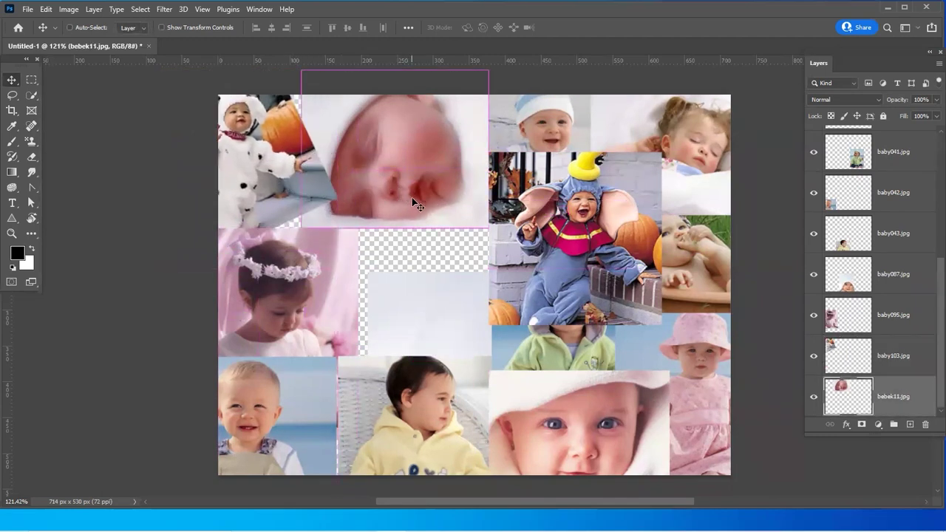
key("ctrl+t")
left_click_drag(495, 231, 459, 204)
left_click_drag(464, 247, 432, 296)
left_click_drag(419, 168, 388, 159)
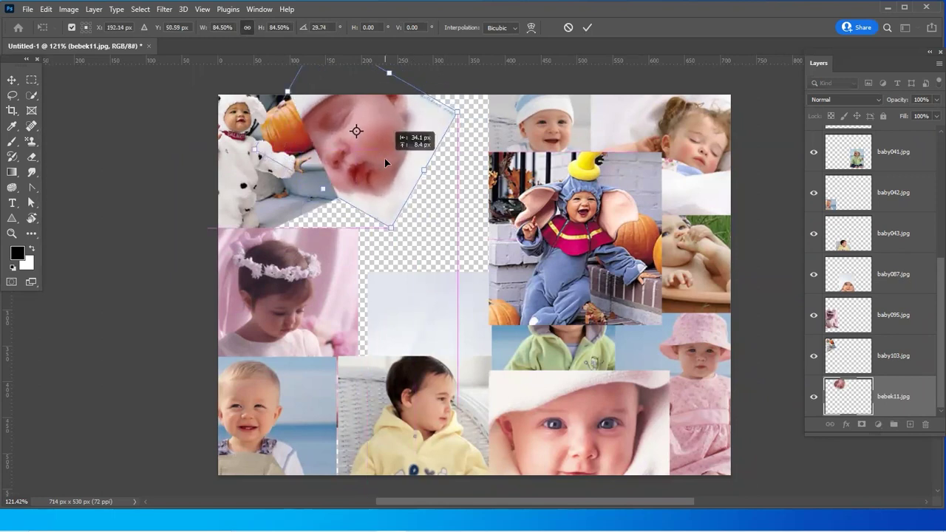
key("Return")
mouse_move(564, 232)
left_mouse_down()
mouse_move(484, 209)
mouse_move(473, 176)
left_mouse_up()
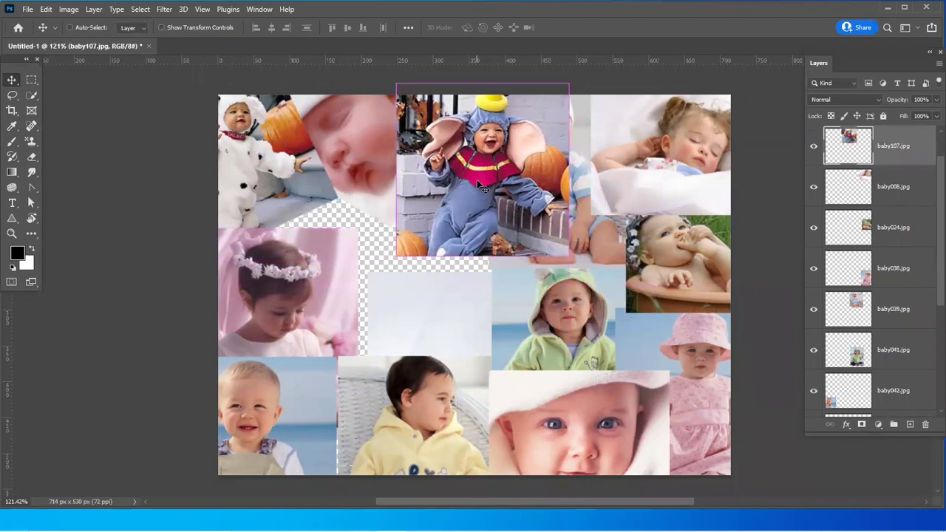
Send the elephant and sleeping-baby photos backward, then rotate the elephant photo about -14° and raise it
key("ctrl+shift+[")
left_click(375, 157)
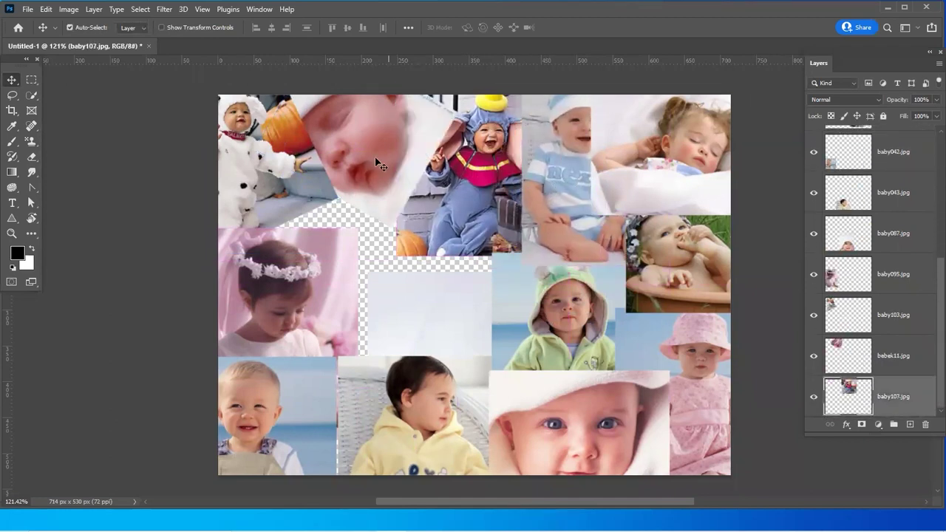
key("ctrl+shift+[")
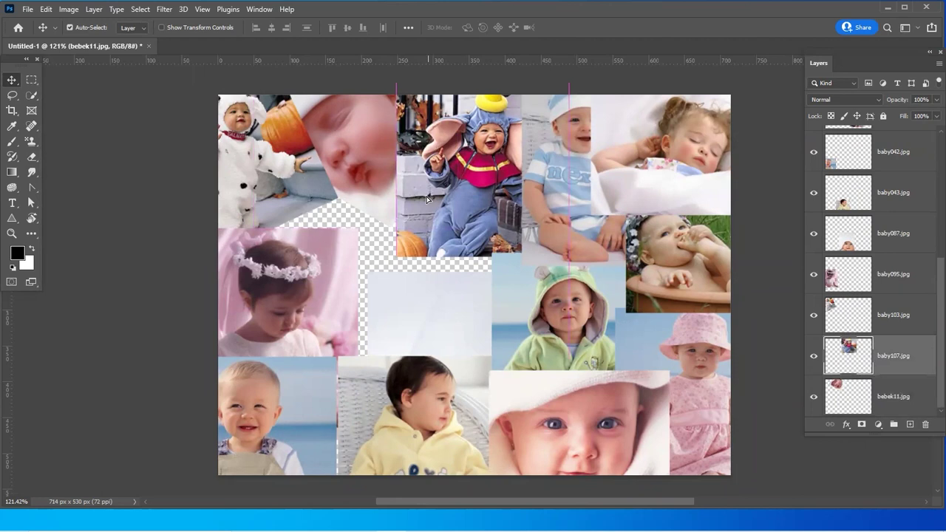
left_click_drag(439, 198, 495, 196)
key("ctrl+shift+[")
key("ctrl+t")
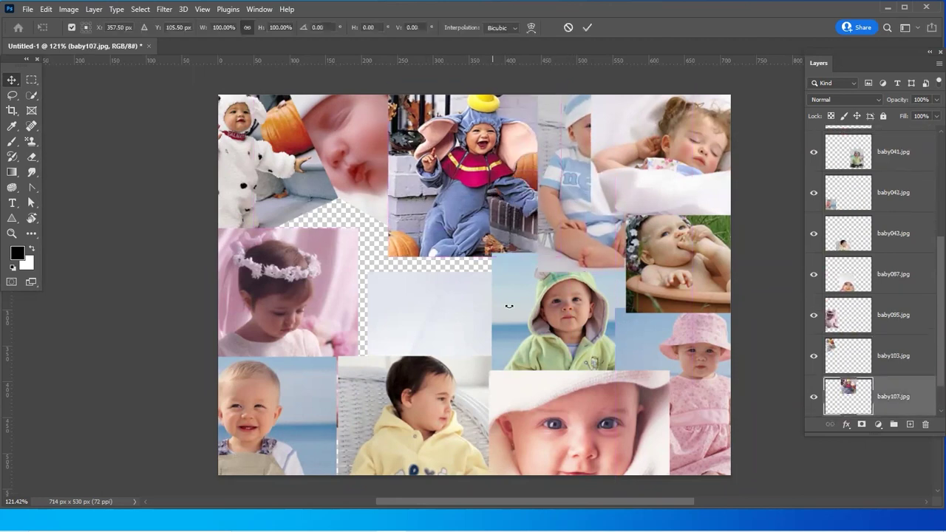
left_click_drag(510, 307, 602, 277)
left_click_drag(473, 244, 473, 214)
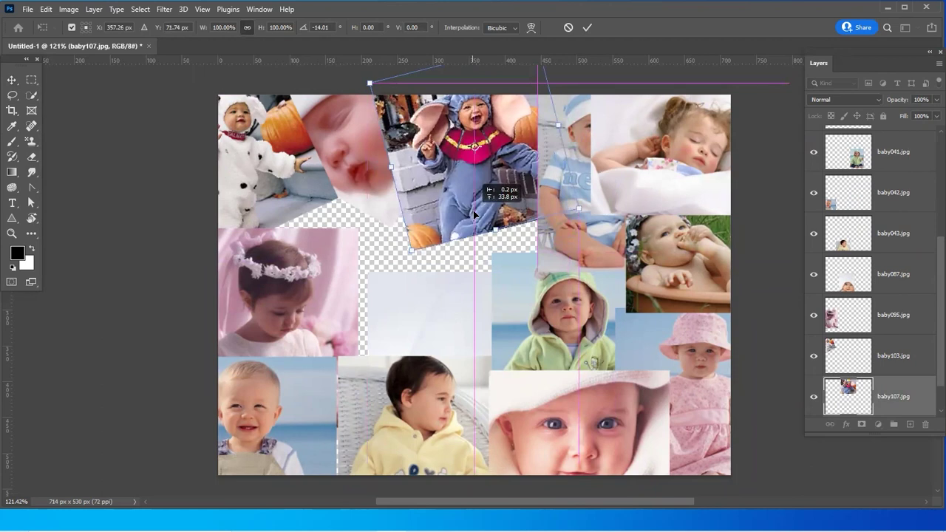
key("Return")
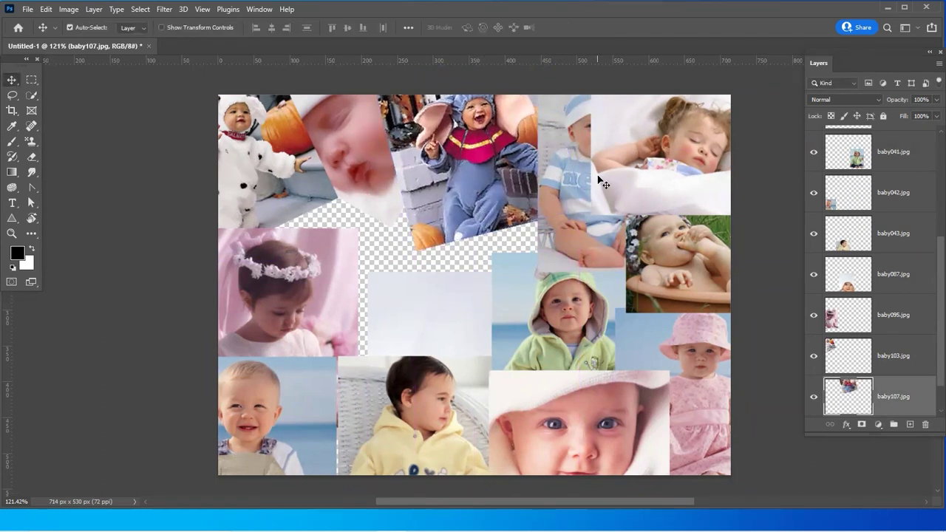
Rotate the blue-outfit boy photo about 24° and shift it up-left
left_click_drag(603, 182, 540, 242)
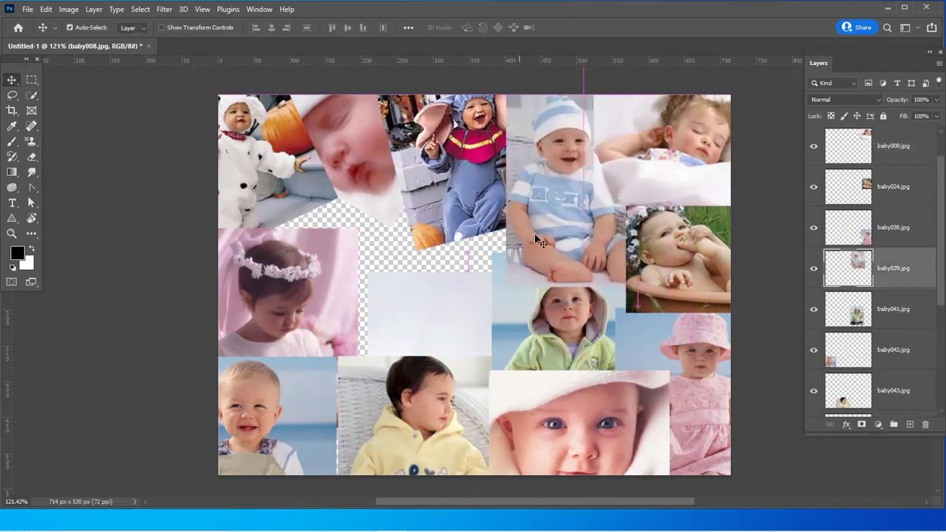
key("ctrl+t")
left_click_drag(635, 297, 569, 355)
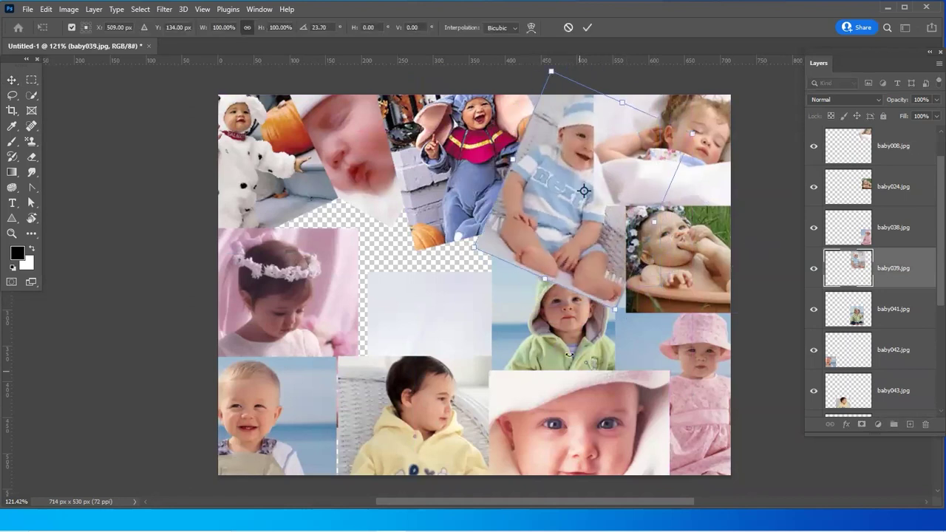
left_click_drag(585, 275, 552, 261)
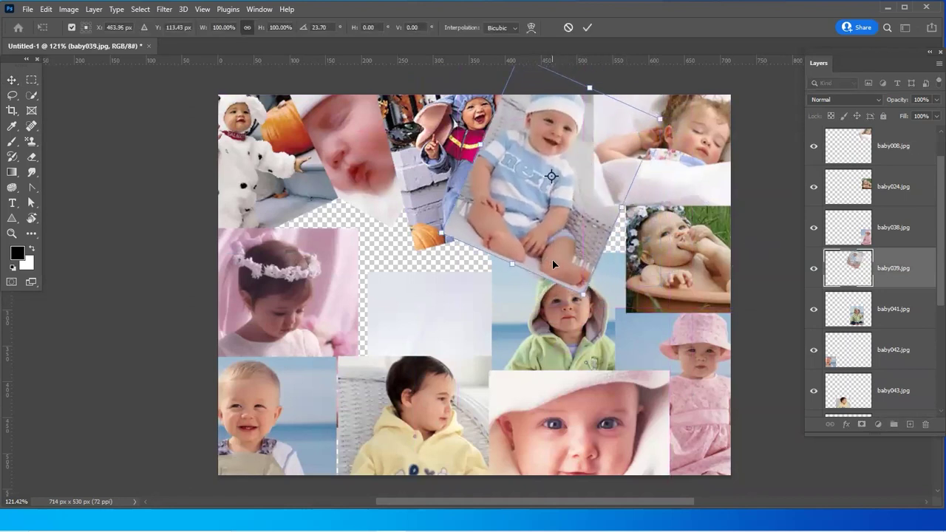
key("Return")
Flip the sleeping-girl photo horizontally, rotate it, and reposition it
left_click_drag(635, 163, 631, 171)
key("ctrl+t")
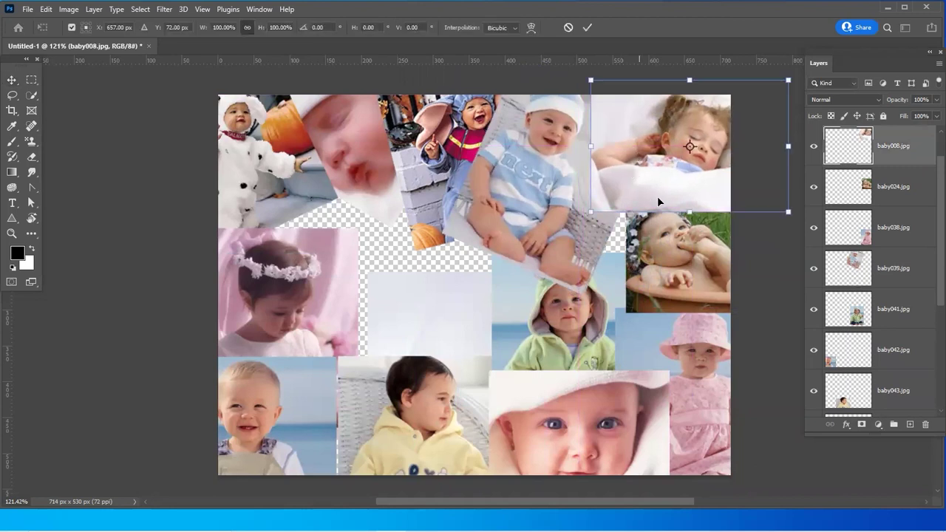
right_click(659, 201)
left_click(694, 430)
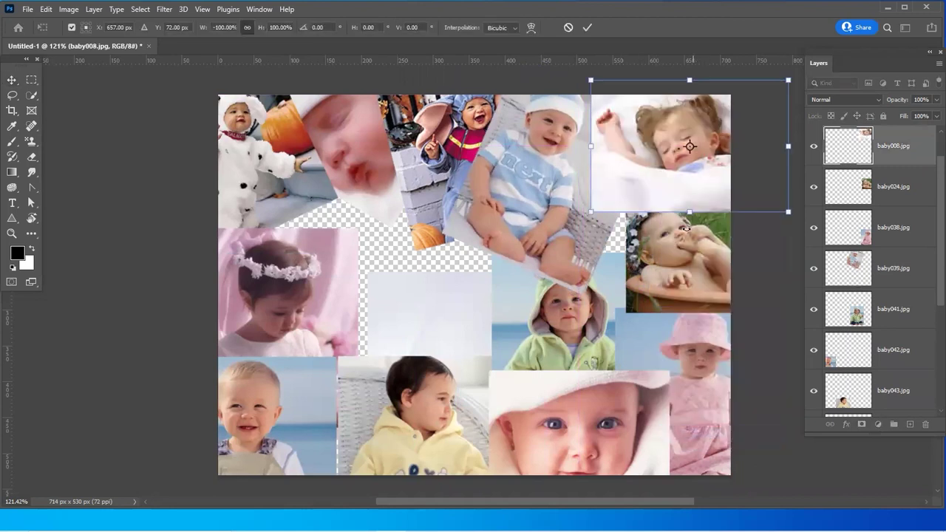
left_click_drag(686, 229, 675, 328)
left_click_drag(697, 210, 694, 211)
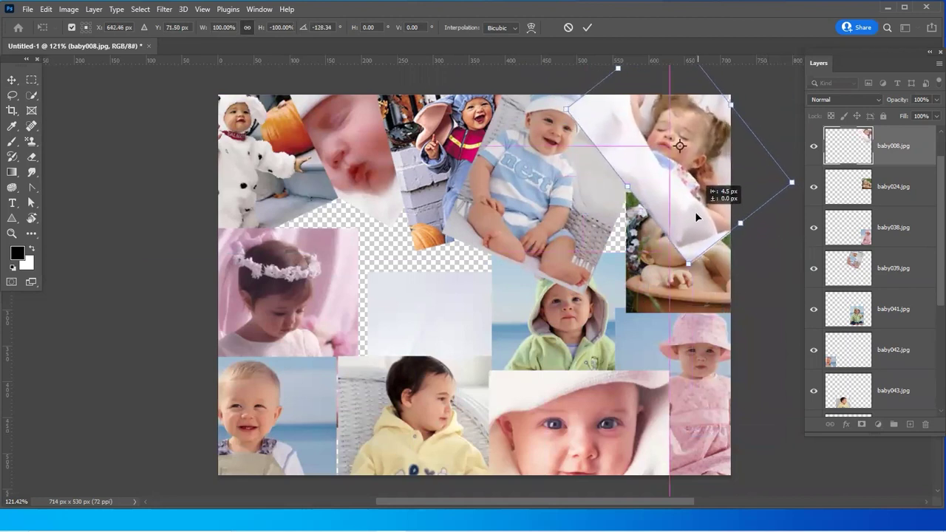
key("Return")
Fine-tune the blue-outfit boy, sleeping-girl and bathing-baby photo positions
mouse_move(545, 204)
left_mouse_down()
mouse_move(546, 233)
mouse_move(554, 228)
left_mouse_up()
left_click_drag(613, 186, 628, 149)
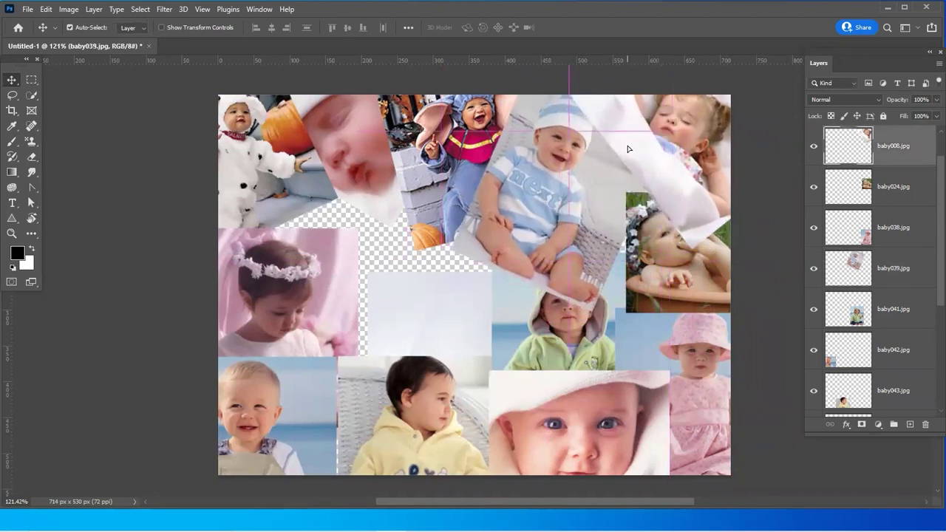
left_click_drag(571, 276, 579, 276)
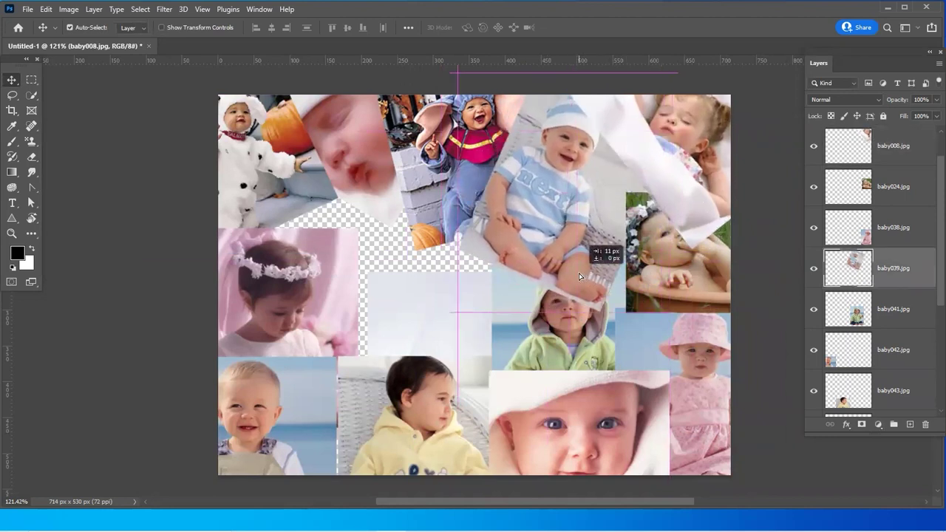
mouse_move(687, 281)
left_mouse_down()
mouse_move(680, 301)
mouse_move(578, 243)
mouse_move(606, 249)
left_mouse_up()
Rotate the flower-crown girl photo about -26° and shrink it to about 80%
left_click(655, 338)
mouse_move(296, 340)
left_mouse_down()
mouse_move(454, 419)
mouse_move(453, 358)
left_mouse_up()
key("ctrl+t")
mouse_move(507, 477)
left_mouse_down()
mouse_move(506, 397)
mouse_move(448, 361)
left_mouse_up()
mouse_move(398, 337)
left_mouse_down()
mouse_move(425, 314)
mouse_move(418, 323)
left_mouse_up()
key("Return")
Tilt the overalls boy photo about 11°, nudge the flower-crown girl, and send baby087 to the back
left_click_drag(461, 278, 468, 181)
left_click_drag(406, 415, 406, 325)
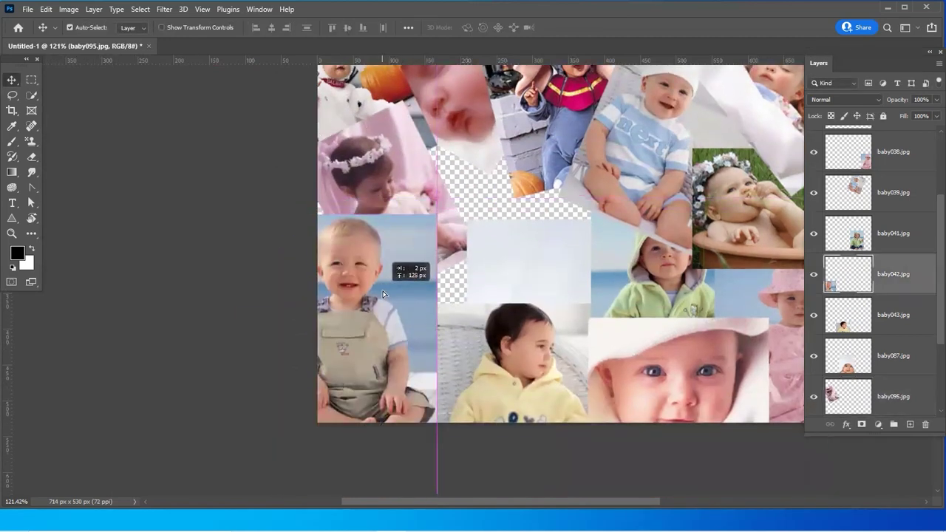
key("ctrl+t")
mouse_move(443, 460)
left_mouse_down()
mouse_move(421, 469)
mouse_move(427, 460)
left_mouse_up()
left_click_drag(455, 265, 433, 321)
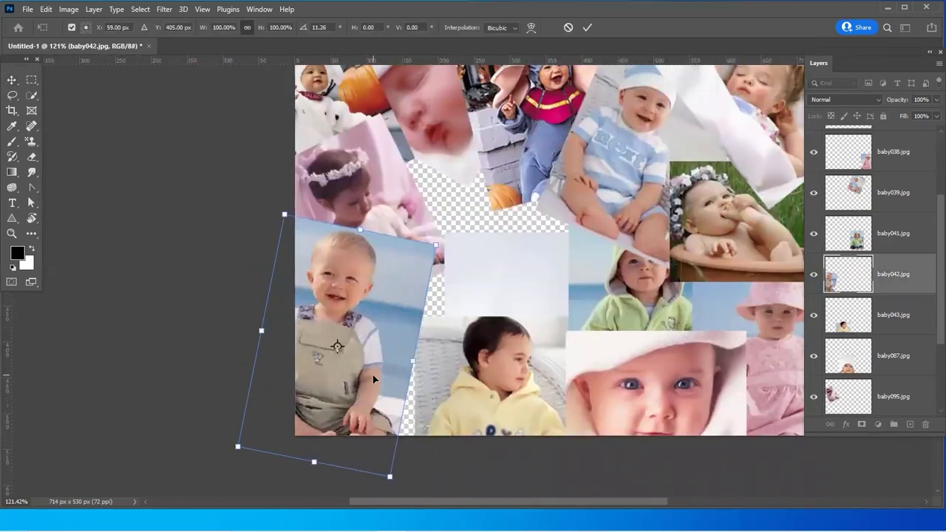
left_click_drag(372, 374, 380, 395)
key("Return")
mouse_move(426, 268)
left_mouse_down()
mouse_move(421, 290)
mouse_move(372, 247)
left_mouse_up()
mouse_move(542, 316)
left_mouse_down()
mouse_move(538, 293)
mouse_move(479, 229)
mouse_move(496, 306)
mouse_move(470, 251)
left_mouse_up()
key("ctrl+shift+bracketleft")
Rotate the green-hoodie baby photo about 30° and bring the yellow-hoodie boy photo to the front
left_click_drag(439, 322, 451, 347)
scroll(518, 310, "right", 2)
left_click_drag(564, 292, 528, 292)
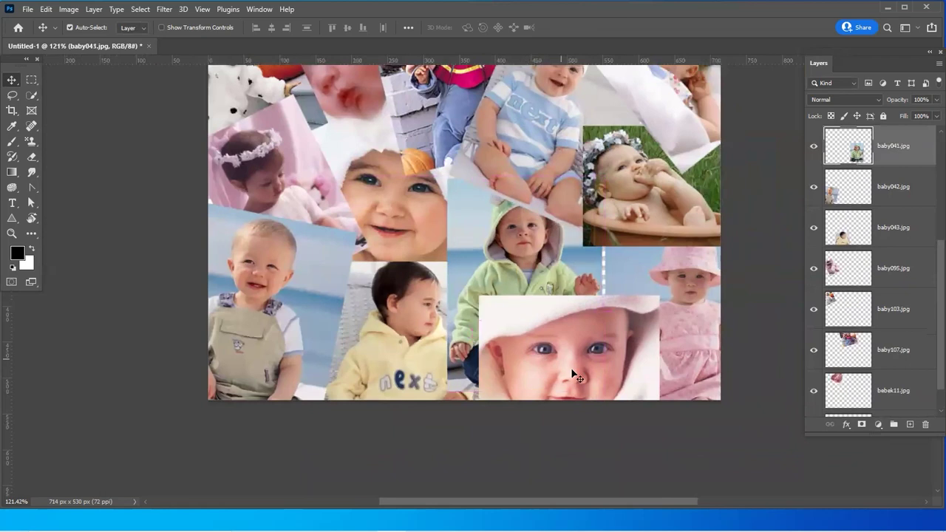
key("ctrl+t")
mouse_move(621, 436)
left_mouse_down()
mouse_move(683, 363)
mouse_move(658, 403)
left_mouse_up()
left_click_drag(524, 246, 519, 272)
left_click_drag(648, 453, 516, 476)
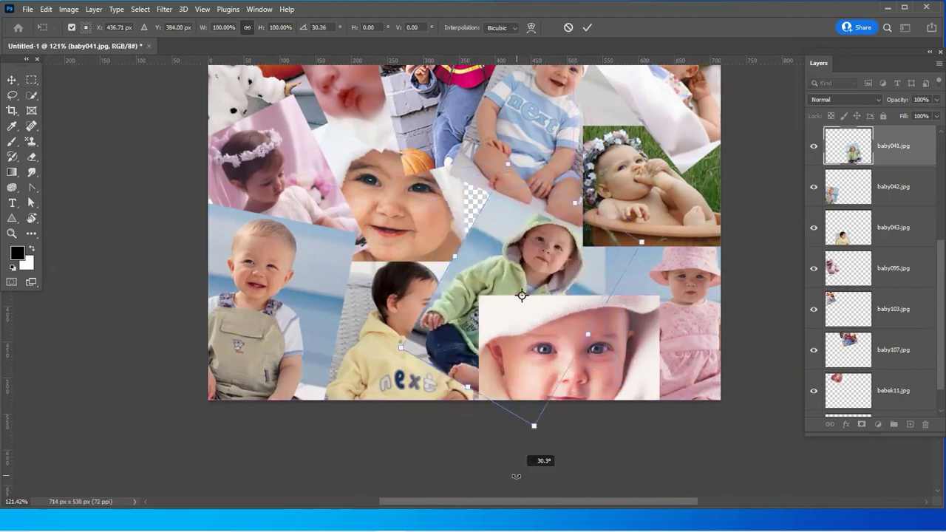
mouse_move(549, 289)
left_mouse_down()
mouse_move(486, 282)
mouse_move(515, 290)
left_mouse_up()
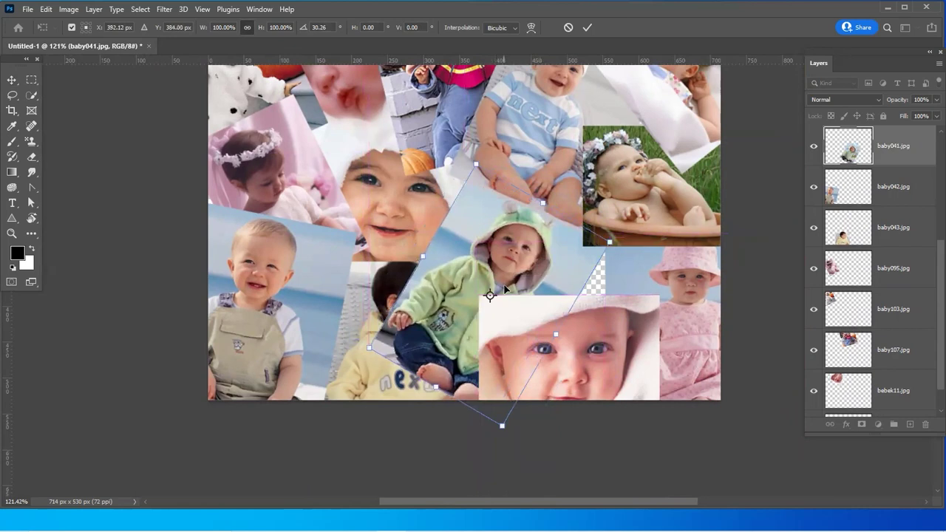
key("Return")
scroll(443, 340, "left", 3)
left_click(420, 377, "ctrl")
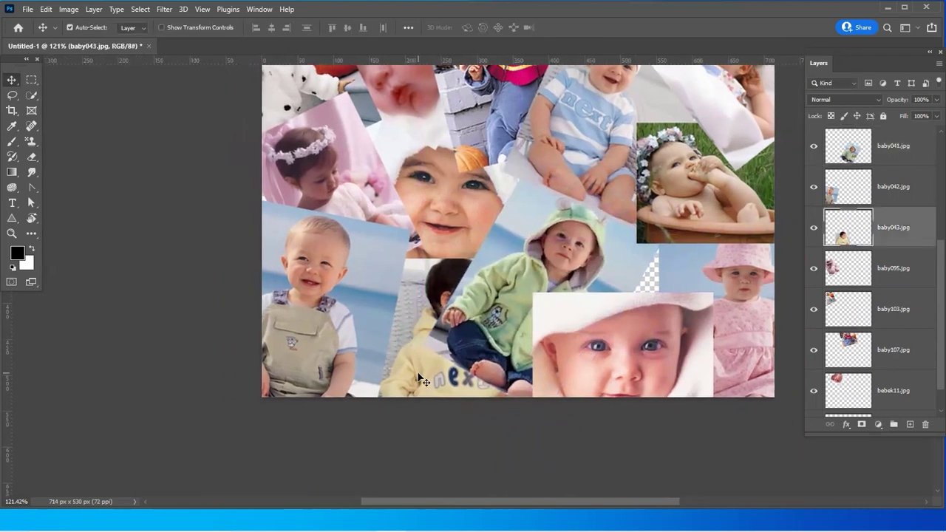
key("ctrl+shift+bracketright")
Move the blanket-baby photo up-right and rotate it about -33°
mouse_move(581, 374)
left_mouse_down()
mouse_move(604, 349)
mouse_move(548, 351)
mouse_move(519, 334)
left_mouse_up()
key("ctrl+t")
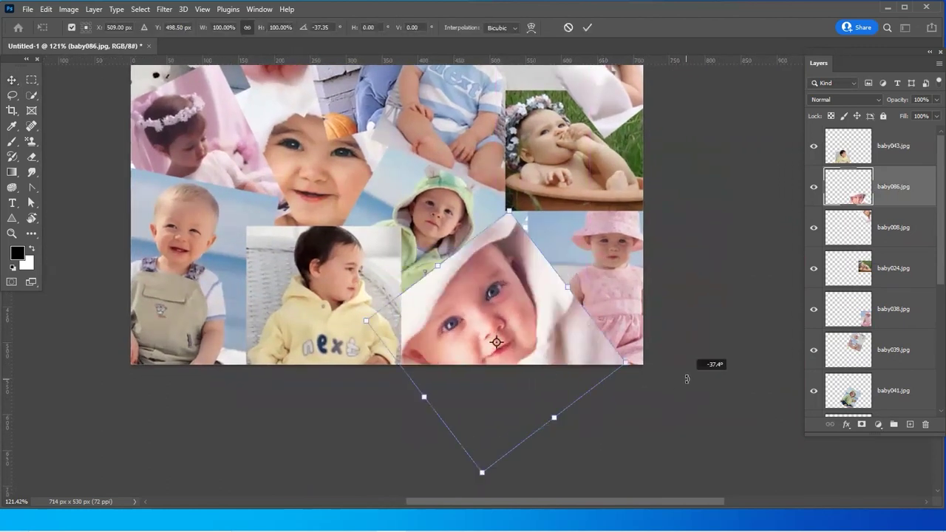
left_click_drag(603, 463, 655, 412)
left_click_drag(468, 371, 476, 379)
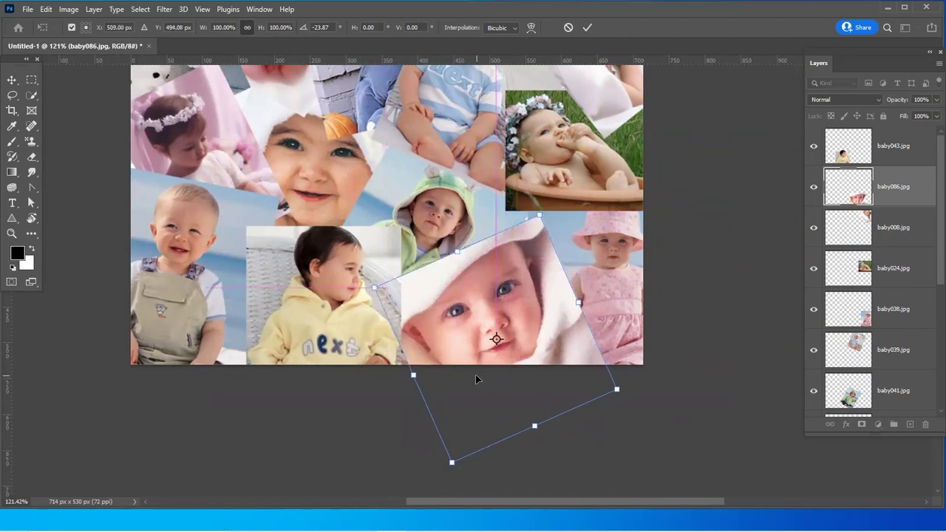
mouse_move(582, 420)
left_mouse_down()
mouse_move(596, 411)
mouse_move(577, 446)
left_mouse_up()
key("Return")
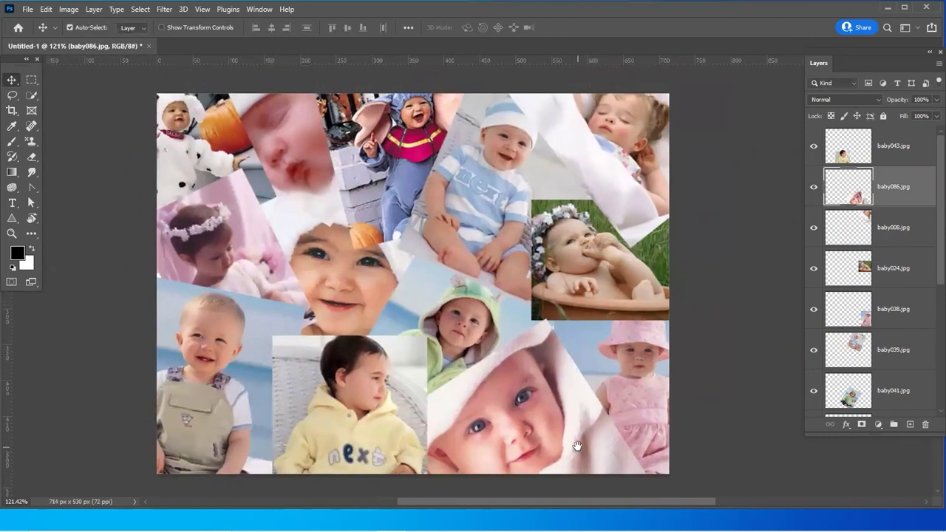
Nudge the bathing-baby, green-hoodie and blanket-baby photos to close gaps, then view at 100%
left_click_drag(591, 292, 599, 292)
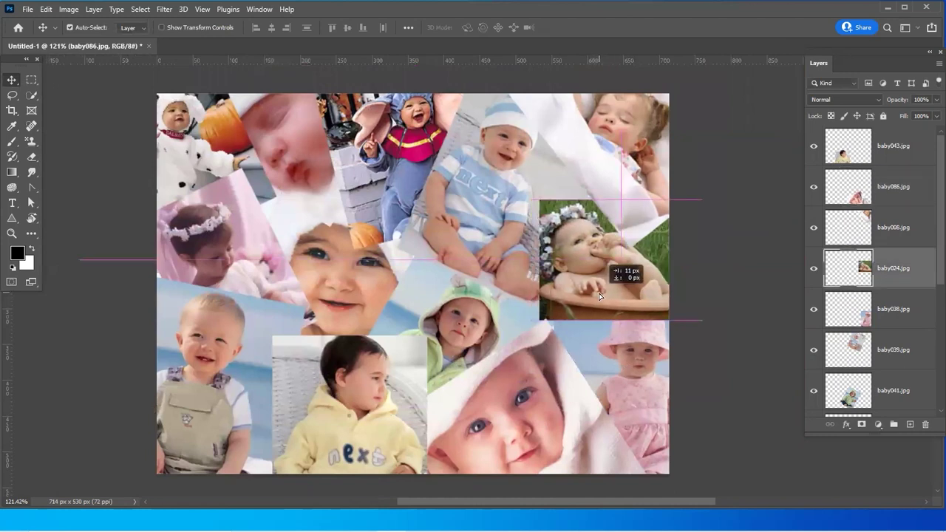
left_click_drag(506, 368, 508, 354)
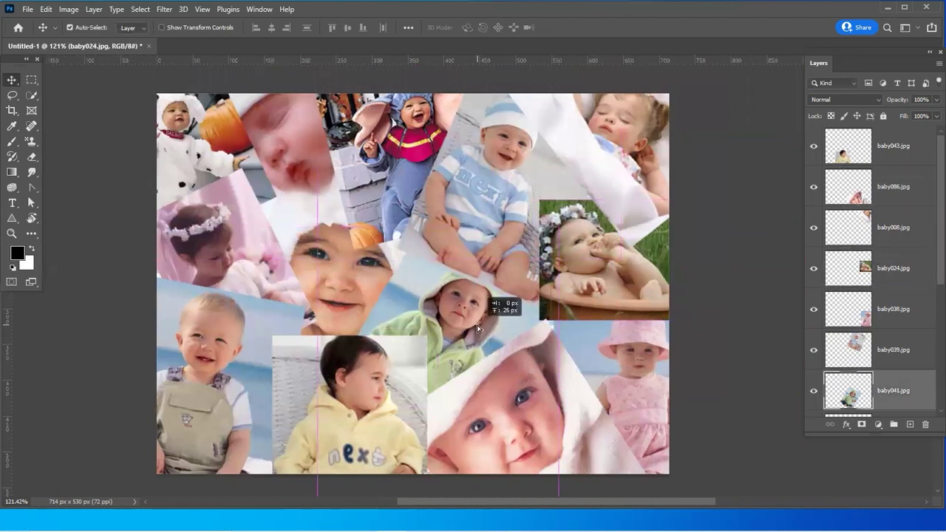
left_click(516, 415)
left_click_drag(516, 415, 518, 400)
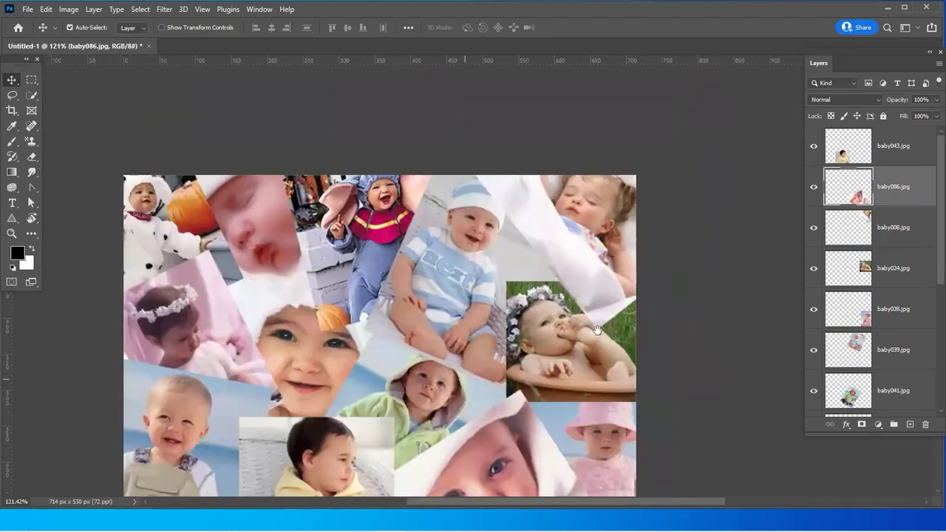
left_click_drag(519, 273, 557, 285)
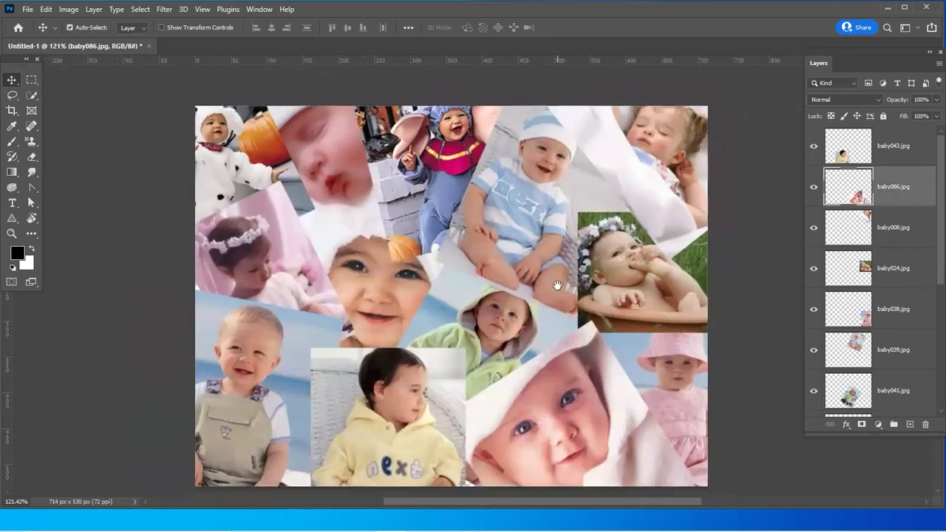
key("ctrl+1")
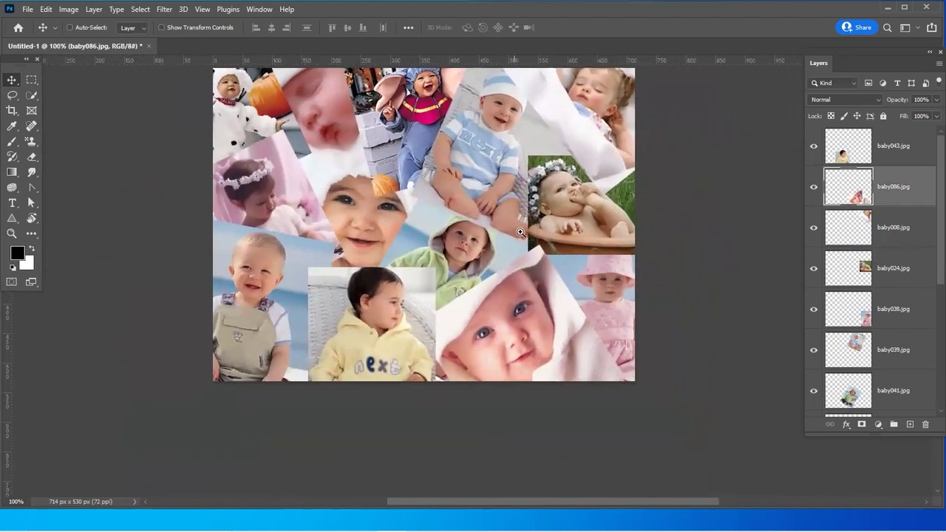
Select the baby043 yellow-hoodie layer, toggle its visibility to check it, and open the fx effects list
left_click_drag(520, 232, 509, 254)
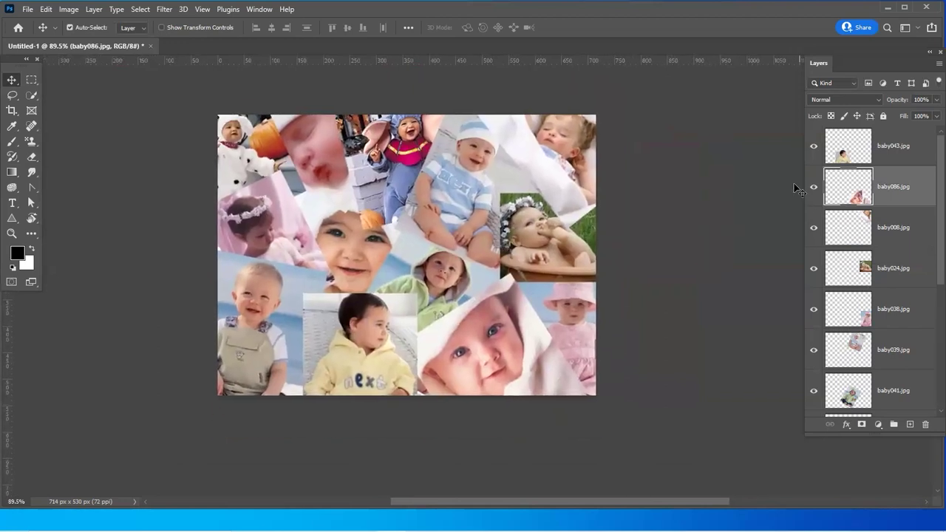
left_click(883, 149)
left_click(814, 148)
left_click(813, 148)
left_click_drag(409, 247, 396, 154)
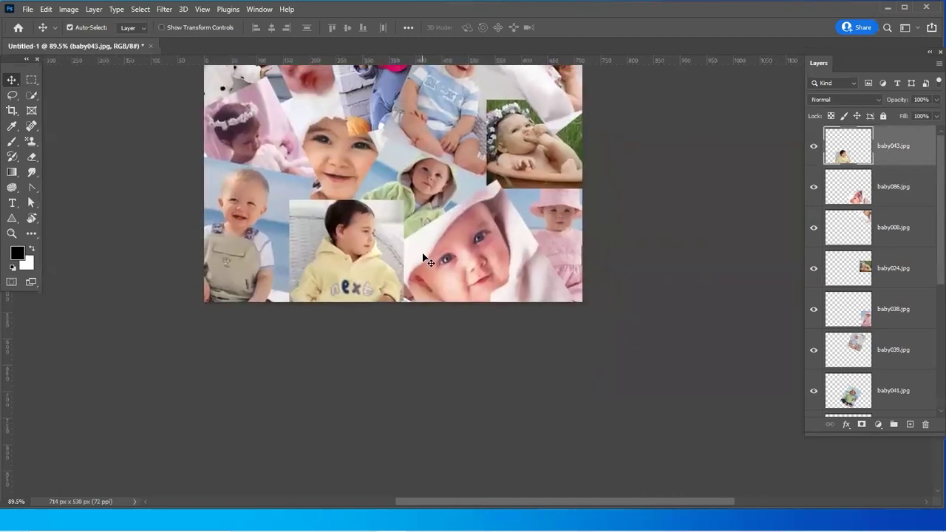
left_click_drag(423, 259, 549, 349)
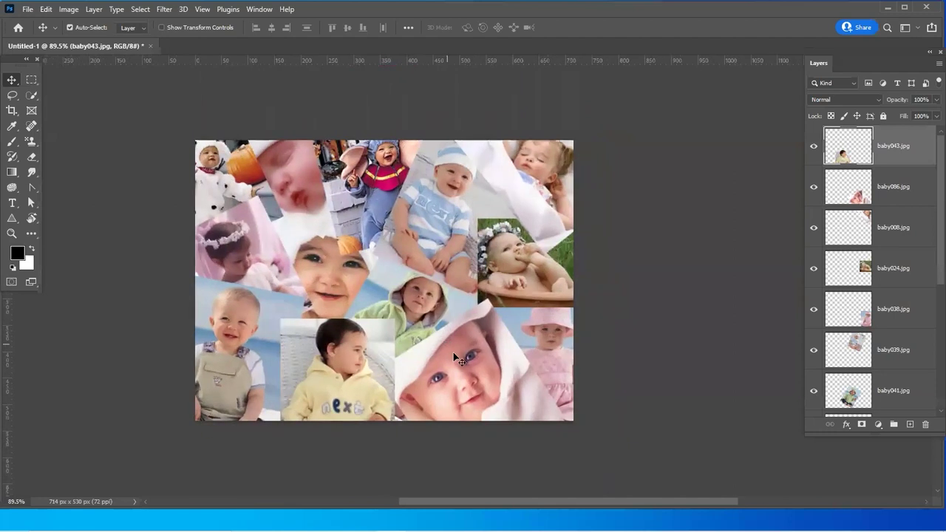
left_click(848, 425)
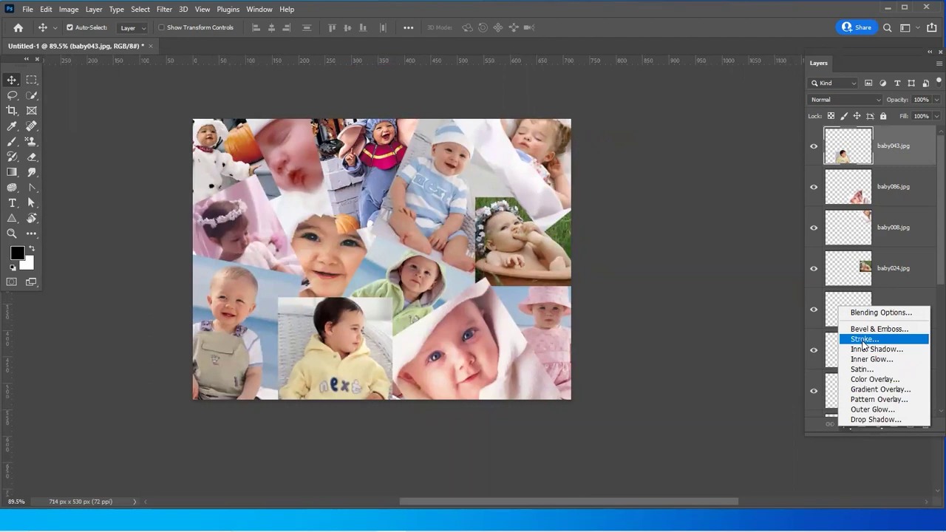
Add a Stroke effect to the photo and set its colour to pure white
left_click(863, 340)
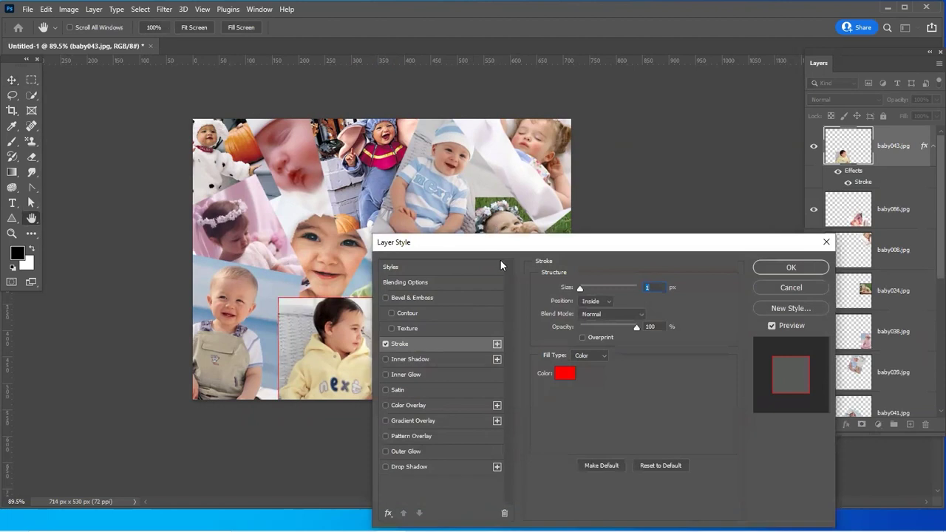
left_click_drag(501, 247, 579, 94)
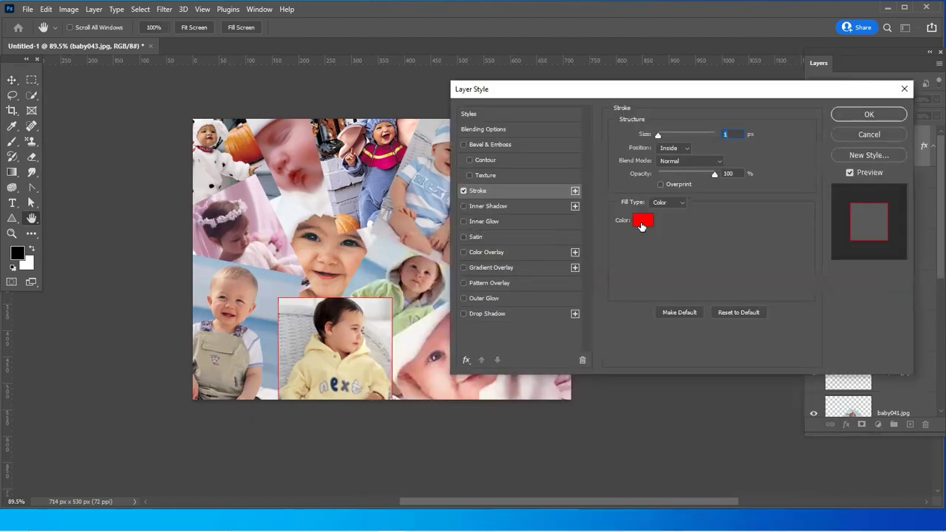
left_click(641, 222)
left_click_drag(601, 244, 530, 162)
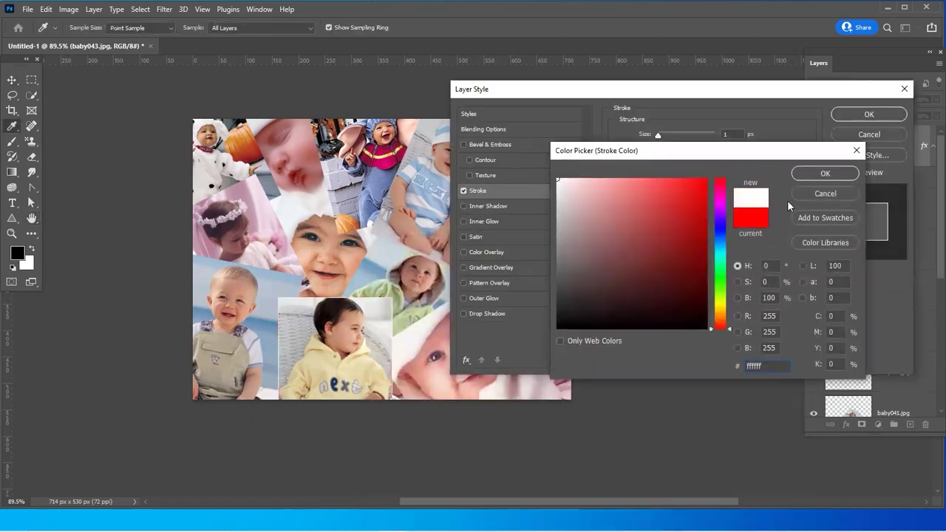
left_click(813, 176)
Settle the white stroke at about 8 px positioned Inside, after briefly trying 13 px Outside
mouse_move(658, 136)
left_mouse_down()
mouse_move(686, 136)
mouse_move(665, 145)
left_mouse_up()
left_click(665, 149)
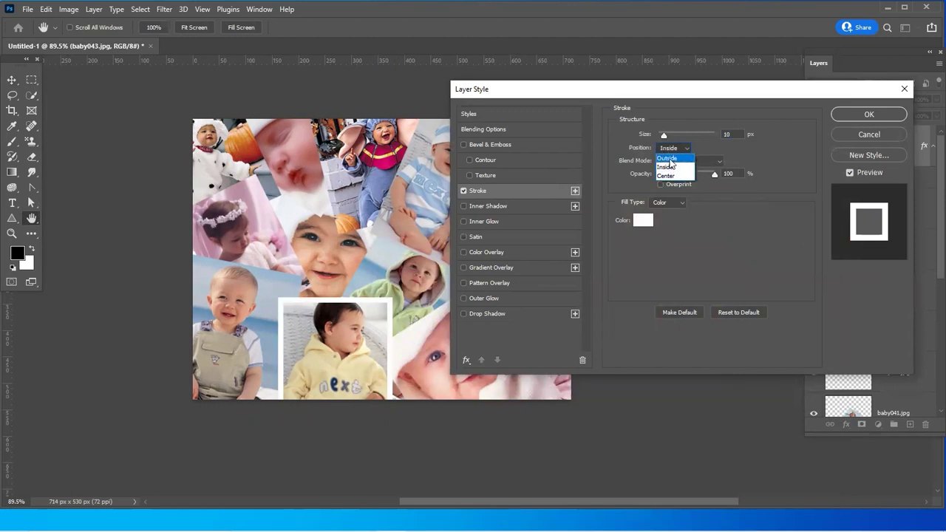
left_click(667, 158)
left_click_drag(665, 136, 666, 136)
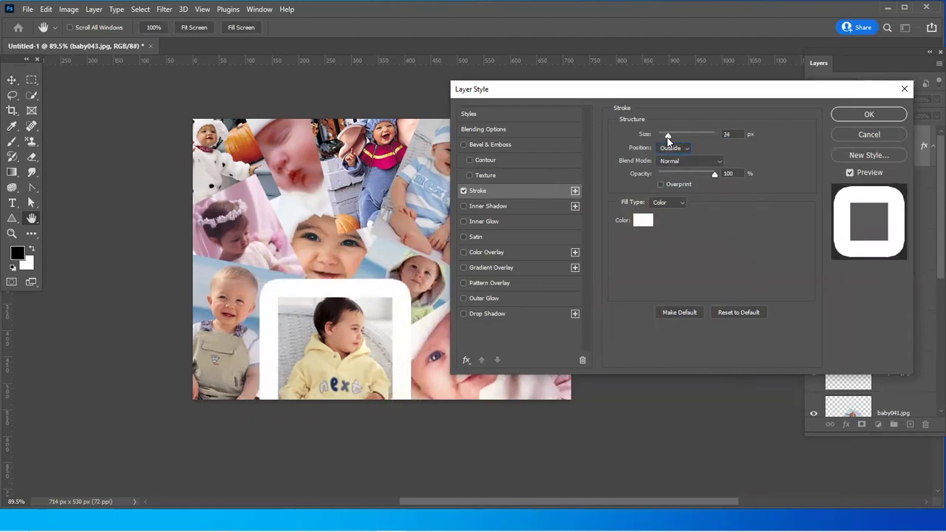
left_click(666, 148)
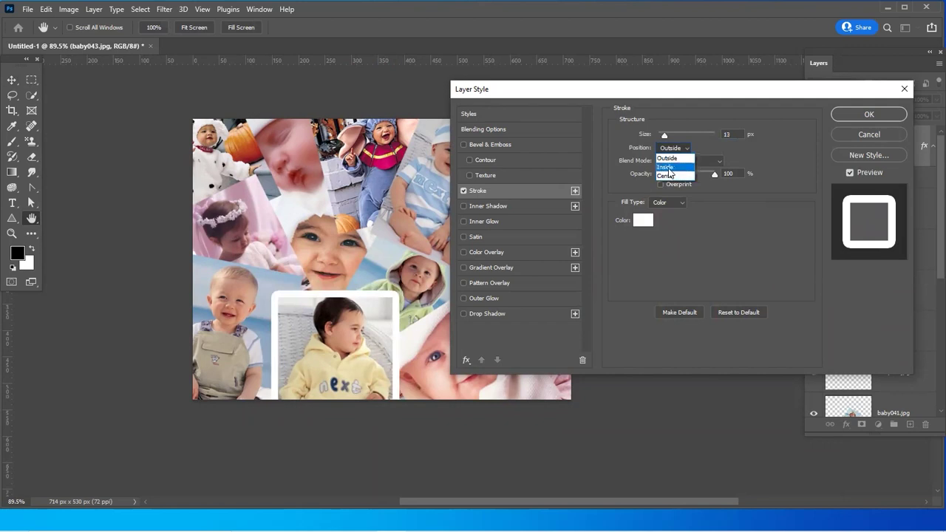
left_click(666, 167)
left_click_drag(665, 136, 664, 138)
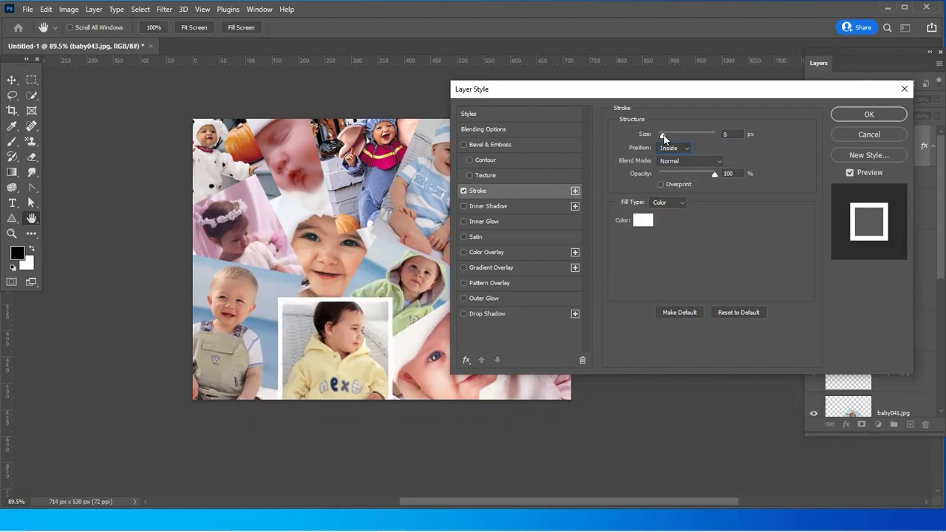
left_click_drag(507, 90, 571, 48)
mouse_move(390, 331)
left_mouse_down()
mouse_move(431, 396)
mouse_move(417, 309)
left_mouse_up()
Turn on Drop Shadow and push the shadow farther out from the photo
left_click(527, 272)
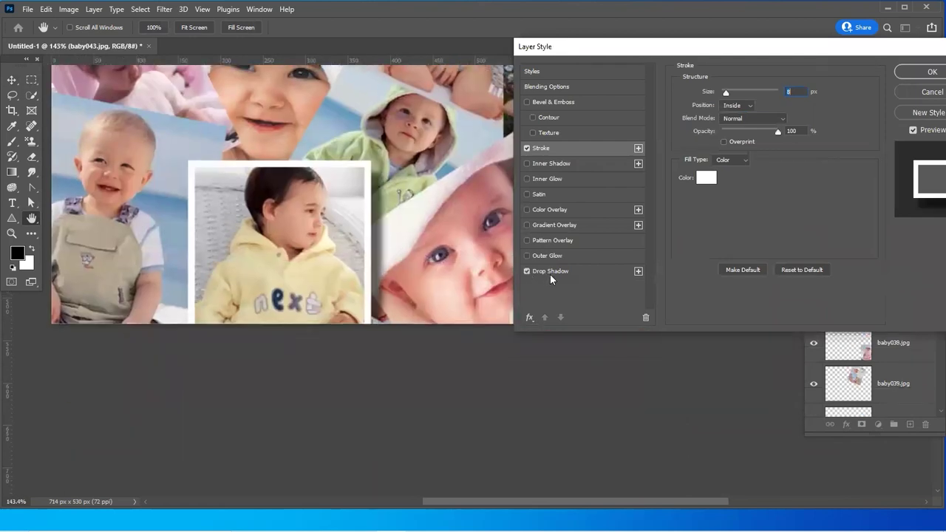
left_click(551, 272)
left_click_drag(394, 259, 390, 259)
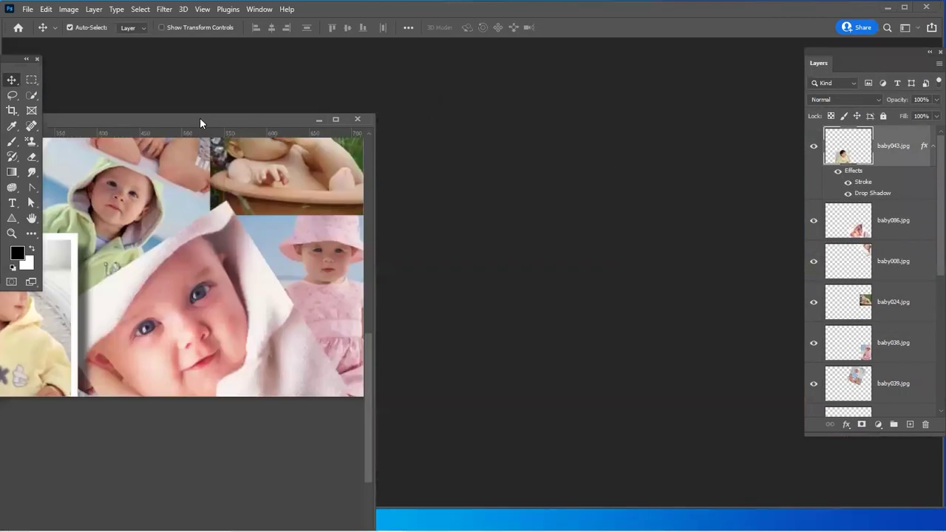
Dock the floating document window back into the workspace and zoom out to the whole collage
left_click_drag(199, 117, 491, 39)
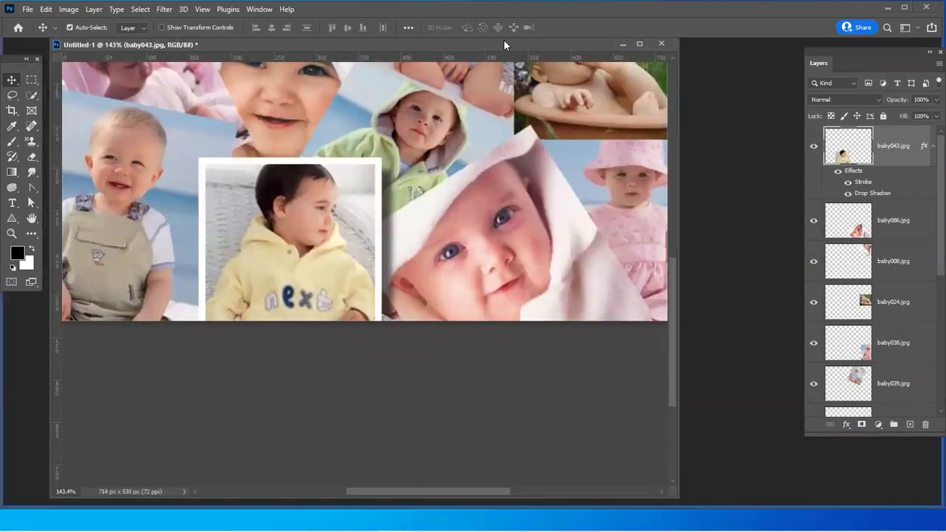
mouse_move(260, 50)
left_mouse_down()
mouse_move(306, 186)
mouse_move(196, 43)
left_mouse_up()
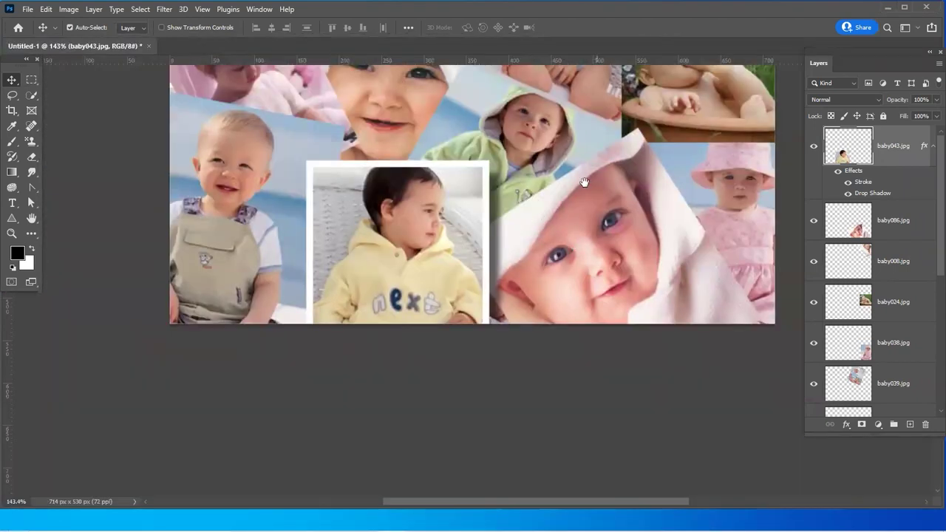
key("ctrl+minus")
key("ctrl+minus")
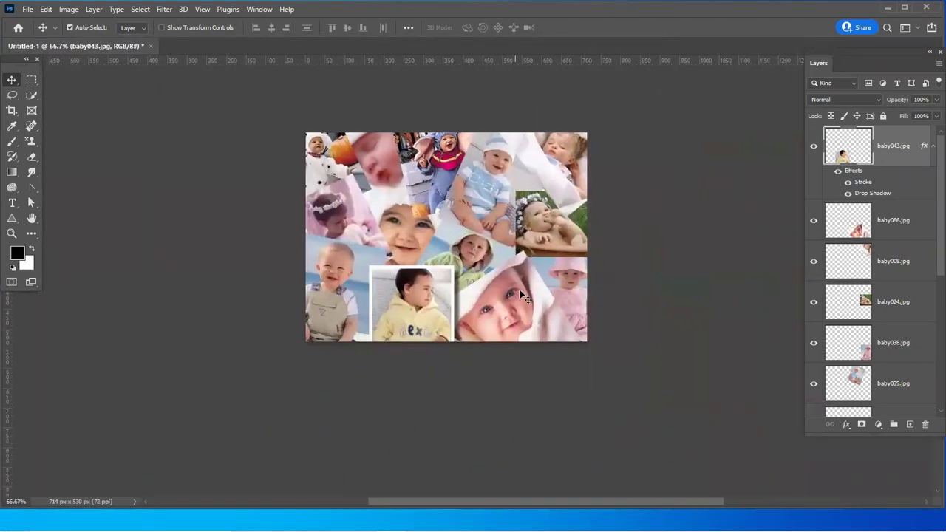
scroll(477, 222, "up", 5)
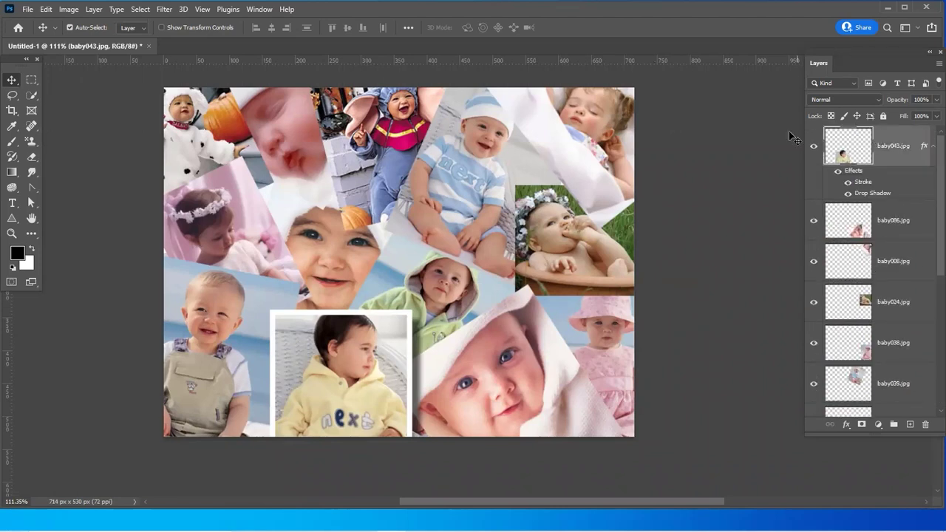
Copy baby043.jpg's layer style and paste it onto all other photo layers, then deselect
right_click(894, 153)
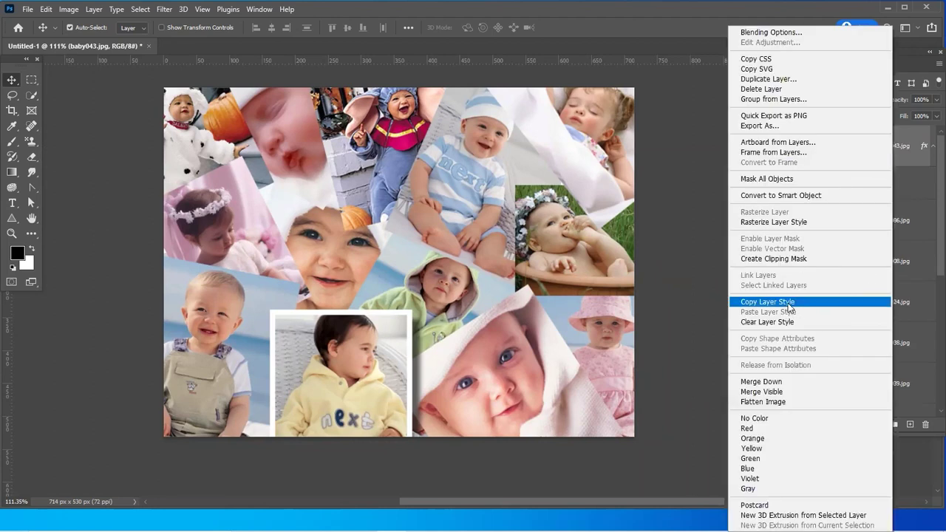
left_click(790, 303)
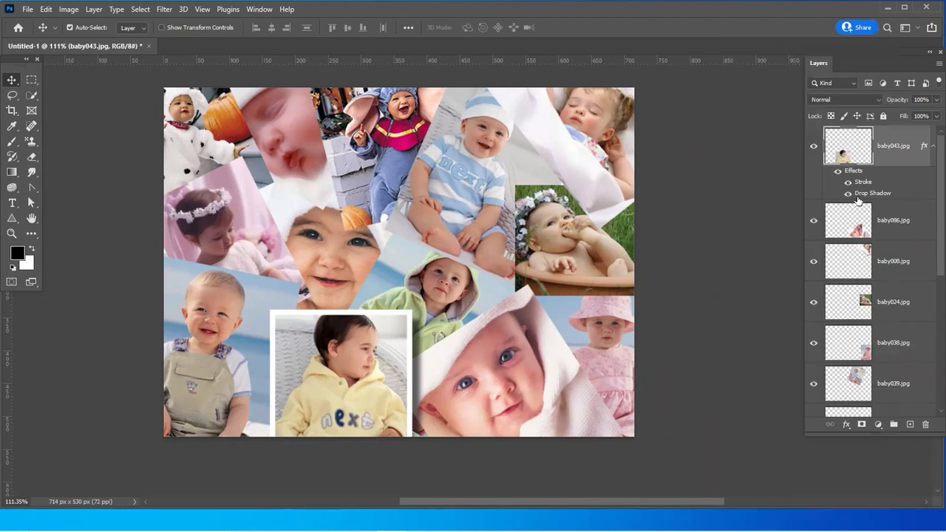
left_click(905, 220)
scroll(908, 236, "down", 5)
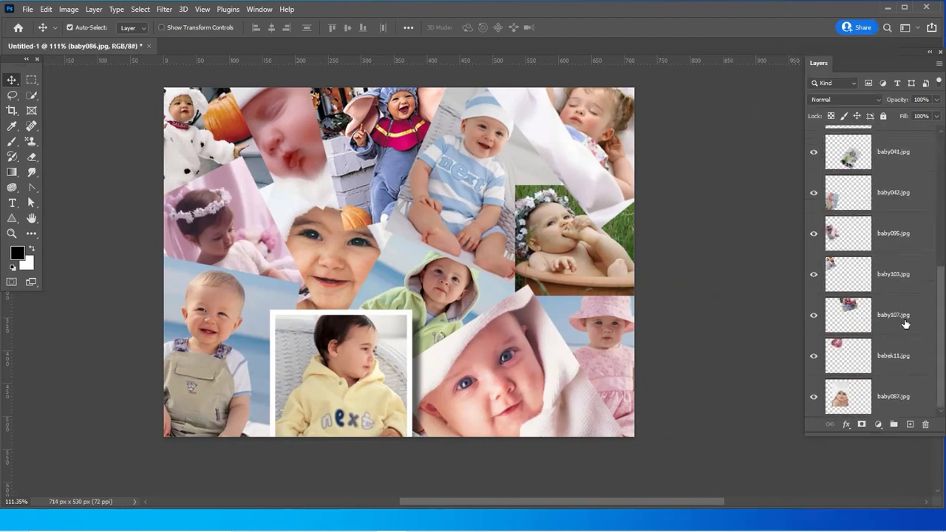
left_click(899, 397, "shift")
right_click(901, 394)
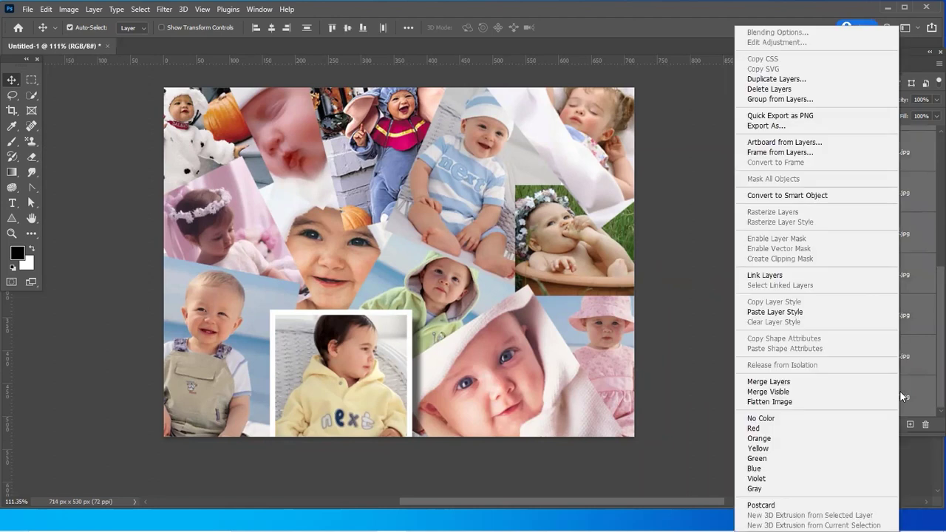
left_click(758, 312)
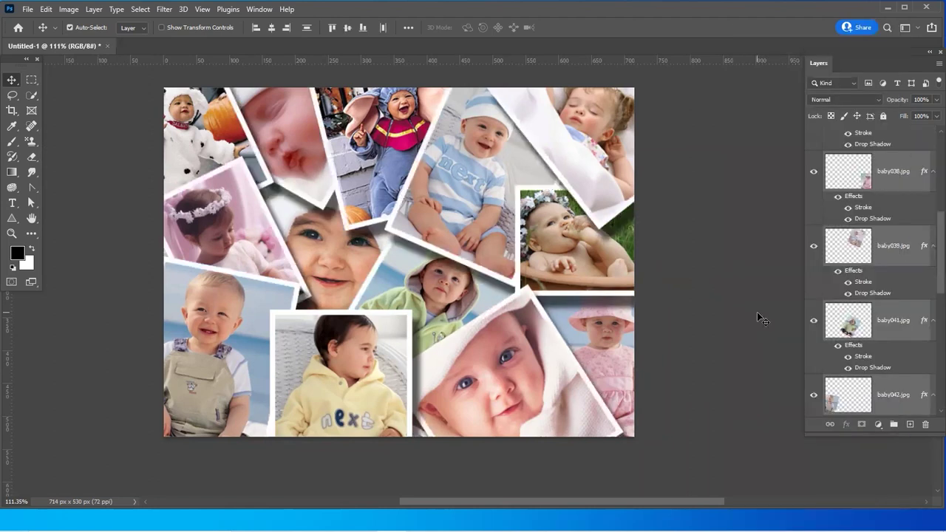
left_click(722, 264)
Drag and scroll around the collage to review the framed, shadowed photos
mouse_move(469, 270)
left_mouse_down()
mouse_move(554, 282)
mouse_move(522, 294)
left_mouse_up()
left_click_drag(570, 275, 530, 292)
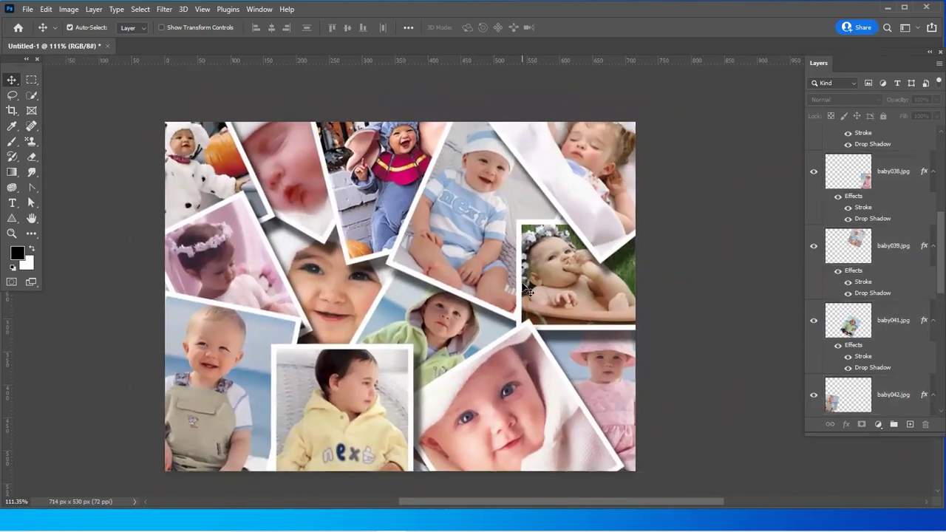
scroll(542, 289, "down", 2)
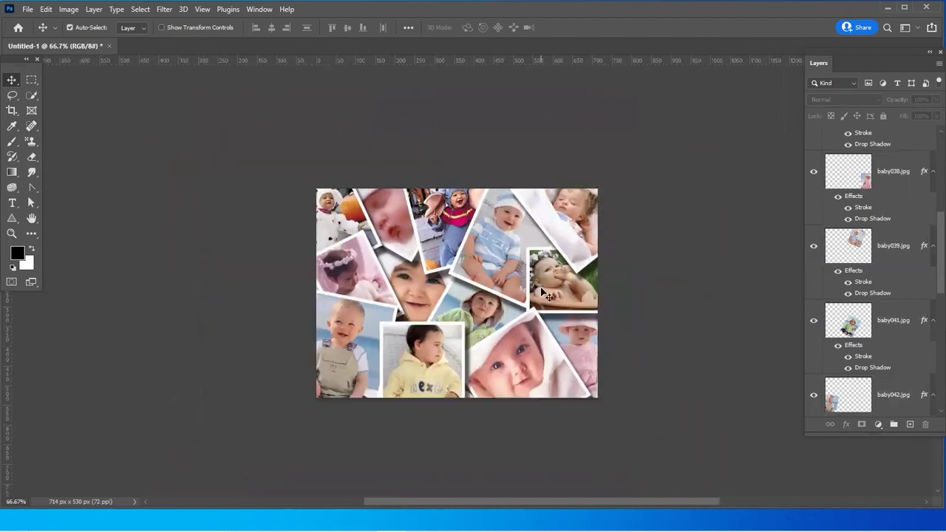
scroll(521, 312, "up", 3)
scroll(521, 311, "up", 2)
scroll(521, 311, "down", 2)
scroll(518, 303, "up", 1)
scroll(513, 296, "up", 2)
scroll(513, 296, "up", 1)
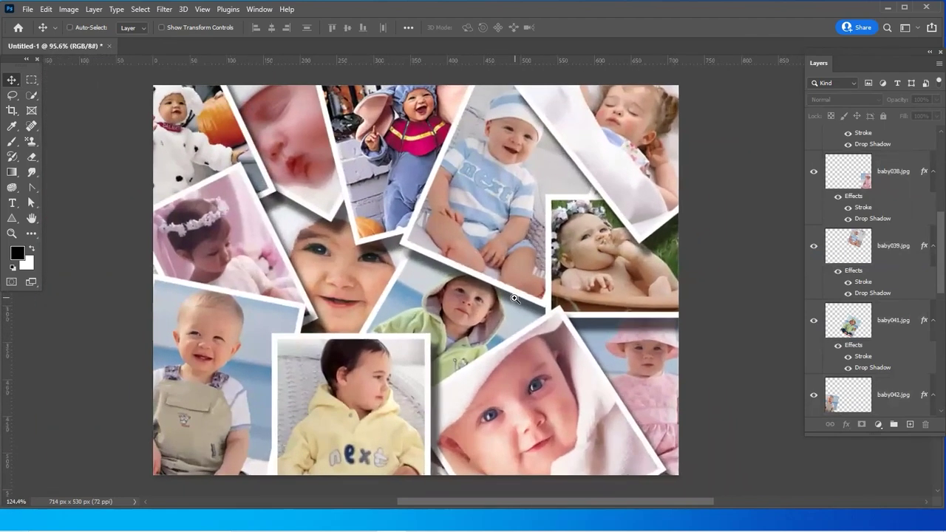
scroll(510, 299, "down", 1)
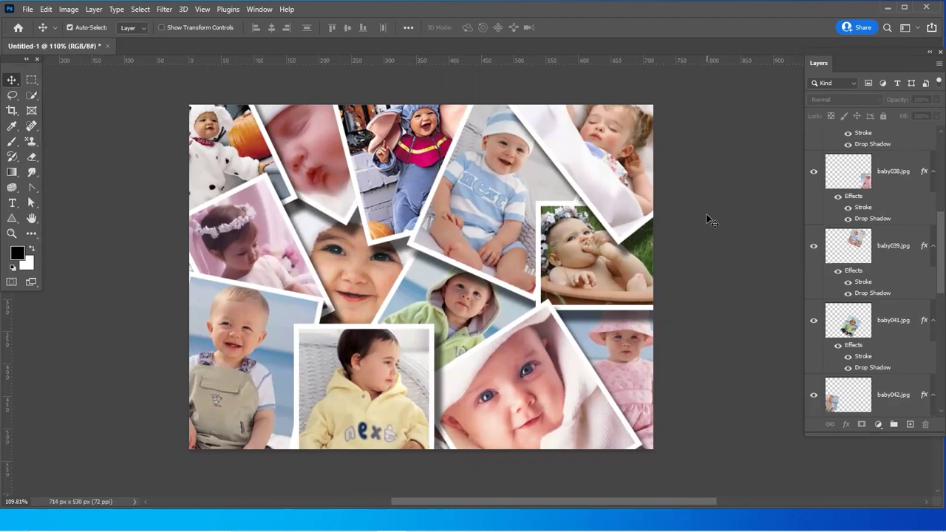
Create Untitled-2, a blank 297 × 210 mm landscape A4 page at 300 ppi
key("ctrl+n")
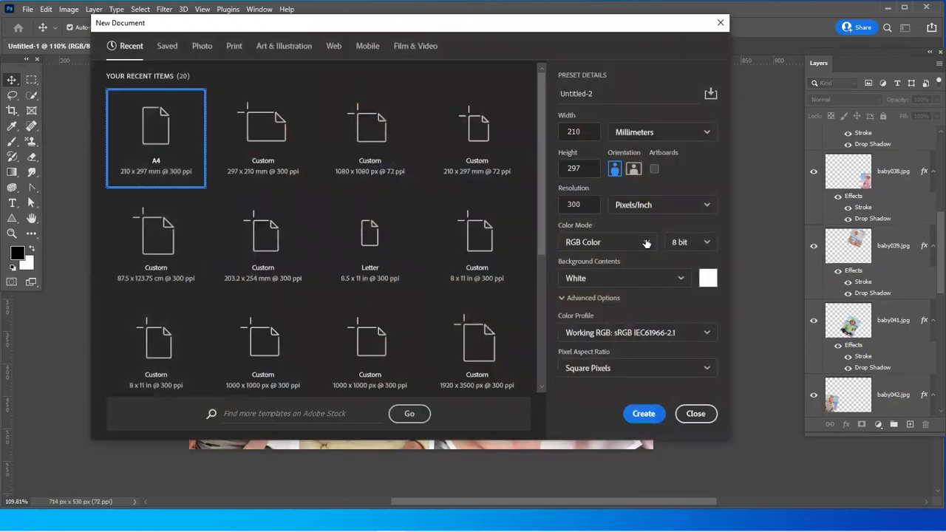
left_click(634, 170)
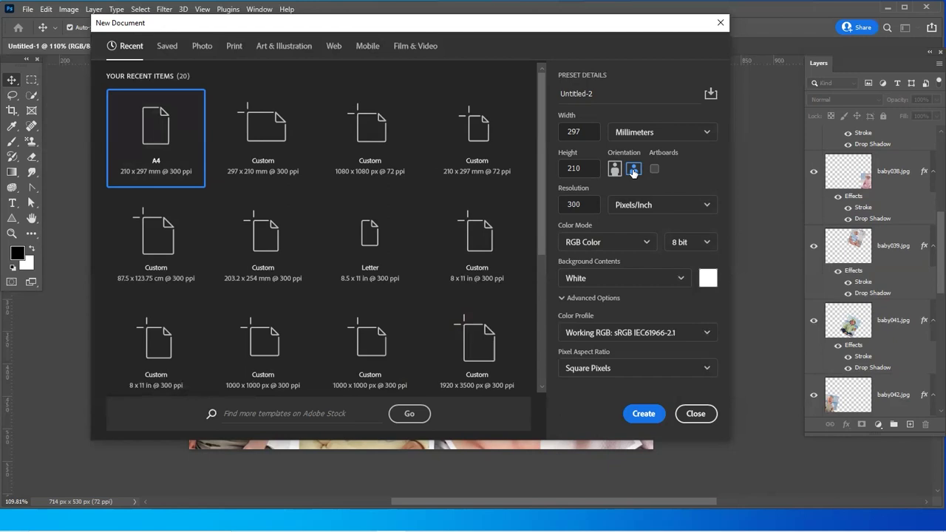
left_click(643, 414)
scroll(505, 313, "right", 2)
scroll(504, 313, "right", 2)
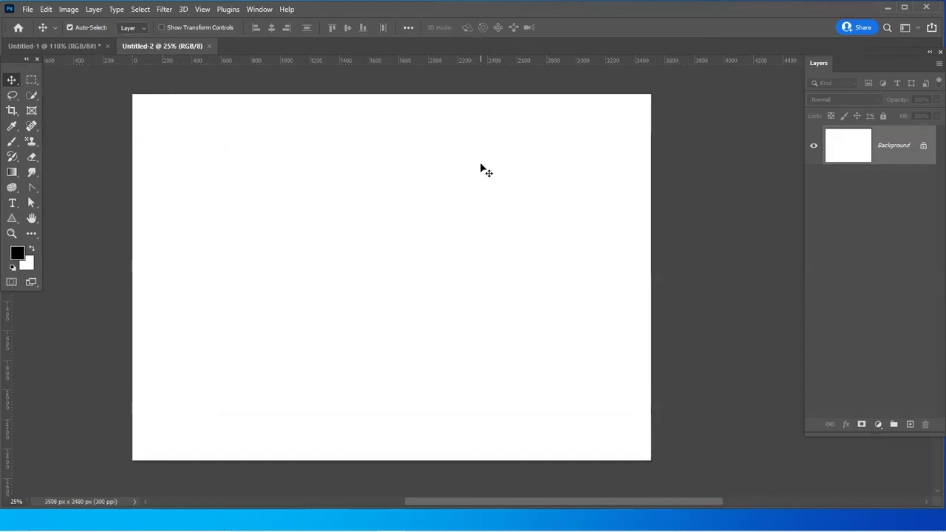
Draw a large circle with the Ellipse tool and fill it bright green
scroll(407, 273, "up", 1)
scroll(473, 329, "left", 1)
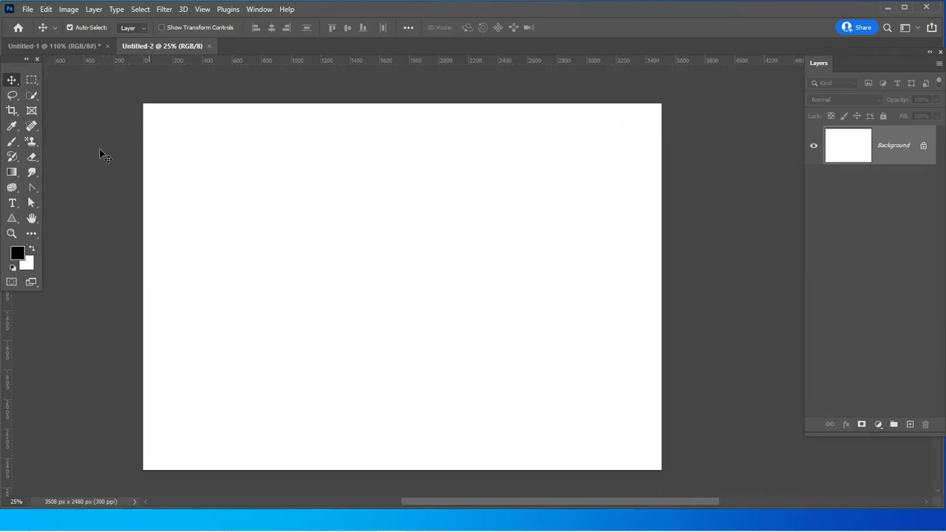
left_click(12, 219)
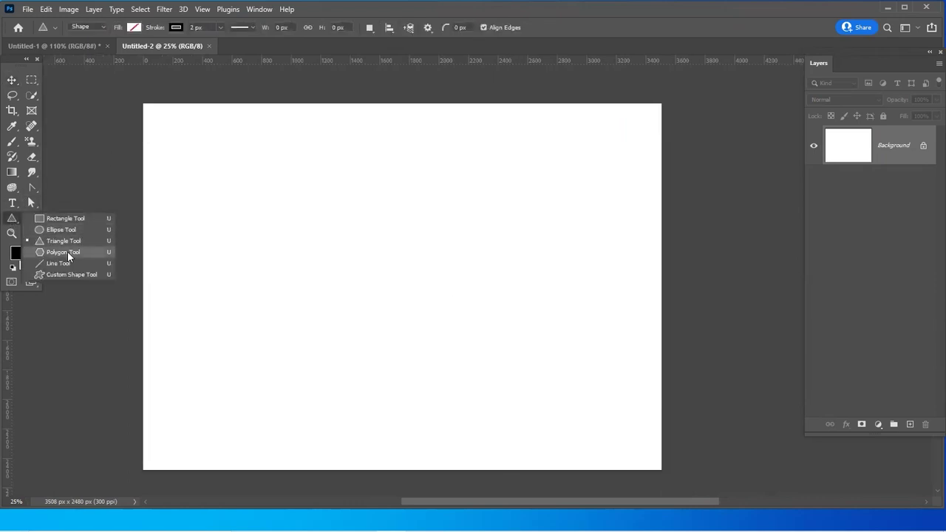
left_click(50, 230)
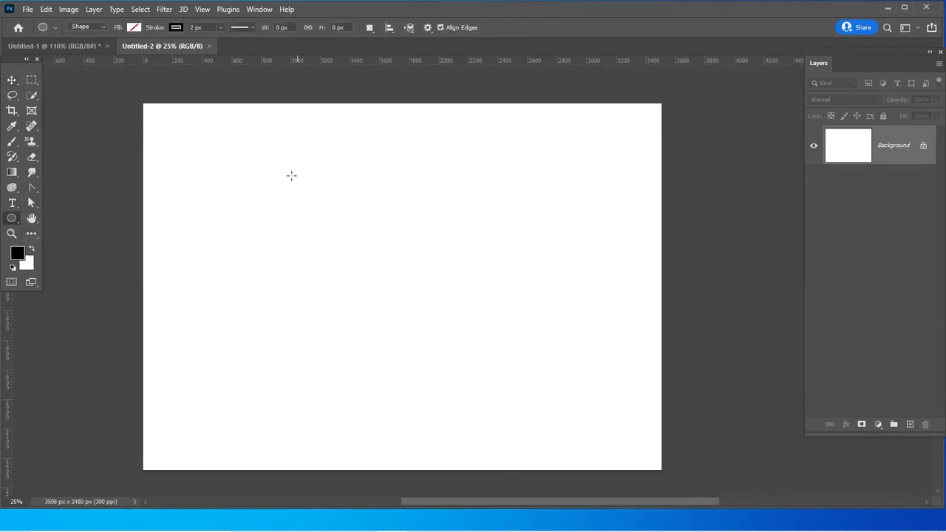
mouse_move(285, 173)
left_mouse_down()
mouse_move(519, 400)
mouse_move(513, 389)
left_mouse_up()
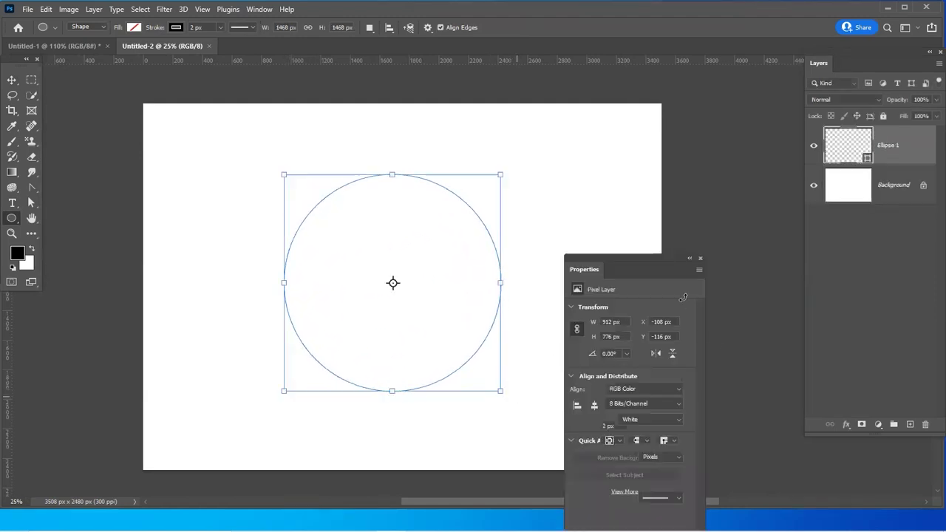
left_click(700, 258)
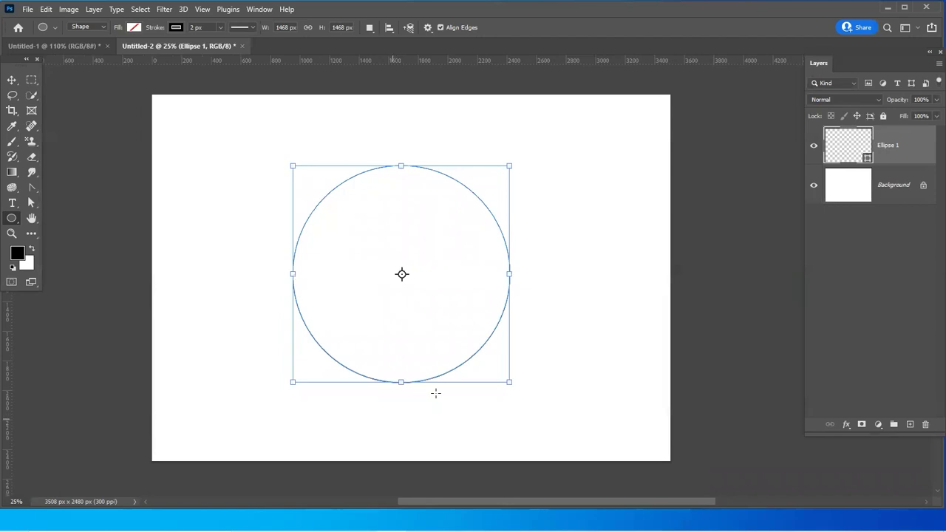
left_click(131, 27)
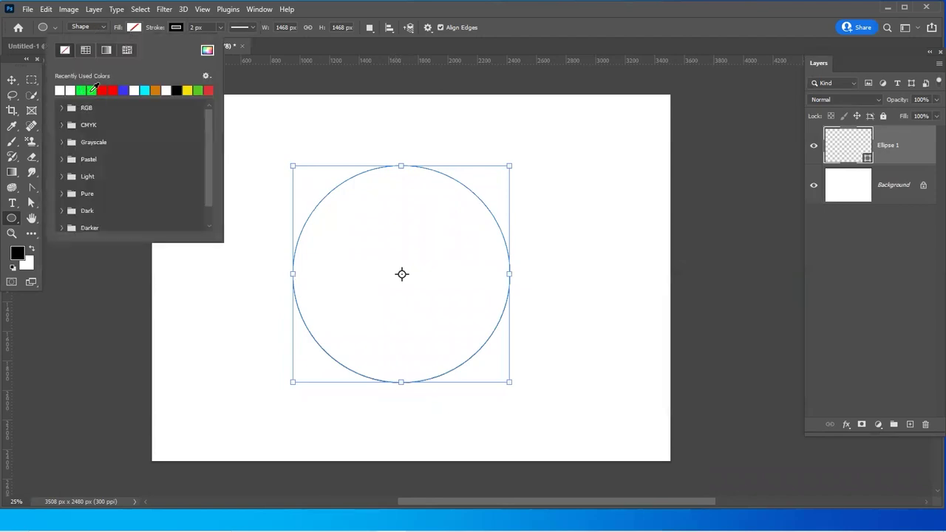
left_click(91, 89)
key("Return")
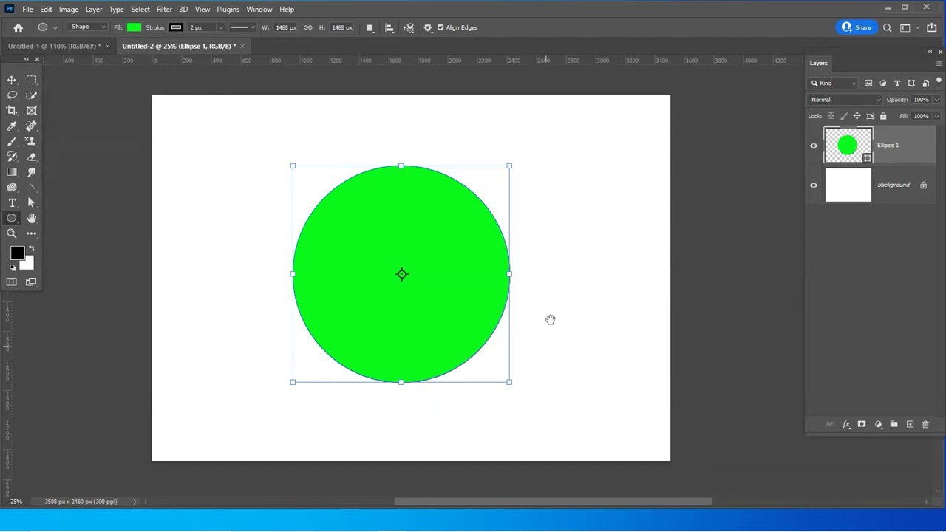
Select all and align the circle to the page's horizontal and vertical centres, then deselect
scroll(538, 343, "down", 1)
left_click_drag(509, 299, 510, 325)
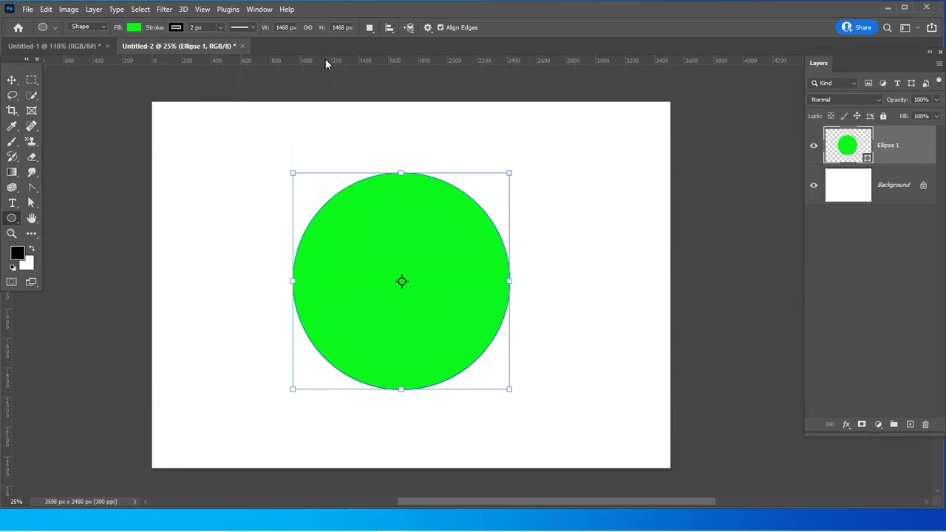
key("v")
mouse_move(450, 317)
left_mouse_down()
mouse_move(386, 329)
mouse_move(409, 330)
left_mouse_up()
key("ctrl+a")
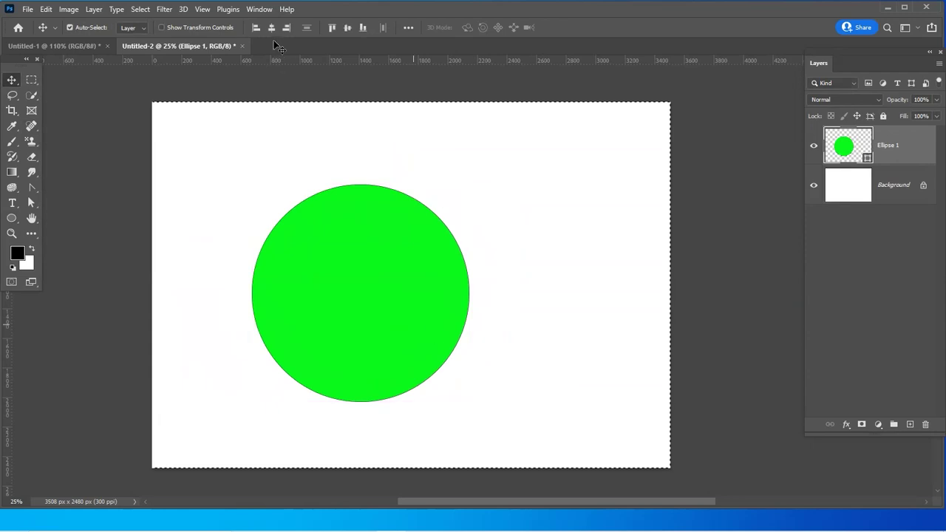
left_click(272, 27)
left_click(347, 27)
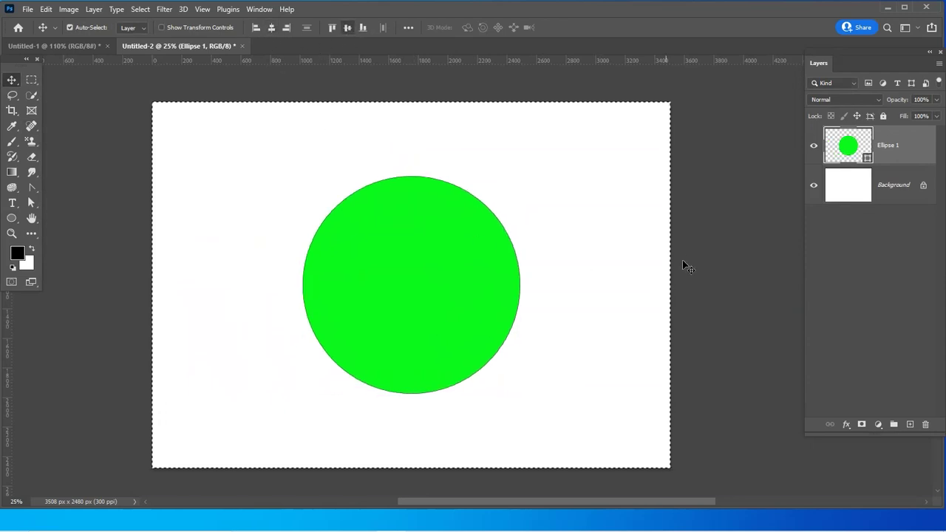
key("ctrl+d")
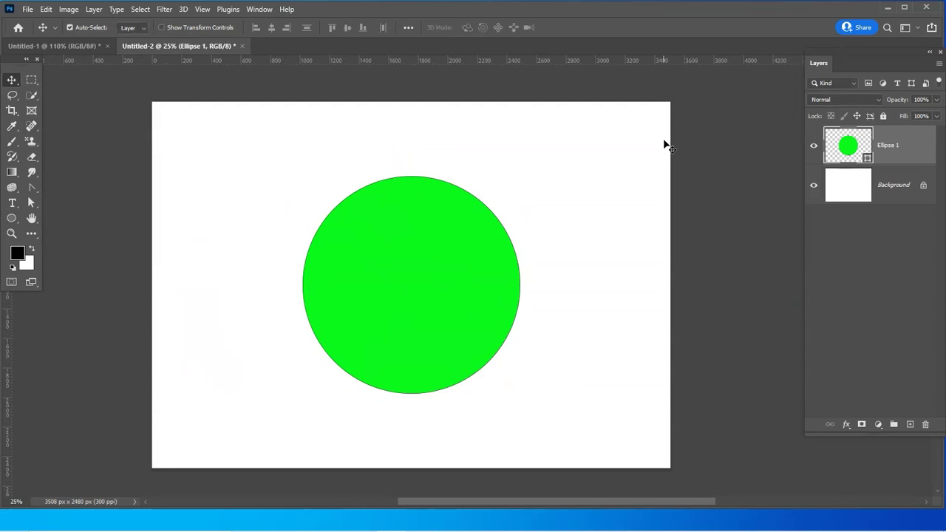
scroll(671, 325, "down", 1)
scroll(672, 315, "down", 1)
scroll(646, 328, "down", 1)
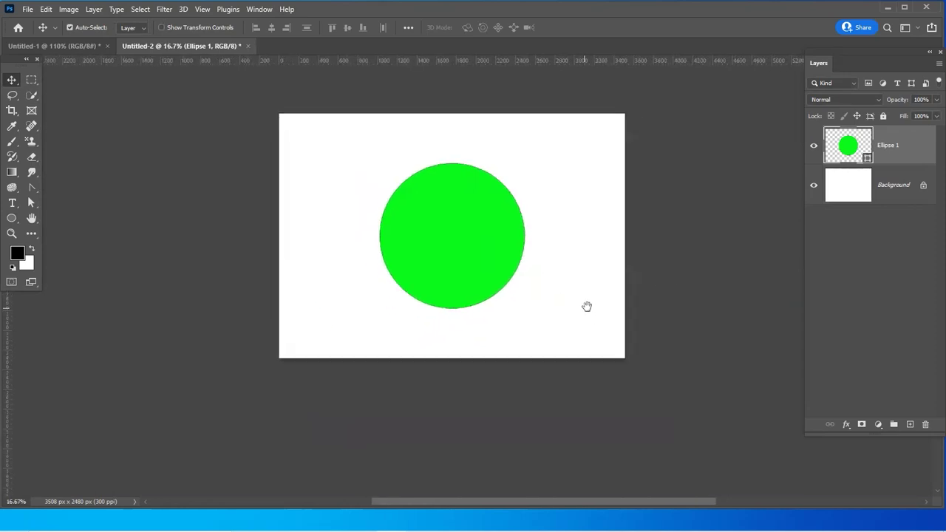
scroll(583, 251, "up", 2)
scroll(595, 281, "up", 1)
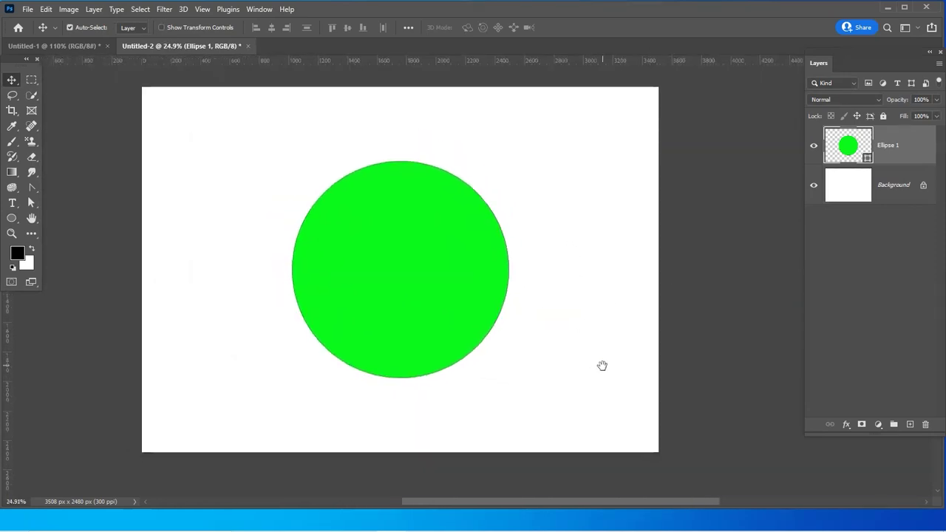
left_click(10, 220)
Draw a tall triangle with the Triangle tool and fill it red
right_click(10, 222)
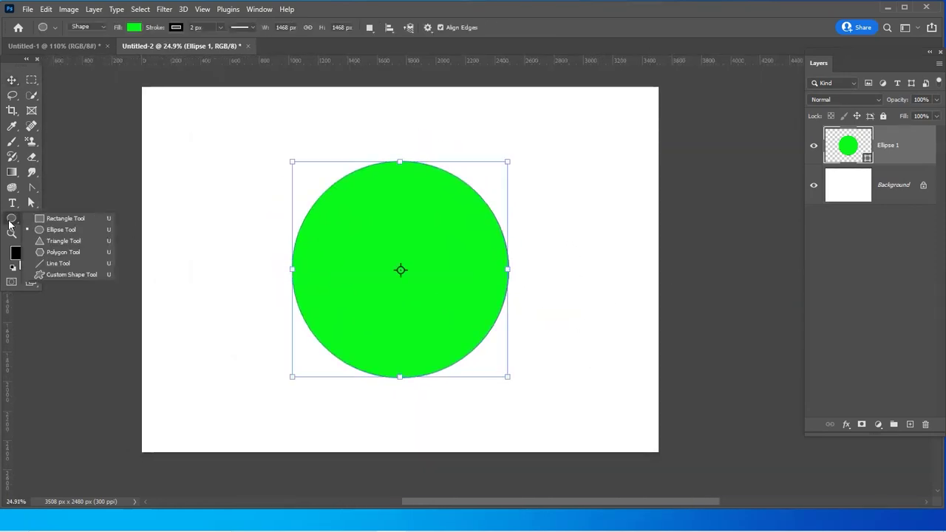
left_click(54, 241)
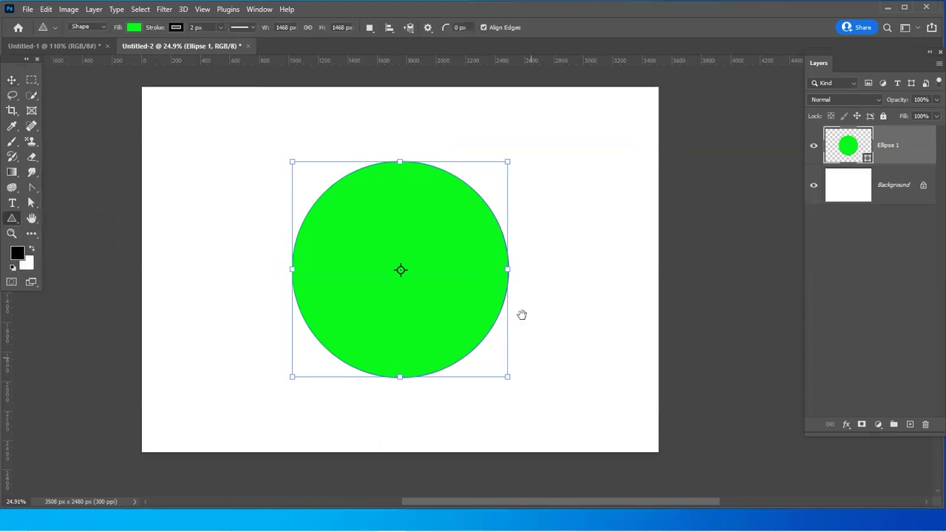
scroll(523, 296, "down", 2)
mouse_move(209, 162)
left_mouse_down()
mouse_move(353, 439)
mouse_move(464, 446)
left_mouse_up()
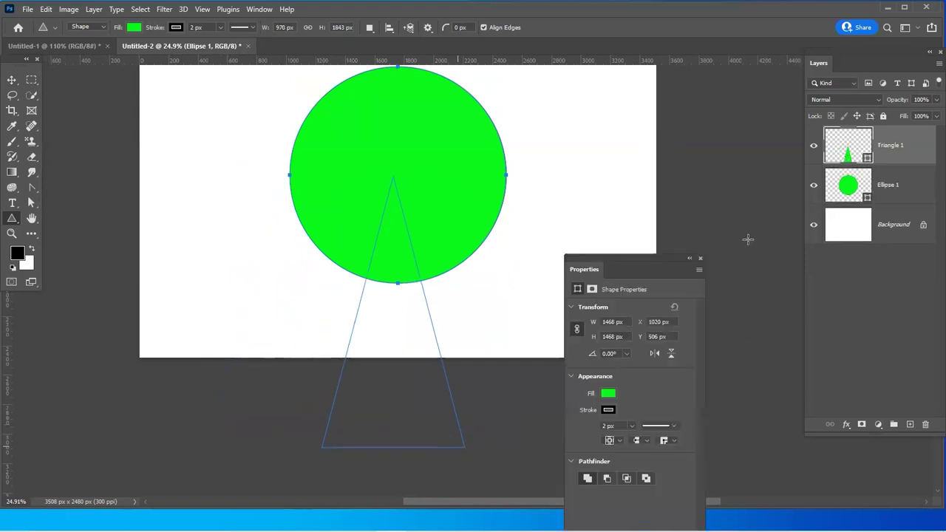
left_click(700, 258)
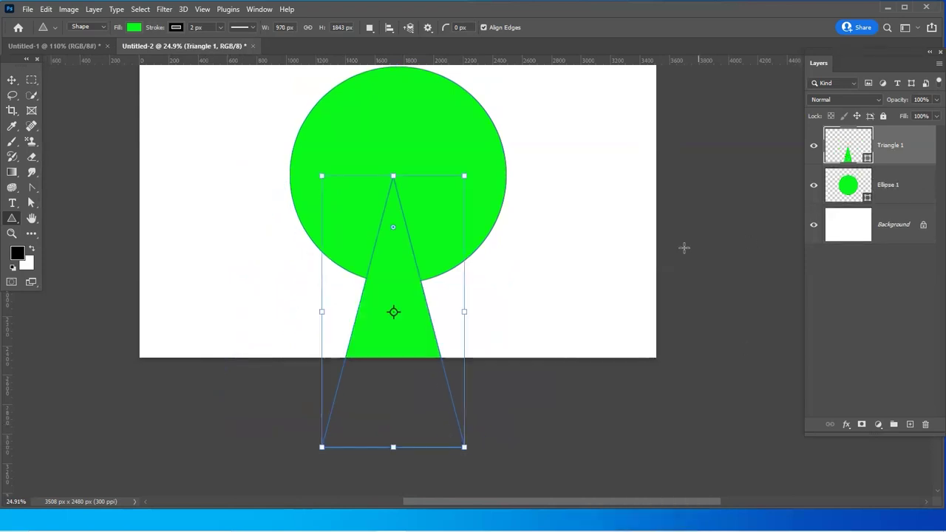
left_click(136, 29)
left_click(107, 89)
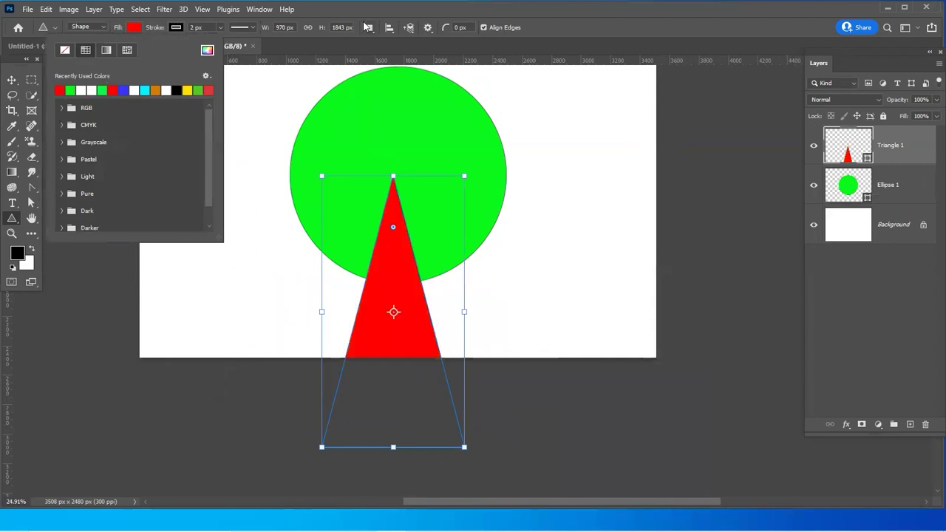
key("Return")
left_click(11, 79)
Move the triangle so its apex sits on the green circle's centre
mouse_move(517, 248)
left_mouse_down()
mouse_move(491, 305)
mouse_move(467, 295)
left_mouse_up()
left_click(420, 269)
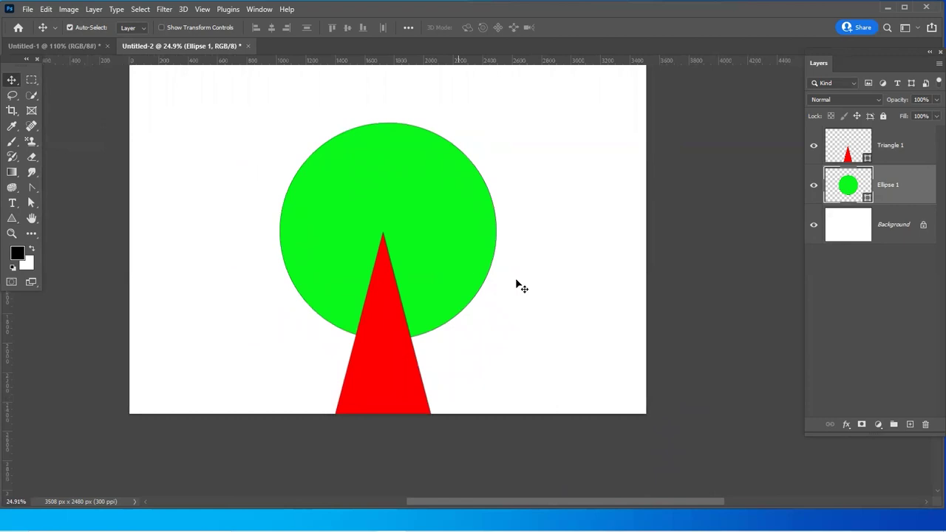
left_click_drag(386, 340, 391, 340)
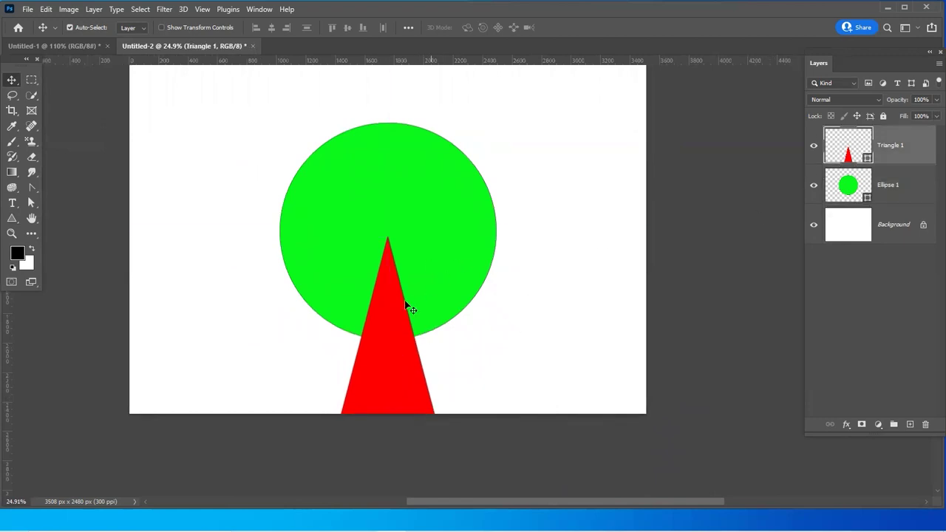
left_click_drag(394, 262, 390, 251)
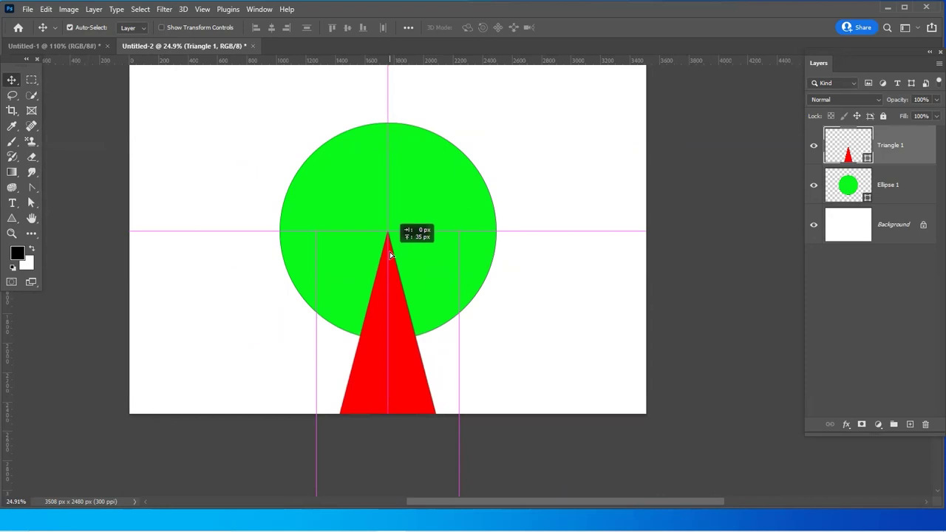
left_click_drag(389, 252, 390, 256)
left_click(461, 309, "alt")
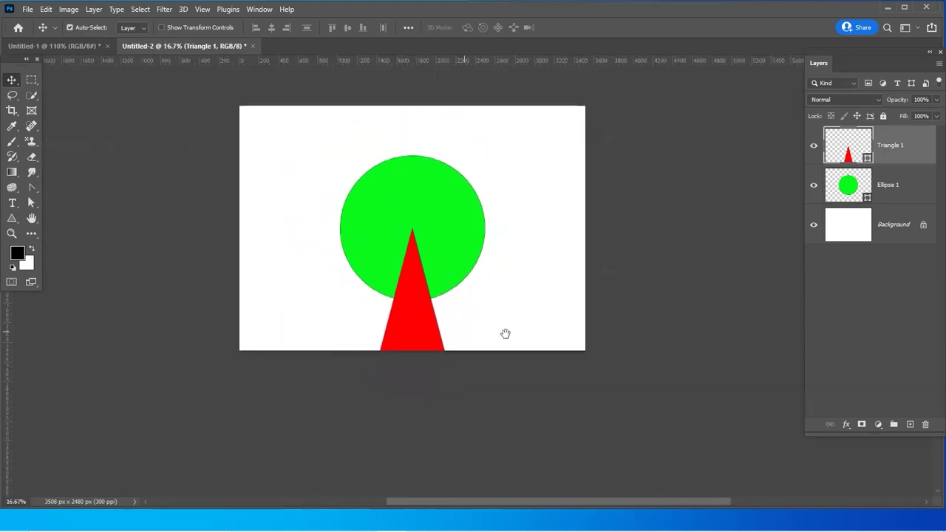
scroll(473, 266, "up", 2)
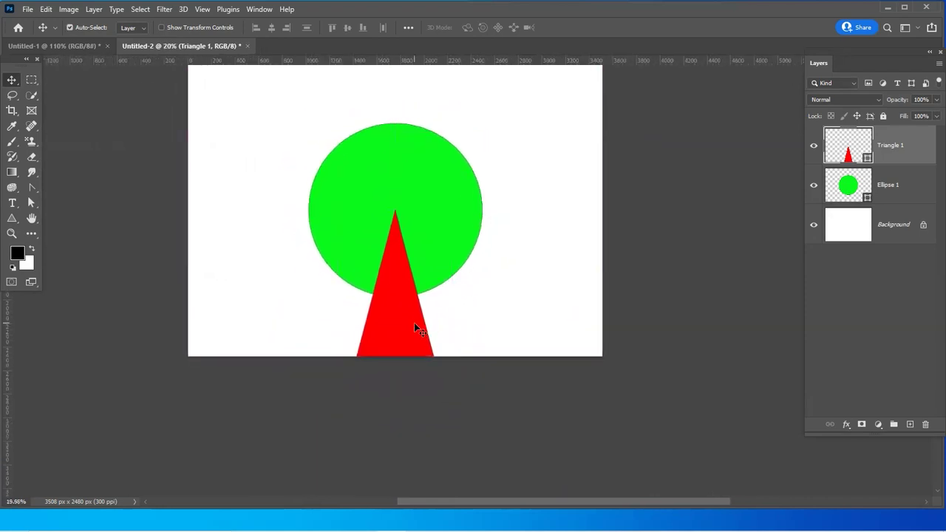
Widen the red triangle with Free Transform
key("ctrl+t")
left_click_drag(452, 320, 494, 323)
key("ctrl+z")
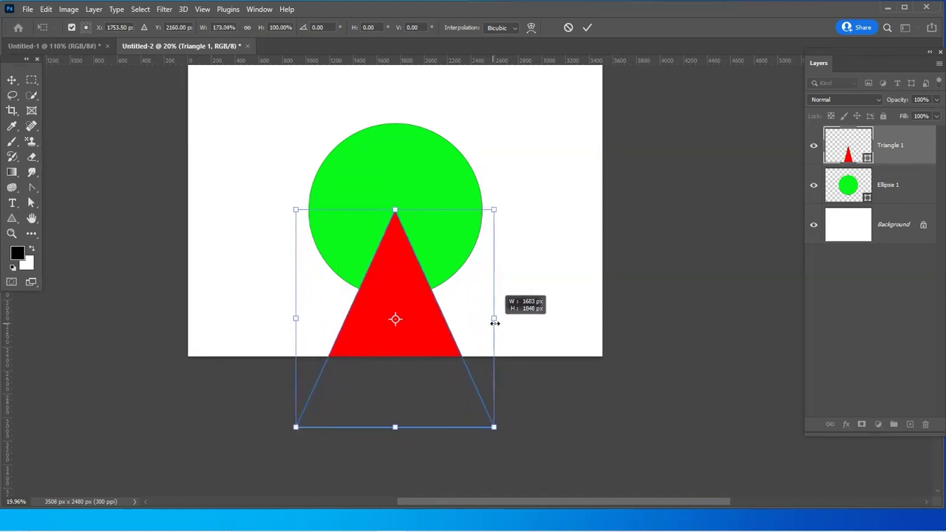
Apply the widened triangle and duplicate it as Triangle 1 copy
key("Return")
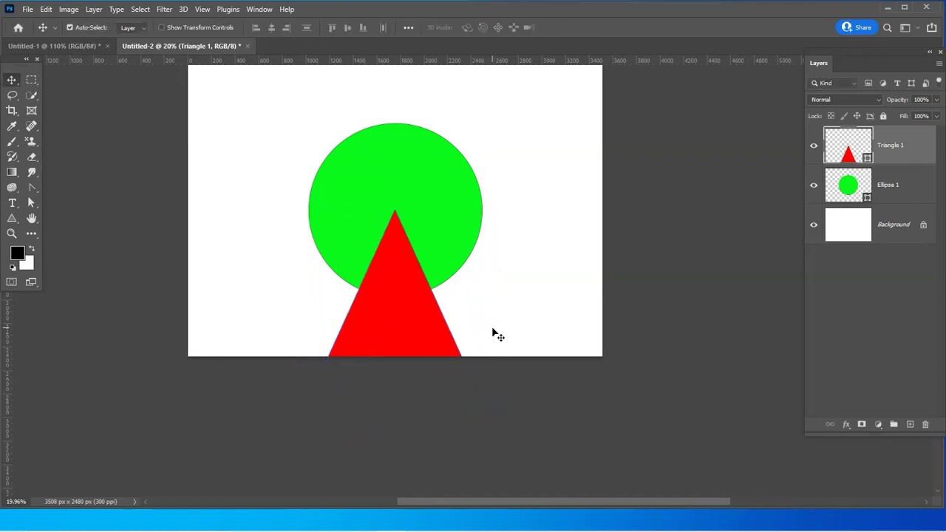
scroll(413, 331, "down", 1)
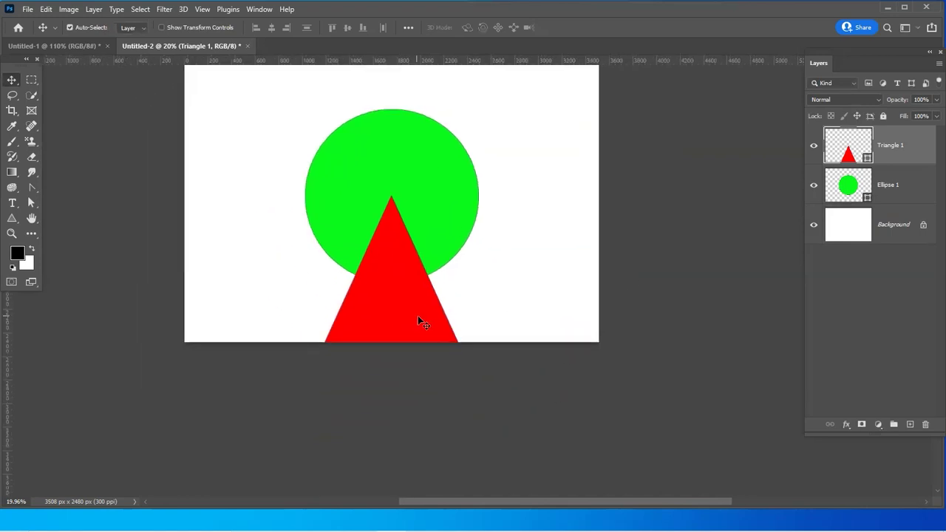
left_click_drag(418, 323, 408, 363)
key("ctrl+t")
key("Return")
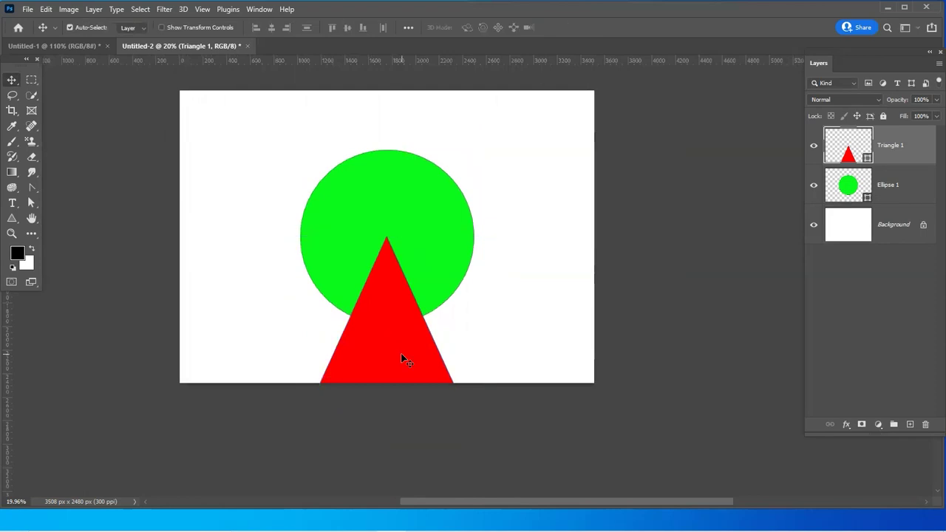
left_click_drag(510, 293, 507, 305)
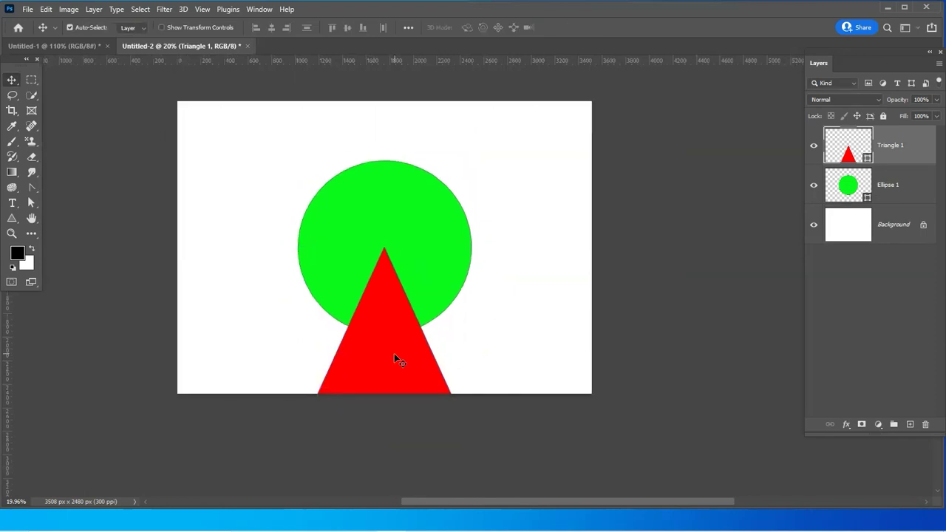
key("ctrl+j")
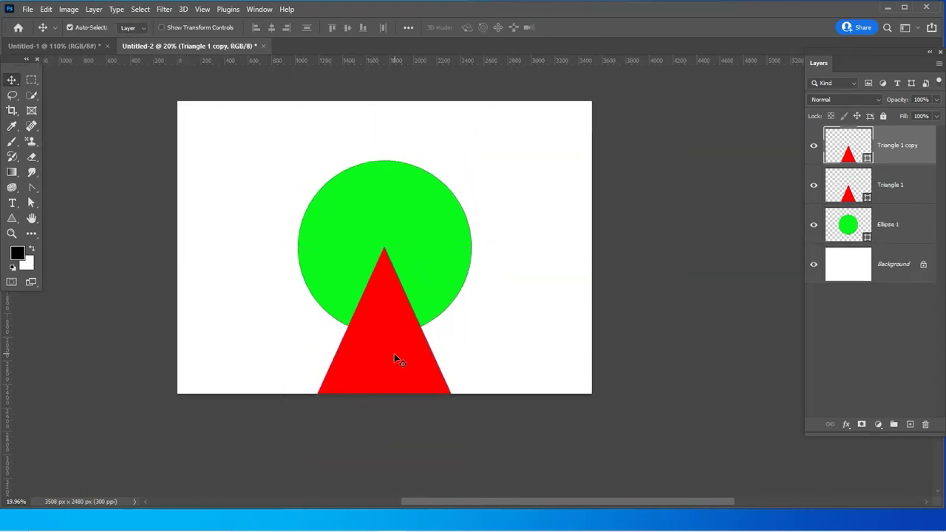
scroll(383, 387, "down", 1)
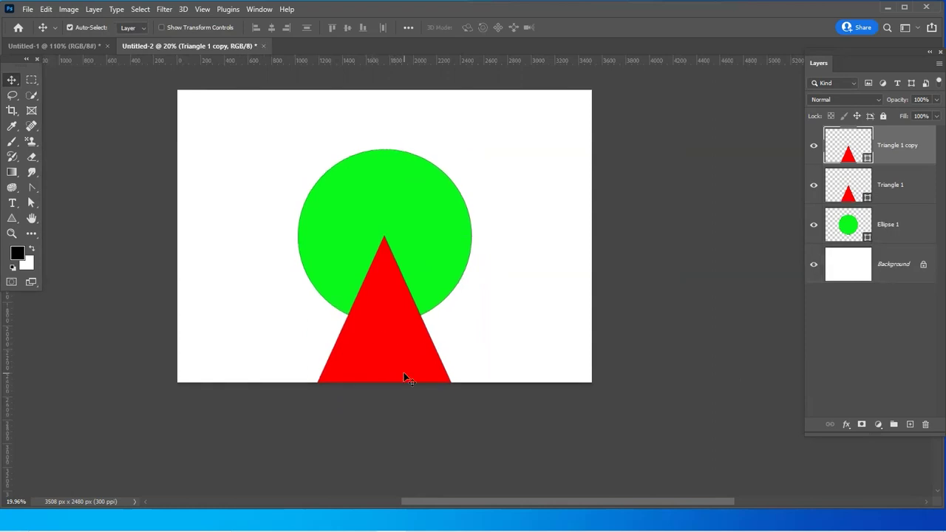
Try rotating the copy 45° around its tip, then cancel the rotation
key("ctrl+t")
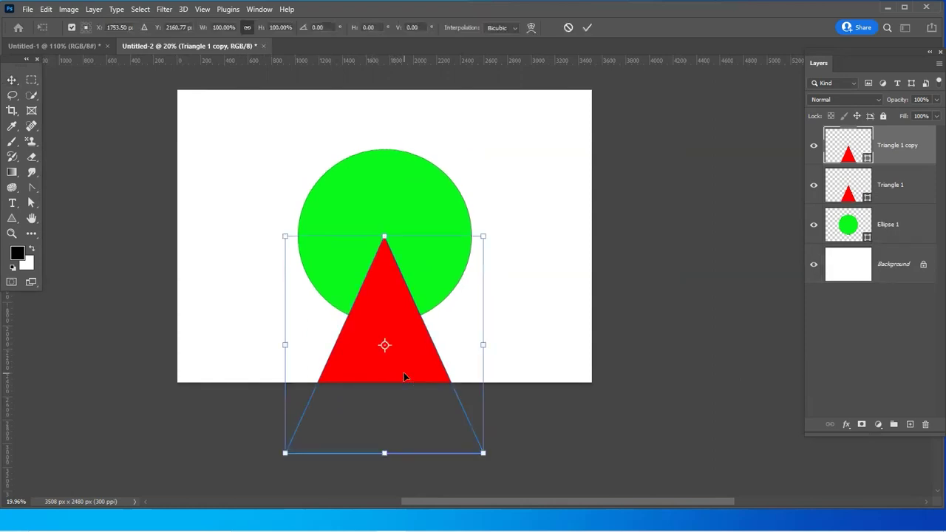
left_click_drag(385, 345, 384, 238)
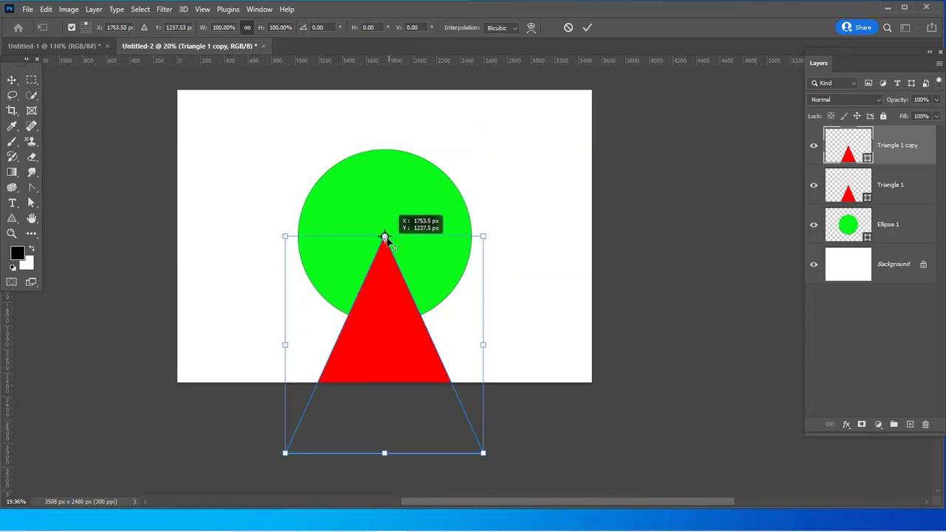
left_click(318, 27)
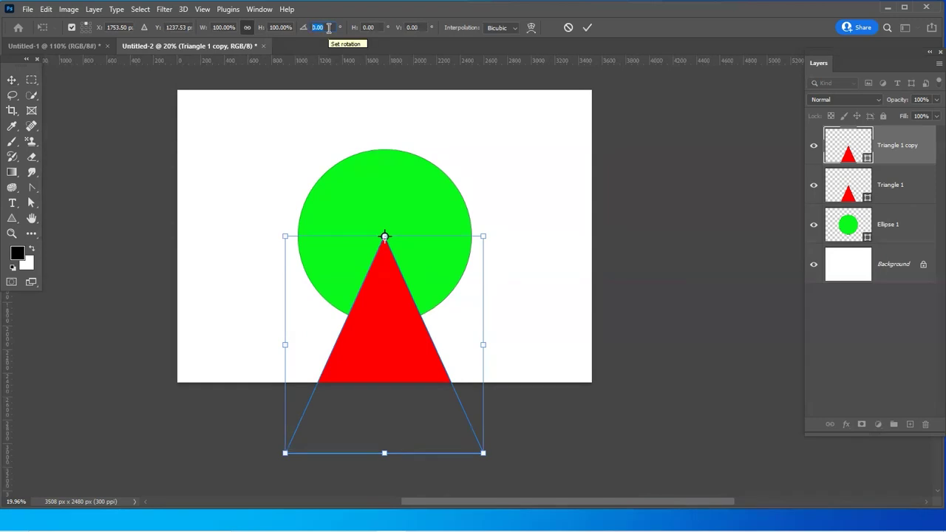
type("45")
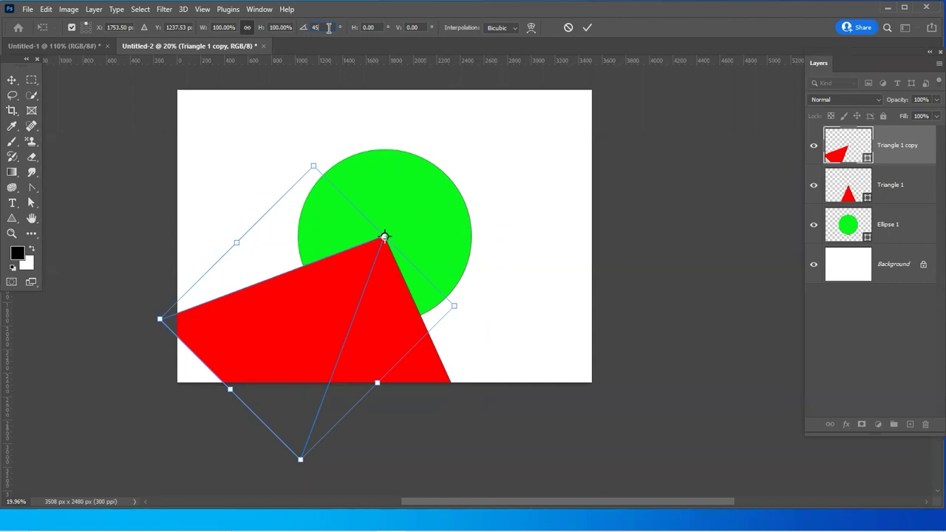
key("Escape")
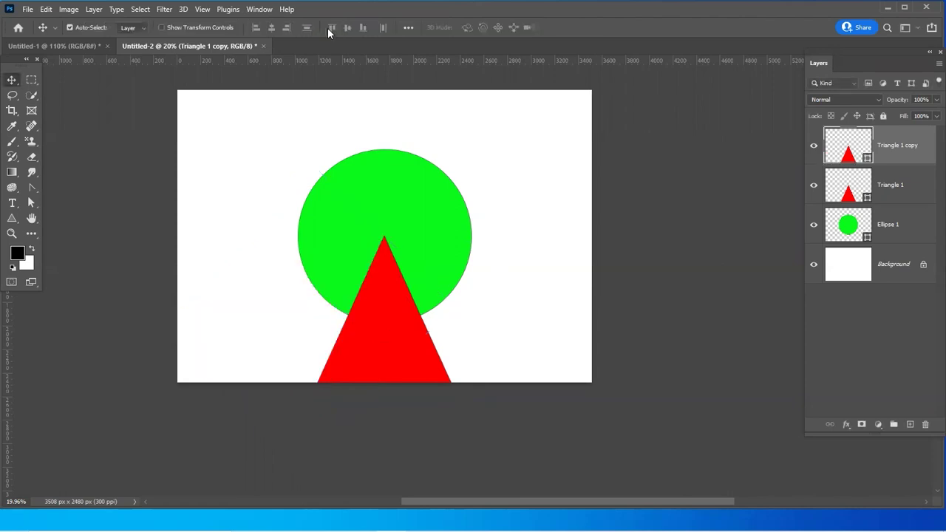
Narrow the copy to about 87% width and delete the original Triangle 1 layer
key("ctrl+t")
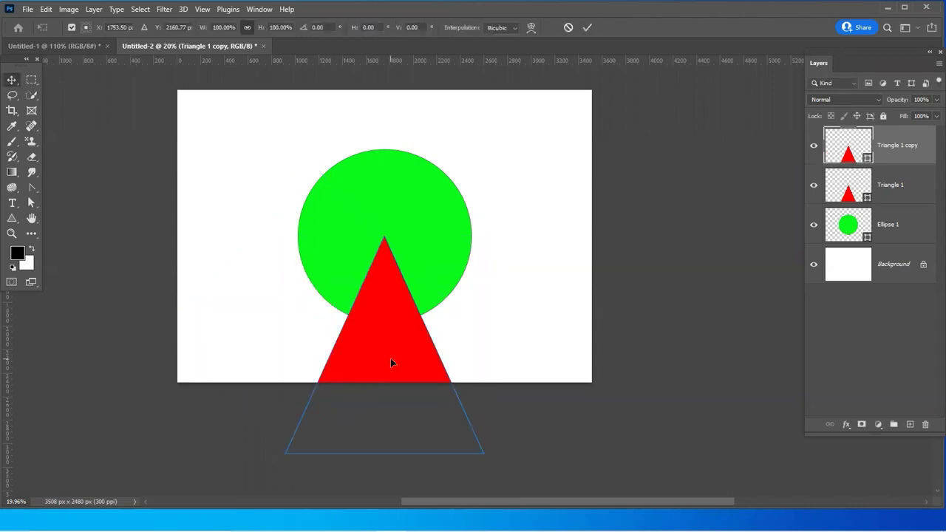
left_click_drag(483, 344, 468, 355)
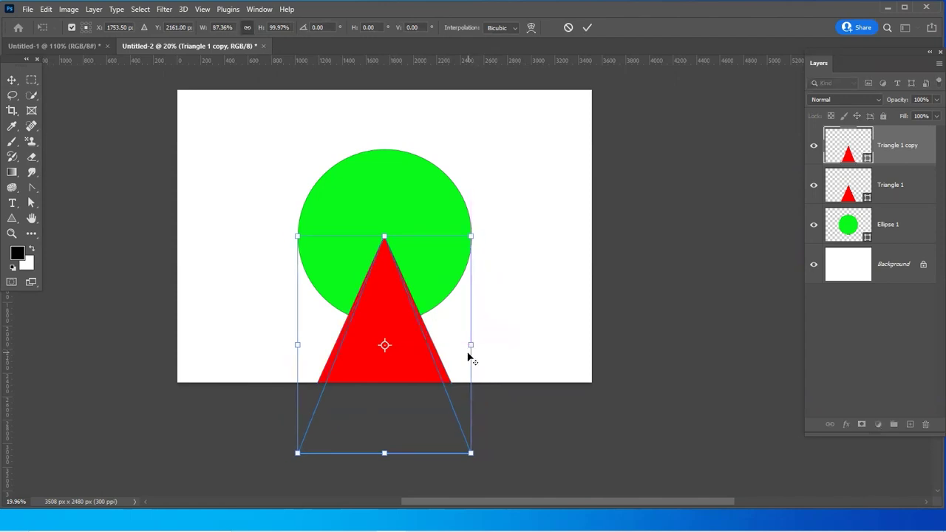
key("Return")
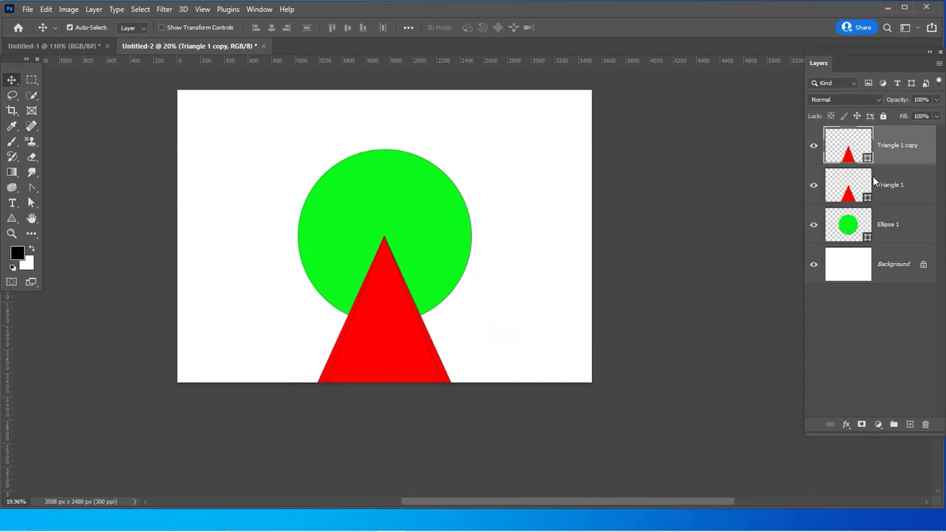
left_click_drag(874, 179, 924, 426)
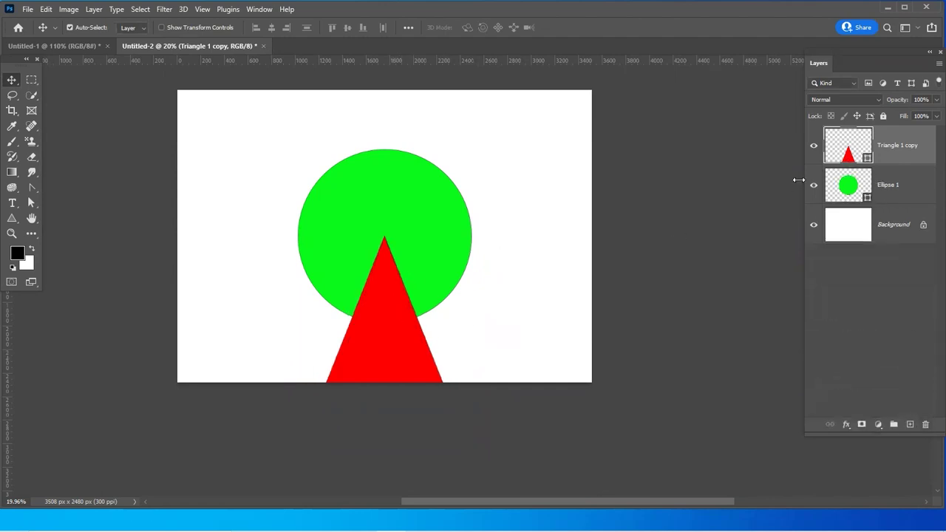
Duplicate the triangle, rotate it 45° about its tip, and repeat to fan out copies
key("ctrl+j")
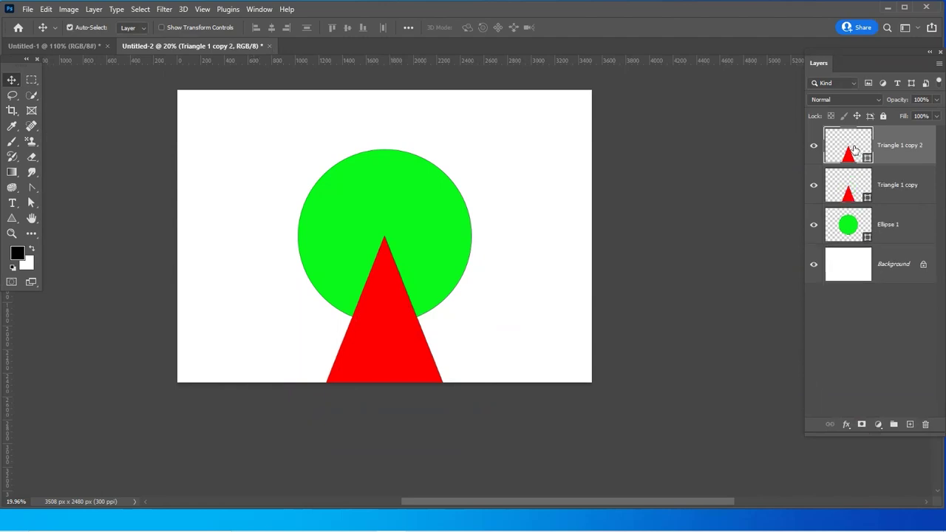
key("ctrl+t")
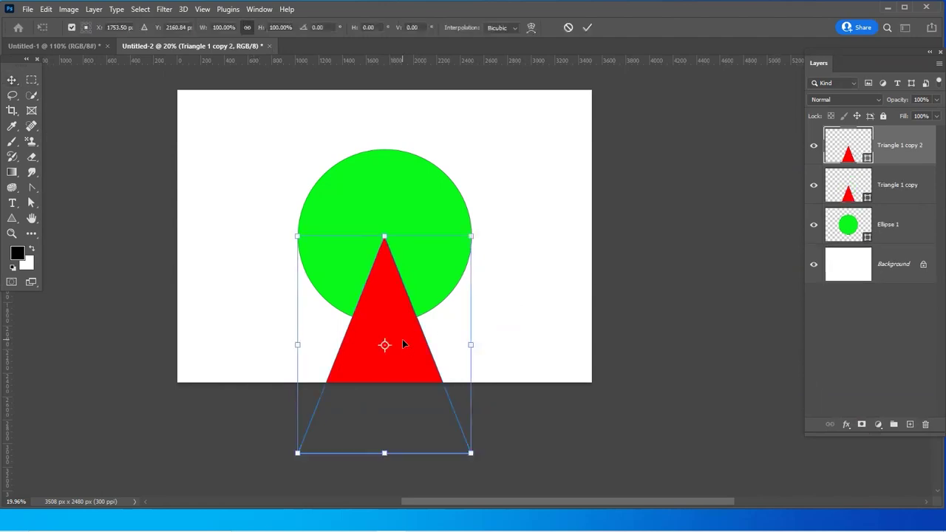
left_click_drag(383, 344, 385, 237)
left_click(329, 27)
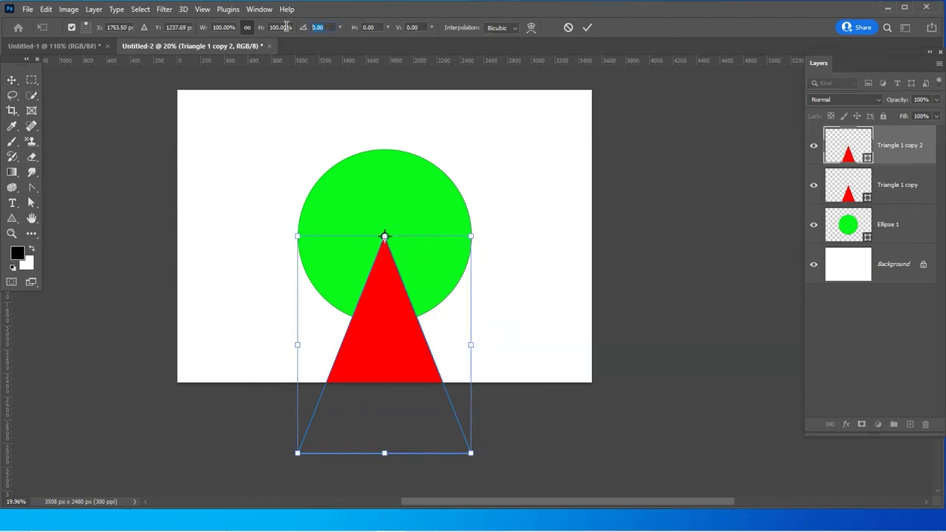
type("45")
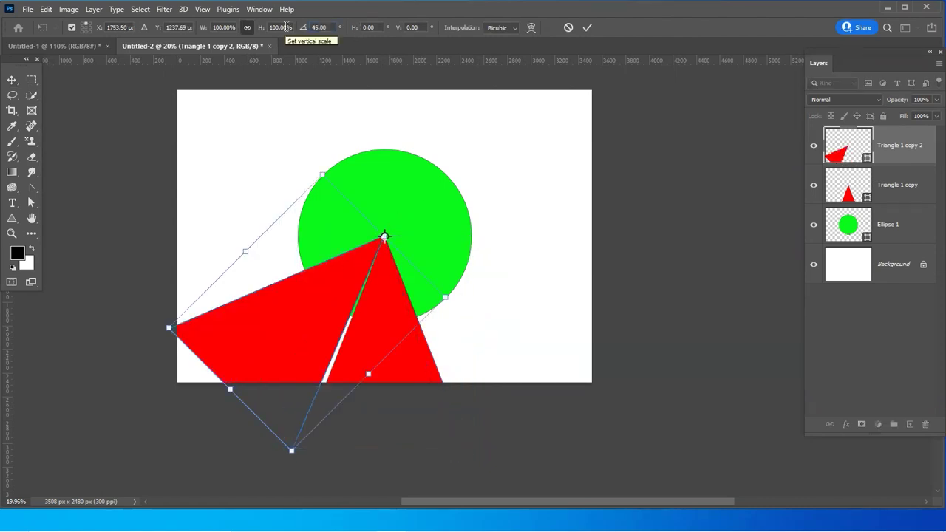
key("Return")
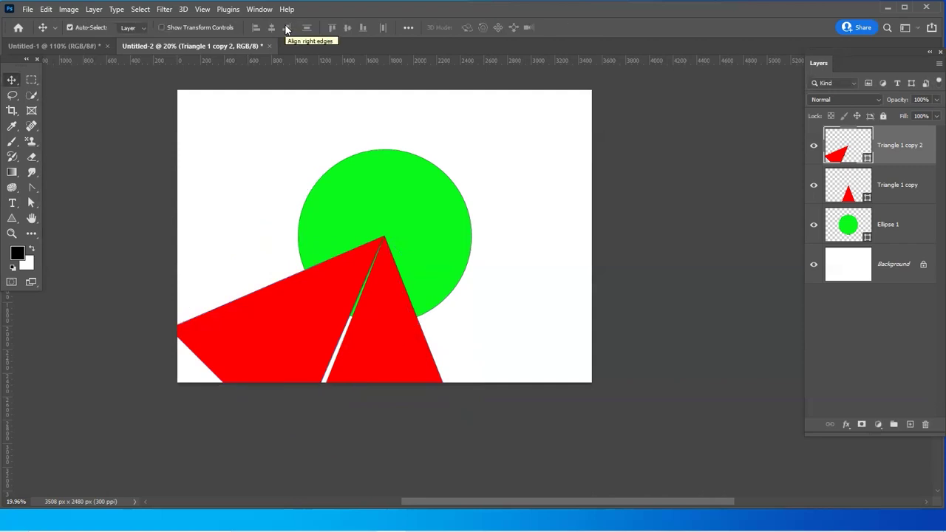
key("ctrl+alt+shift+t")
key("ctrl+alt+shift+t")
key("ctrl+alt+shift+t")
key("ctrl+alt+shift+t")
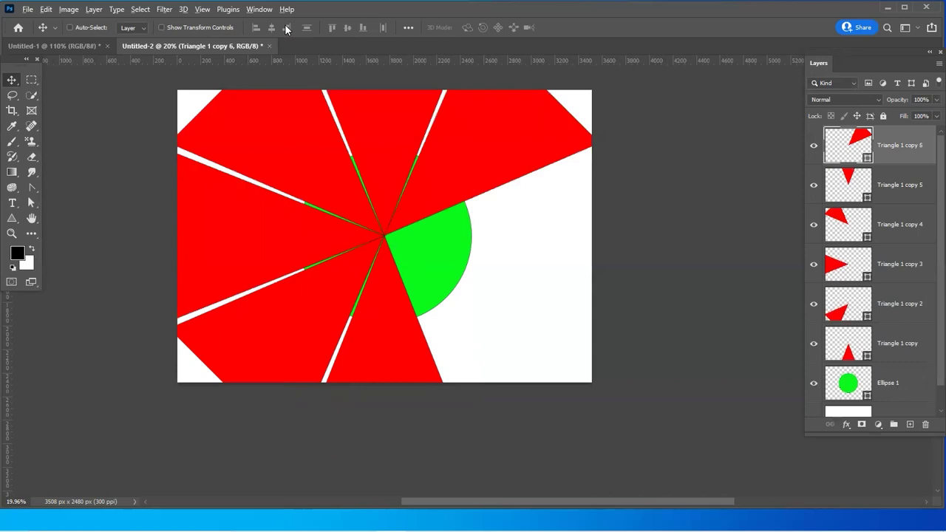
key("ctrl+alt+shift+t")
key("ctrl+alt+shift+t")
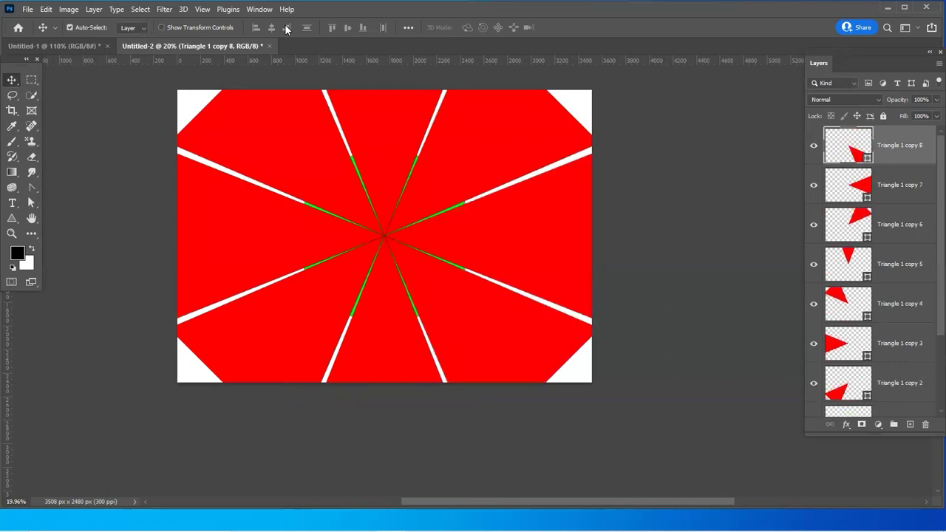
scroll(473, 222, "right", 1)
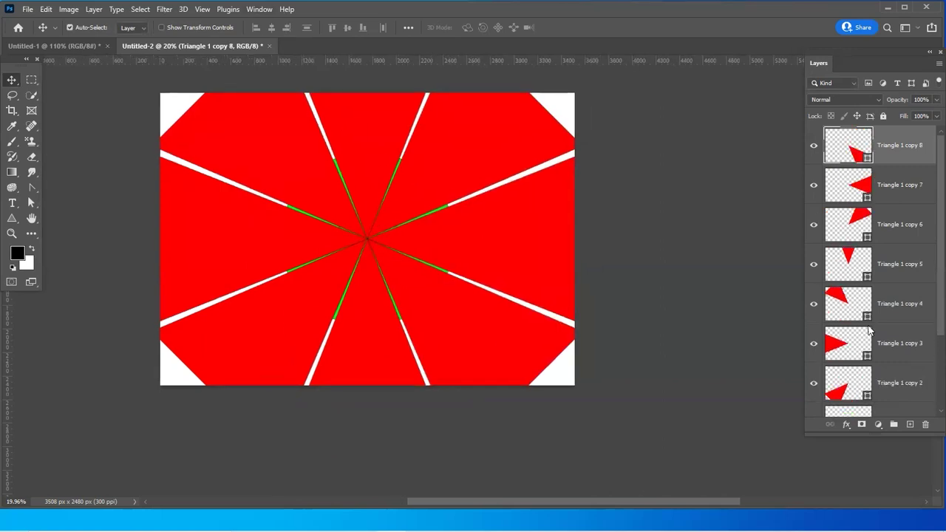
scroll(890, 384, "down", 3)
Bring Ellipse 1 to the top of the stack and select all triangle layers
left_click(891, 368)
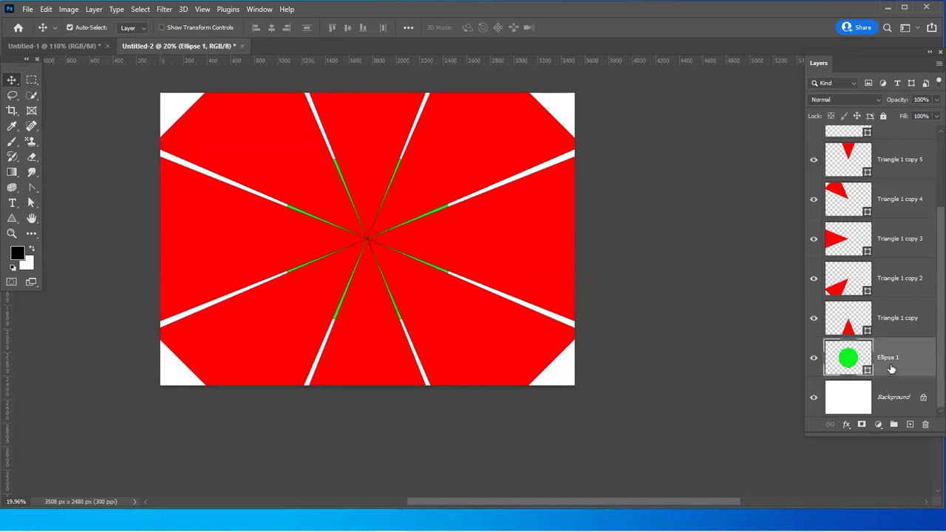
key("ctrl+shift+bracketright")
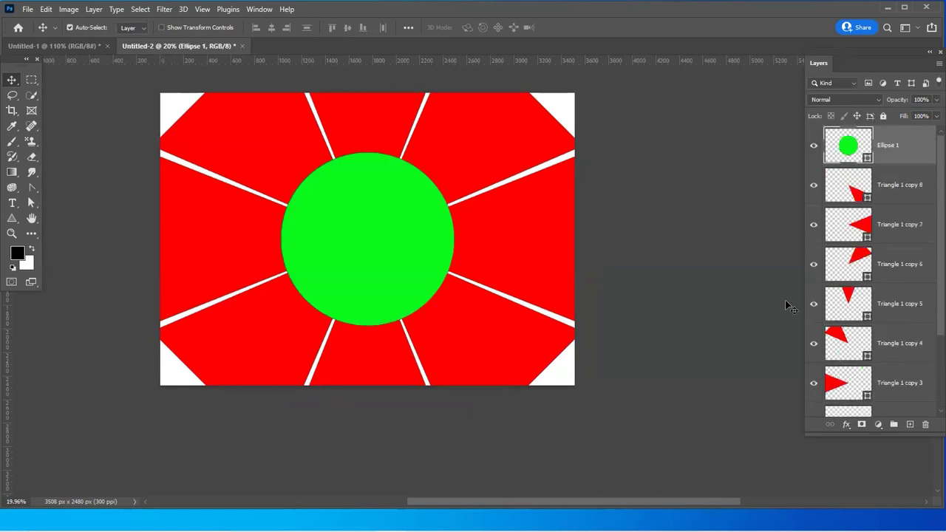
scroll(621, 268, "down", 1)
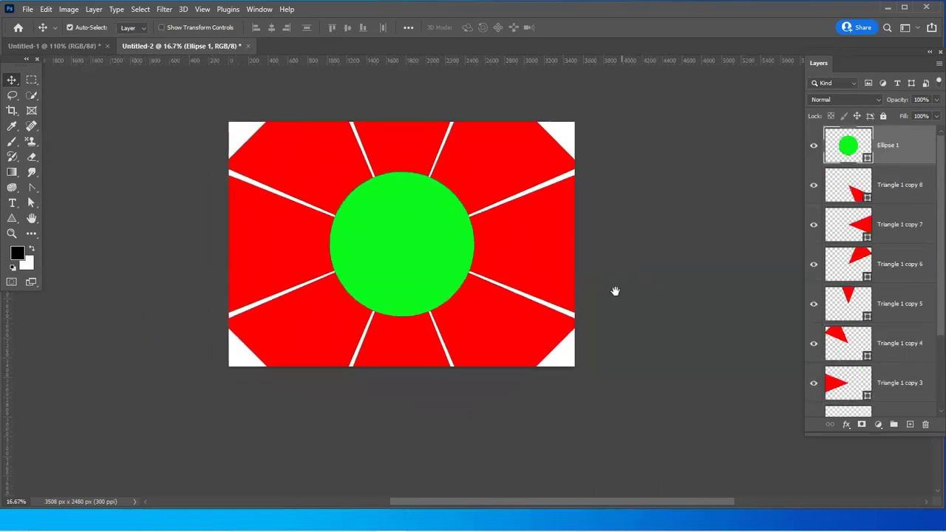
left_click(884, 193)
scroll(902, 307, "down", 3)
left_click(896, 355, "shift")
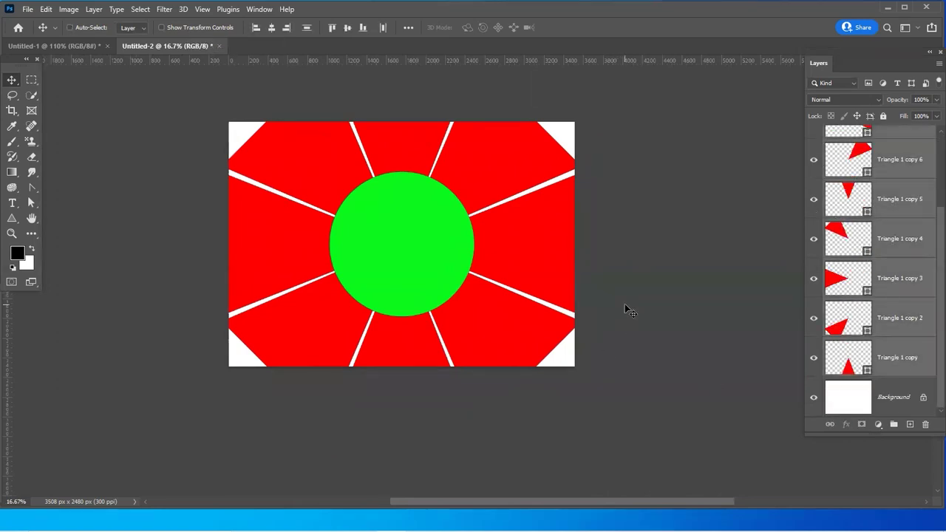
Scale the triangles to about 123% so the rays extend past the page edges
key("ctrl+t")
scroll(453, 263, "down", 1)
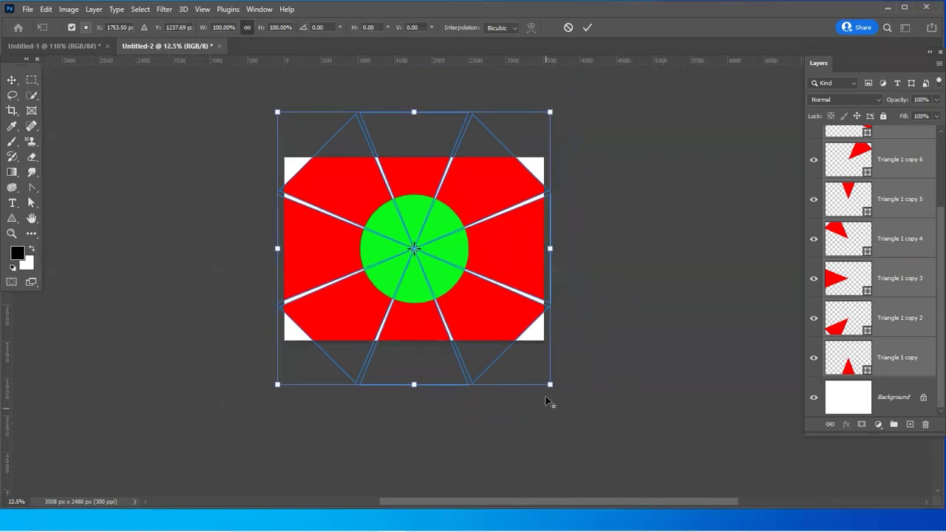
left_click_drag(550, 384, 584, 408)
key("Return")
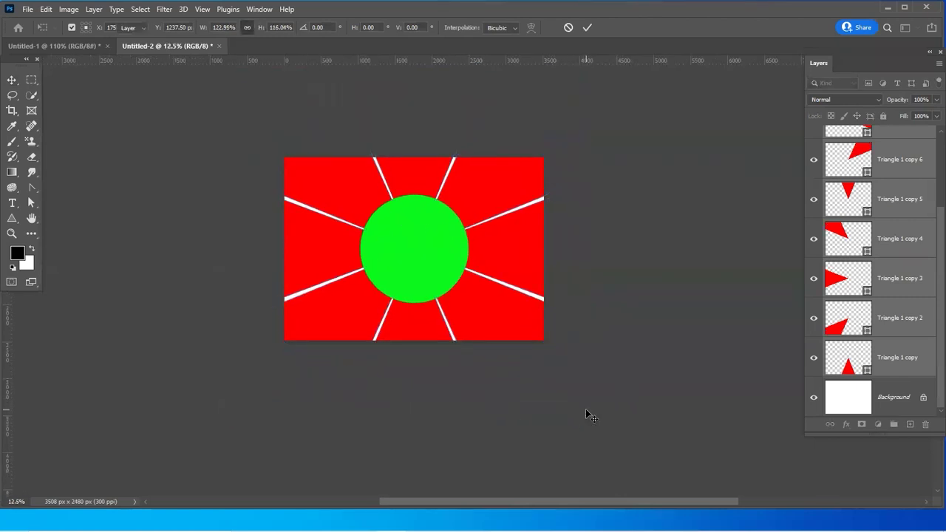
scroll(595, 244, "up", 2)
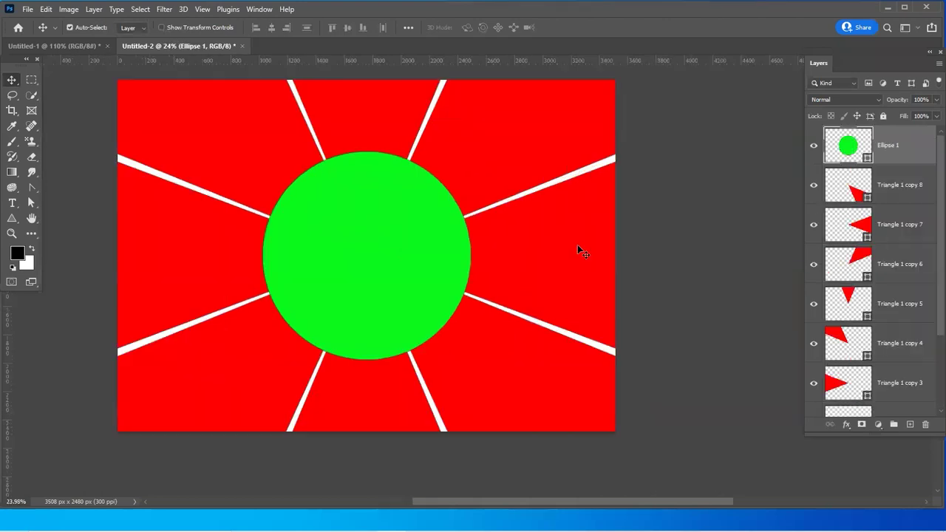
scroll(391, 247, "down", 1)
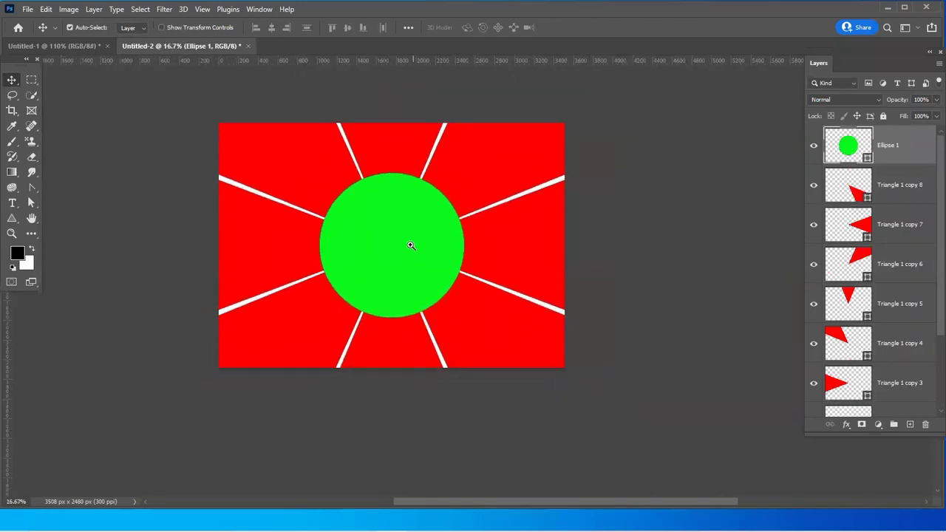
scroll(421, 255, "up", 1)
left_click_drag(400, 267, 433, 308)
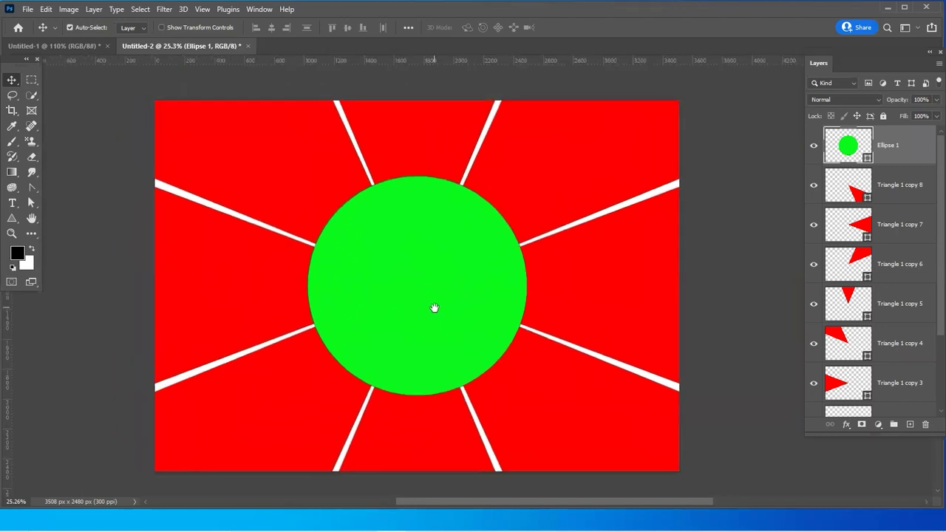
left_click_drag(492, 343, 433, 317)
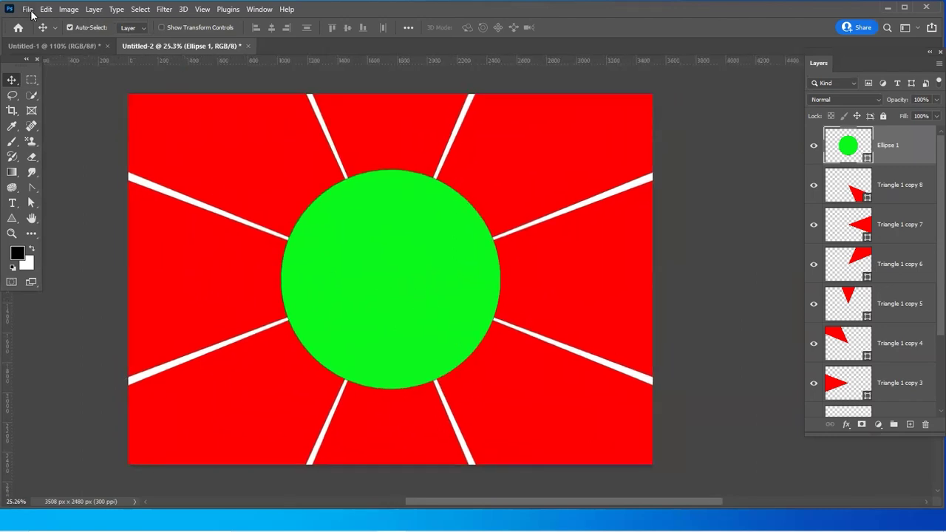
Place the baby086 photo into the document as an embedded image
left_click(28, 9)
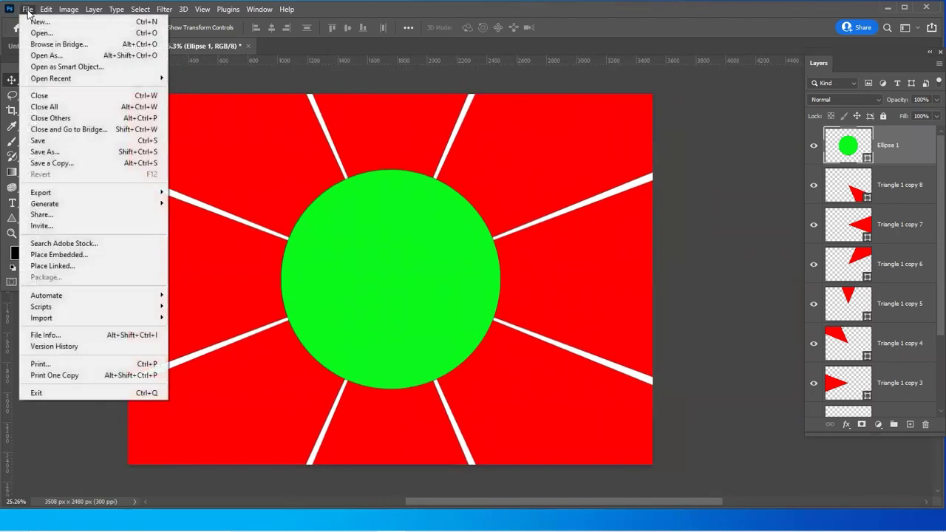
left_click(55, 256)
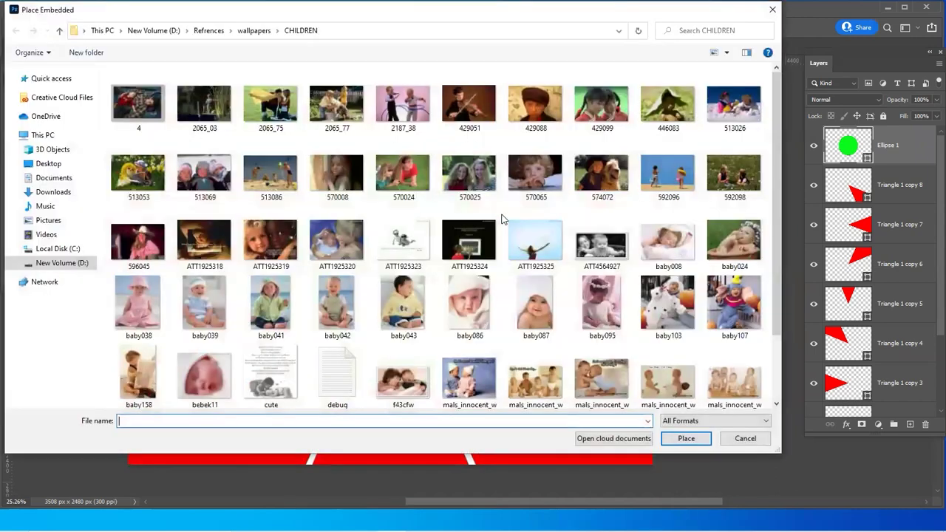
left_click(477, 318)
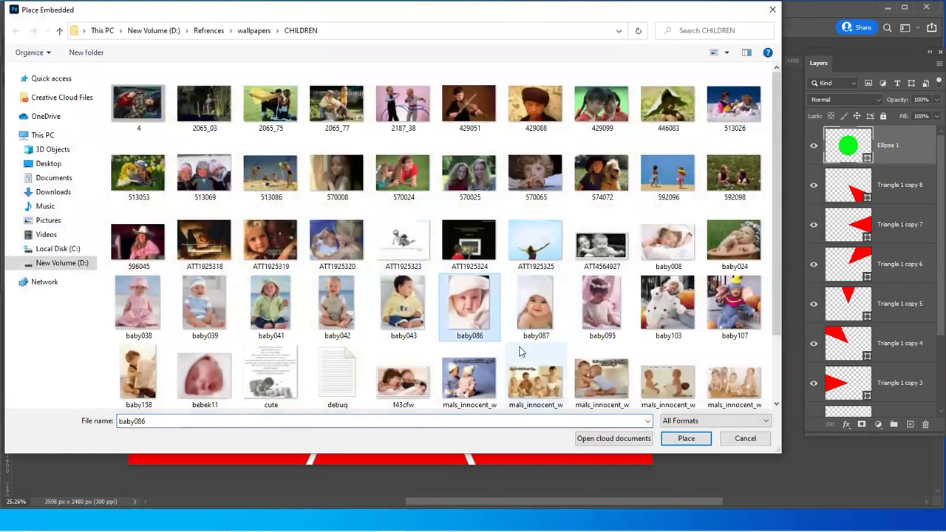
key("Return")
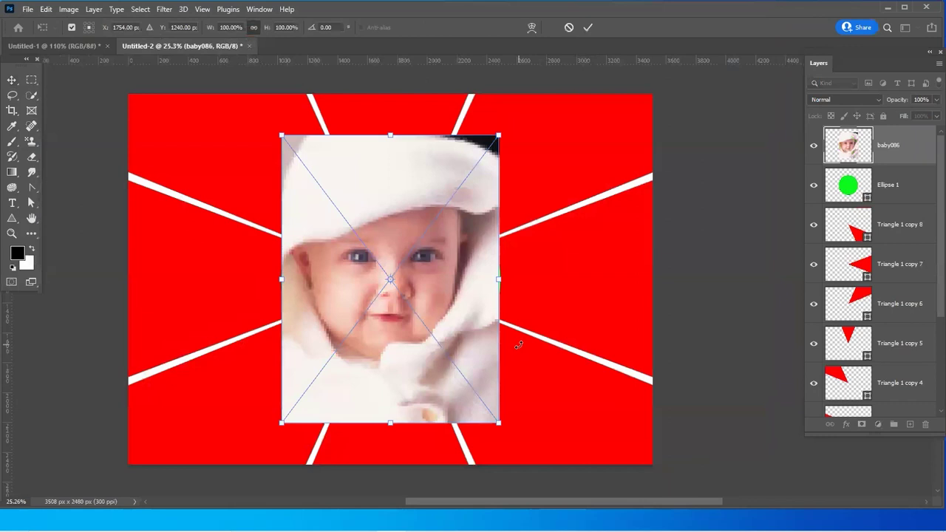
key("Return")
Drag the baby086 photo until it sits centred over the green circle
mouse_move(482, 321)
left_mouse_down()
mouse_move(370, 312)
mouse_move(365, 321)
mouse_move(386, 331)
left_mouse_up()
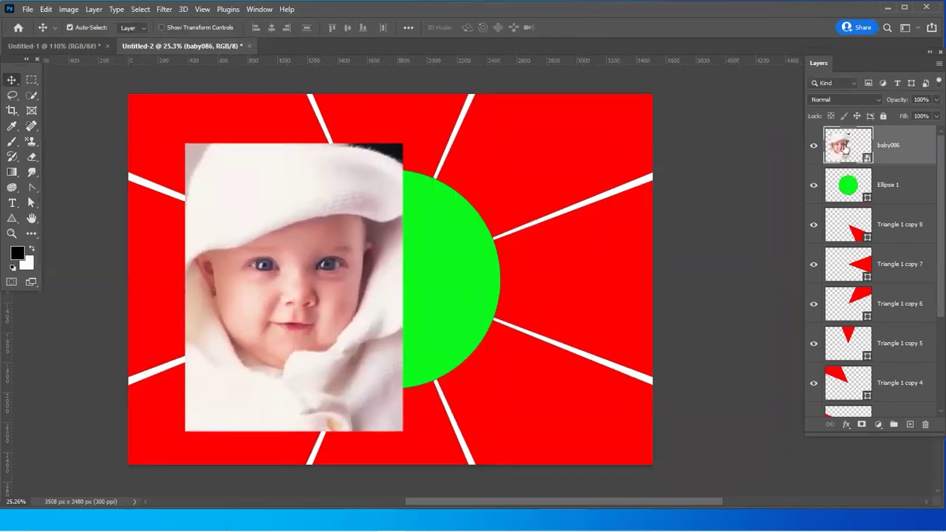
left_click_drag(301, 325, 387, 318)
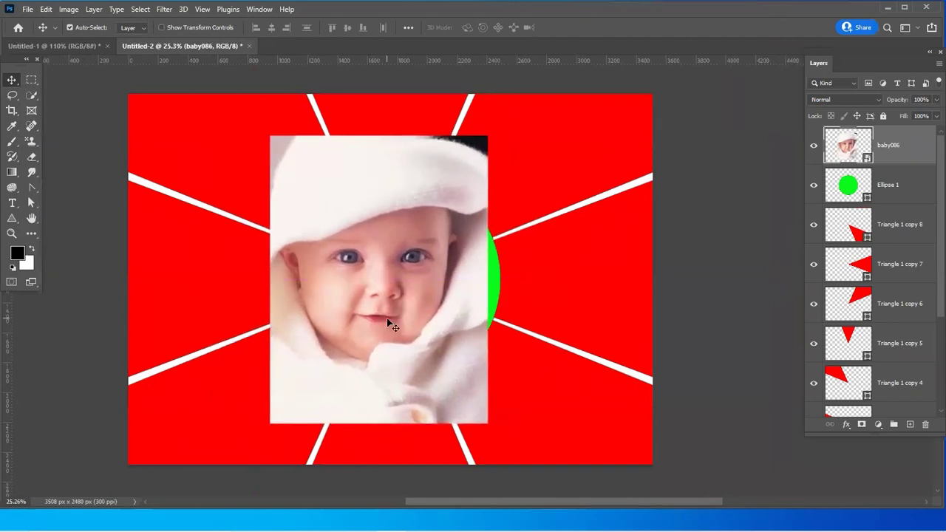
left_click_drag(363, 369, 414, 363)
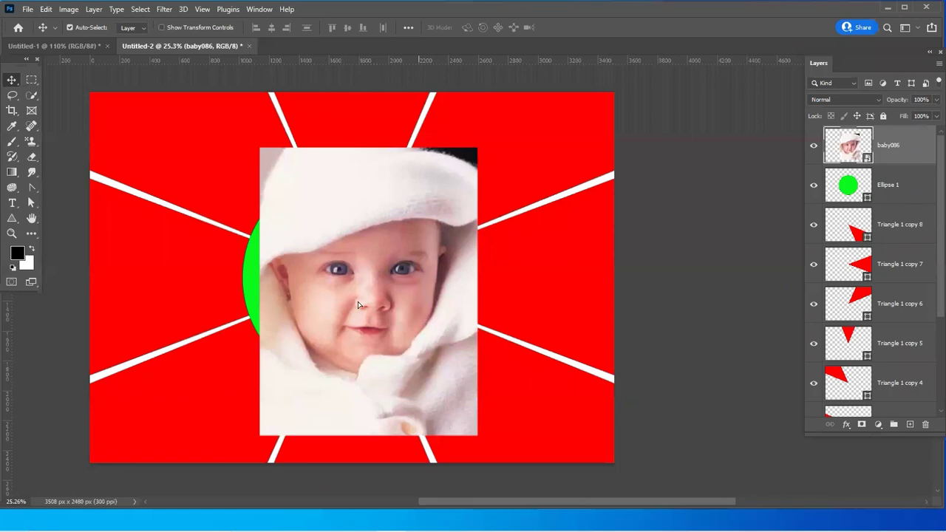
left_click_drag(440, 267, 390, 235)
left_click_drag(365, 285, 263, 311)
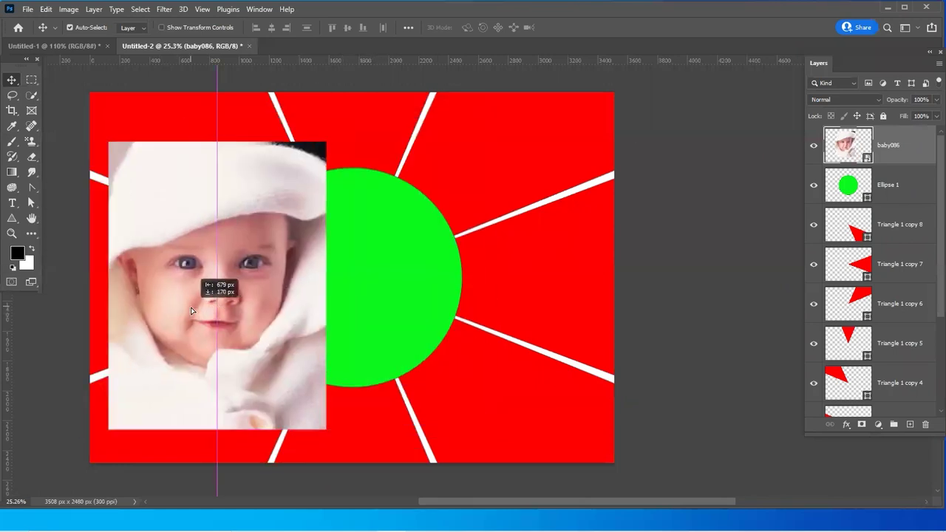
left_click(852, 191)
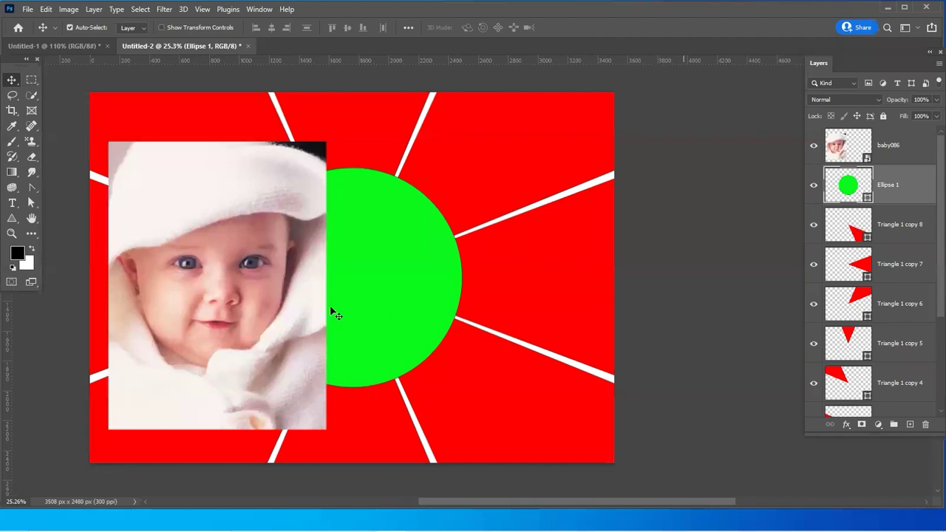
left_click(279, 275)
left_click_drag(279, 275, 236, 260)
left_click(355, 291)
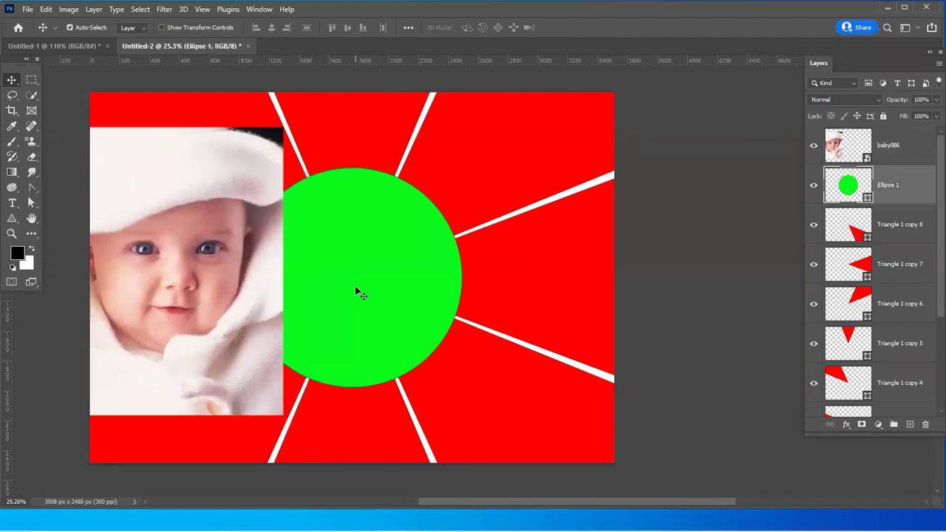
mouse_move(210, 301)
left_mouse_down()
mouse_move(345, 314)
mouse_move(316, 313)
mouse_move(342, 336)
left_mouse_up()
left_click(433, 298)
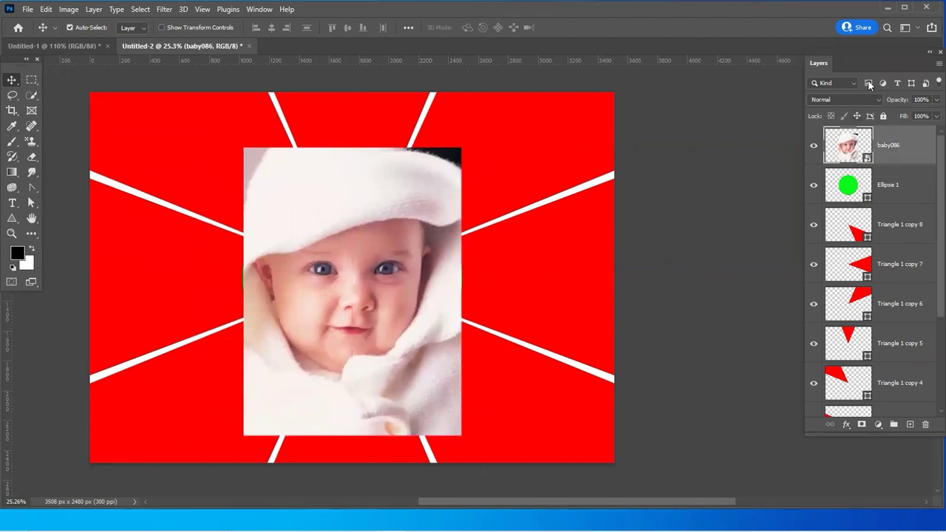
Create a clipping mask of baby086 onto Ellipse 1 and shift the photo inside the circle
left_click(930, 67)
key("Escape")
left_click(929, 66)
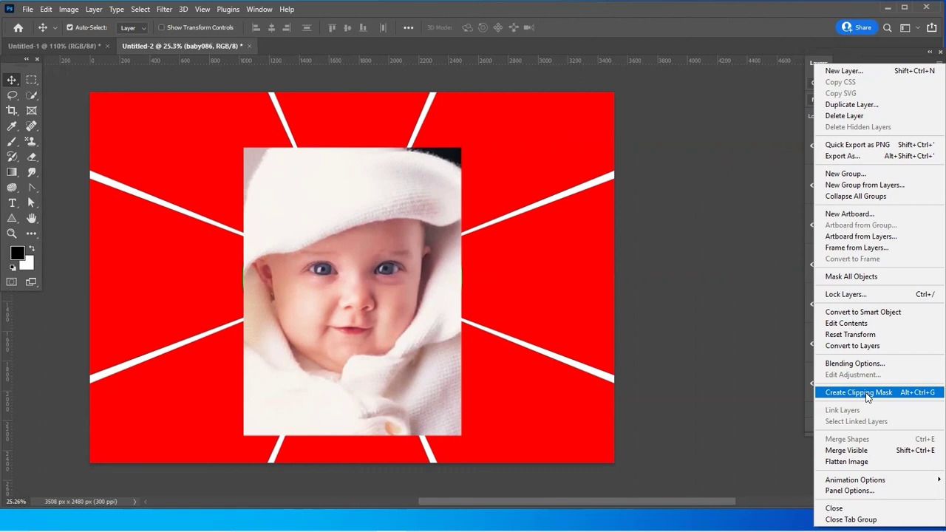
left_click(868, 397)
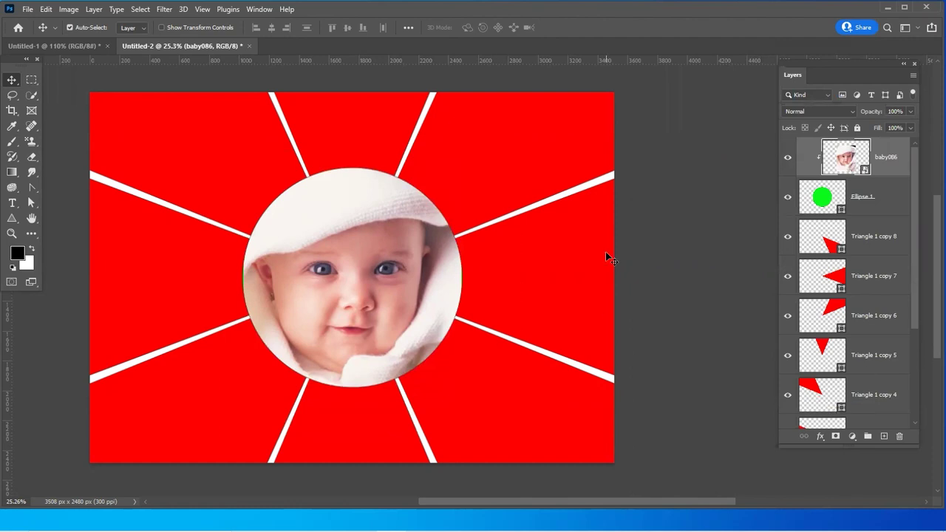
mouse_move(367, 306)
left_mouse_down()
mouse_move(358, 349)
mouse_move(390, 344)
mouse_move(353, 347)
left_mouse_up()
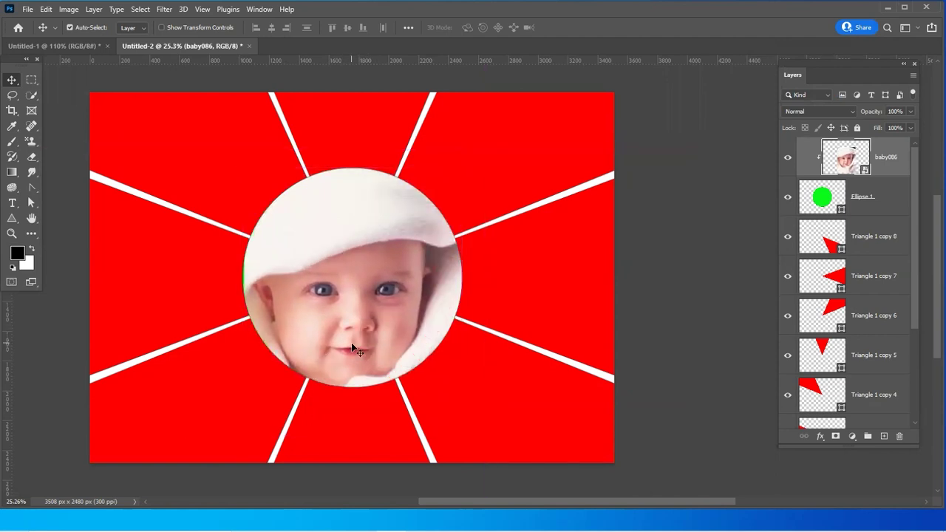
Scale the clipped baby photo to about 104% and reposition it within the circle
key("ctrl+t")
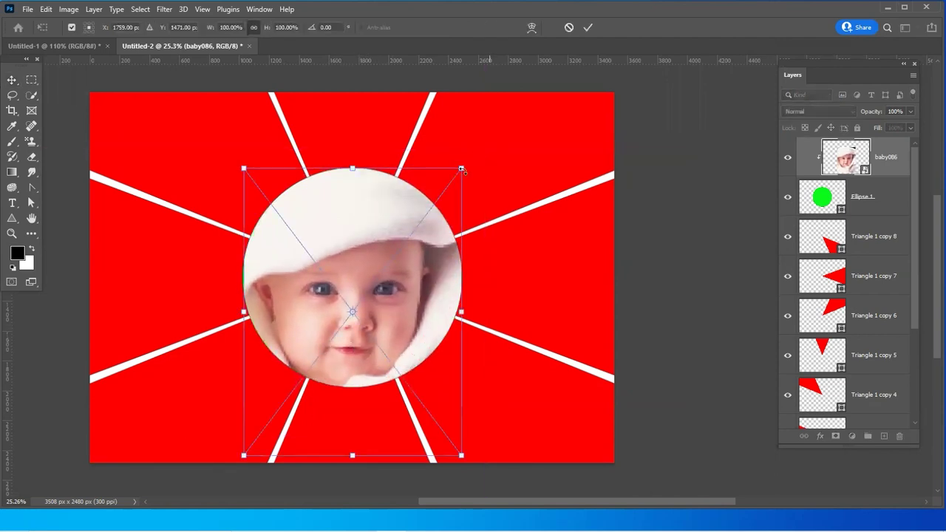
left_click_drag(461, 169, 557, 91)
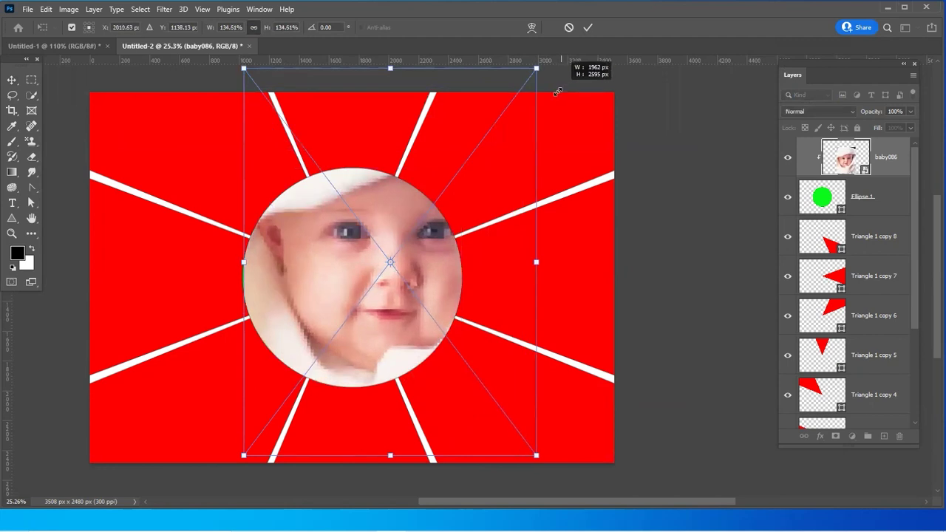
left_click_drag(558, 90, 493, 126)
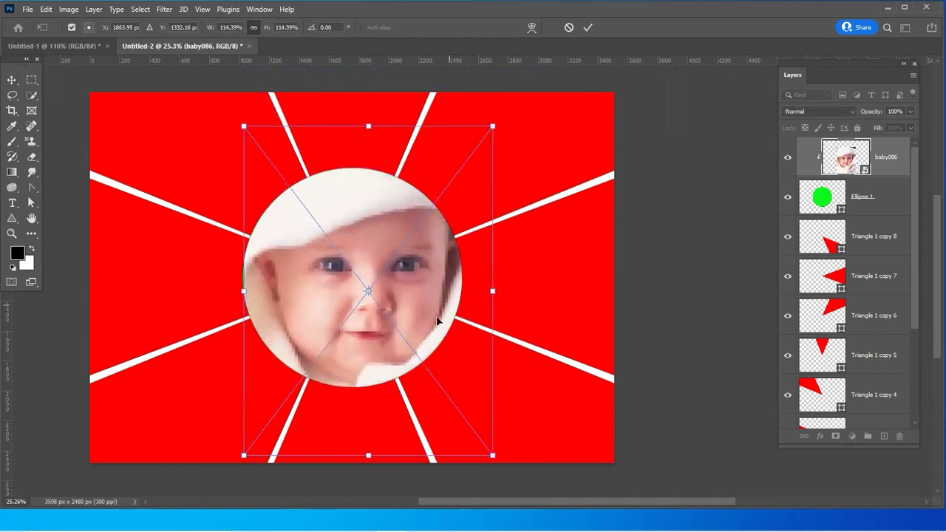
left_click_drag(406, 325, 389, 316)
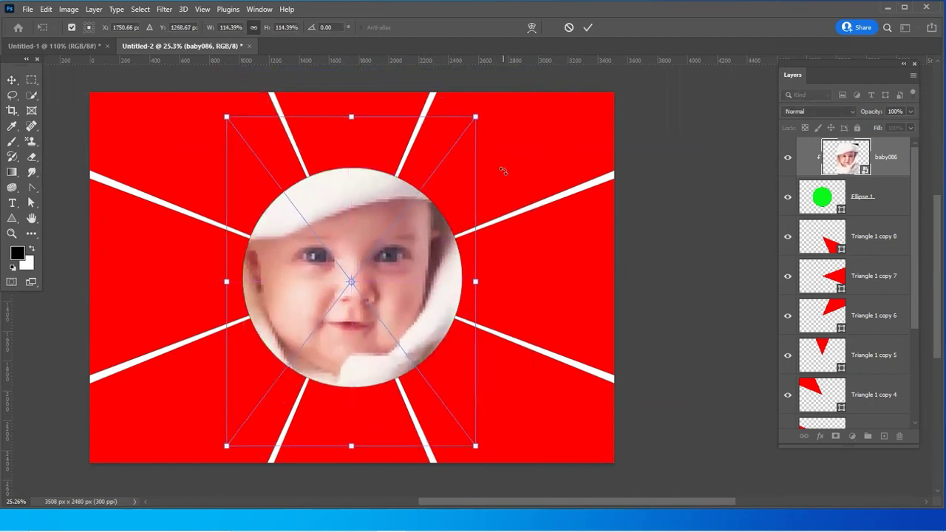
left_click_drag(476, 118, 469, 137)
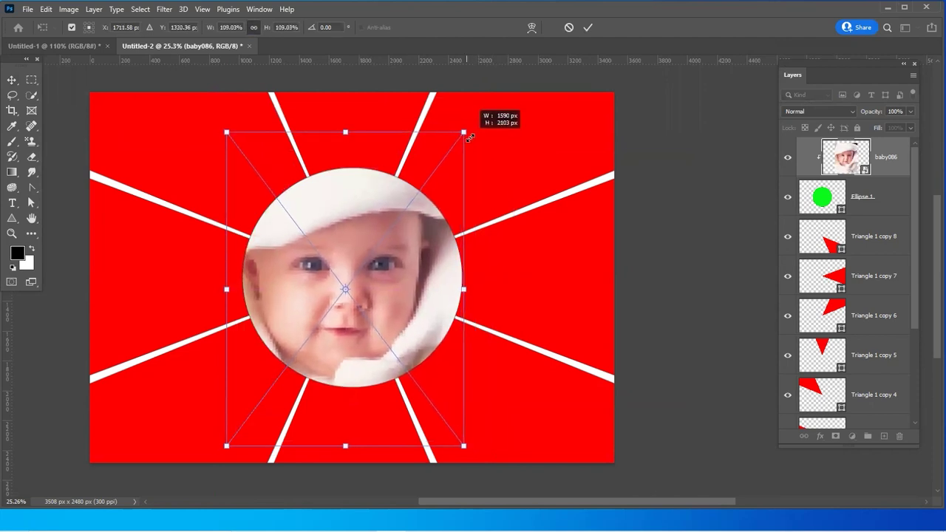
mouse_move(226, 445)
left_mouse_down()
mouse_move(243, 427)
mouse_move(239, 436)
left_mouse_up()
left_click_drag(374, 331, 375, 339)
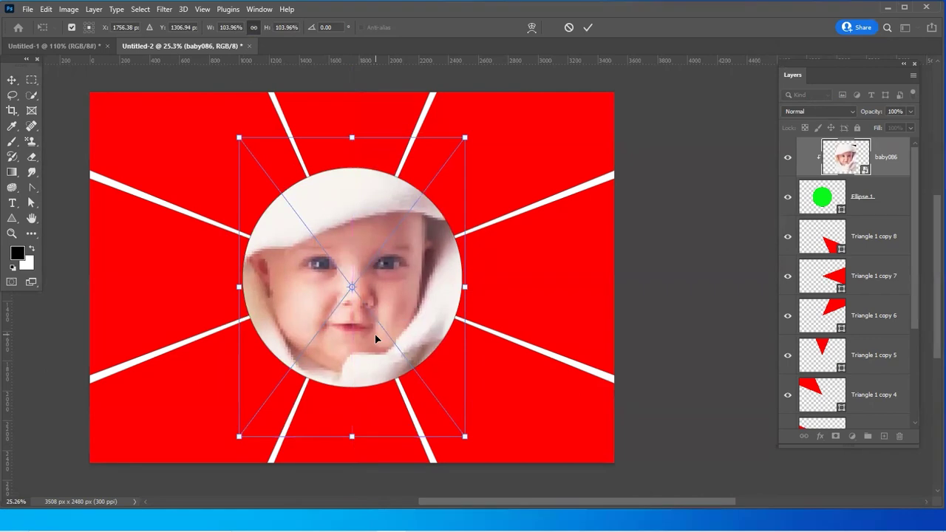
key("Return")
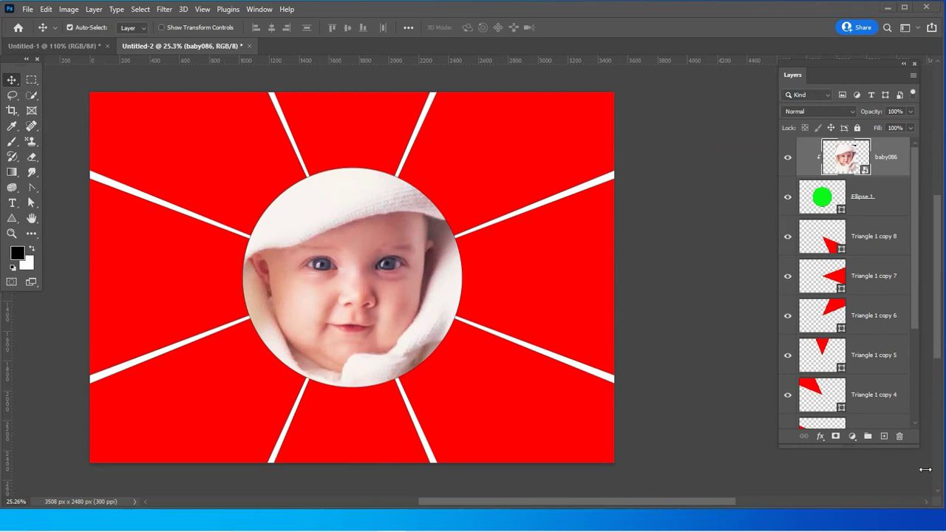
Toggle Triangle 1 copy 8's visibility to check the lower-right wedge, leaving it shown, then open File
left_click(871, 236)
left_click(787, 237)
left_click(788, 236)
left_click(787, 238)
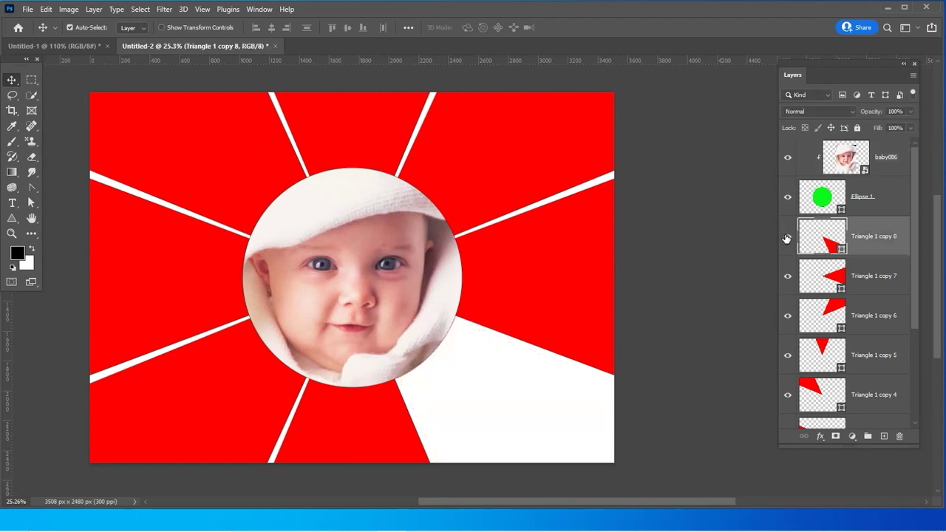
left_click(787, 238)
scroll(606, 285, "down", 1)
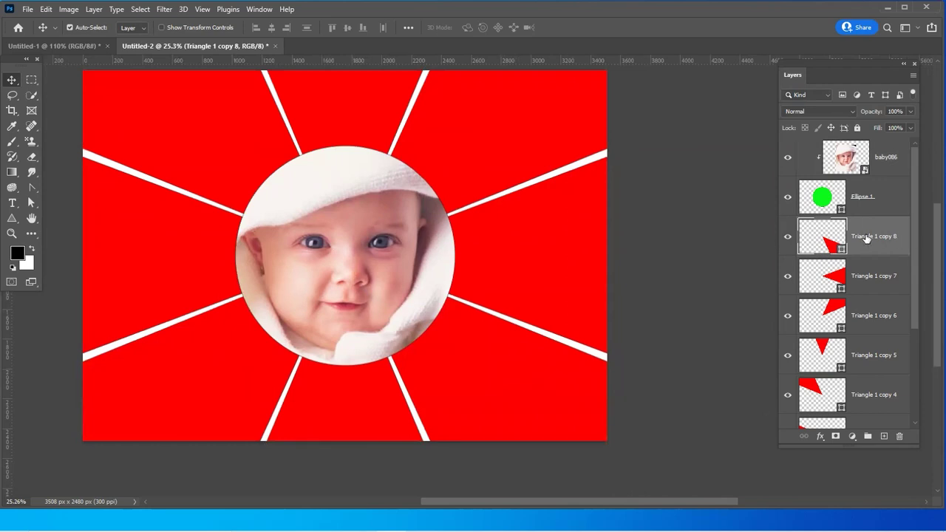
left_click(788, 237)
left_click(788, 238)
left_click(787, 238)
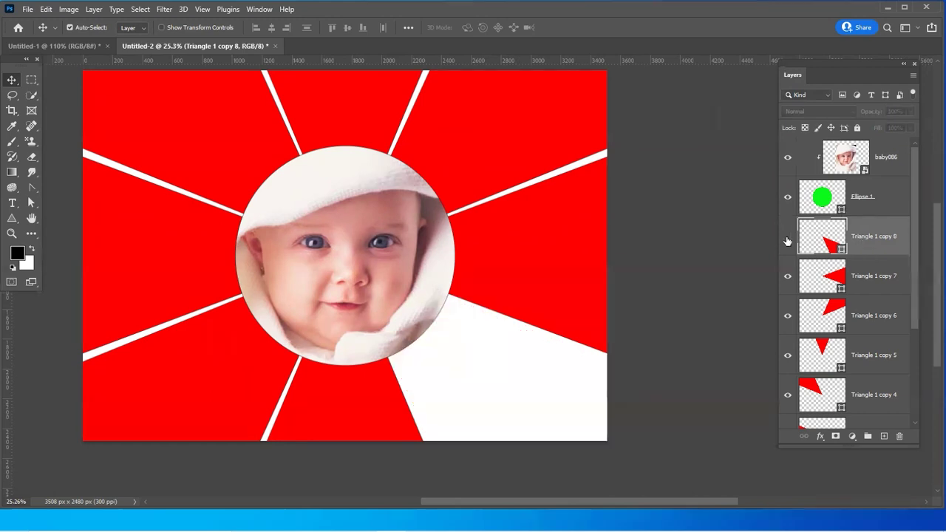
left_click(787, 238)
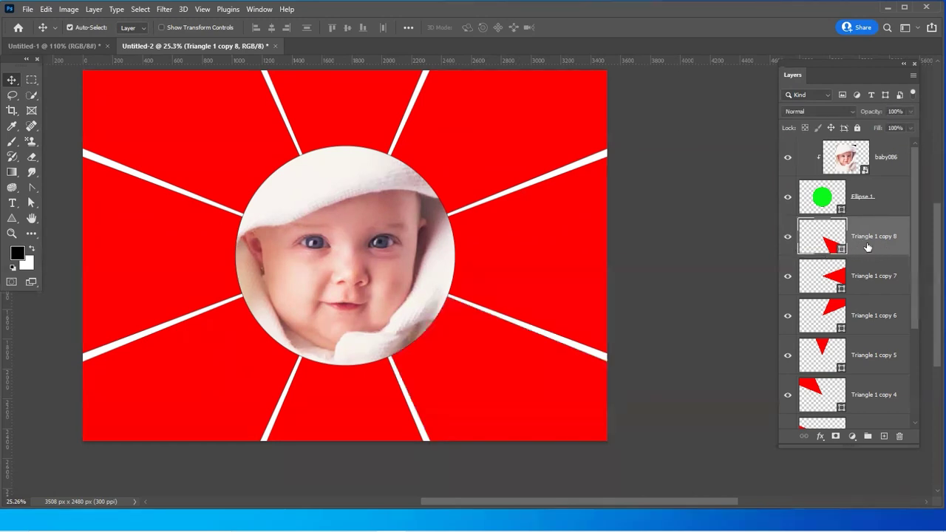
left_click(29, 10)
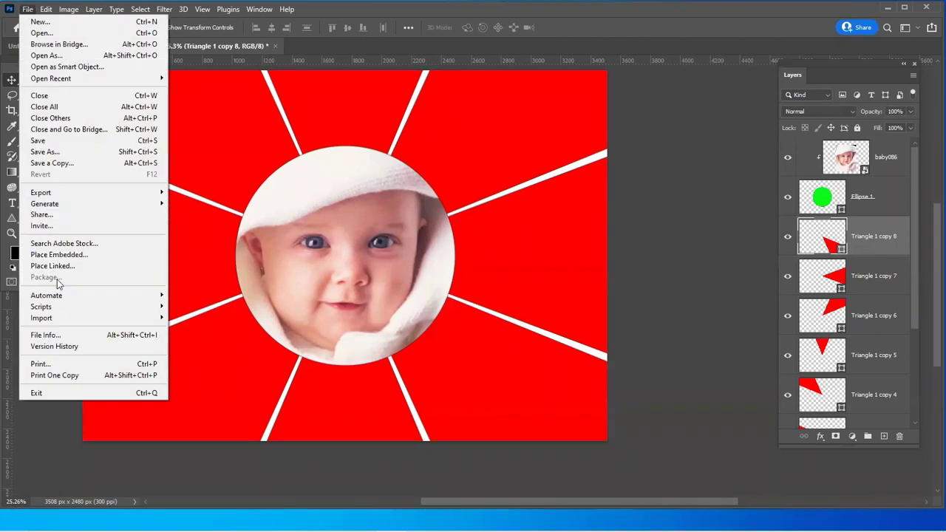
Place baby008 as an embedded image and move it toward the lower right
left_click(65, 258)
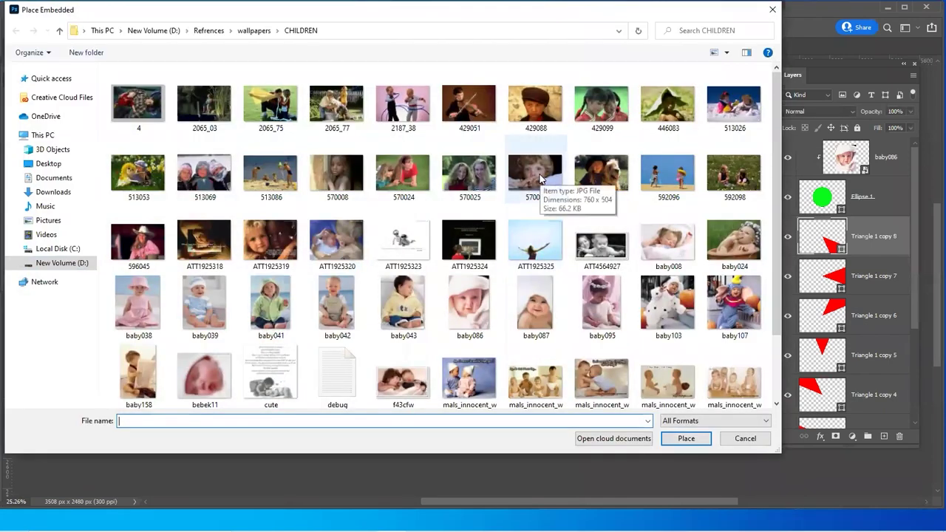
left_click(667, 244)
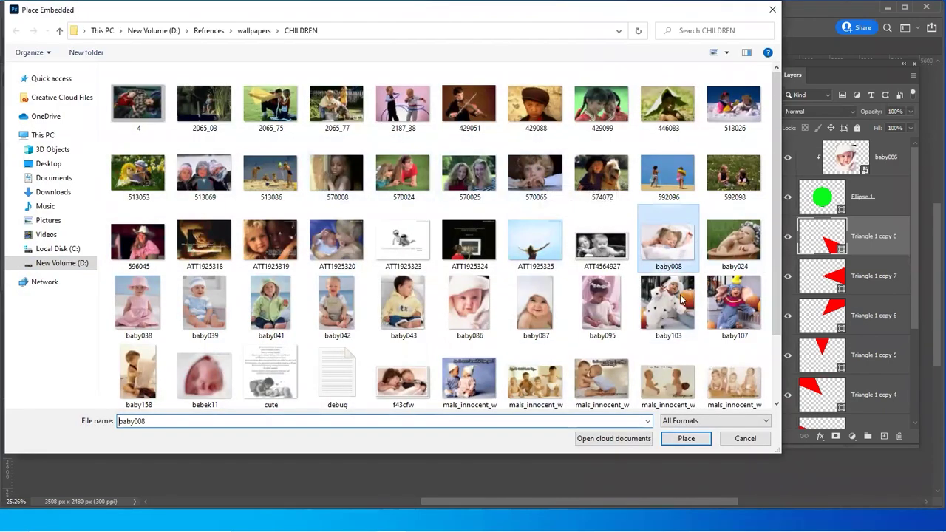
left_click(684, 438)
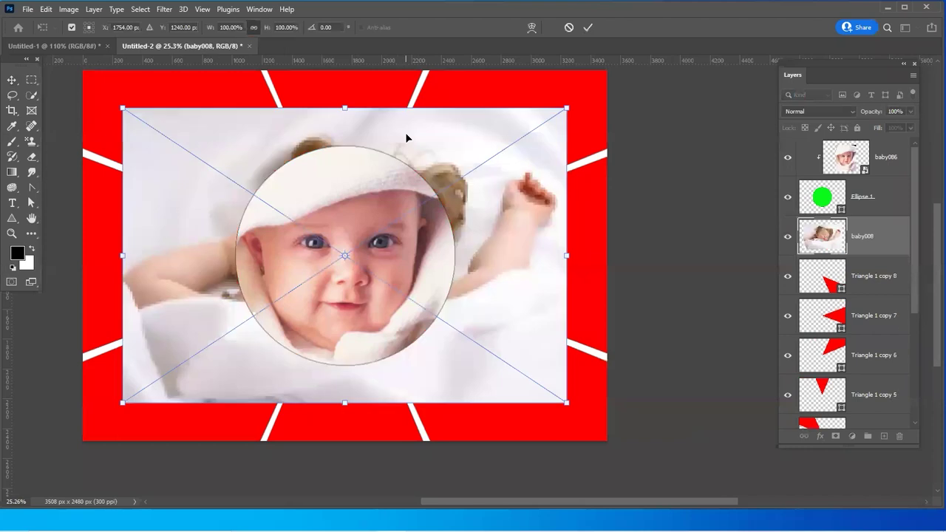
key("Return")
mouse_move(496, 289)
left_mouse_down()
mouse_move(519, 374)
mouse_move(571, 392)
left_mouse_up()
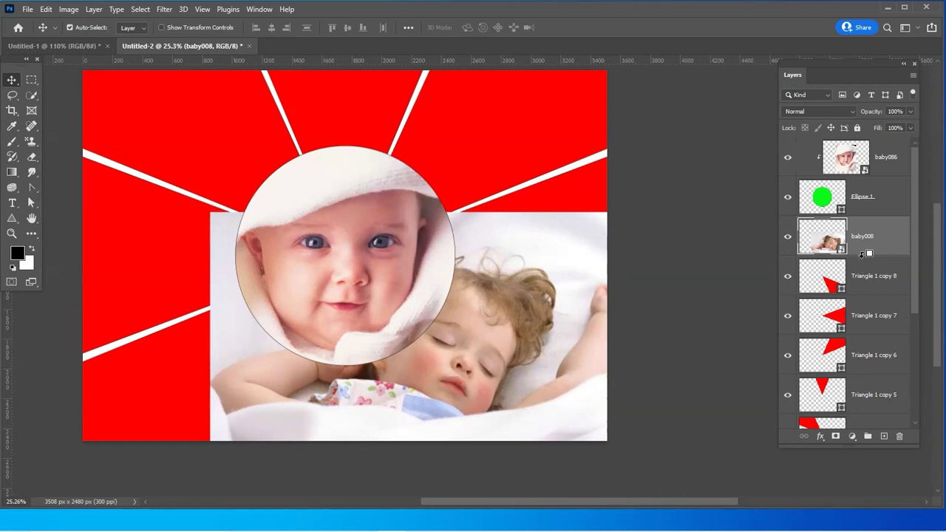
Clip the baby008 photo into the lower-right triangle, toggling the clip to compare
left_click(861, 254, "alt")
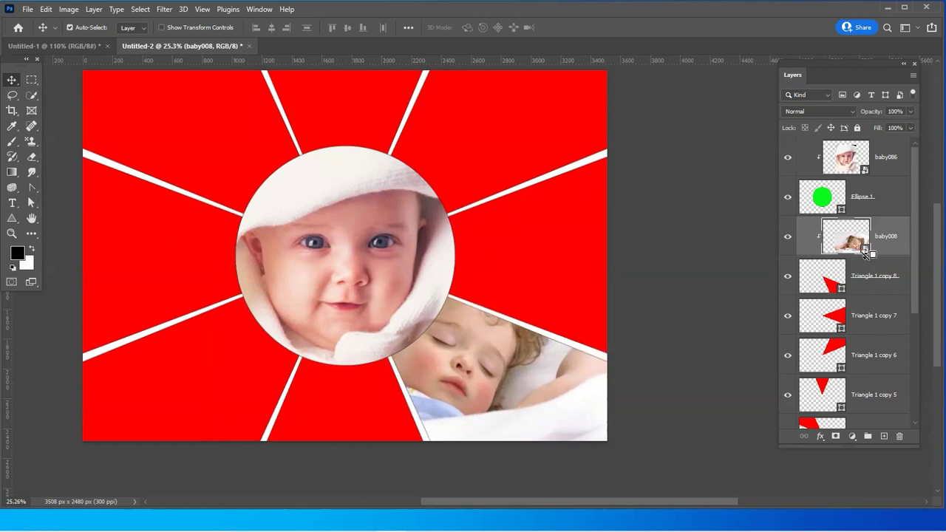
left_click(863, 254, "alt")
left_click(866, 253, "alt")
left_click(865, 253, "alt")
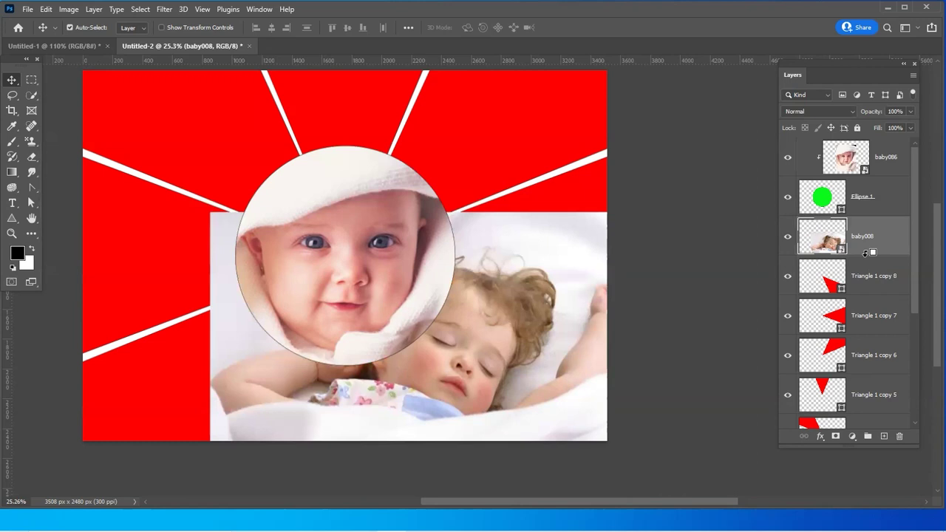
left_click(866, 253, "alt")
left_click(865, 252, "alt")
left_click(866, 253, "alt")
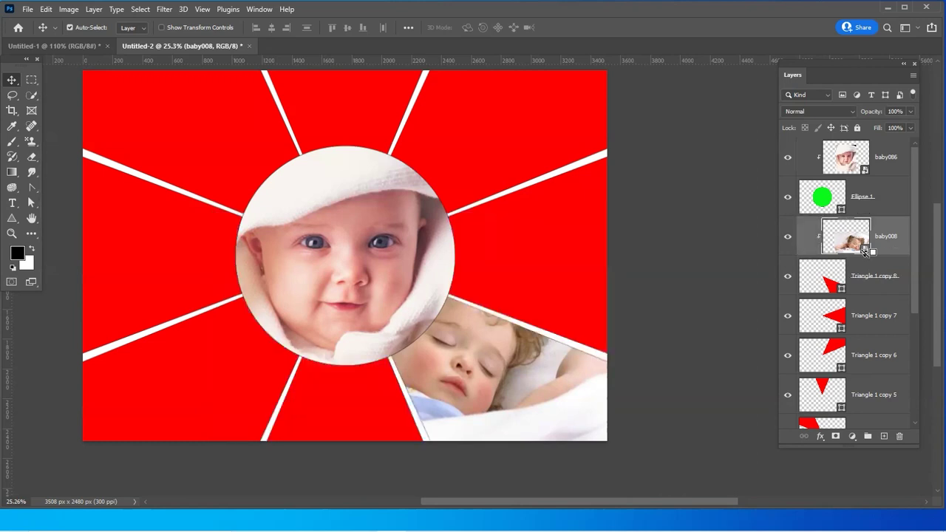
left_click(865, 253, "alt")
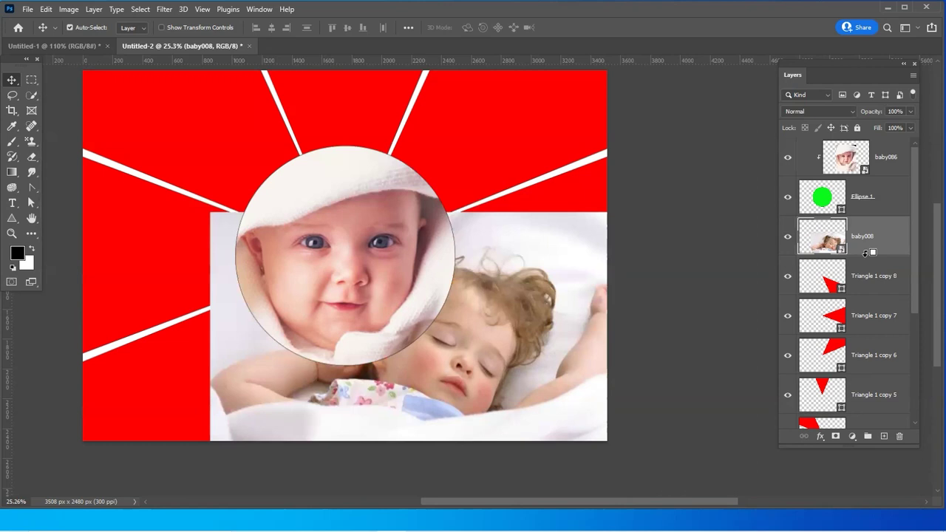
left_click(865, 253, "alt")
left_click(866, 253, "alt")
left_click(866, 253, "alt")
scroll(513, 217, "down", 3)
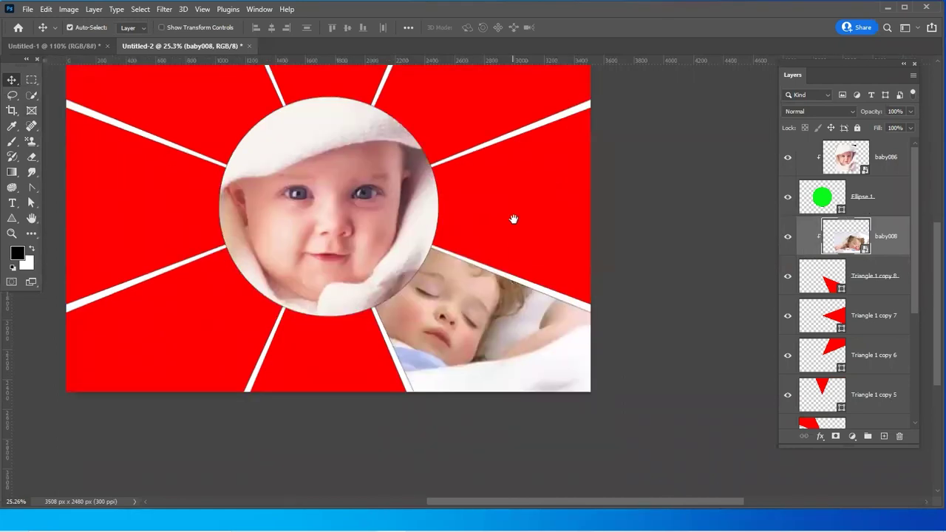
mouse_move(444, 289)
left_mouse_down()
mouse_move(520, 341)
mouse_move(534, 328)
left_mouse_up()
Rotate baby008 about 17°, shrink it to about 80%, and fit it within its triangle
key("ctrl+t")
left_click_drag(694, 470, 607, 481)
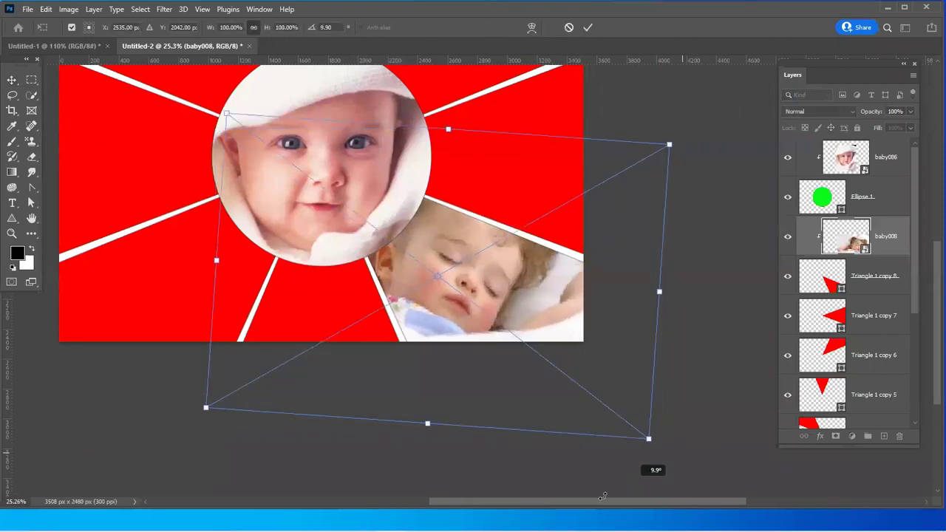
left_click_drag(694, 194, 640, 249)
left_click_drag(539, 311, 580, 295)
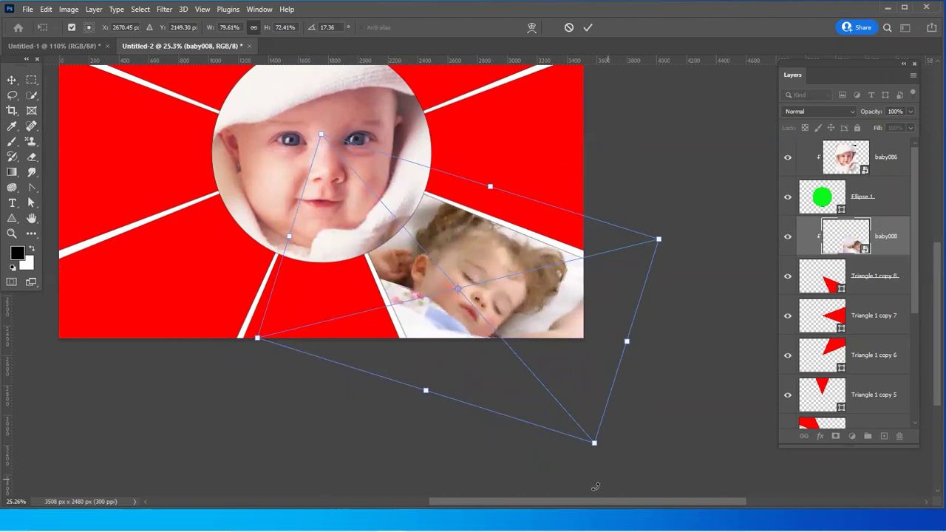
left_click_drag(615, 474, 584, 467)
left_click_drag(503, 323, 506, 325)
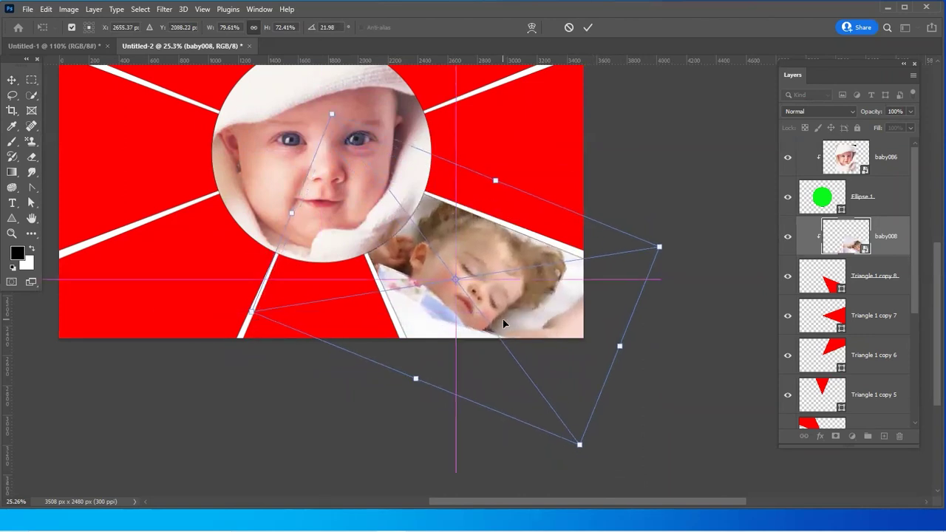
key("Return")
scroll(580, 255, "up", 2)
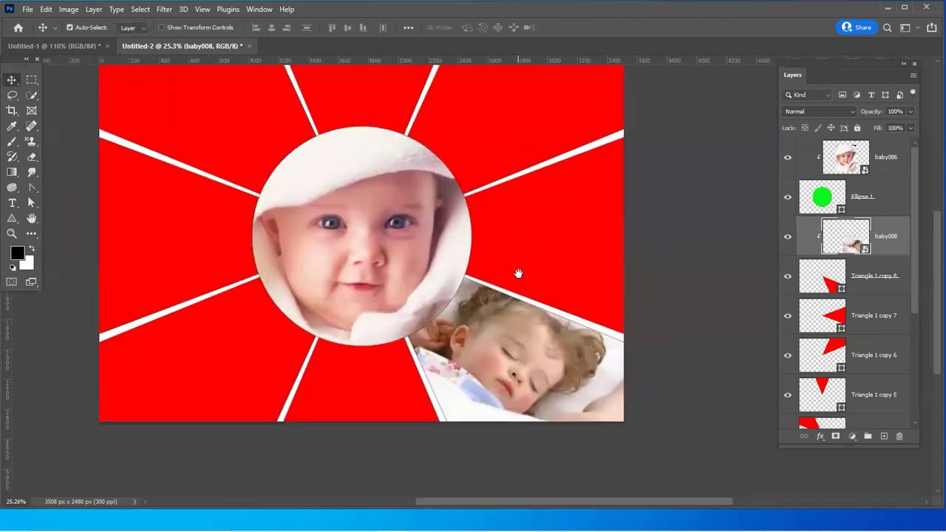
scroll(555, 271, "left", 2)
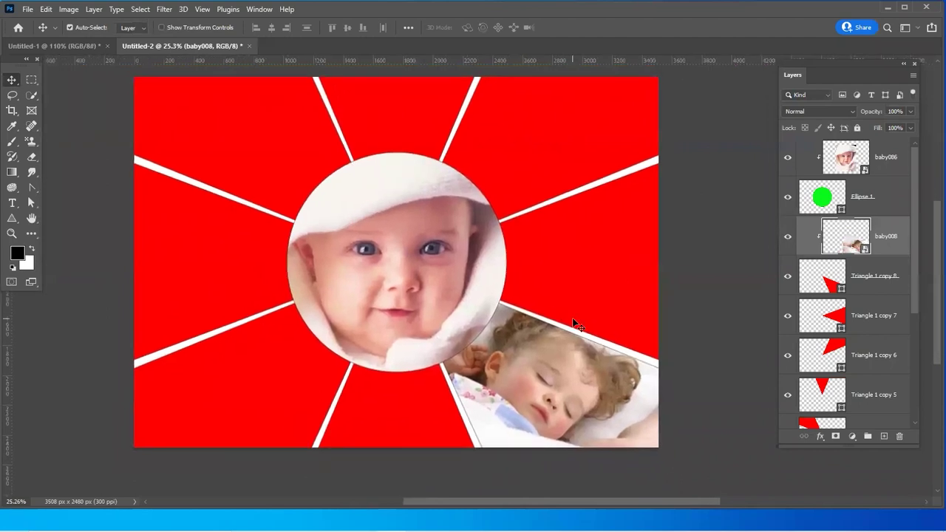
Click through the triangle layers, pan the canvas, and select the Triangle 1 copy 4 layer
left_click(581, 295)
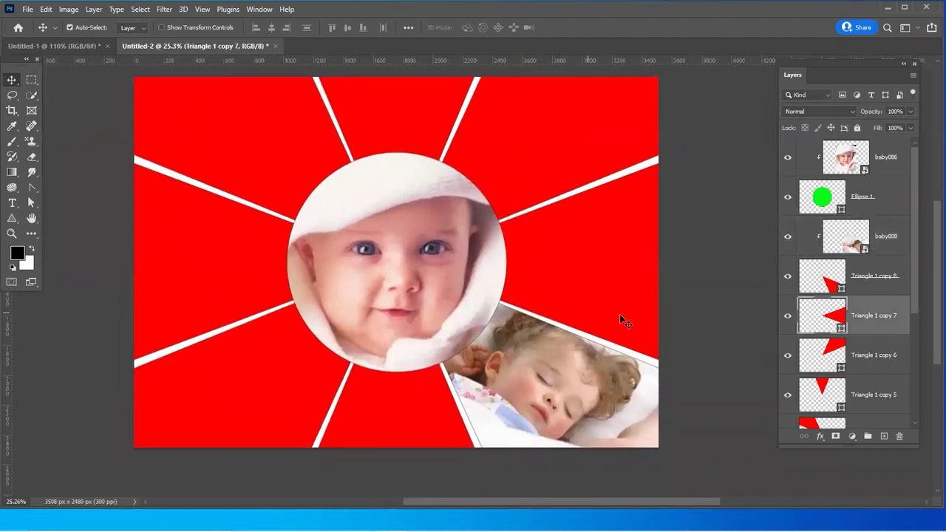
left_click(321, 117)
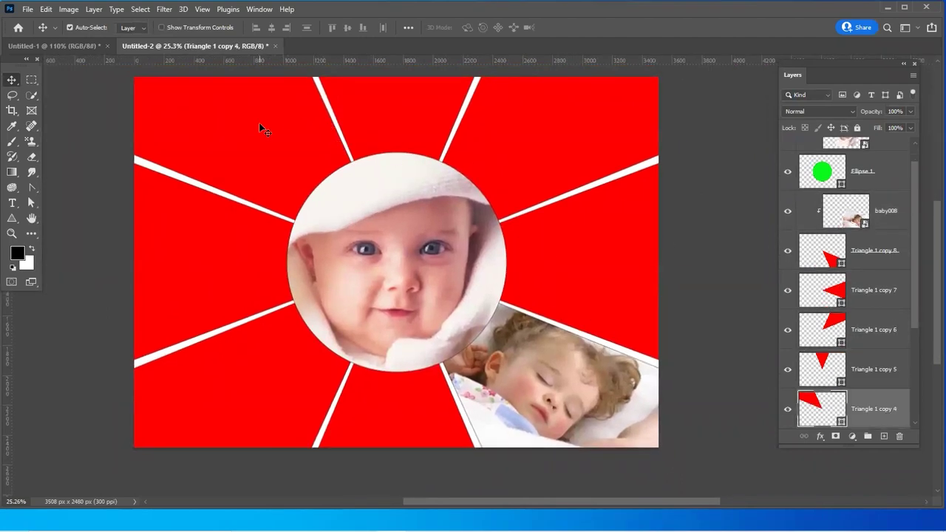
left_click(321, 366)
left_click(565, 268)
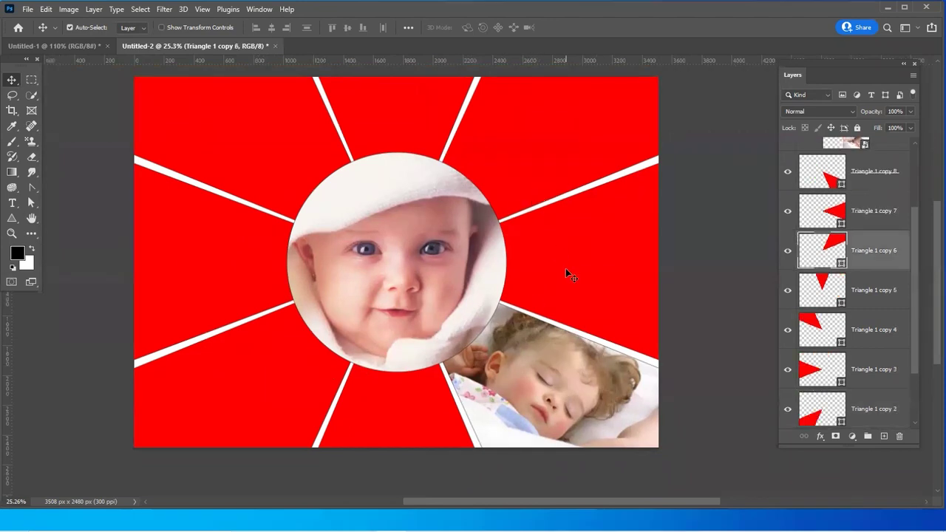
scroll(565, 268, "up", 2)
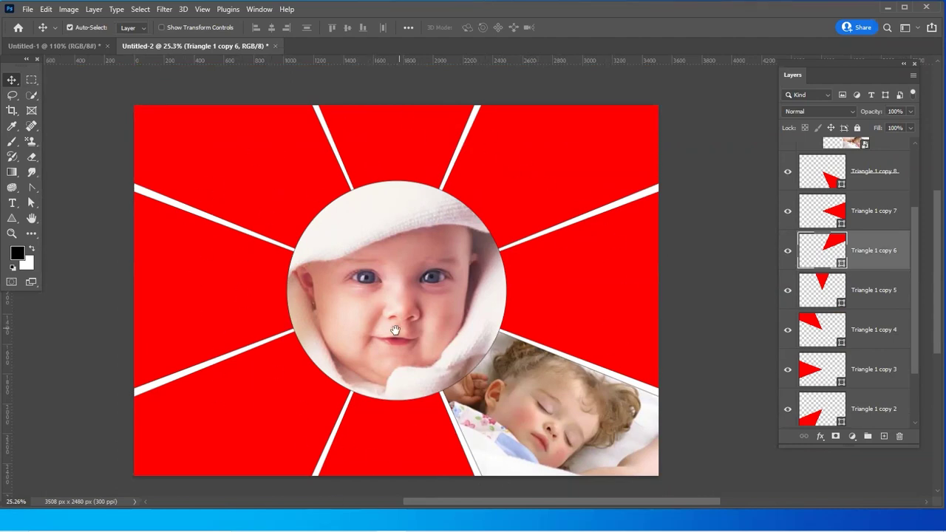
left_click_drag(395, 330, 394, 295)
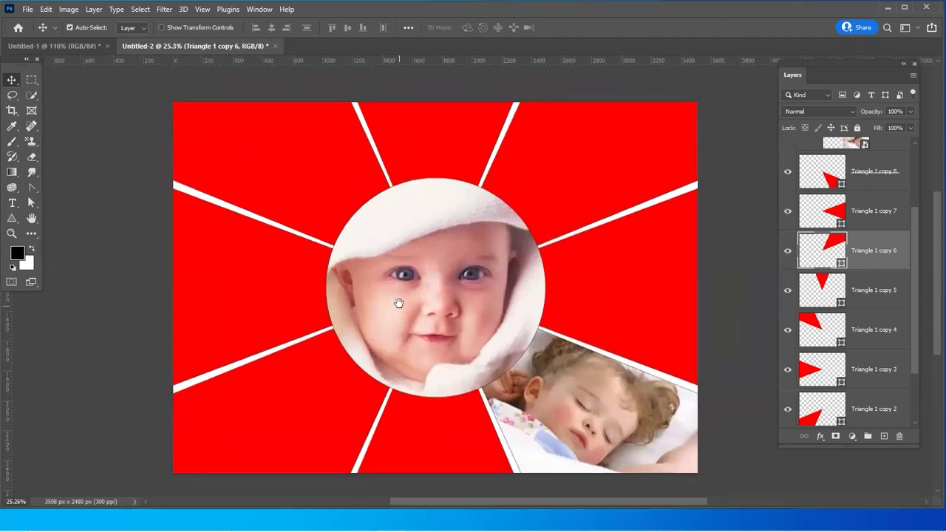
left_click(312, 144)
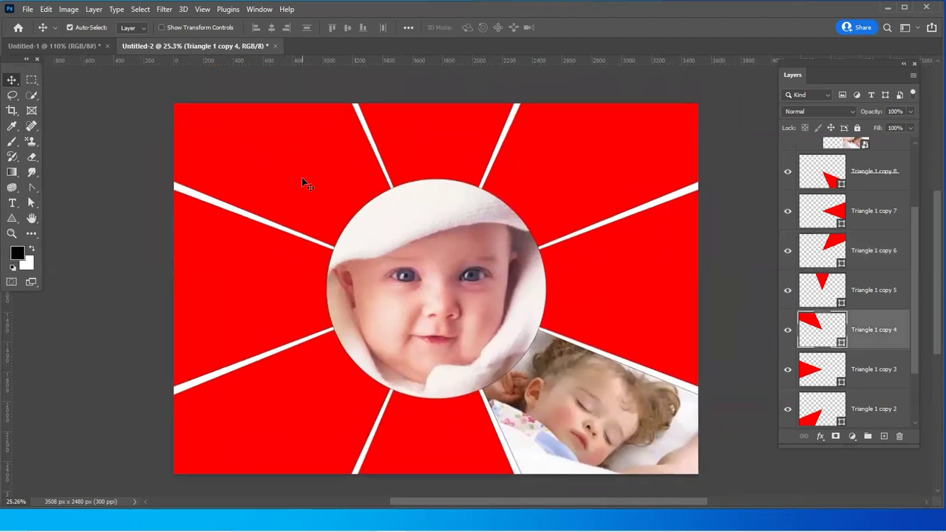
left_click(27, 9)
Place baby095 as an embedded image and clip it into the top-left triangle
left_click(95, 252)
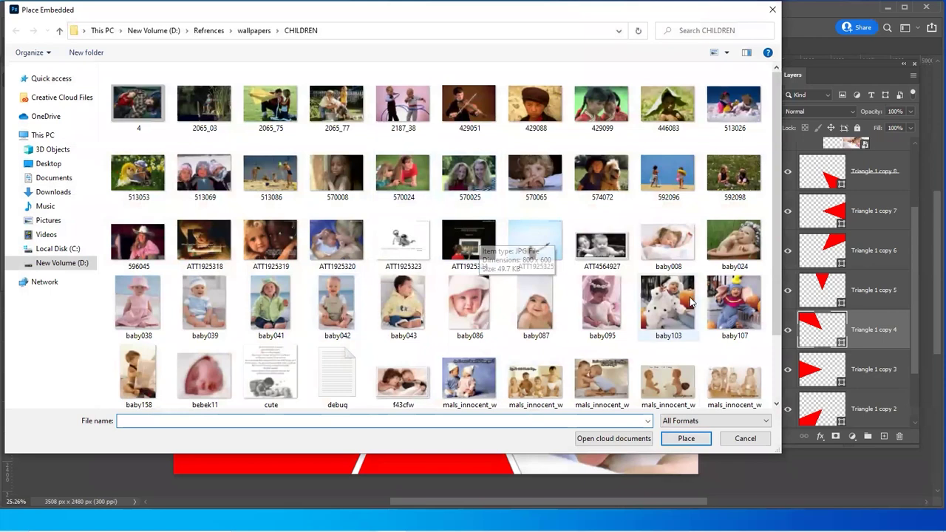
left_click(602, 309)
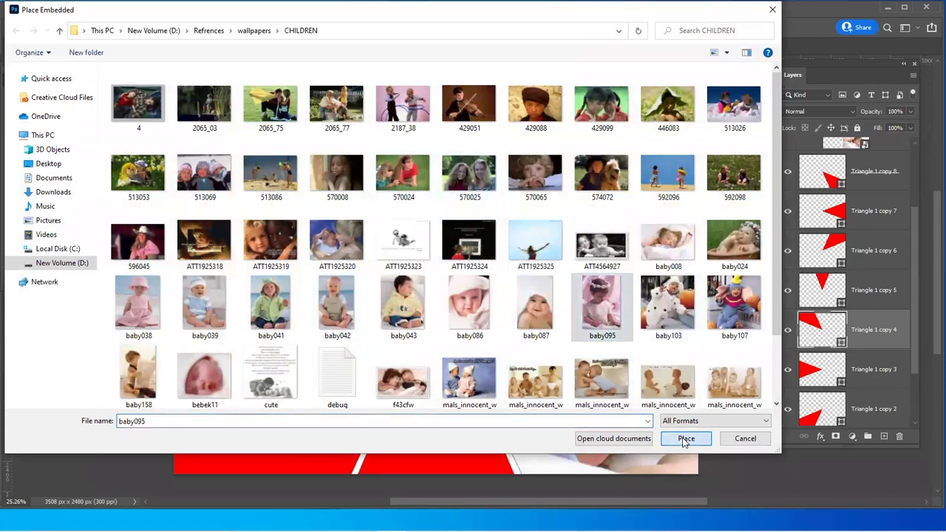
left_click(686, 438)
left_click_drag(394, 278, 266, 206)
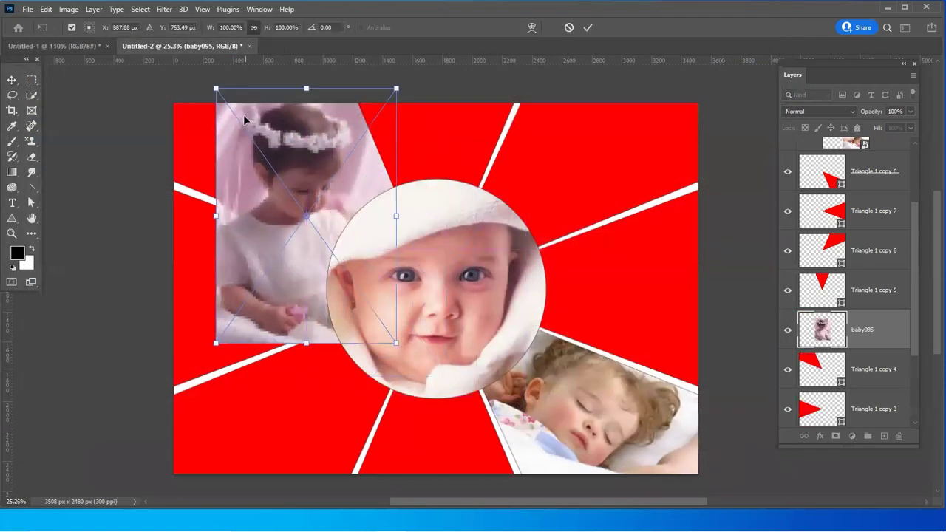
key("Return")
key("ctrl+alt+g")
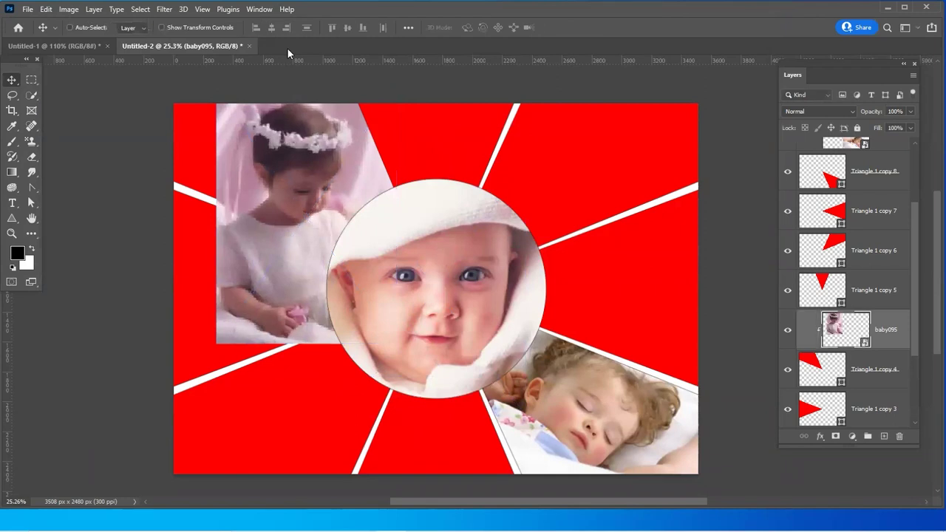
left_click_drag(349, 274, 244, 197)
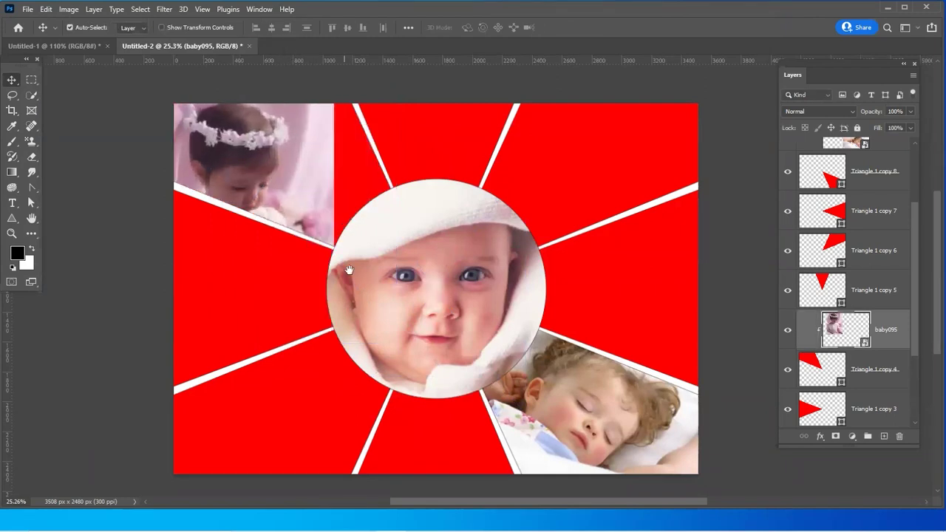
scroll(347, 270, "up", 2)
Rotate baby095 to about -37° and scale it to about 111% to fill the triangle
key("ctrl+t")
mouse_move(351, 148)
left_mouse_down()
mouse_move(407, 220)
mouse_move(532, 182)
left_mouse_up()
mouse_move(333, 254)
left_mouse_down()
mouse_move(281, 300)
mouse_move(261, 290)
left_mouse_up()
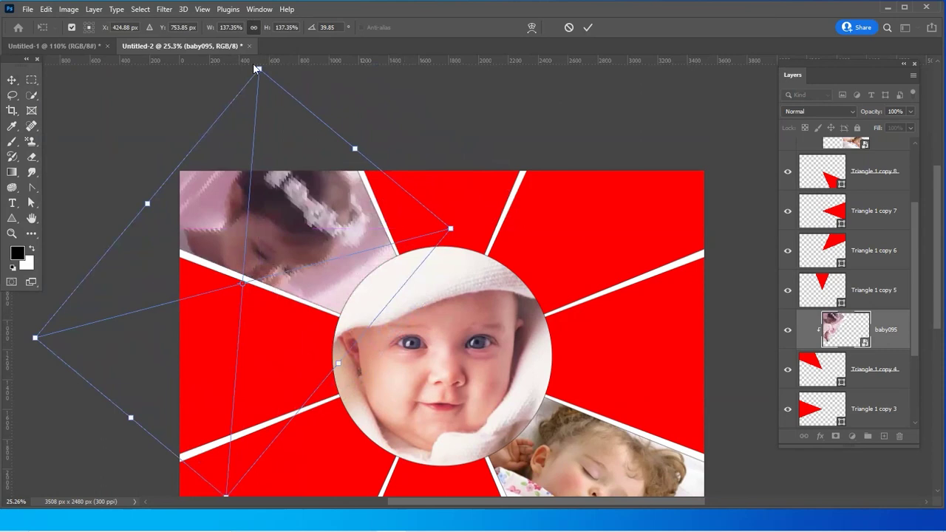
mouse_move(259, 67)
left_mouse_down()
mouse_move(292, 189)
mouse_move(315, 210)
left_mouse_up()
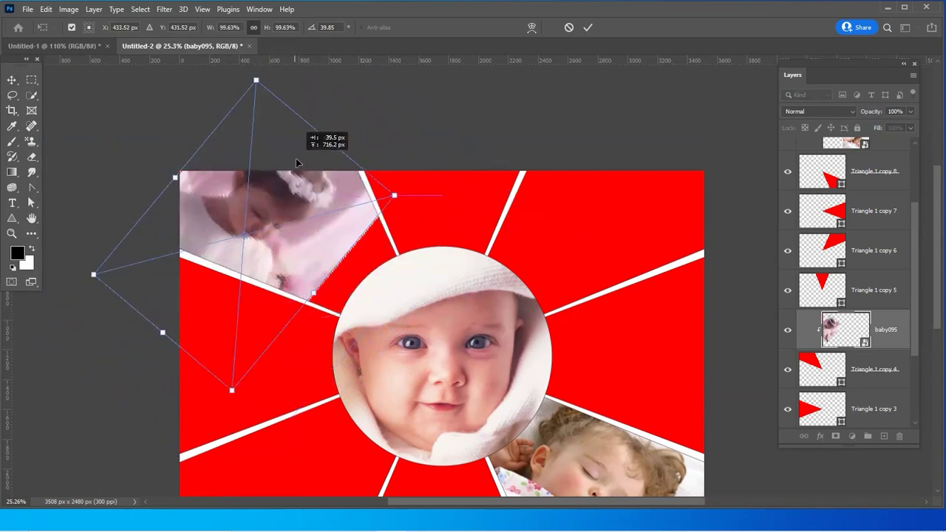
left_click_drag(243, 413, 517, 338)
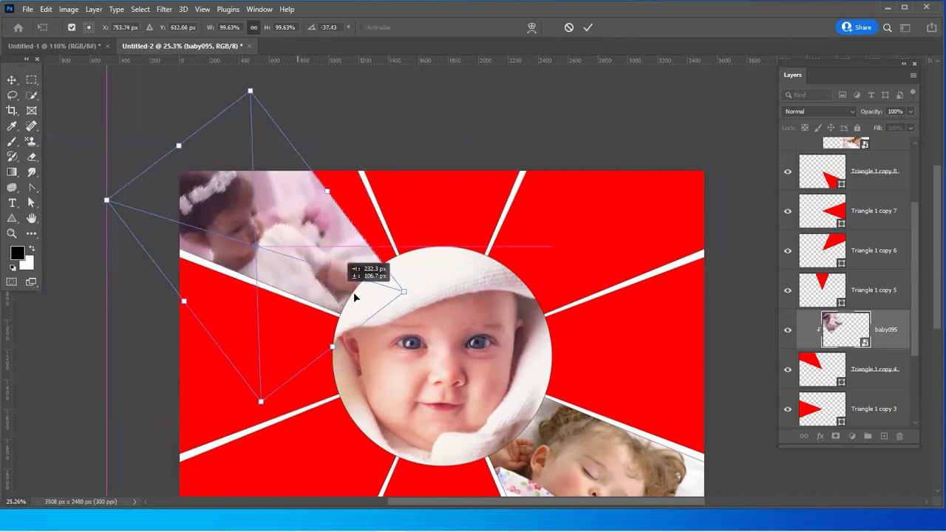
left_click_drag(353, 292, 410, 315)
left_click_drag(309, 113, 315, 77)
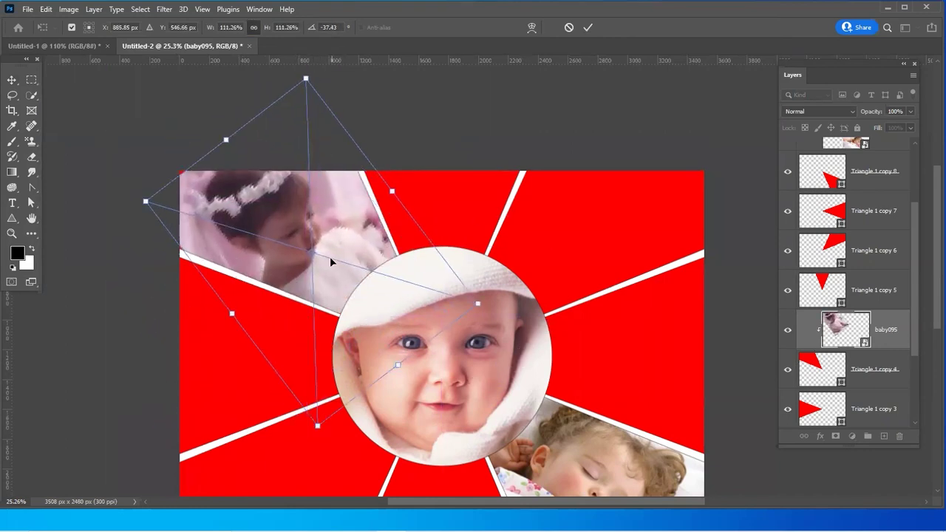
left_click_drag(330, 256, 312, 259)
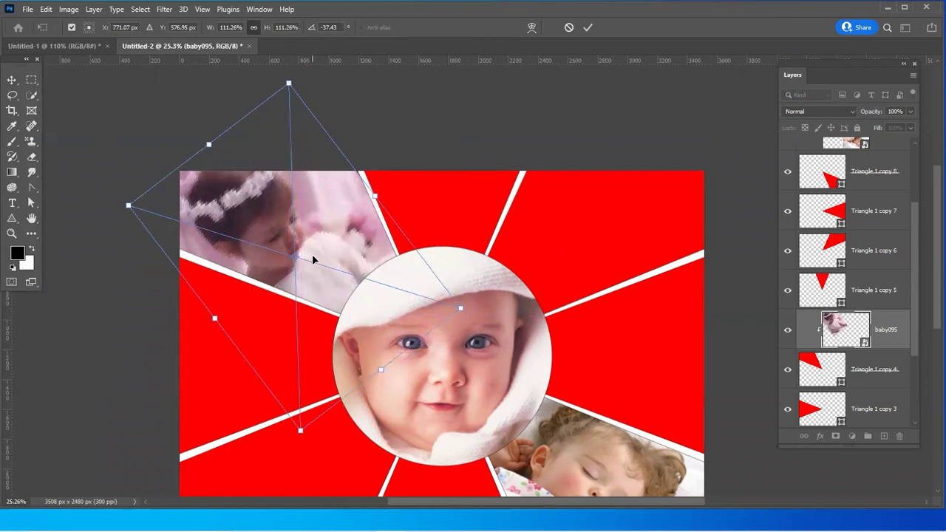
key("Return")
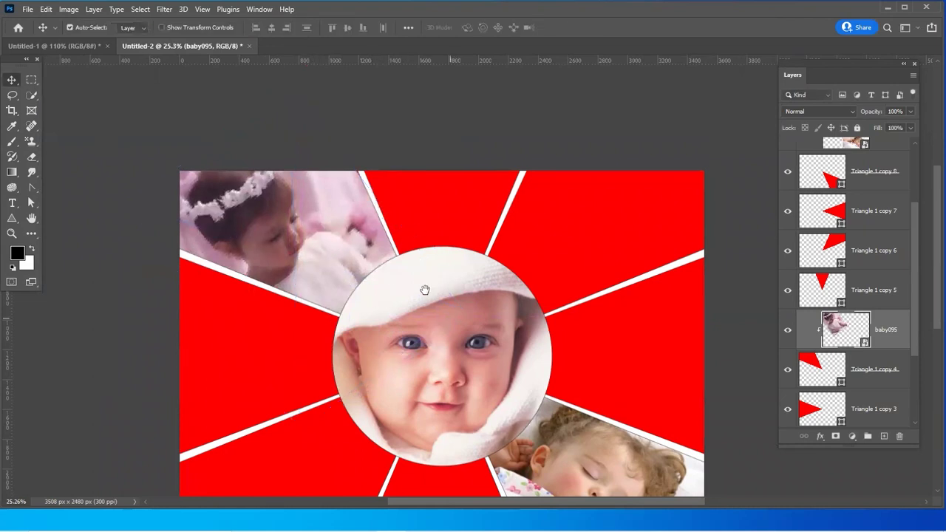
scroll(422, 286, "down", 1)
scroll(453, 296, "down", 1)
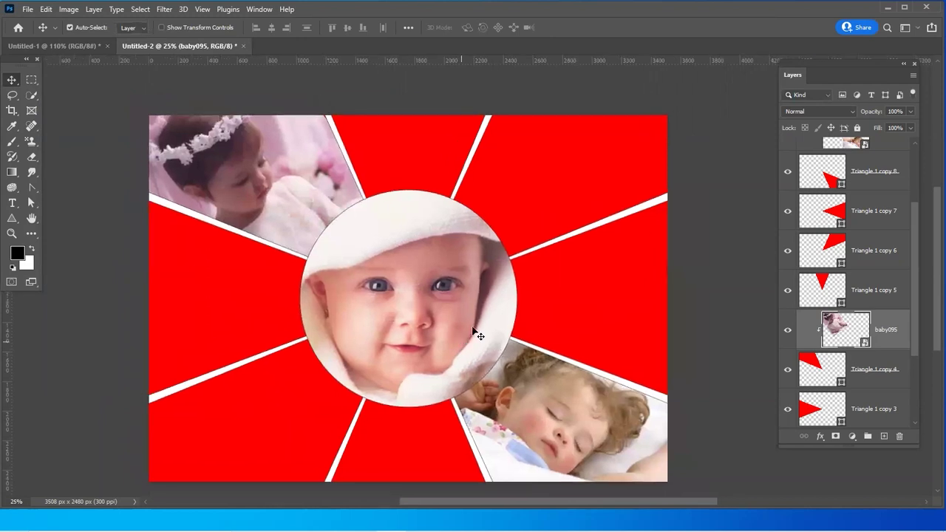
Review the finished collage, then switch from Untitled-1 back to the Untitled-2 red triangle design
left_click(481, 174)
left_click(384, 229)
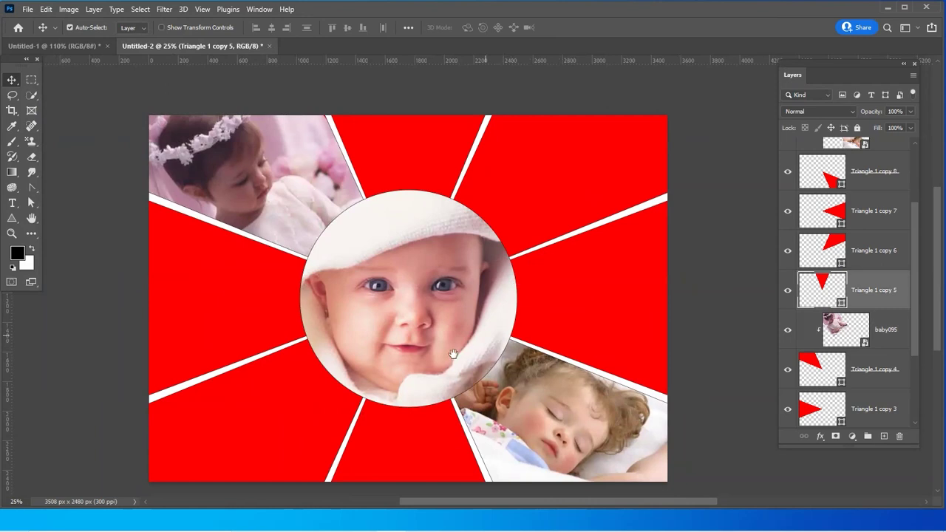
left_click_drag(453, 355, 448, 387)
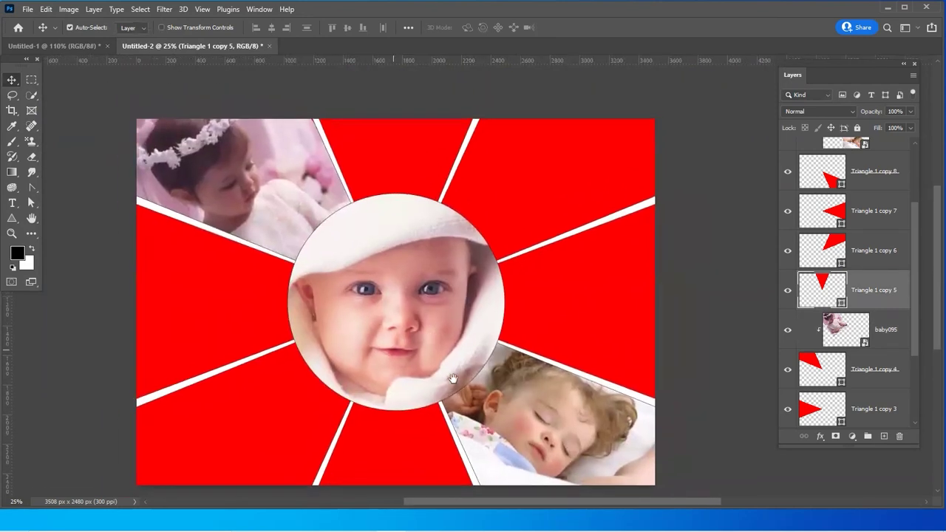
left_click(694, 283)
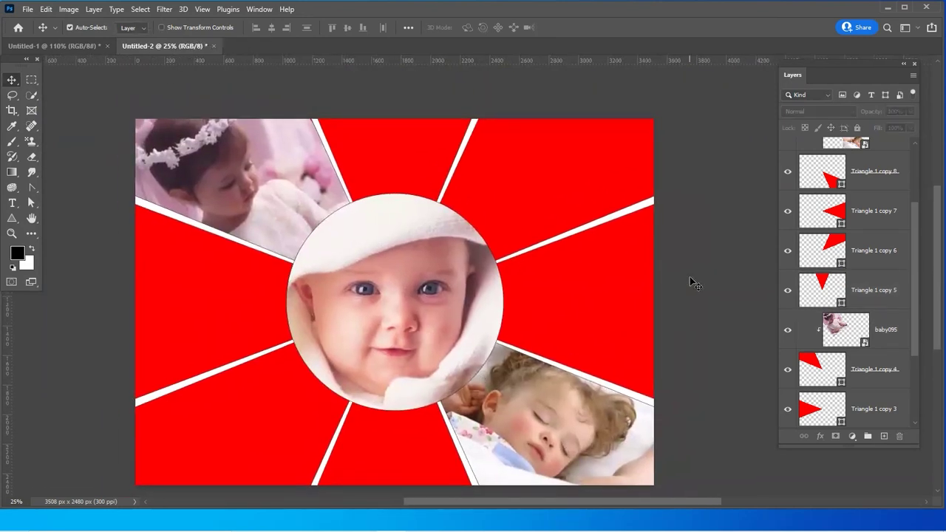
left_click(79, 51)
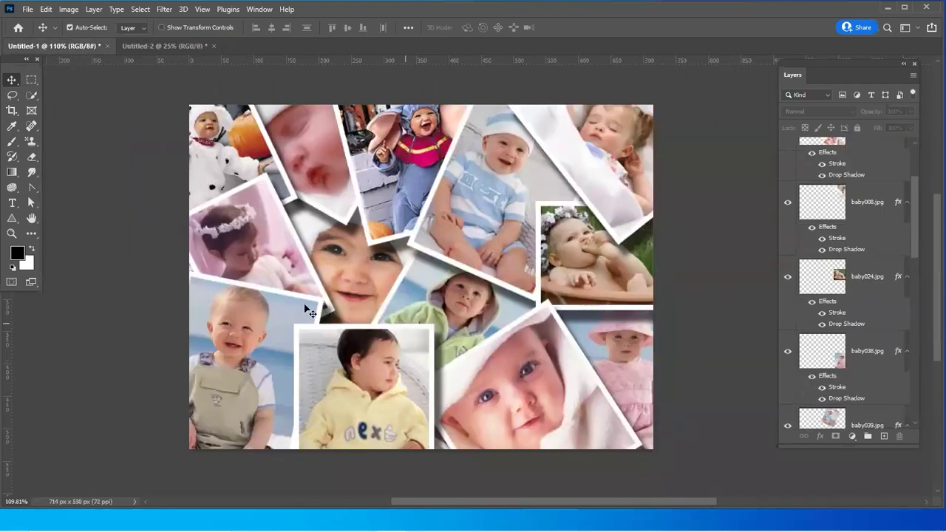
left_click(181, 46)
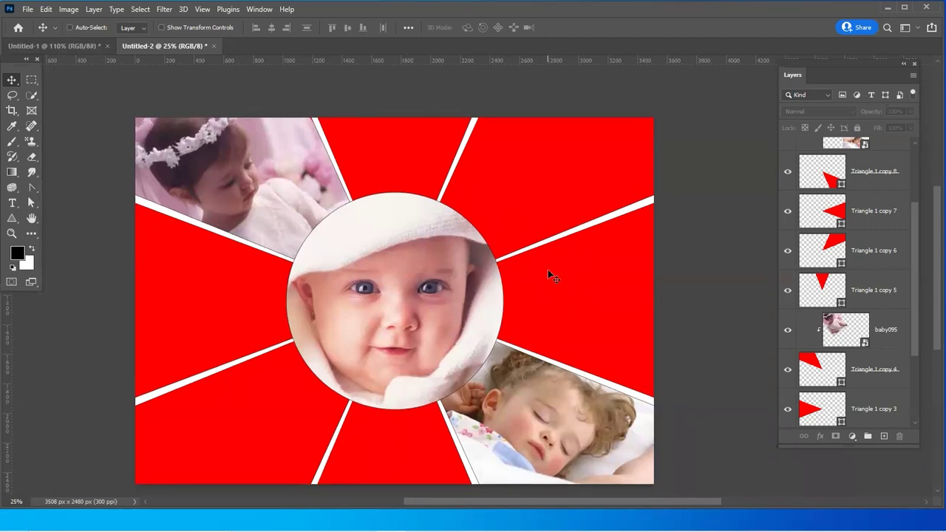
key("ctrl+n")
Create a new A4 document and type BABY on it in Impact
double_click(272, 141)
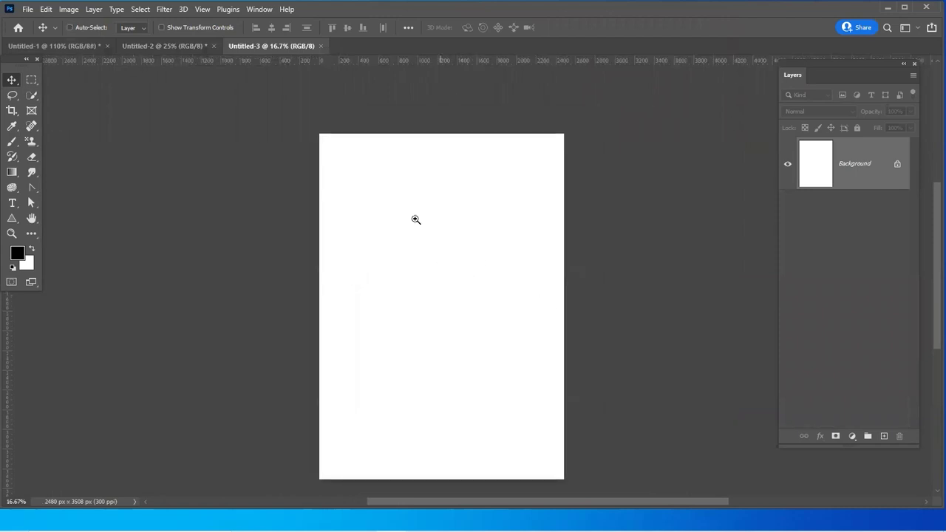
scroll(441, 241, "up", 2)
left_click_drag(506, 325, 487, 316)
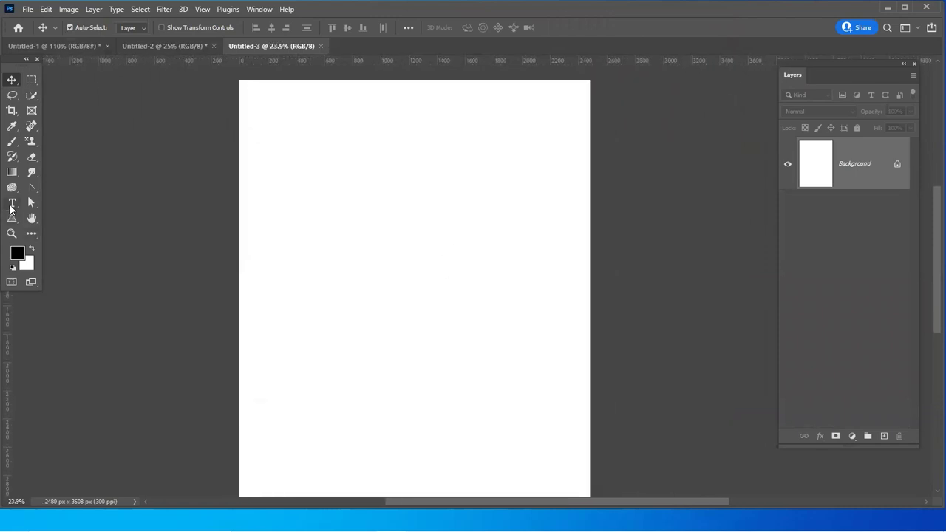
left_click(12, 202)
left_click(312, 269)
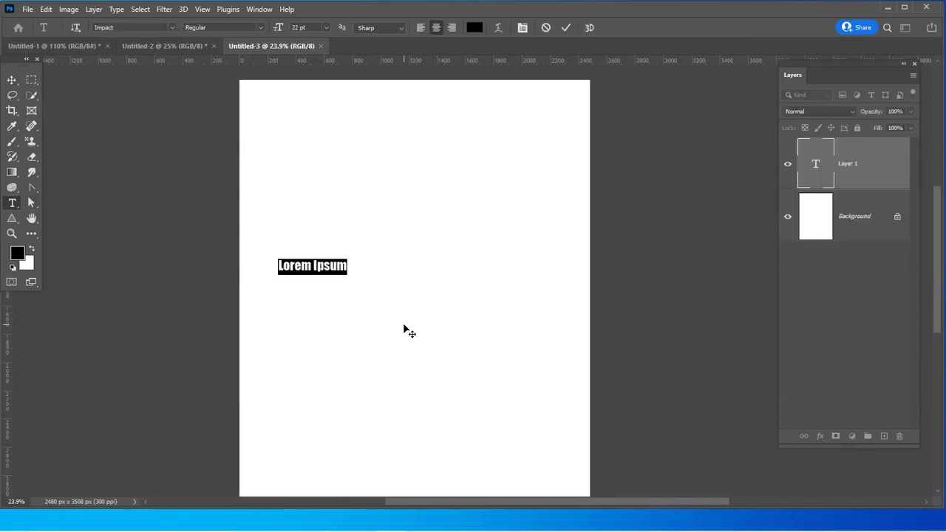
type("BABY")
left_click(11, 82)
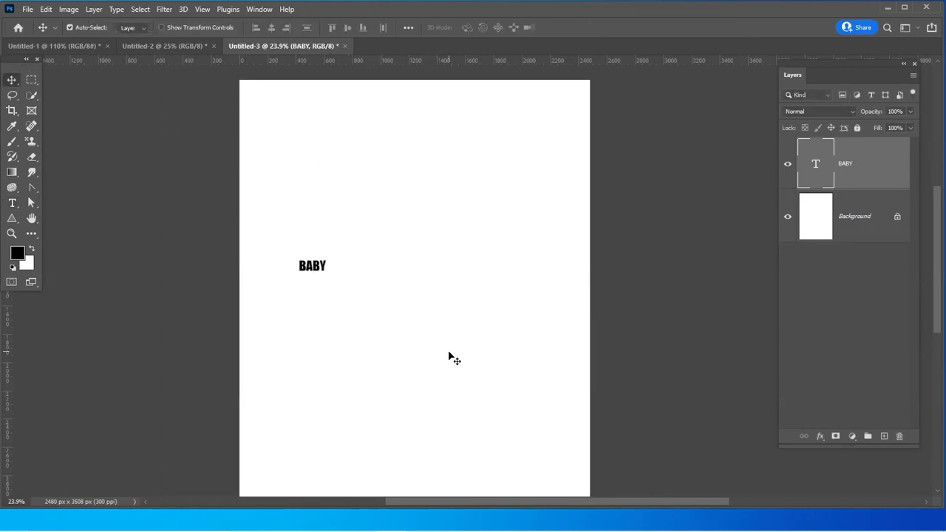
Enlarge BABY greatly and centre it on the page, then switch to the collage
key("ctrl+t")
mouse_move(372, 233)
left_mouse_down()
mouse_move(601, 95)
mouse_move(587, 106)
left_mouse_up()
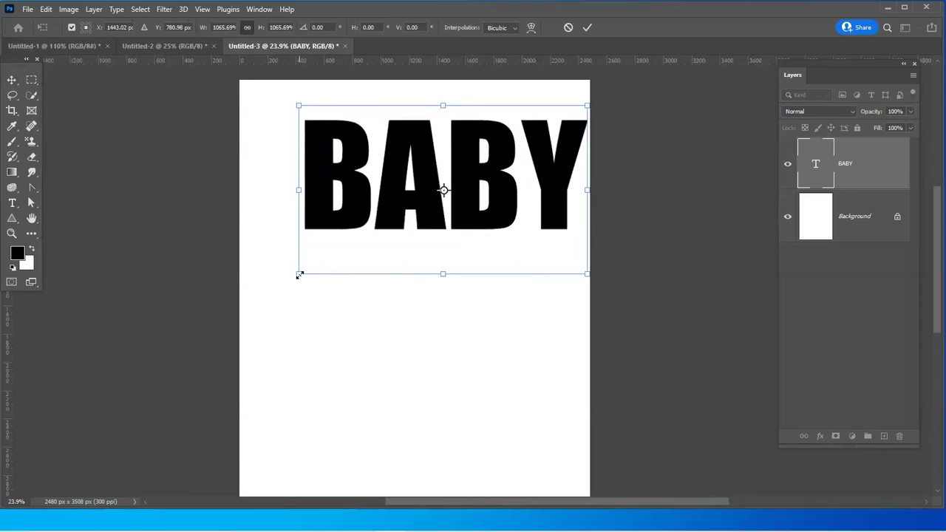
left_click_drag(300, 275, 277, 300)
left_click_drag(429, 196, 479, 331)
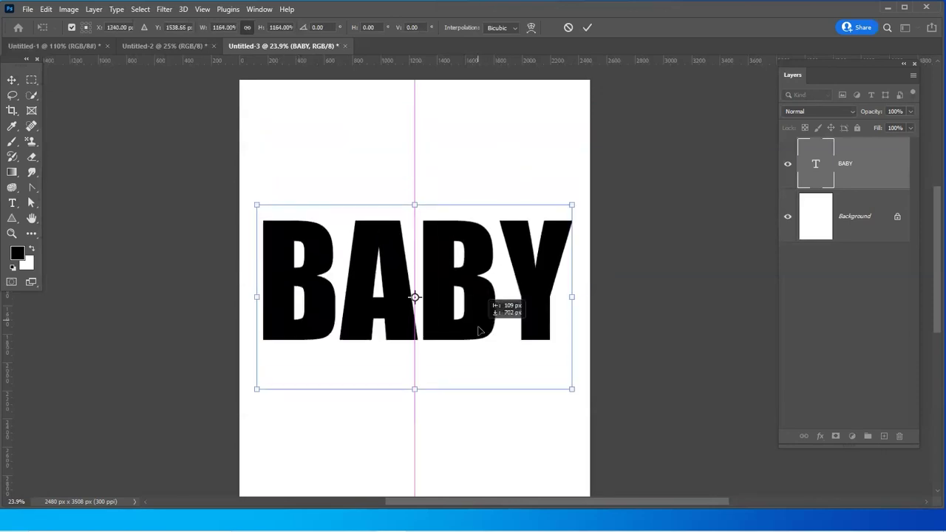
key("Return")
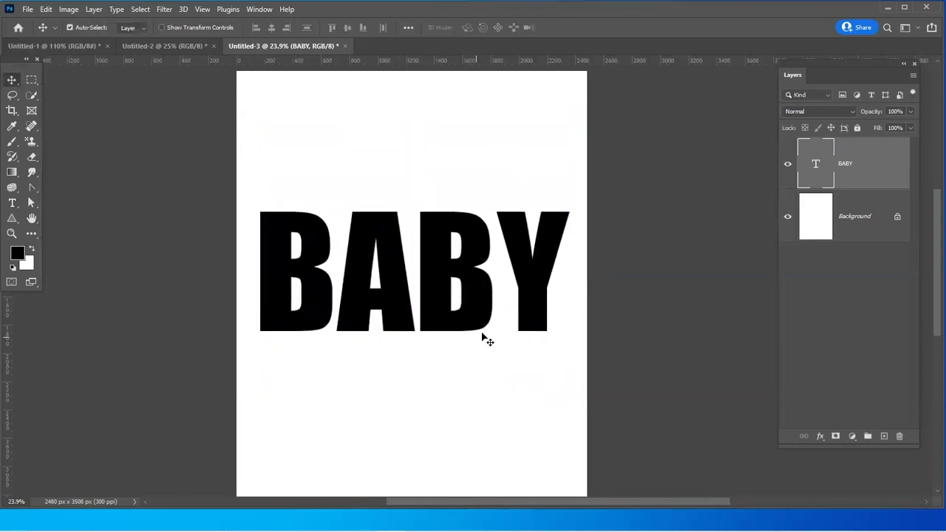
scroll(480, 317, "up", 1)
scroll(477, 299, "up", 1)
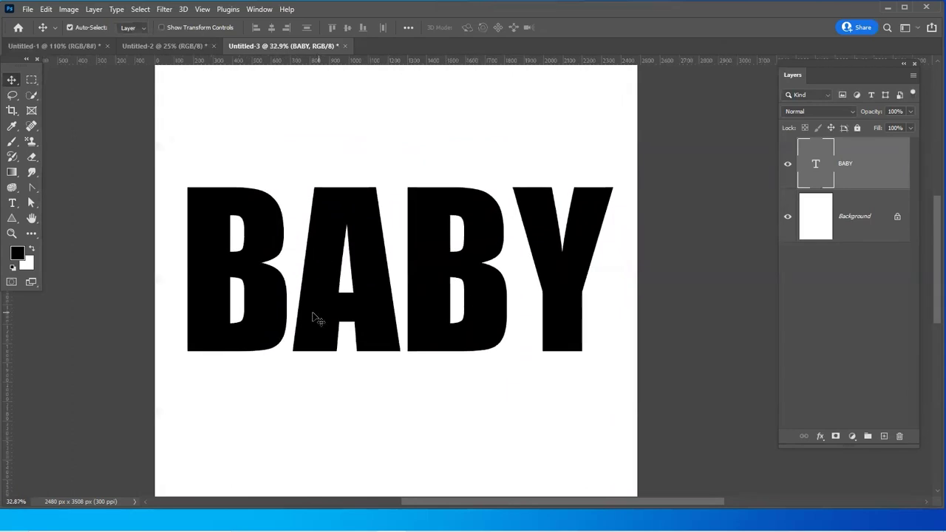
left_click_drag(313, 317, 310, 314)
left_click_drag(374, 317, 377, 315)
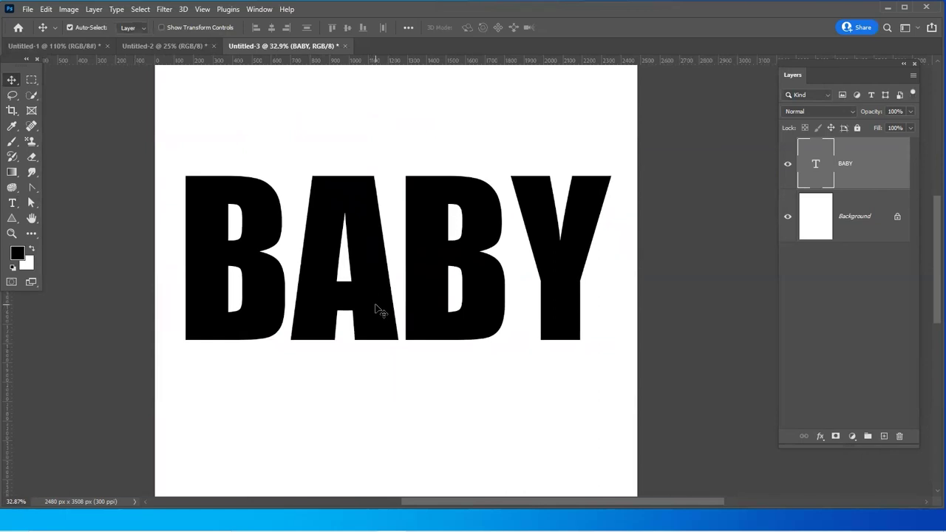
left_click_drag(379, 311, 385, 331)
left_click_drag(452, 430, 471, 413)
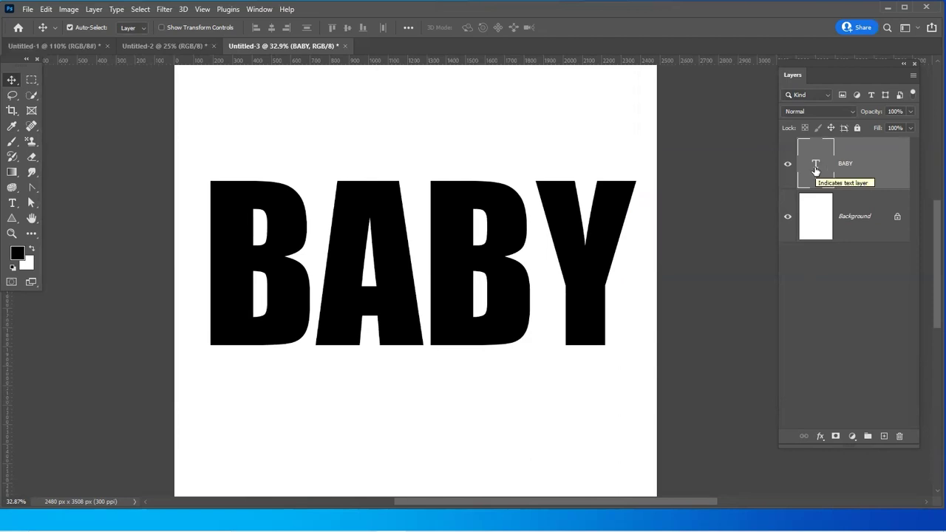
key("ctrl+Tab")
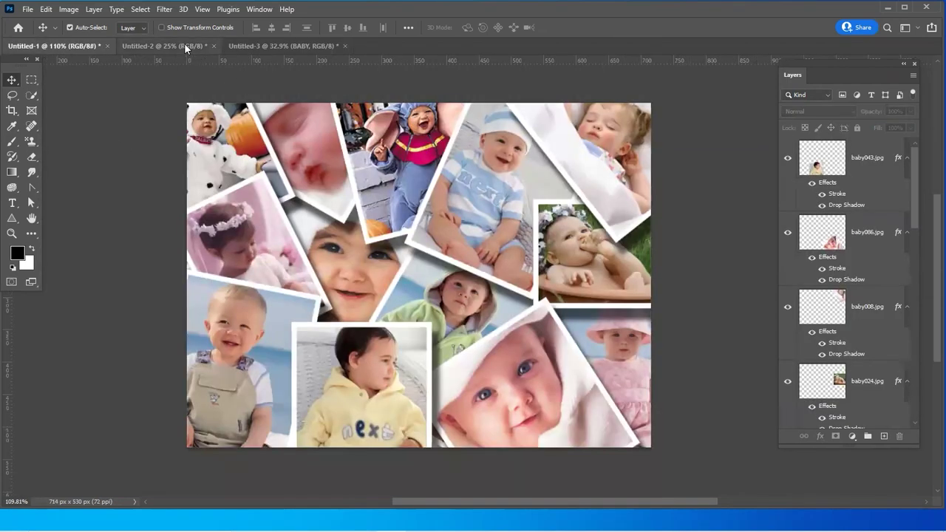
Return to the BABY document, shift the text slightly, and deselect it
left_click(184, 43)
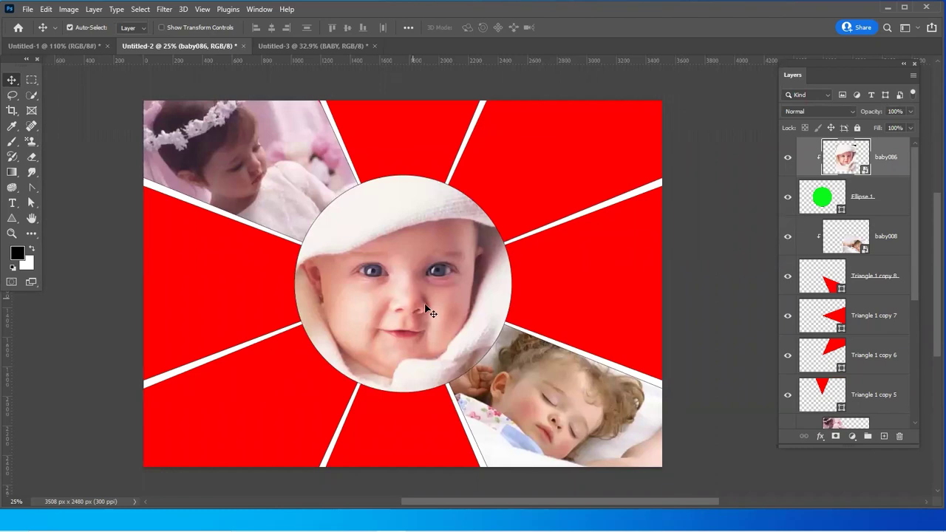
left_click(292, 46)
left_click_drag(443, 332, 417, 353)
left_click(422, 413)
left_click(28, 9)
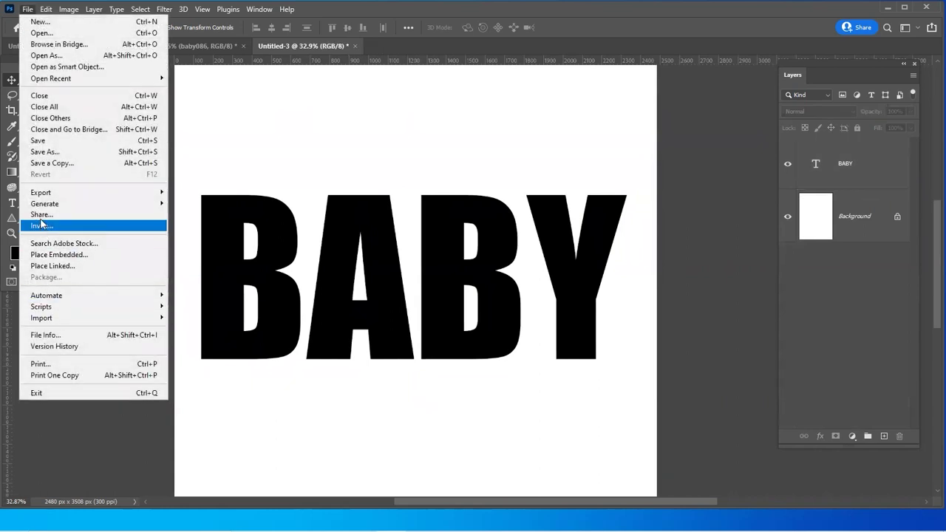
Place baby041 as an embedded image in the BABY document
left_click(56, 255)
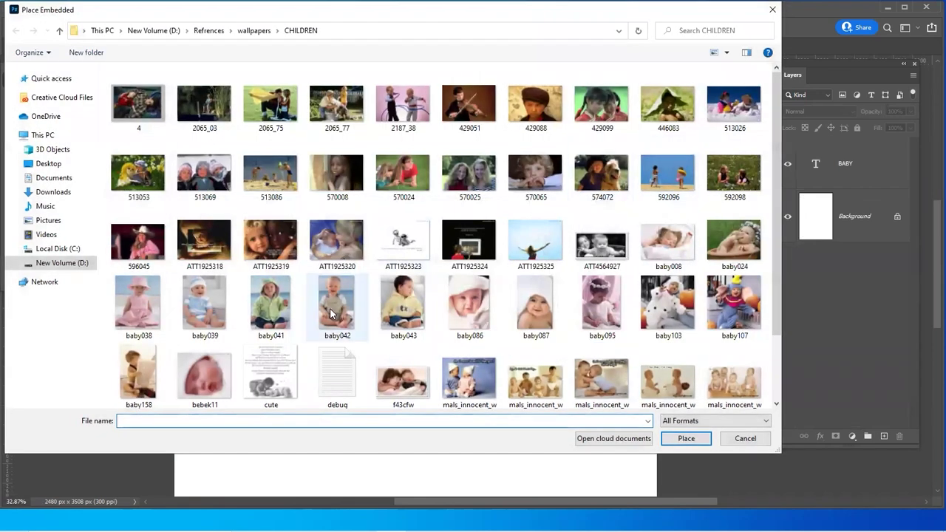
left_click(272, 311)
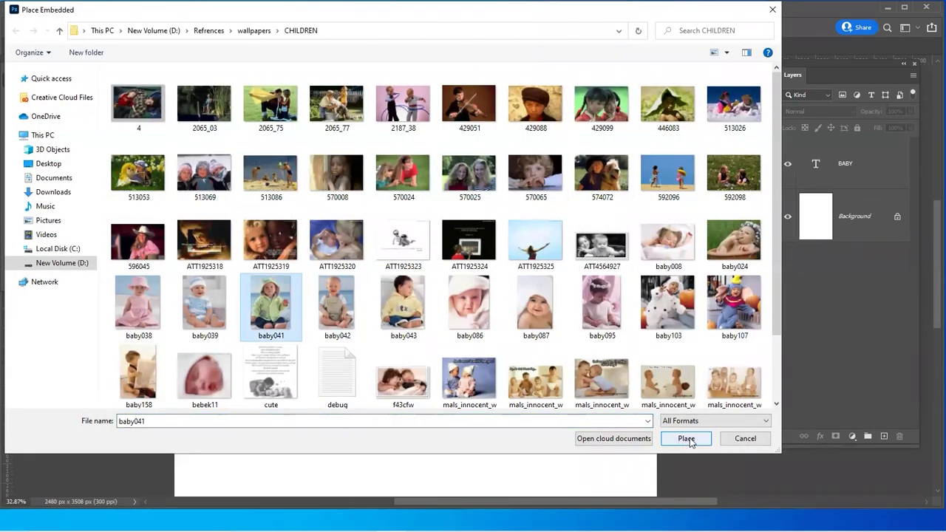
left_click(686, 438)
Commit baby041, clip it to the BABY text, and position the child inside the letter B
key("Return")
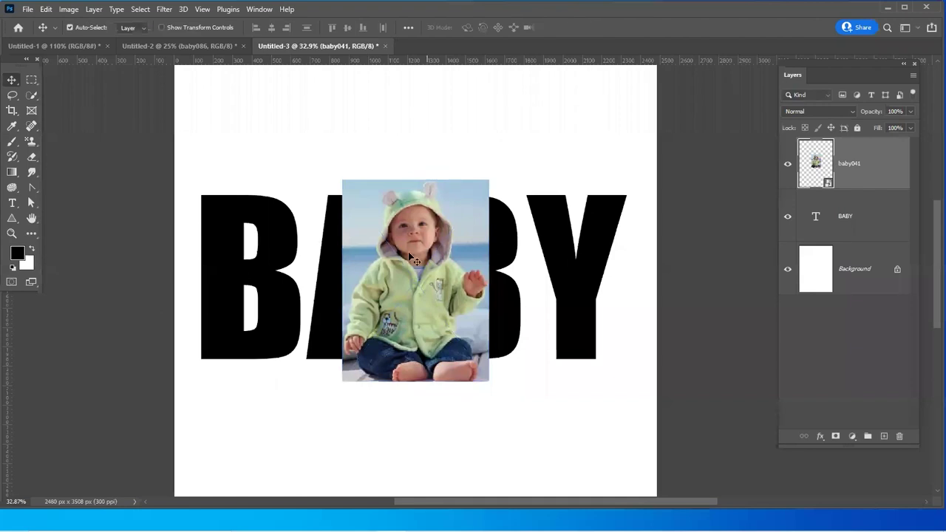
left_click_drag(352, 330, 373, 328)
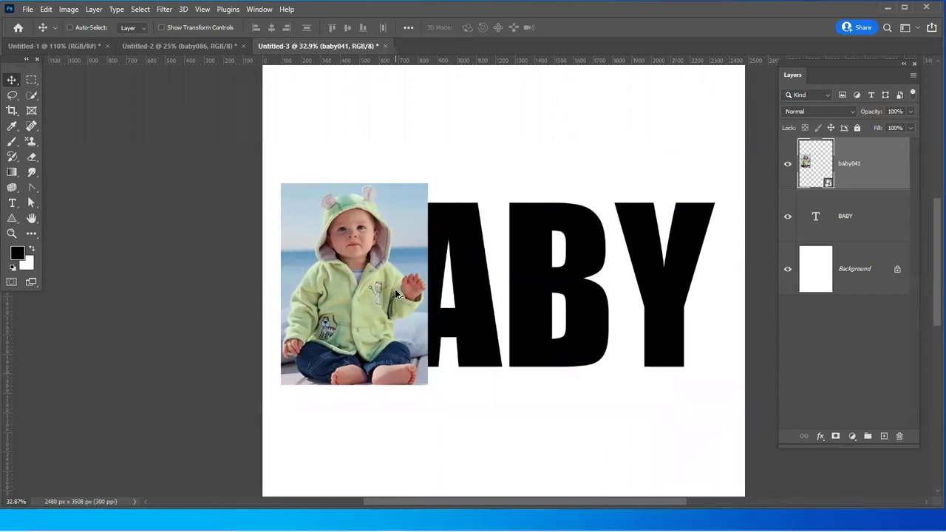
key("ctrl+alt+g")
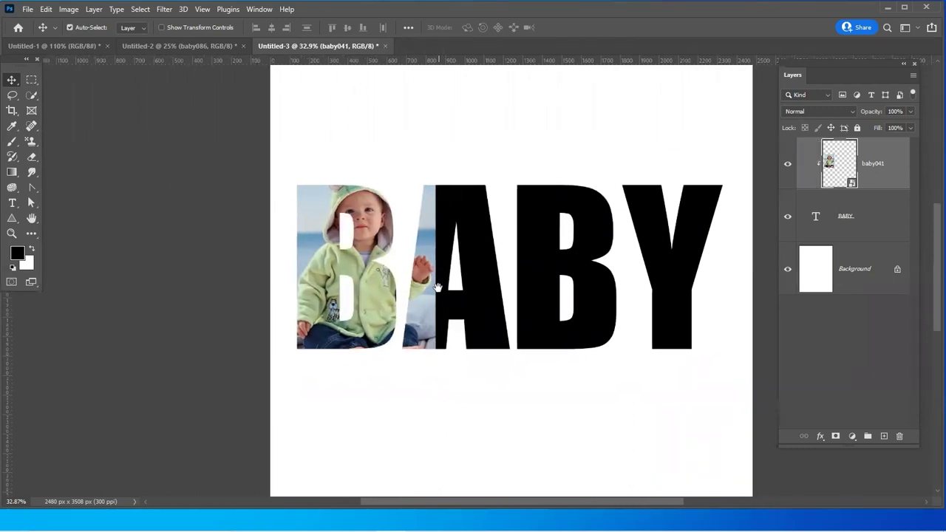
left_click_drag(376, 316, 379, 311)
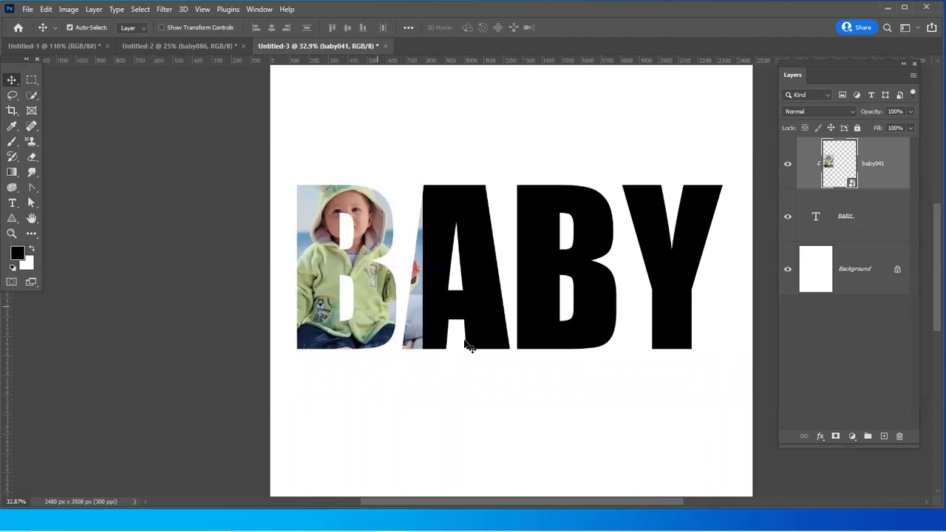
scroll(566, 322, "down", 1)
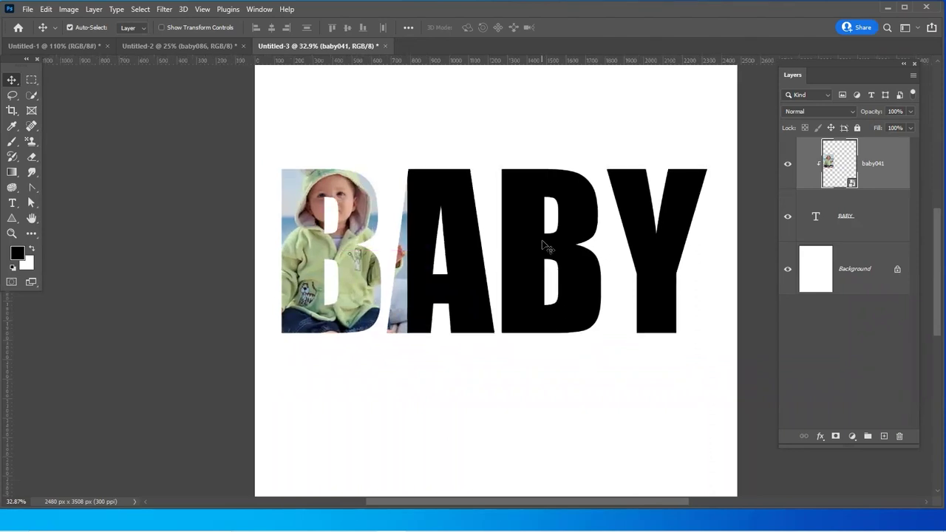
left_click_drag(343, 301, 342, 300)
left_click(463, 278)
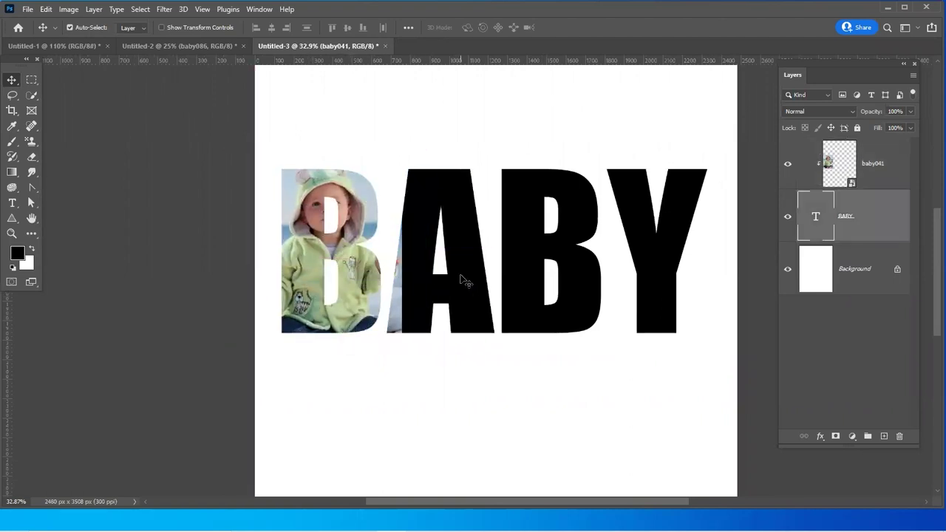
scroll(488, 307, "left", 1)
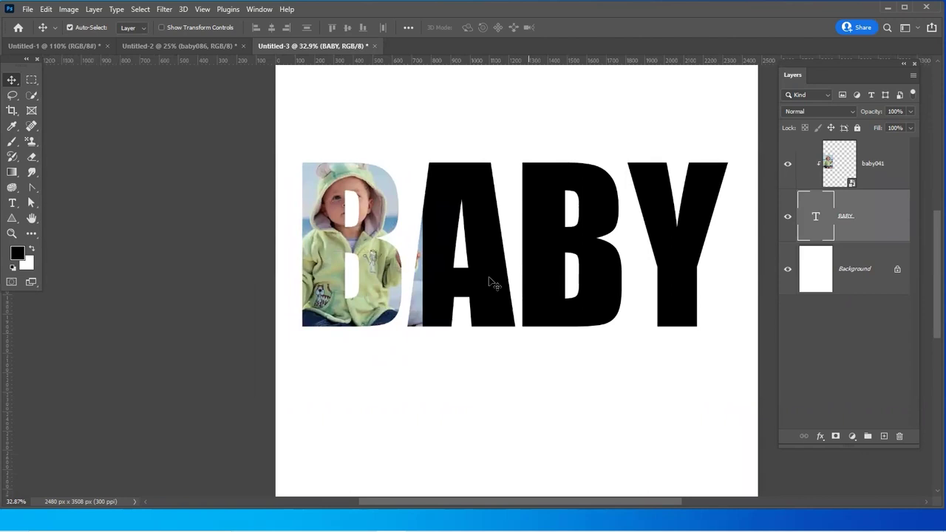
mouse_move(384, 244)
left_mouse_down()
mouse_move(416, 312)
mouse_move(398, 309)
left_mouse_up()
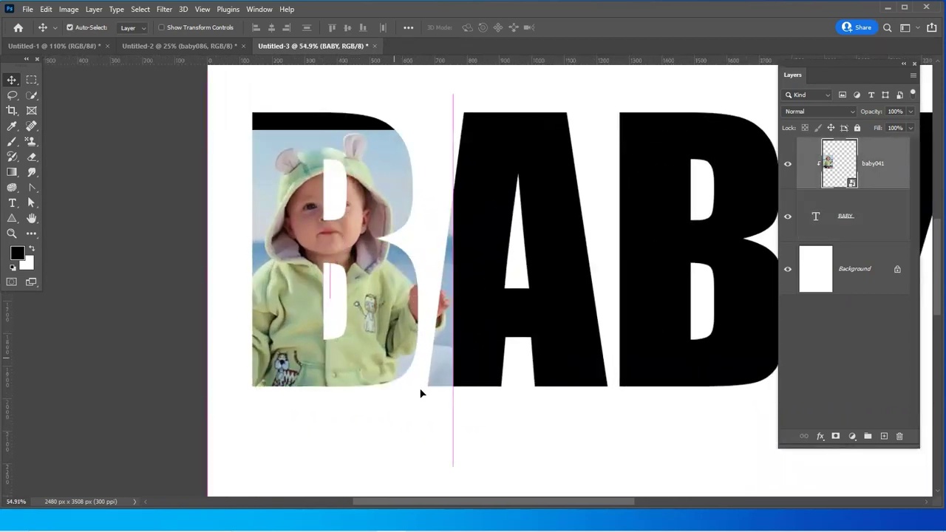
scroll(429, 310, "up", 1)
scroll(451, 310, "up", 1)
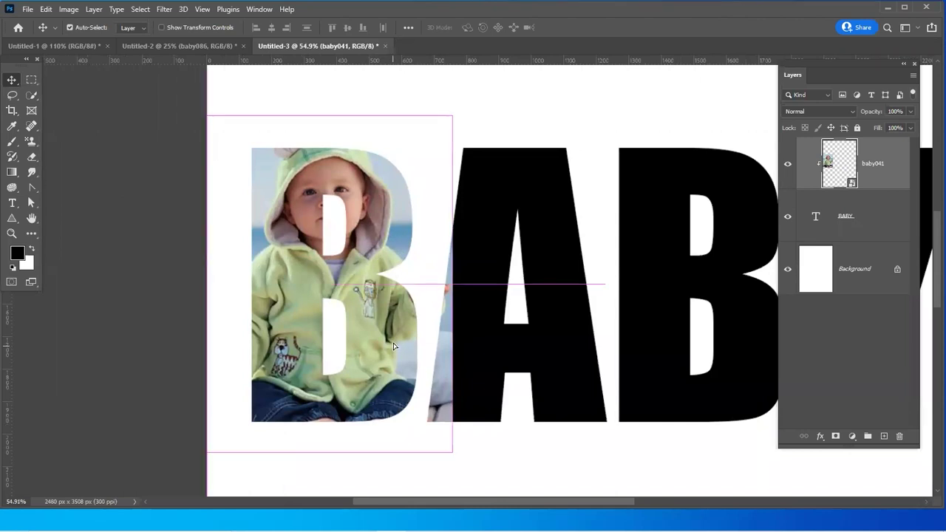
left_click_drag(405, 347, 394, 339)
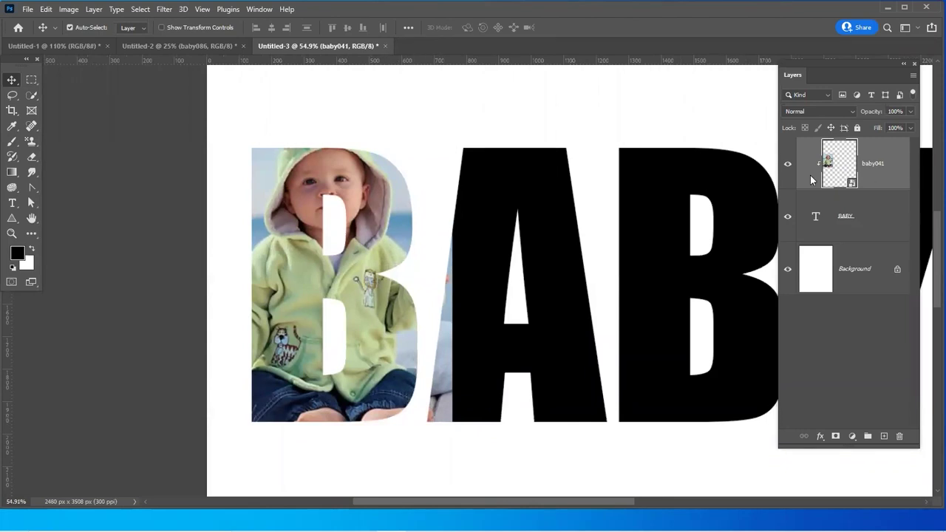
Release baby041's clipping and set it to 48% opacity to line it up over B
key("ctrl+alt+g")
left_click(909, 113)
left_click_drag(885, 128, 882, 128)
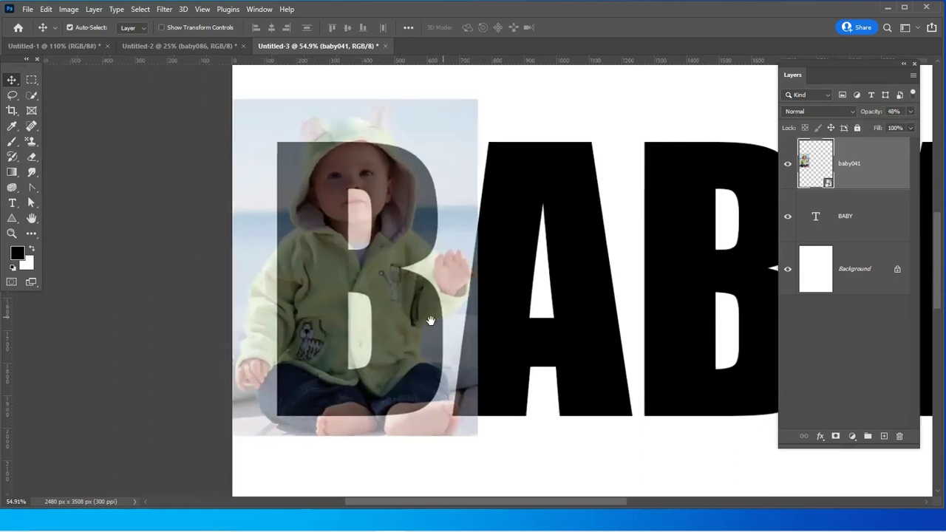
left_click_drag(433, 320, 447, 326)
Scale baby041 to about 102% over the letter B, then restore 100% opacity
key("ctrl+t")
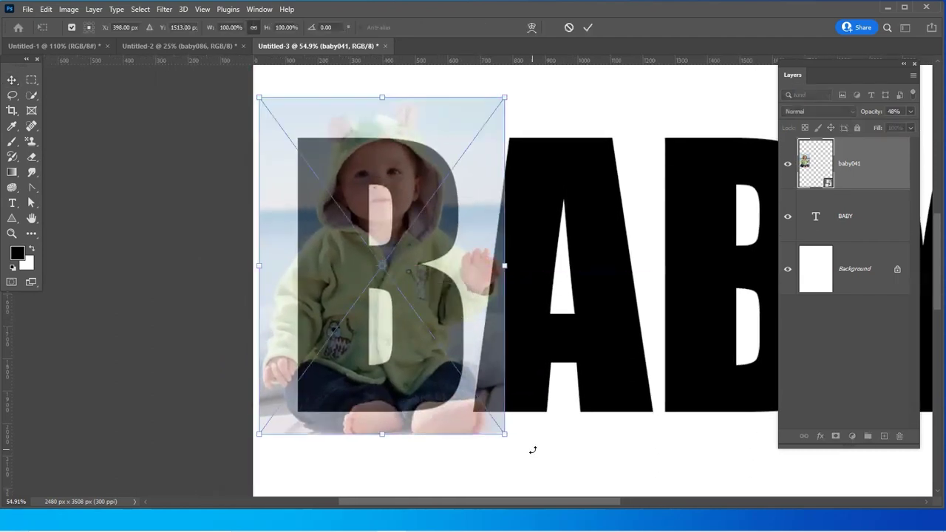
left_click_drag(505, 439, 492, 417)
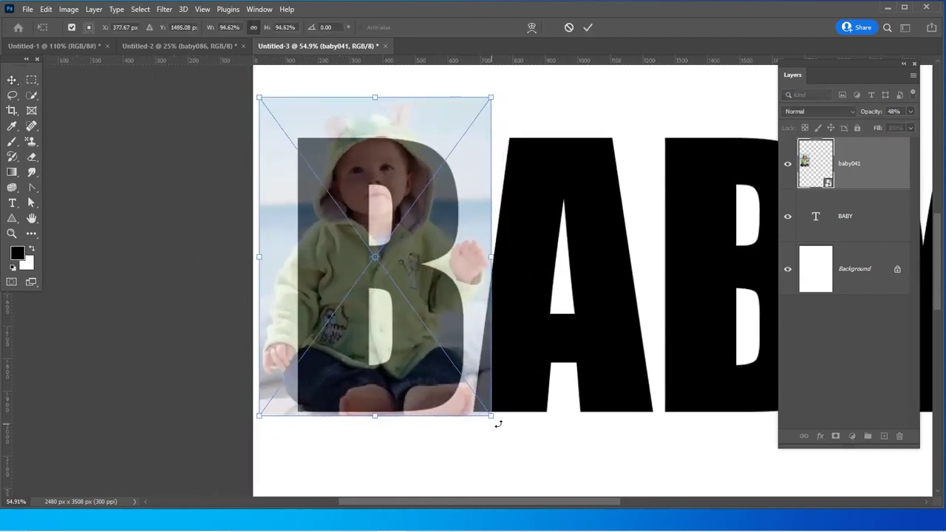
left_click_drag(390, 252, 371, 215)
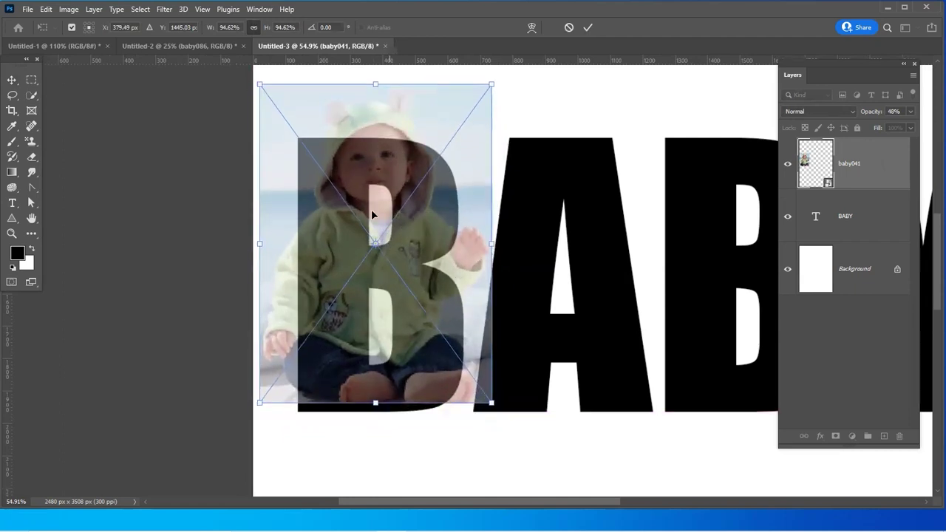
left_click_drag(399, 304, 401, 310)
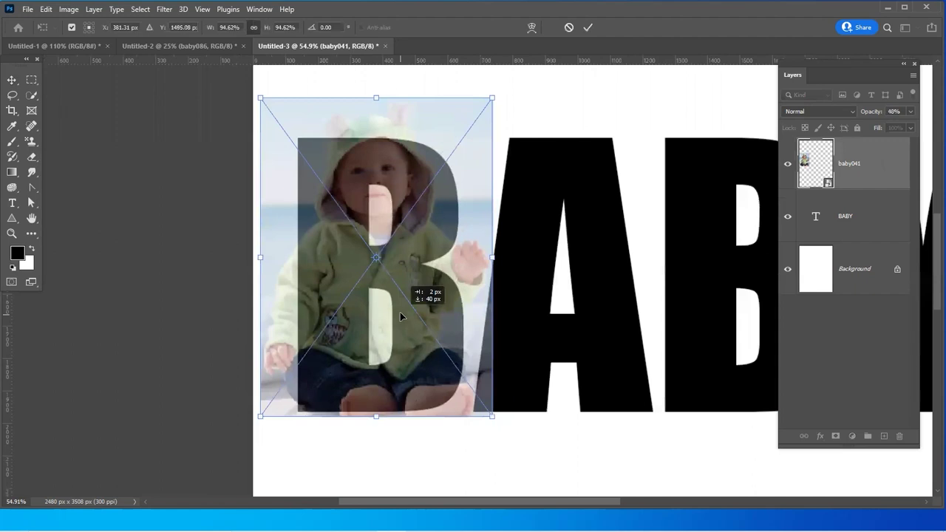
left_click_drag(493, 411, 513, 437)
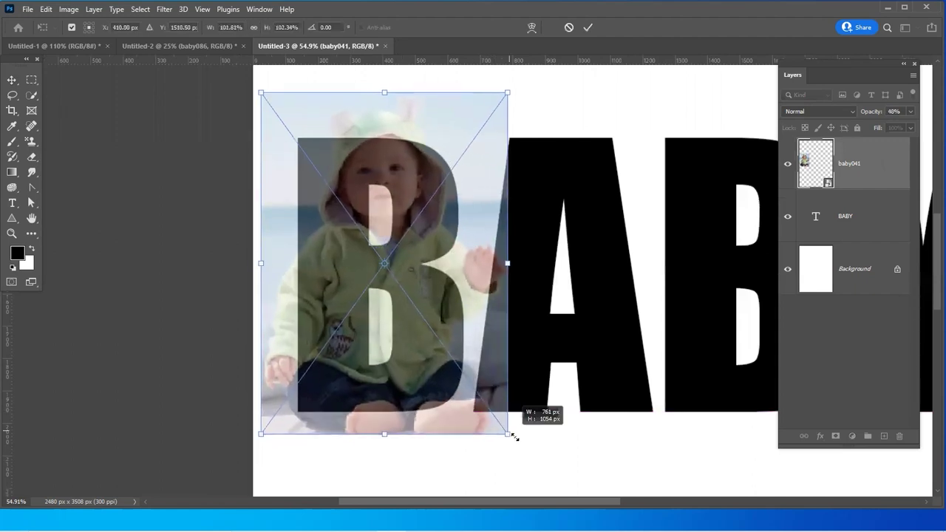
left_click_drag(424, 405, 411, 385)
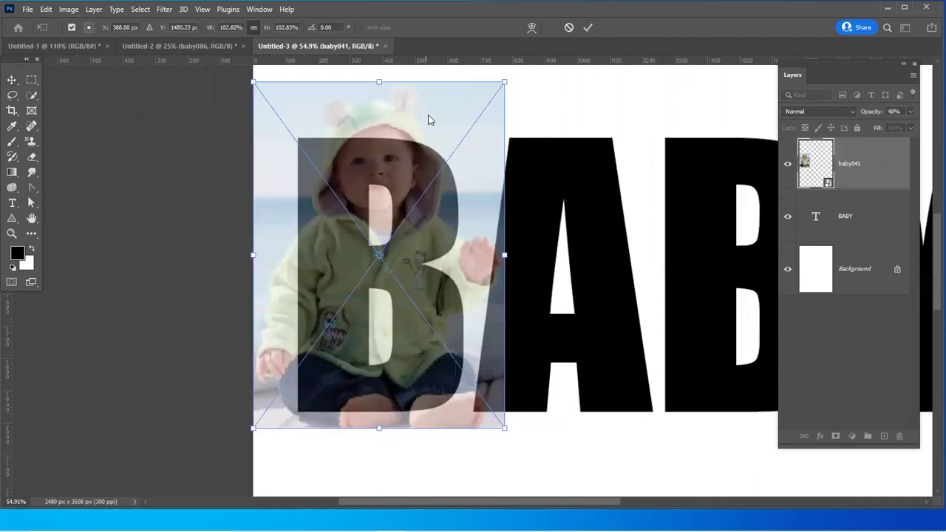
left_click_drag(476, 284, 472, 283)
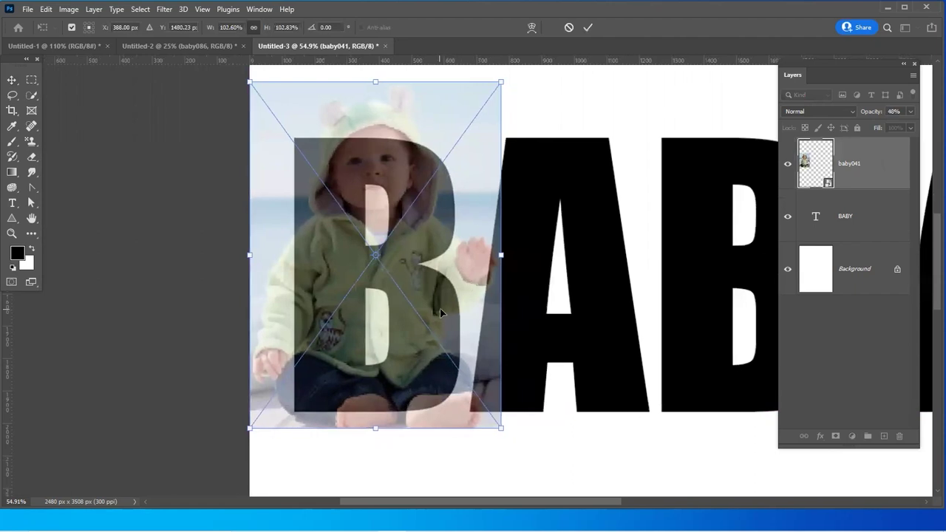
left_click_drag(440, 313, 447, 309)
key("Left")
key("Left")
key("Left")
key("Left")
key("Left")
key("Left")
key("Left")
key("Left")
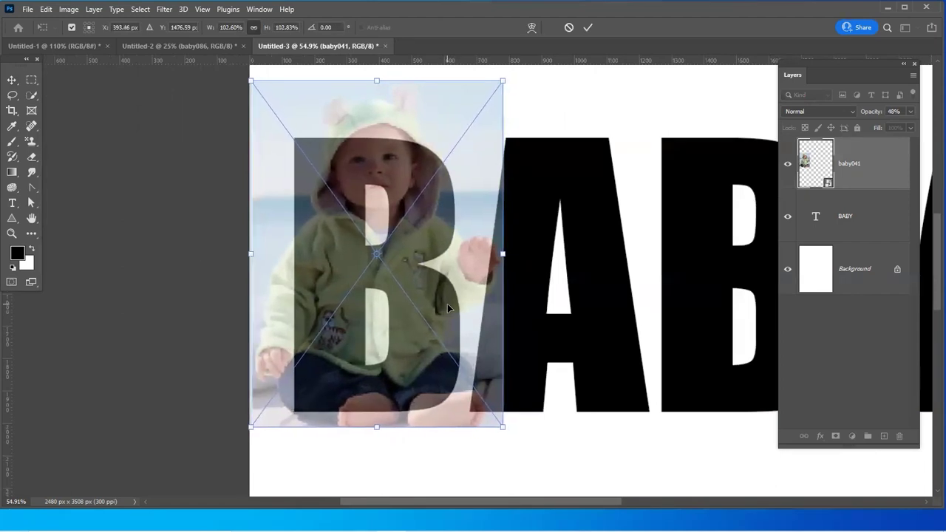
key("Return")
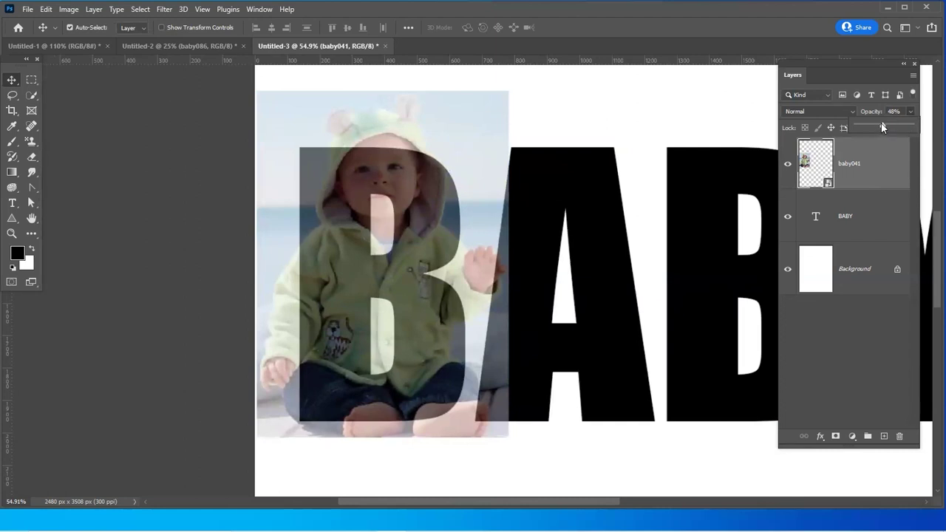
left_click_drag(881, 127, 928, 128)
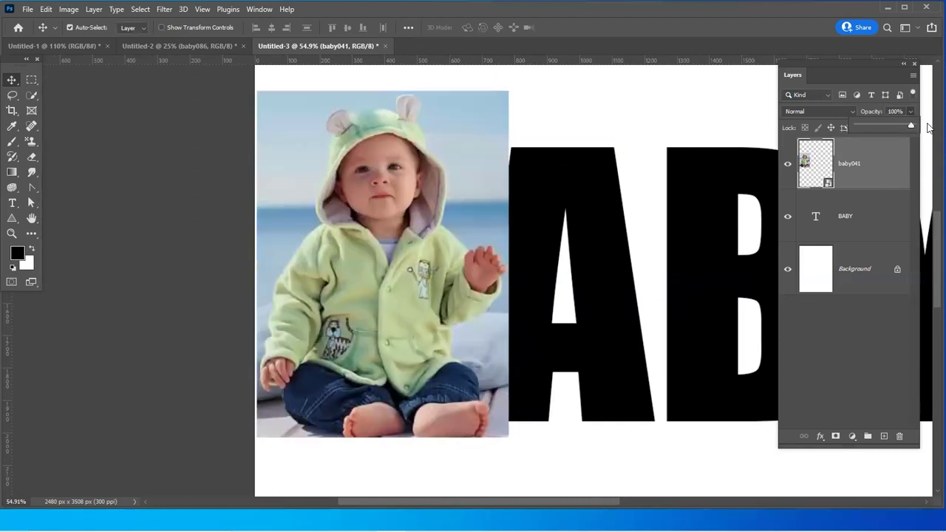
Dismiss the opacity slider, leaving baby041 at full opacity over the B
mouse_move(407, 268)
left_mouse_down()
mouse_move(394, 284)
mouse_move(417, 248)
left_mouse_up()
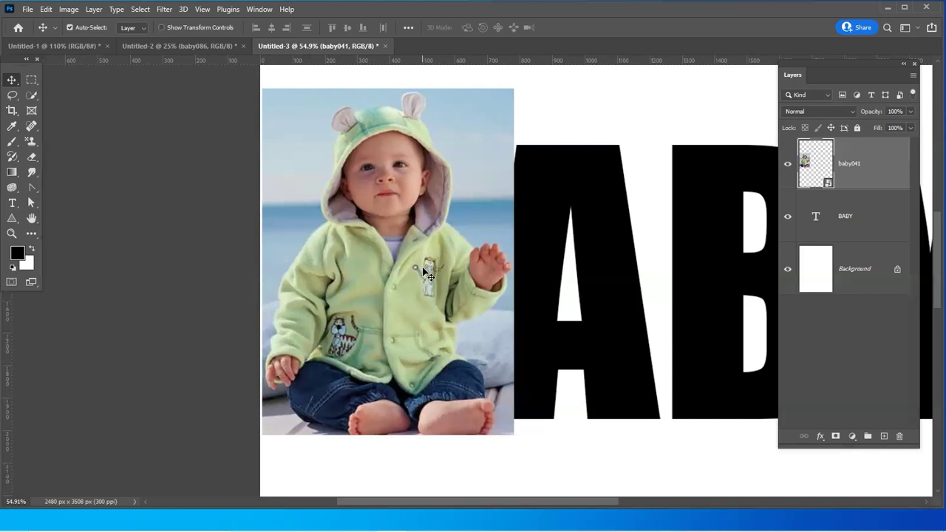
Duplicate baby041, hide the copy, and clip the original baby041 into the BABY text
key("ctrl+j")
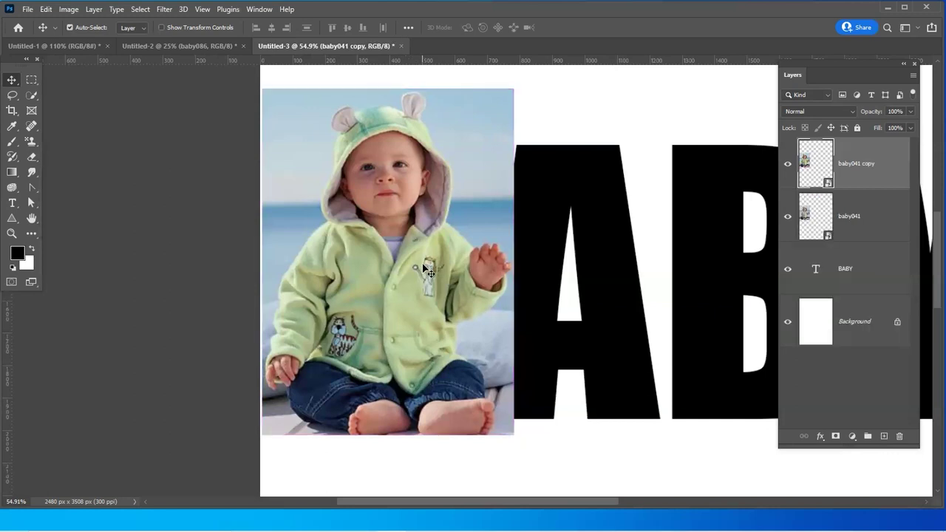
scroll(458, 266, "right", 2)
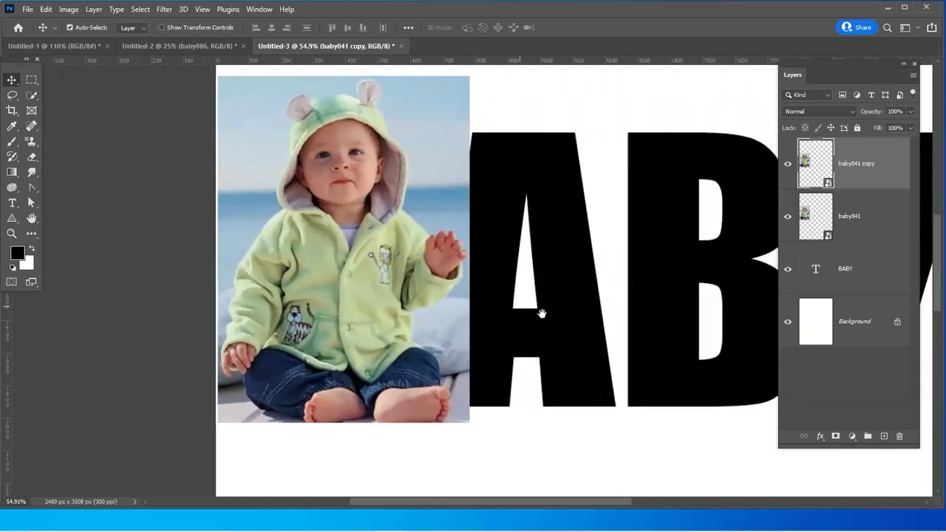
scroll(542, 312, "left", 2)
left_click(788, 164)
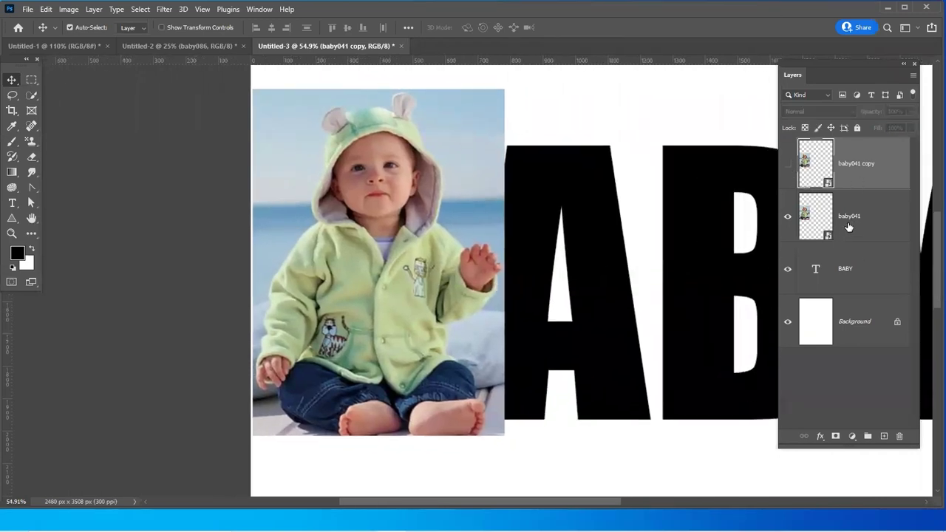
left_click(848, 225)
key("ctrl+alt+g")
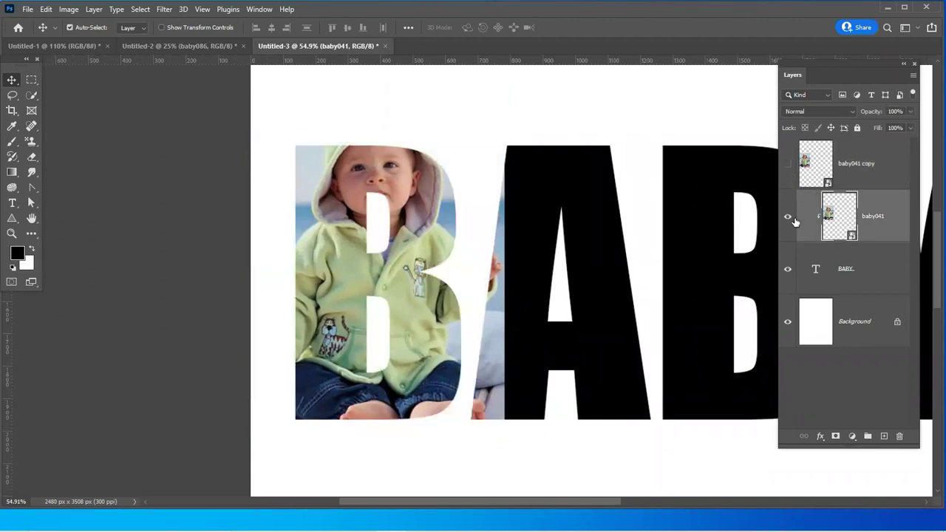
Compare the clipped photo with the full copy, then select the visible copy with Auto-Select enabled
left_click(788, 164)
left_click(788, 164)
left_click(788, 164)
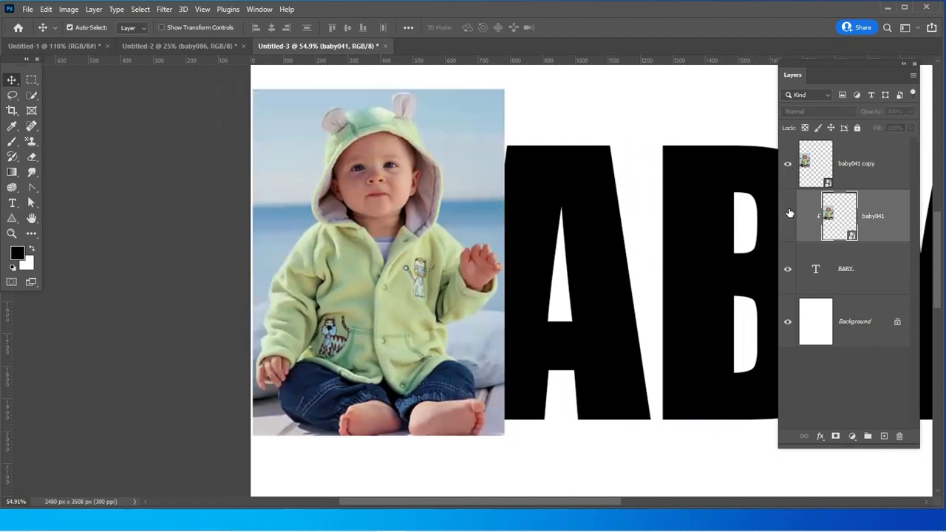
left_click(788, 216)
left_click(788, 164)
left_click(788, 164)
left_click(788, 164)
left_click(786, 164)
left_click(834, 168)
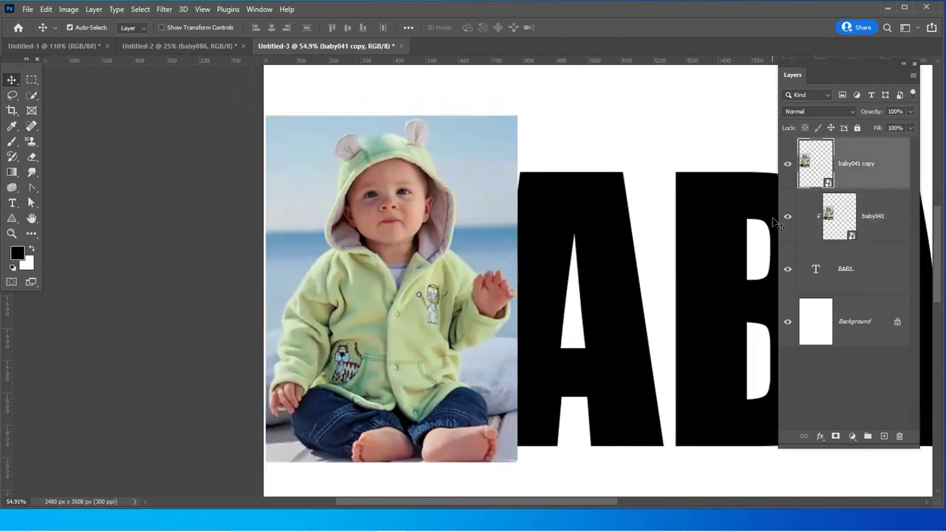
key("ctrl")
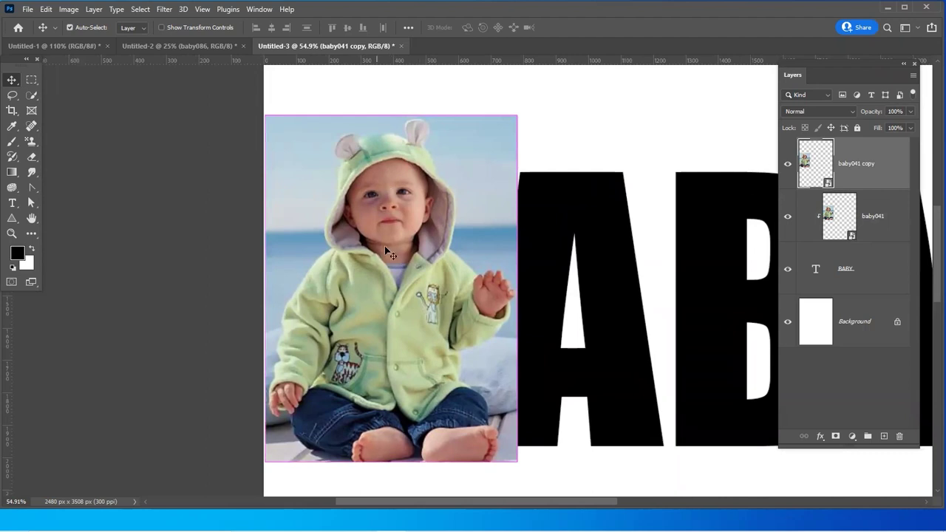
scroll(289, 218, "down", 1)
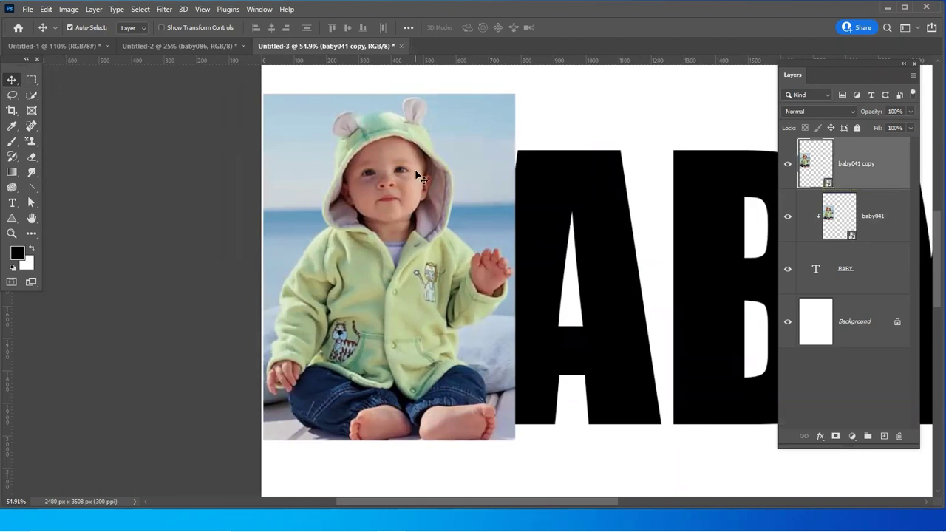
Rasterize the baby041 copy and quick-select the top of the hood, subtracting the sky
right_click(877, 172)
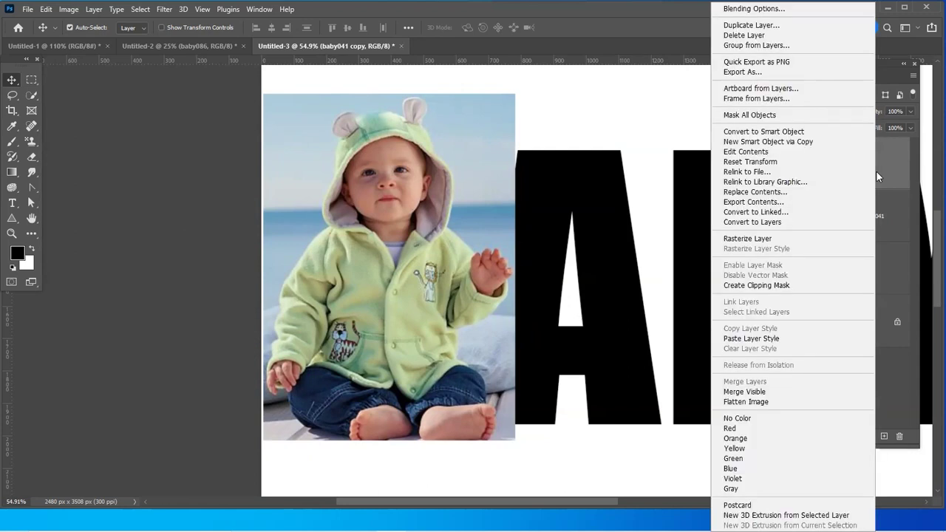
left_click(765, 238)
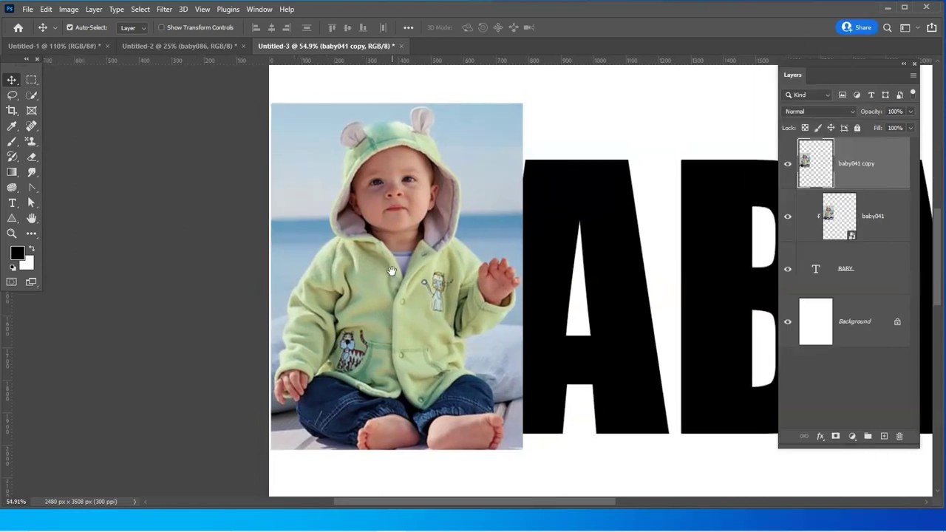
left_click(31, 95)
left_click(82, 106)
scroll(420, 139, "up", 1)
scroll(448, 193, "up", 1)
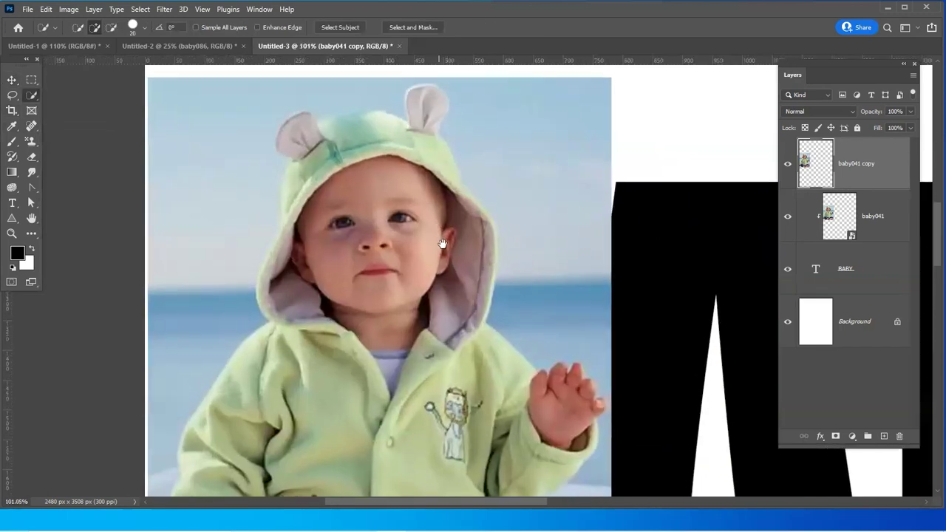
scroll(443, 244, "up", 1)
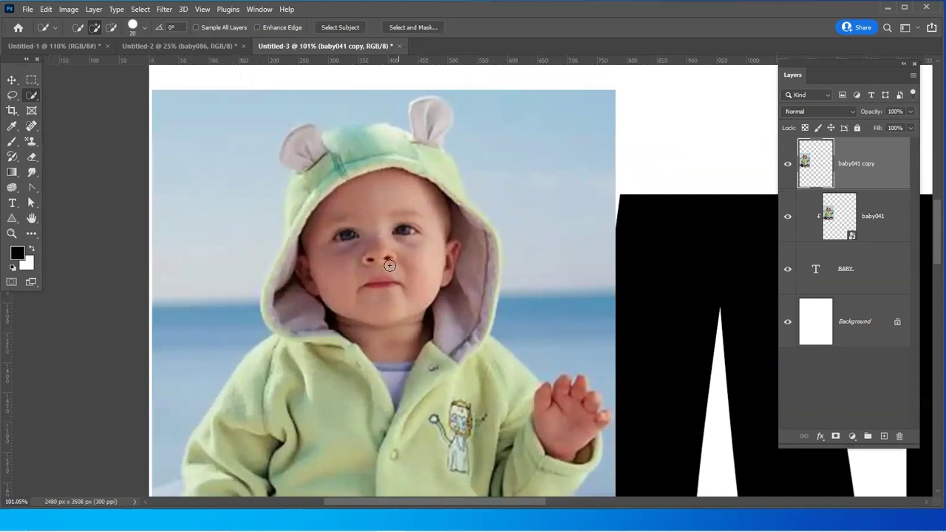
mouse_move(312, 244)
left_mouse_down()
mouse_move(440, 191)
mouse_move(446, 254)
mouse_move(488, 296)
mouse_move(353, 341)
mouse_move(295, 325)
mouse_move(279, 299)
mouse_move(263, 310)
left_mouse_up()
key("alt")
mouse_move(199, 330)
left_mouse_down()
mouse_move(235, 70)
mouse_move(379, 88)
mouse_move(403, 80)
mouse_move(576, 270)
left_mouse_up()
left_click(545, 300)
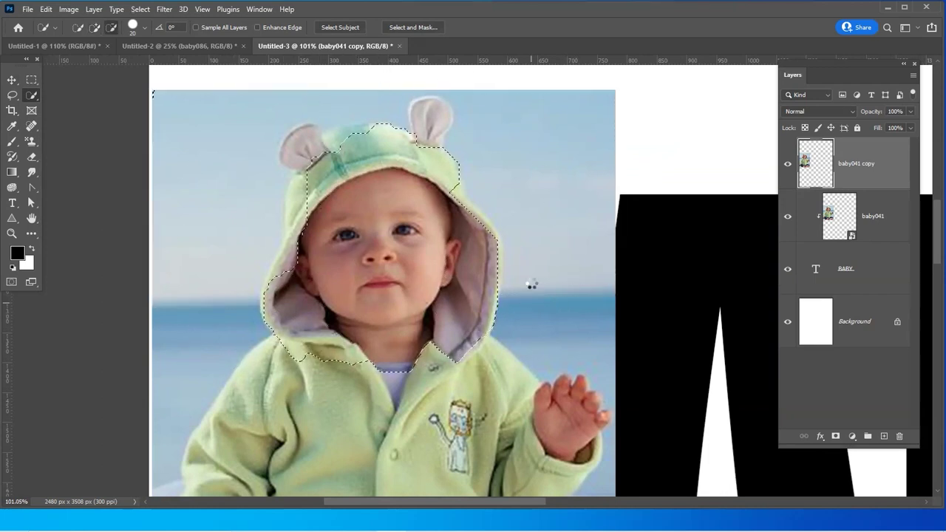
Lasso-add the hood's left edge up to the ear to the selection
key("l")
scroll(327, 193, "up", 2)
scroll(301, 309, "up", 1)
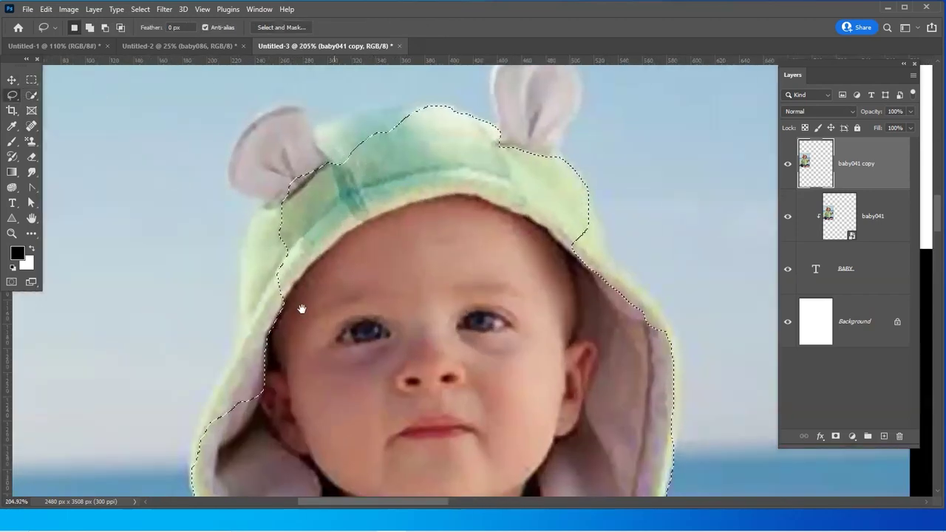
scroll(332, 263, "up", 1)
scroll(322, 288, "up", 1)
left_click_drag(392, 330, 382, 365)
key("shift")
left_click_drag(224, 420, 297, 283)
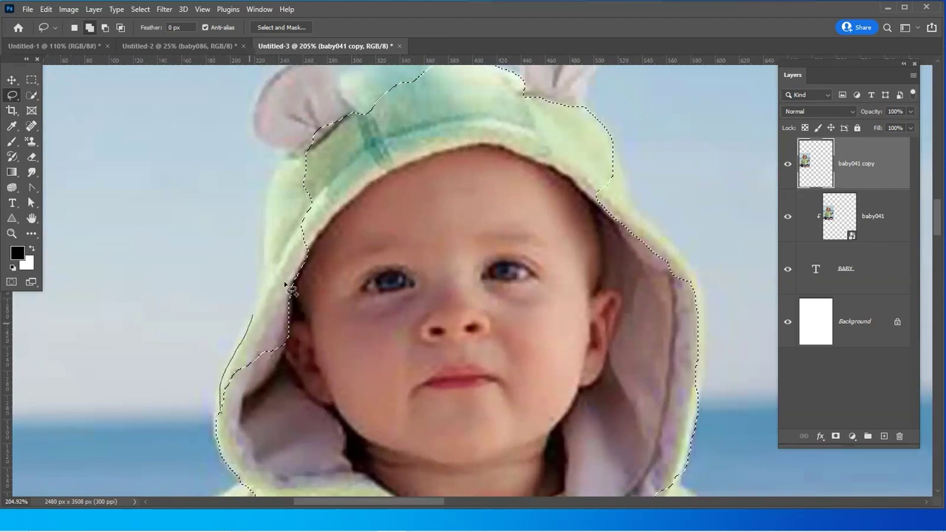
left_click_drag(358, 188, 359, 255)
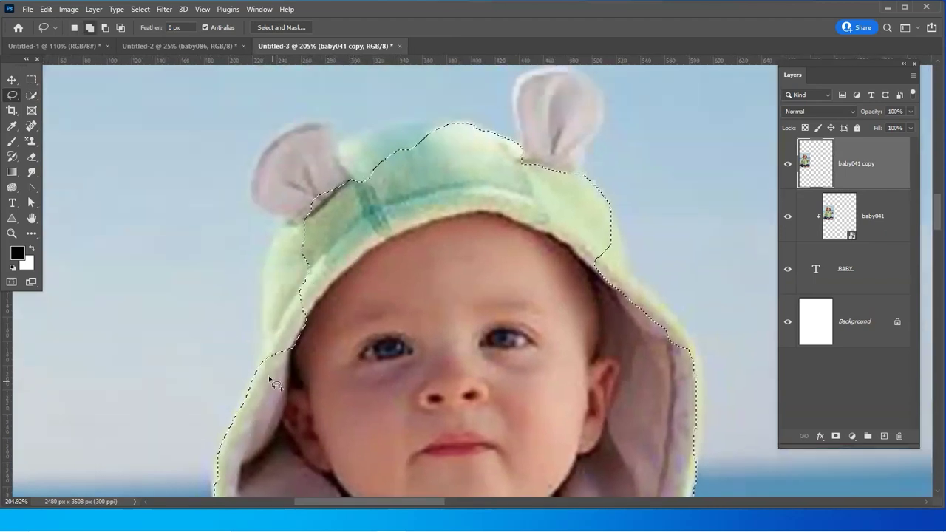
mouse_move(261, 352)
left_mouse_down()
mouse_move(289, 129)
mouse_move(363, 135)
mouse_move(443, 122)
mouse_move(485, 450)
mouse_move(431, 407)
left_mouse_up()
Lasso-add the right ear and the hood's right edge down toward the face
scroll(401, 418, "up", 4)
scroll(402, 418, "right", 2)
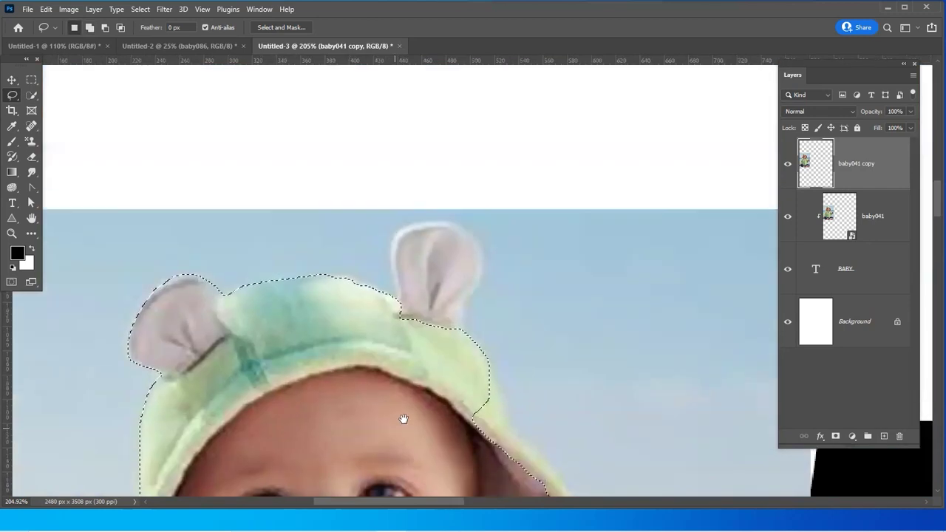
mouse_move(392, 303)
left_mouse_down()
mouse_move(402, 274)
mouse_move(394, 249)
mouse_move(422, 222)
mouse_move(469, 233)
mouse_move(484, 257)
mouse_move(464, 346)
left_mouse_up()
scroll(325, 429, "down", 5)
scroll(326, 429, "right", 2)
mouse_move(415, 199)
left_mouse_down()
mouse_move(459, 300)
mouse_move(497, 340)
mouse_move(502, 414)
left_mouse_up()
scroll(380, 255, "down", 2)
scroll(380, 256, "right", 2)
mouse_move(386, 235)
left_mouse_down()
mouse_move(434, 284)
mouse_move(429, 417)
mouse_move(310, 382)
left_mouse_up()
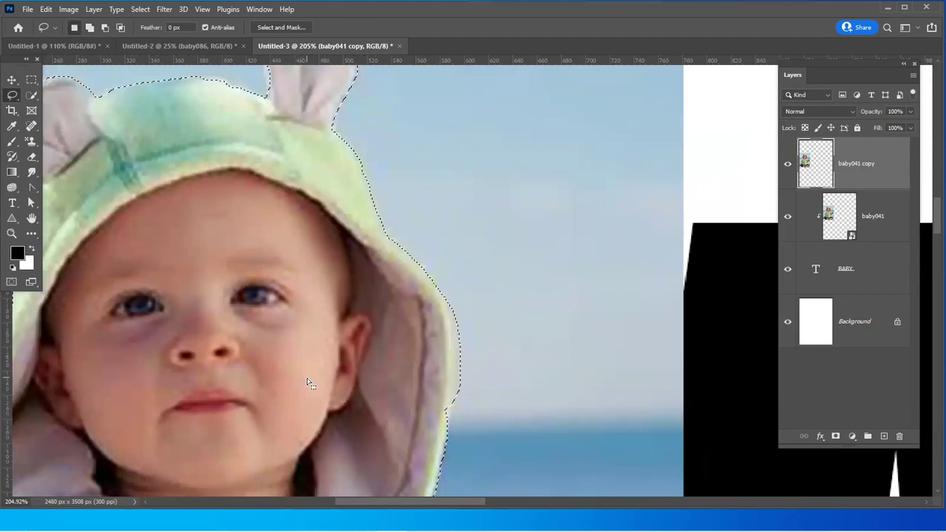
scroll(441, 243, "down", 2)
left_click_drag(442, 181, 447, 340)
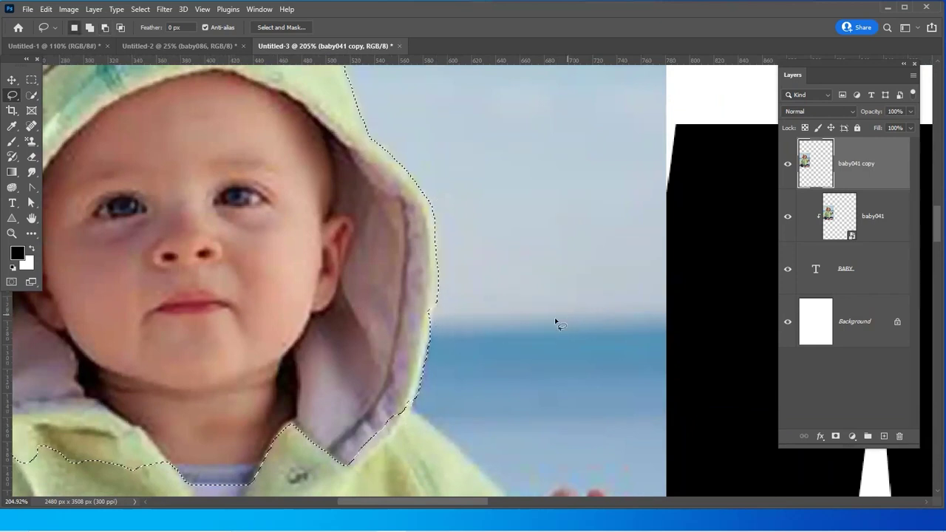
scroll(554, 319, "down", 1)
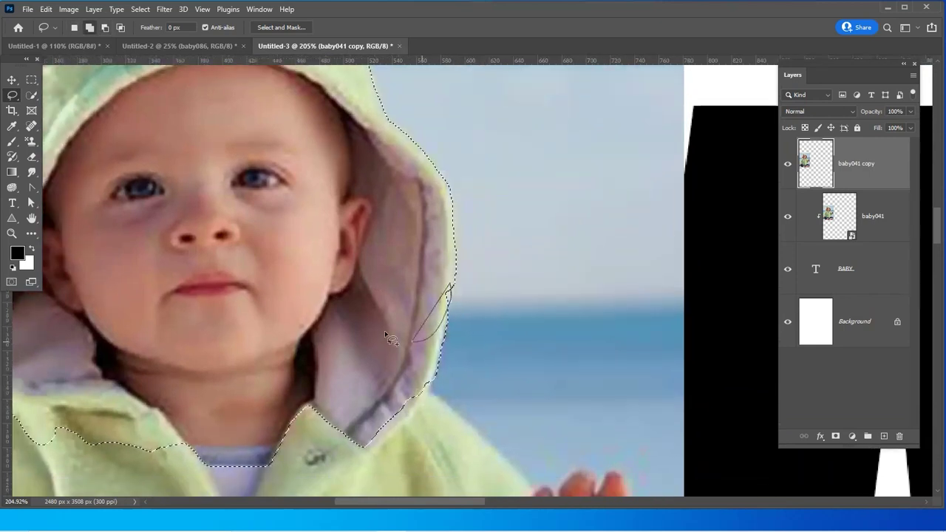
left_click_drag(292, 397, 583, 358)
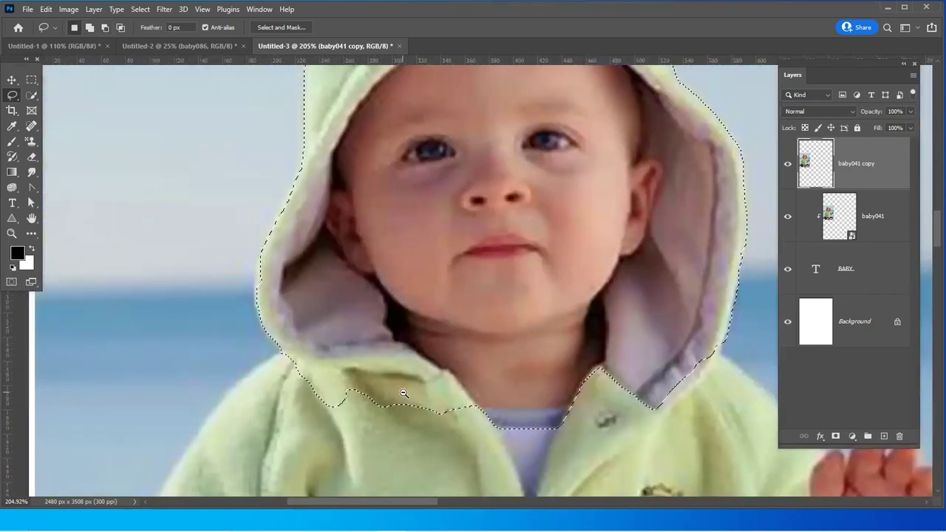
scroll(463, 345, "down", 3)
scroll(463, 345, "down", 1)
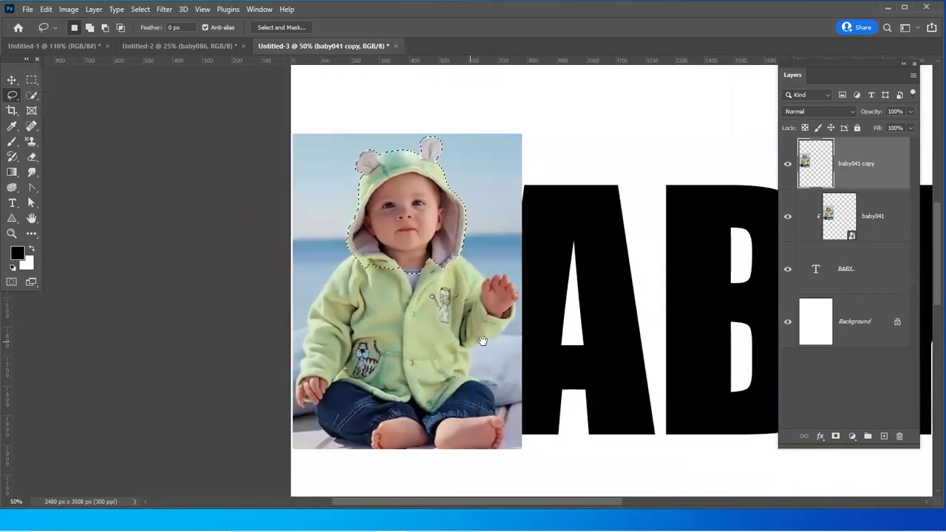
Delete everything outside the baby's head on the copy layer and deselect
scroll(486, 338, "up", 1)
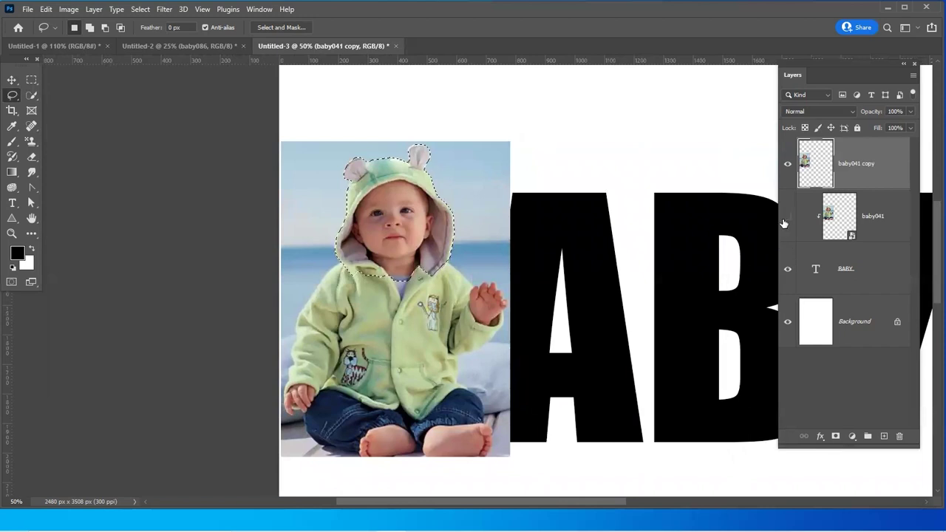
key("ctrl+shift+i")
key("Delete")
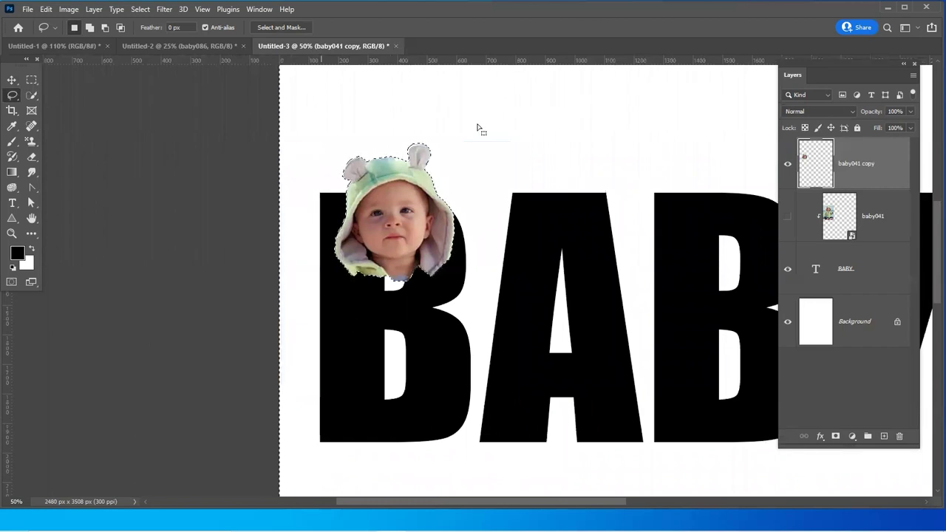
key("ctrl+d")
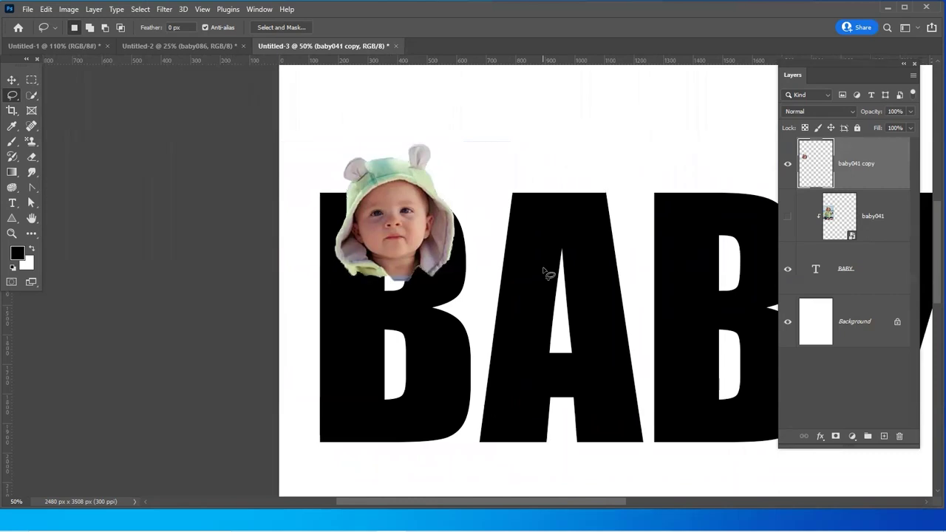
Compare the head and full photo layers, then hide both baby photo layers
left_click(788, 166)
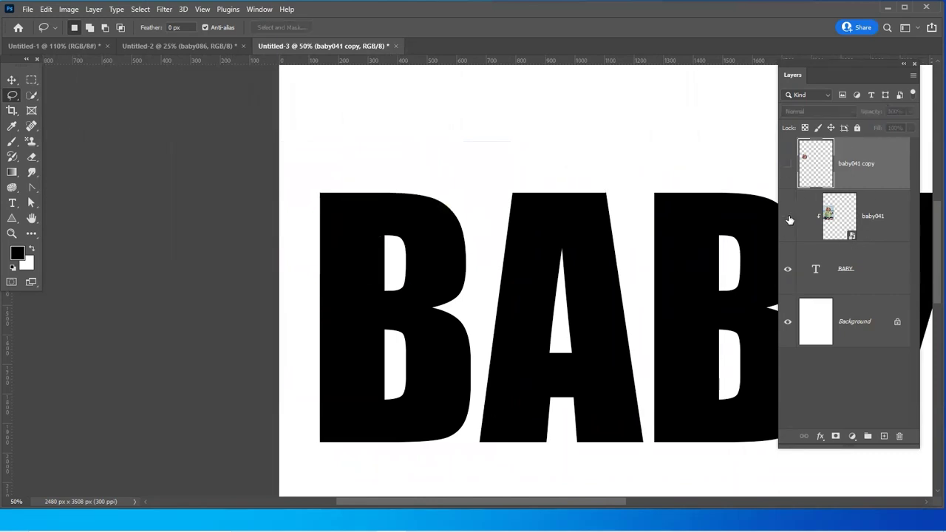
left_click(788, 216)
left_click(788, 216)
left_click(788, 216)
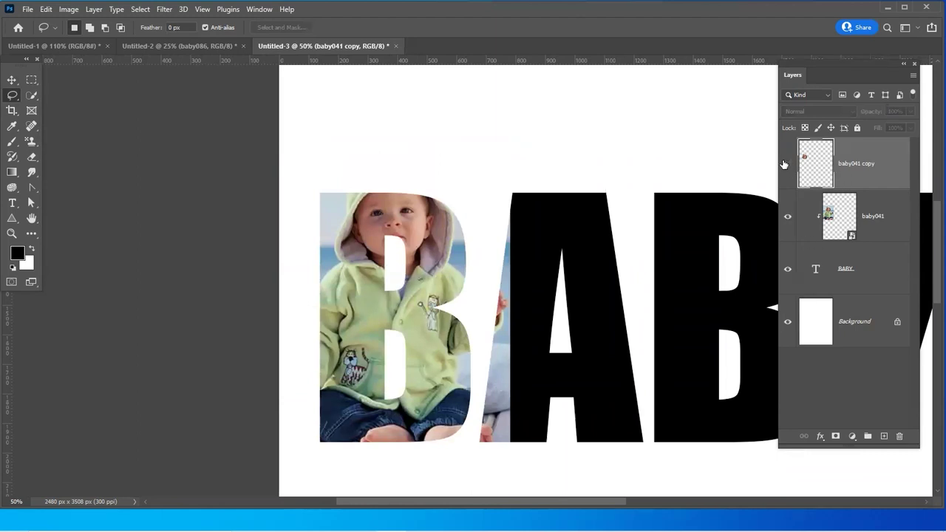
left_click(787, 164)
left_click(786, 165)
left_click(787, 164)
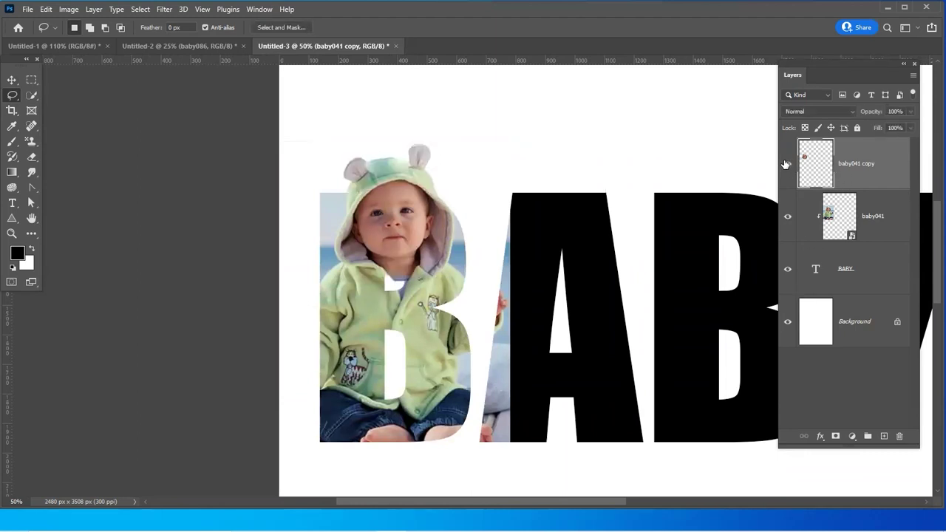
left_click(787, 164)
left_click(786, 164)
left_click_drag(409, 207, 469, 298)
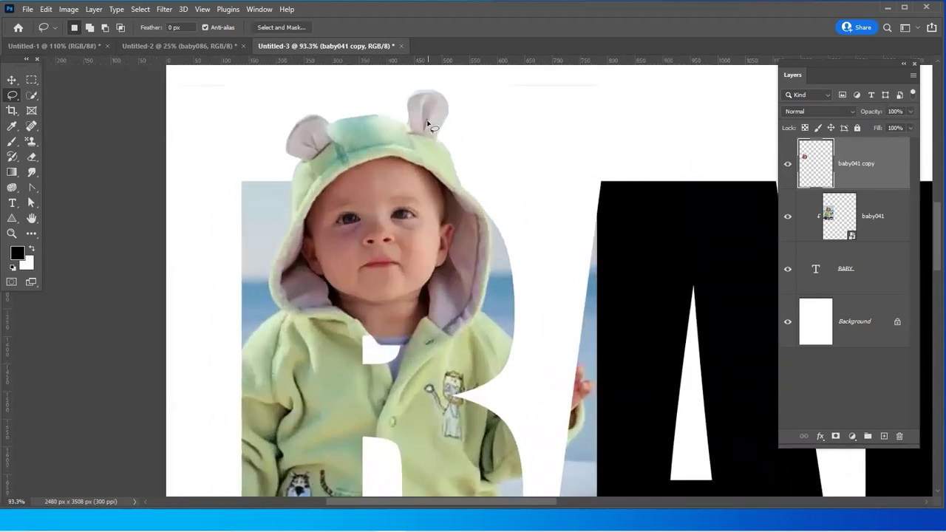
left_click_drag(493, 334, 485, 278)
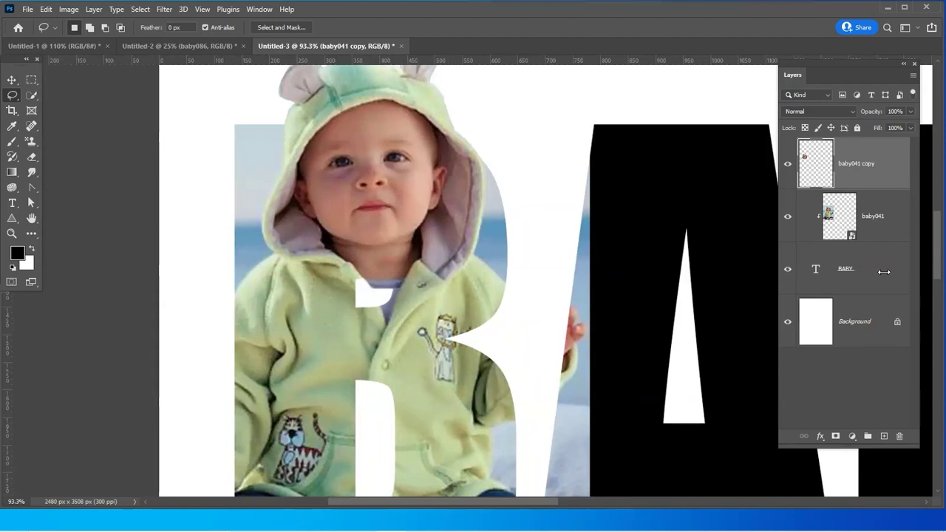
left_click_drag(792, 161, 788, 239)
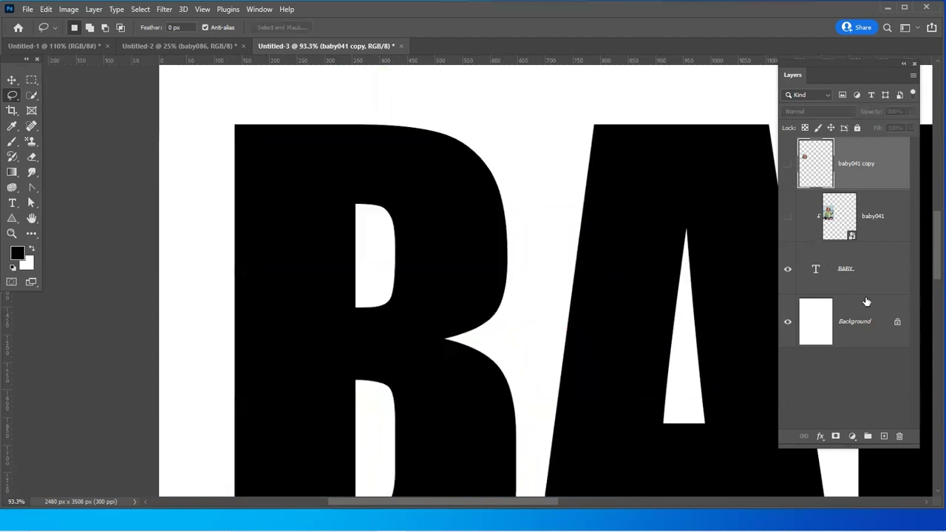
Magic Wand-select the B's inner white gap on the BABY layer with Contiguous on
left_click(813, 275)
left_click(31, 95)
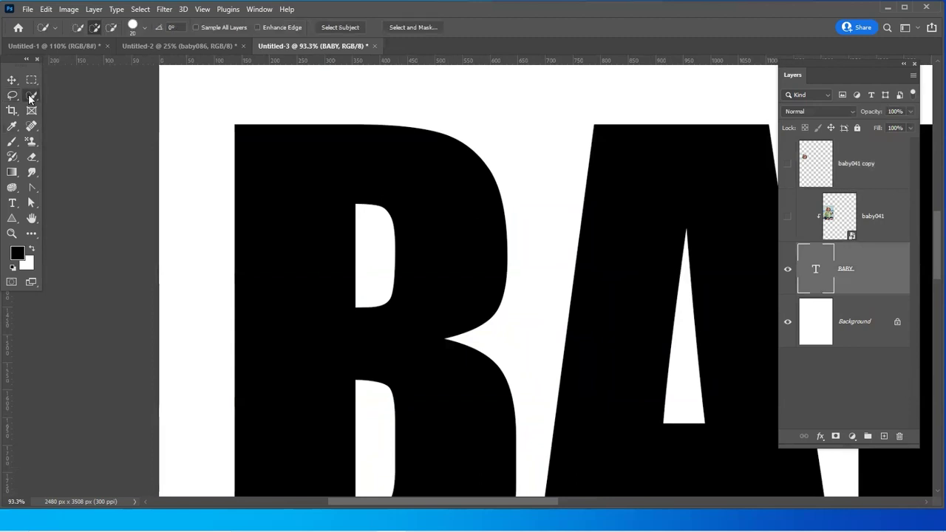
right_click(34, 91)
left_click(83, 118)
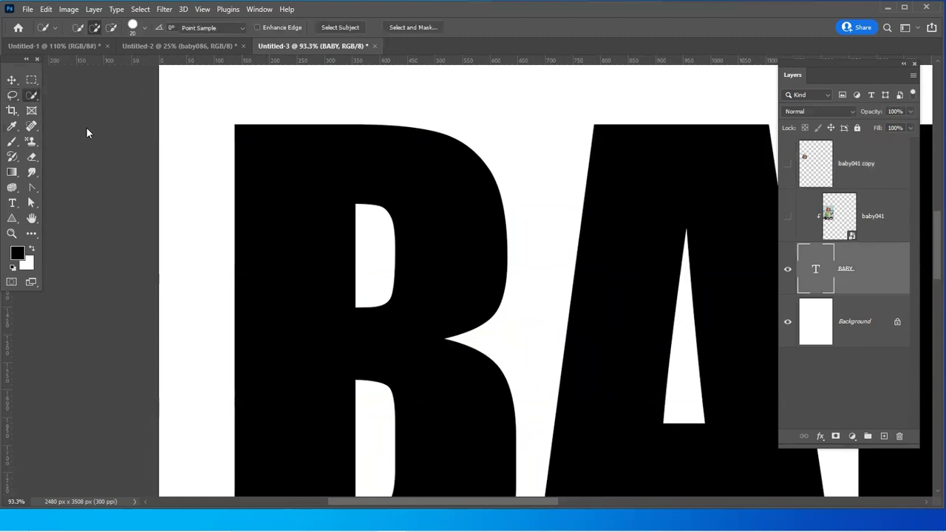
left_click(375, 244)
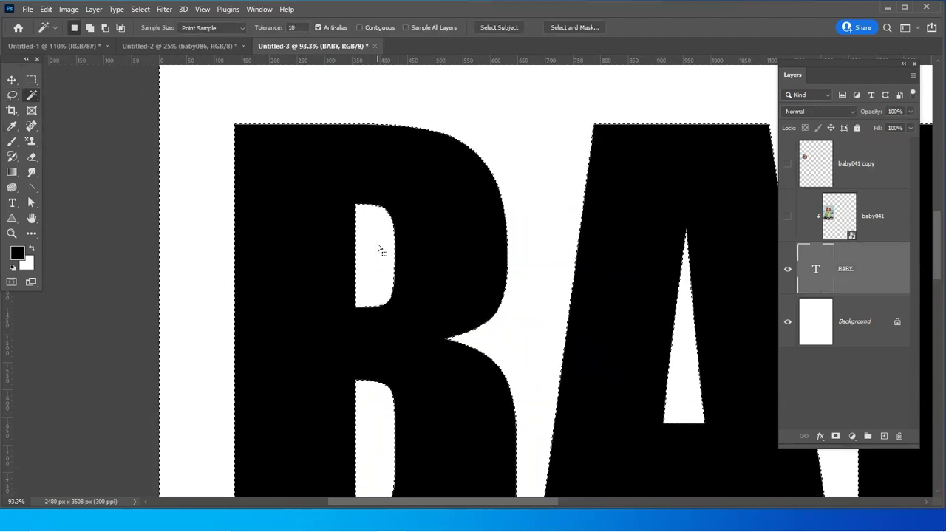
left_click(360, 28)
left_click(383, 253)
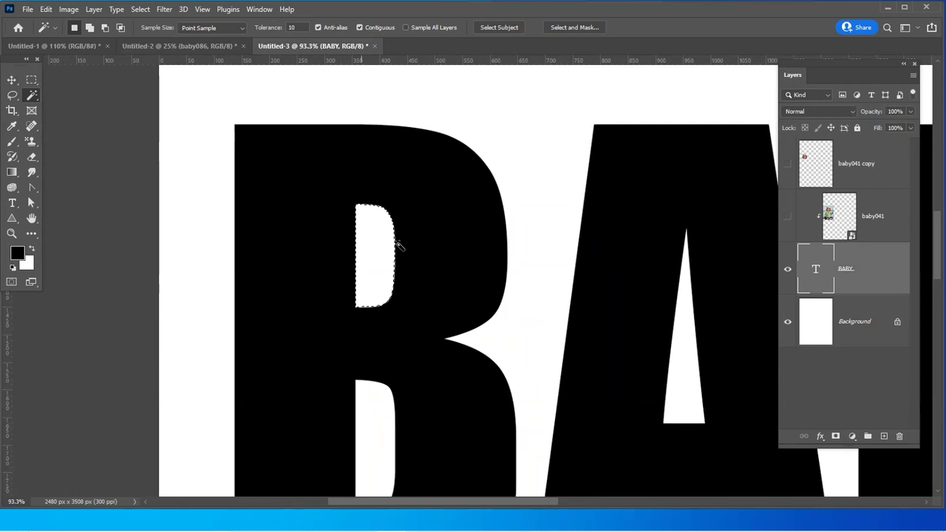
Delete that gap from the baby head layer, deselect, and show the full baby041 photo
left_click(834, 164)
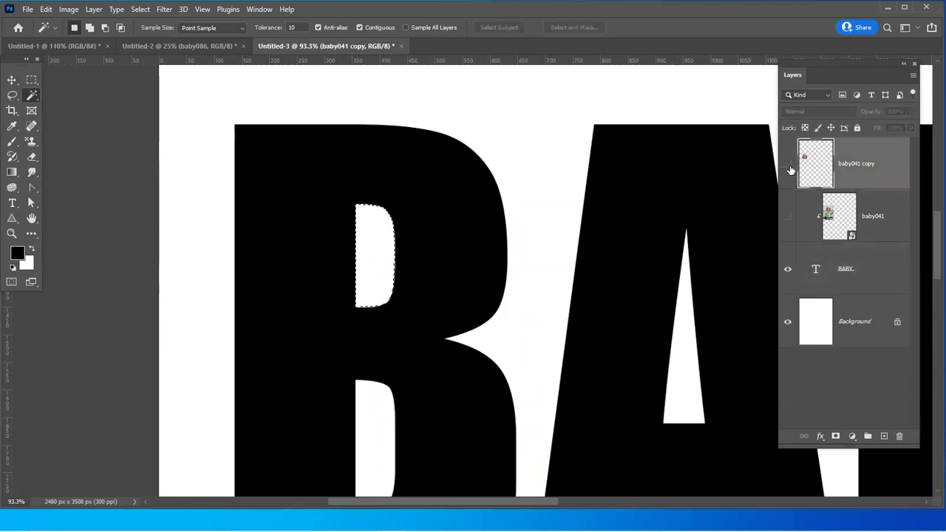
left_click(788, 163)
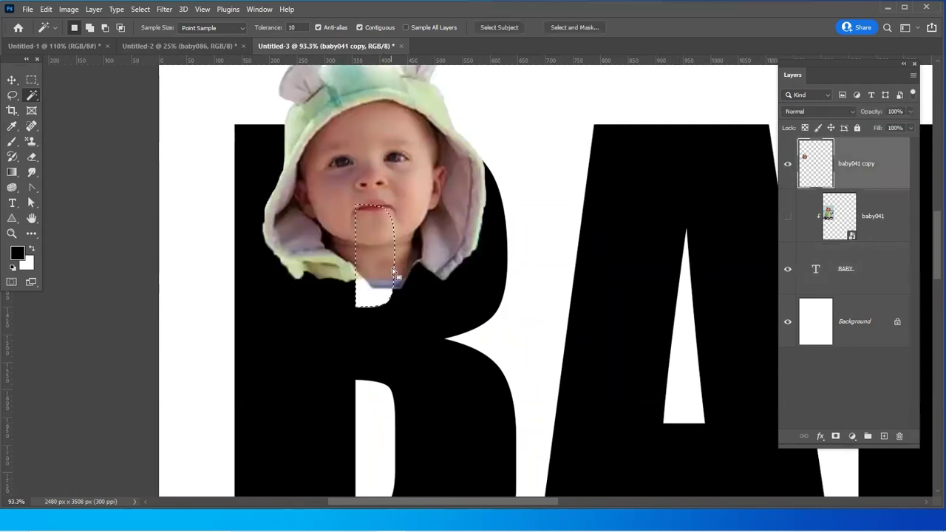
key("Delete")
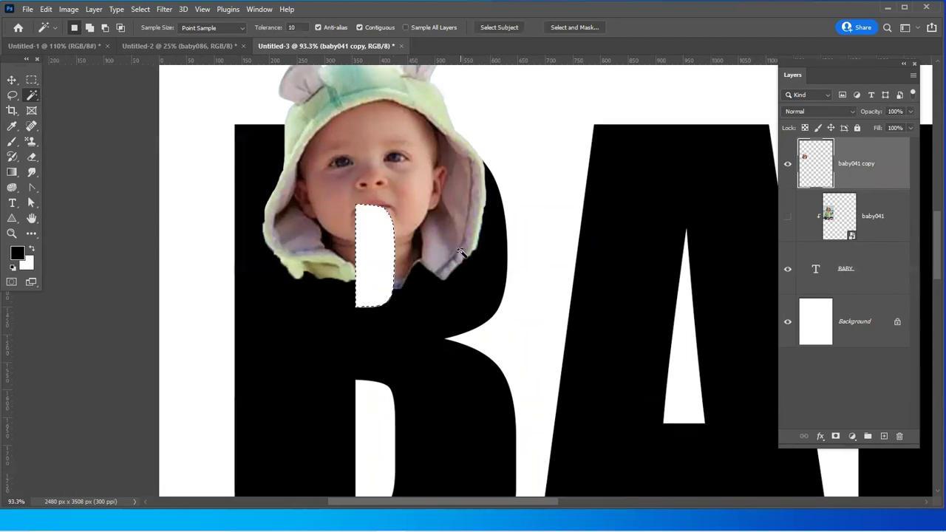
key("ctrl+d")
scroll(439, 274, "down", 1)
scroll(439, 274, "down", 1)
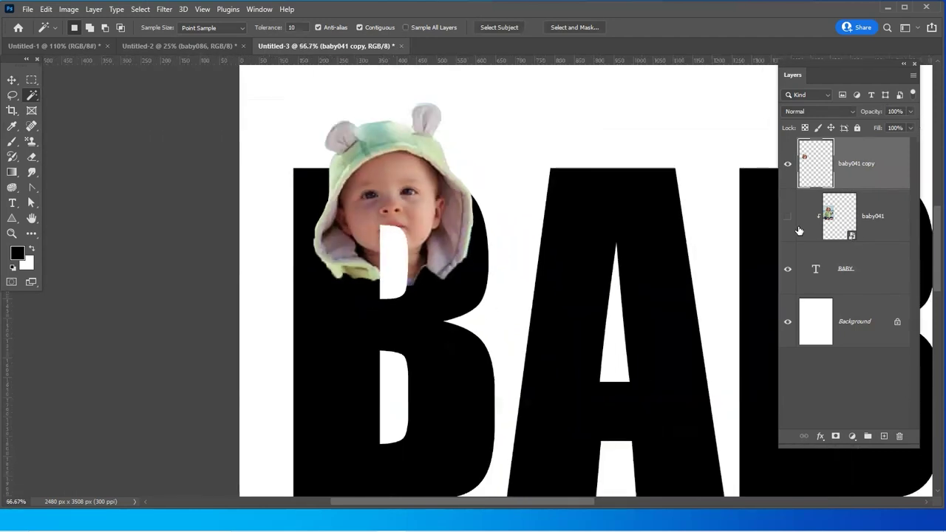
left_click(788, 219)
scroll(438, 290, "down", 2)
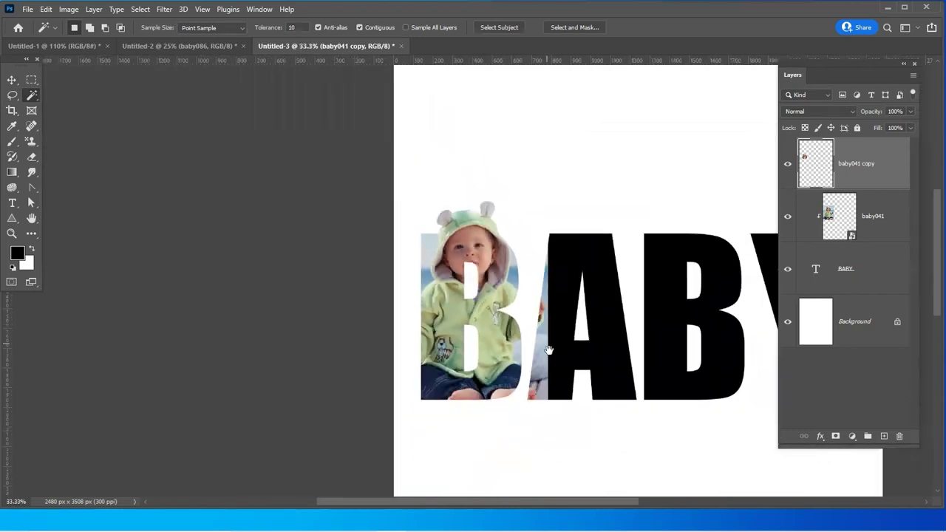
scroll(438, 291, "up", 2)
scroll(412, 258, "up", 2)
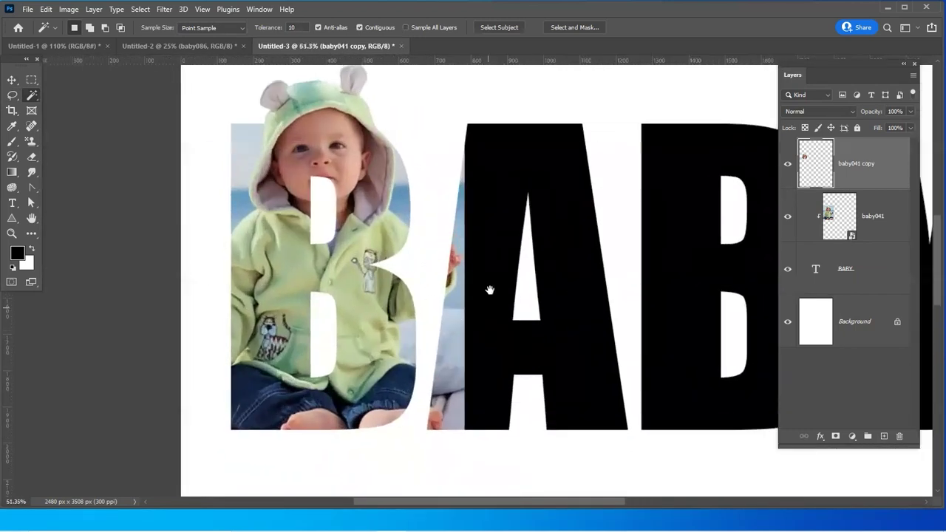
scroll(490, 289, "up", 1)
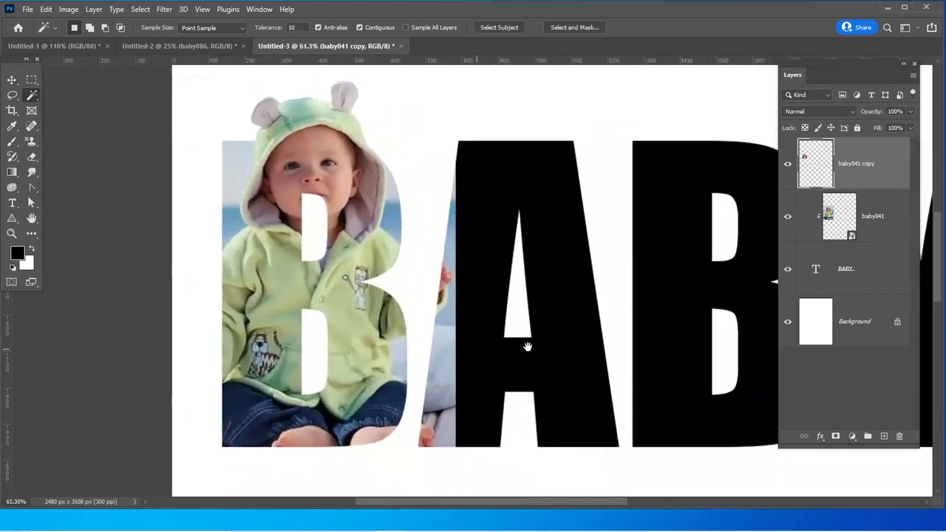
left_click_drag(527, 346, 509, 336)
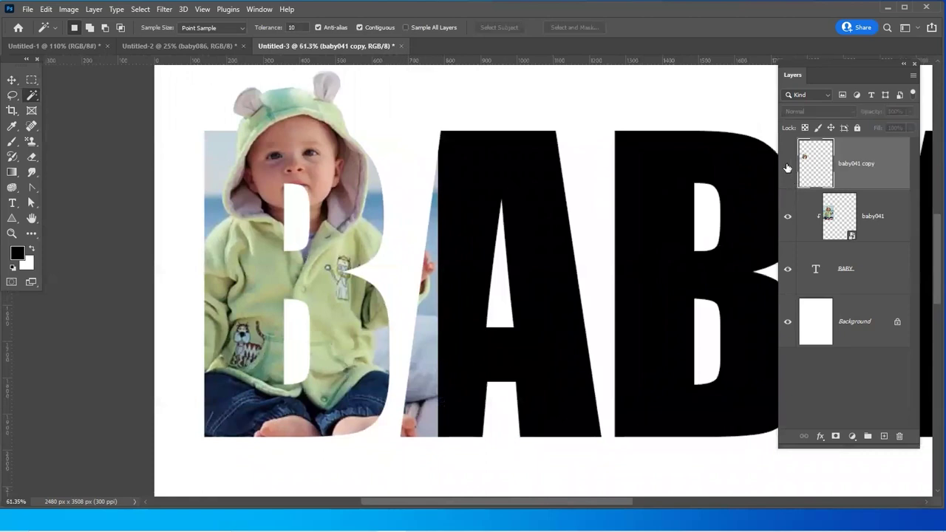
left_click(872, 226)
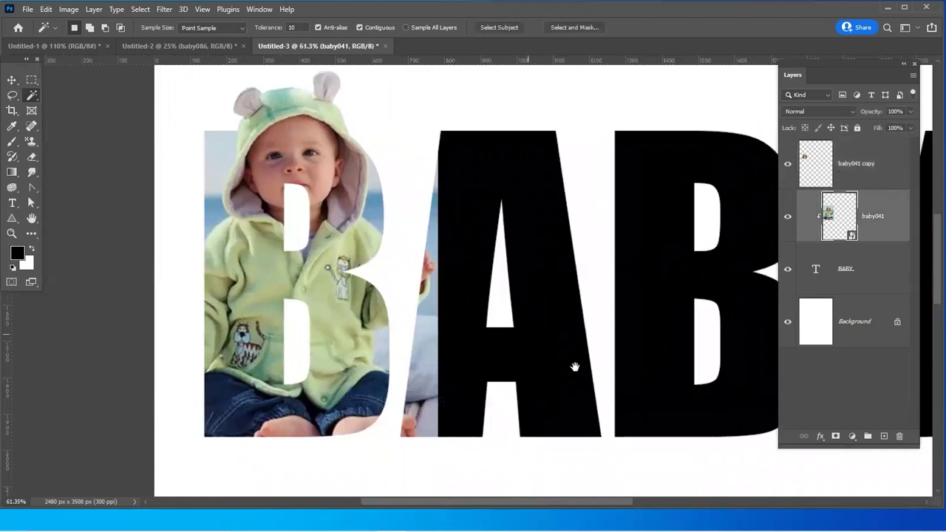
Toggle the baby head layer on and off to compare the cut-out result
left_click_drag(575, 367, 546, 338)
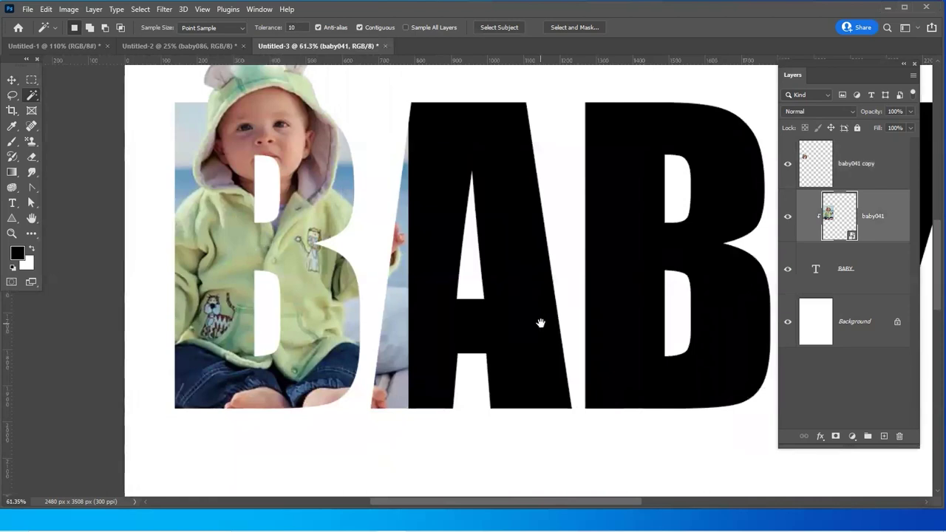
scroll(540, 323, "up", 3)
scroll(503, 301, "left", 2)
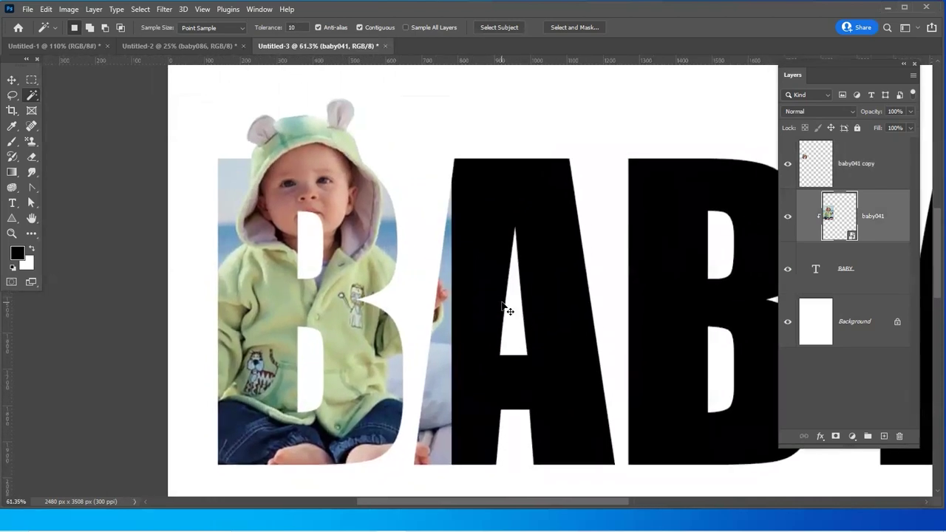
left_click(788, 163)
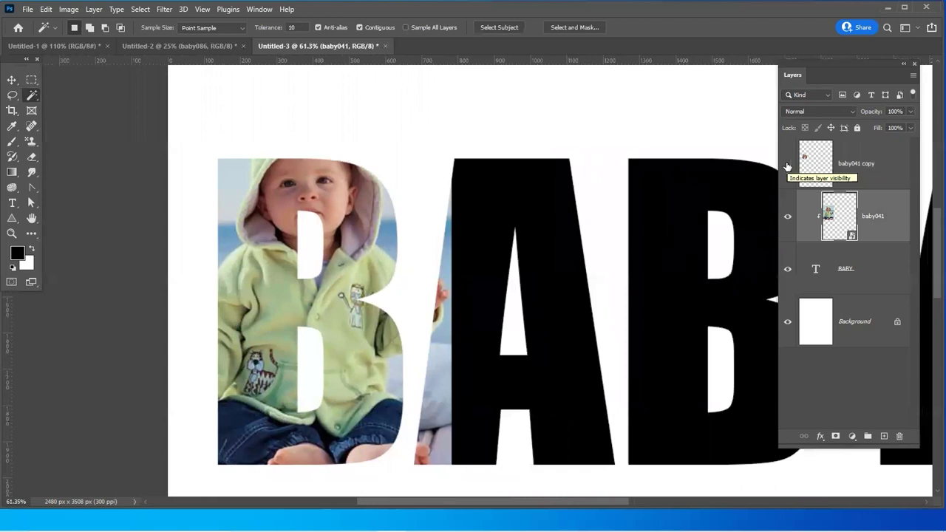
left_click(788, 164)
left_click(788, 164)
left_click(788, 164)
left_click(788, 164)
left_click(788, 164)
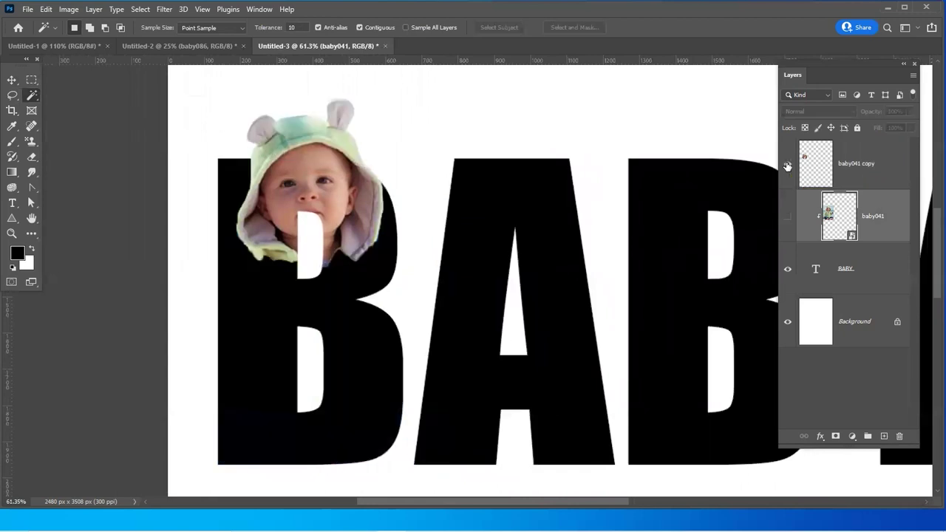
Undo the gap deletion to restore the chin, deselect, and hide the head layer
key("ctrl+z")
key("ctrl+d")
scroll(532, 323, "down", 3)
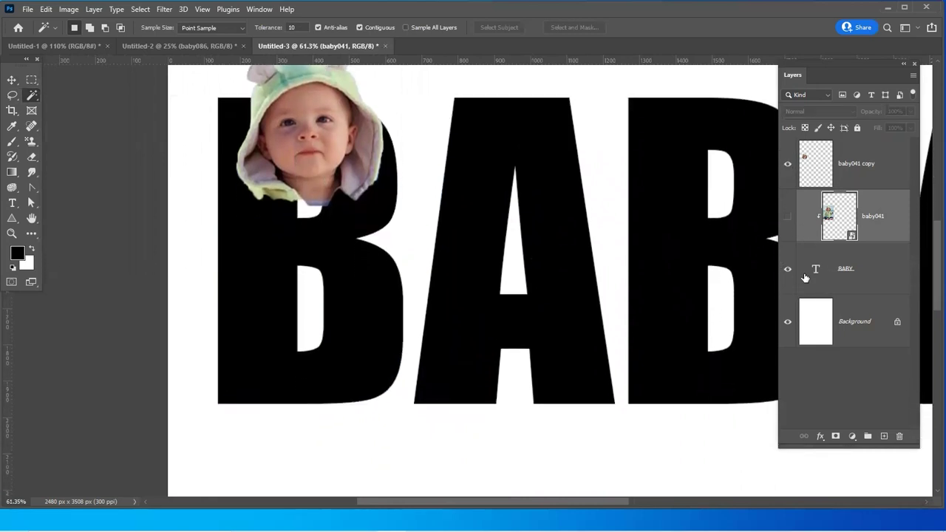
left_click(788, 164)
left_click(788, 163)
left_click(788, 164)
left_click(788, 164)
scroll(444, 270, "up", 2)
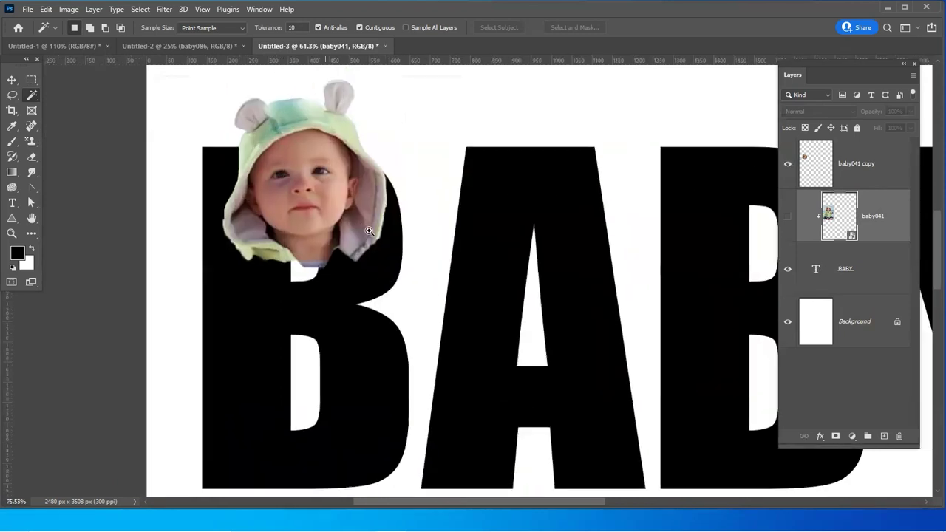
scroll(586, 285, "up", 3)
left_click(788, 163)
left_click(788, 163)
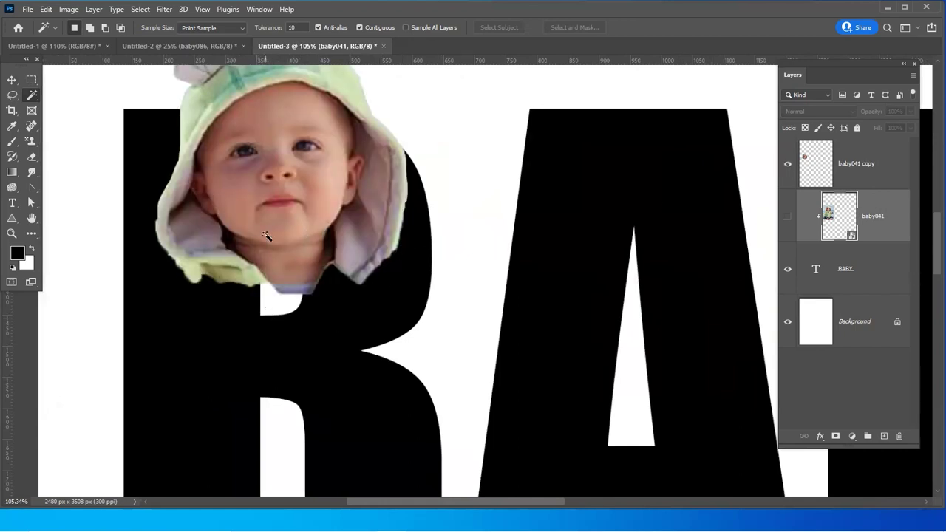
left_click(839, 164)
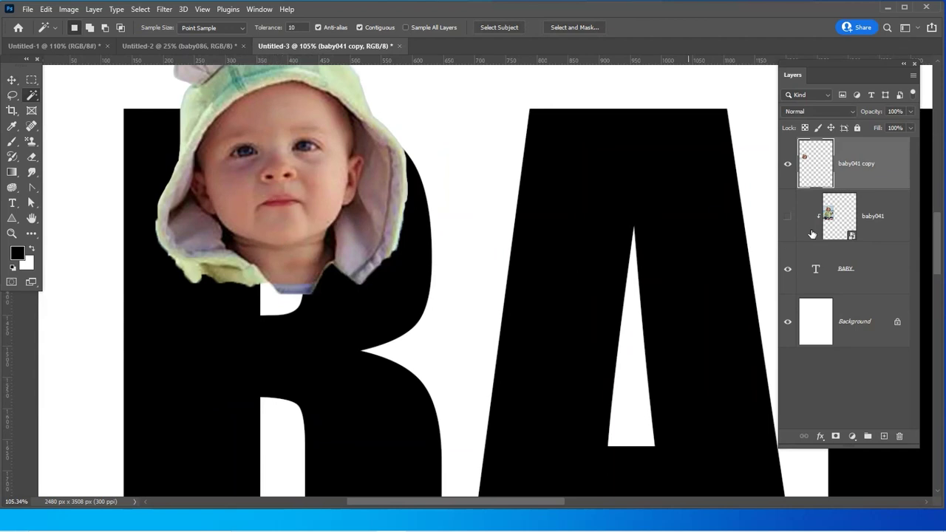
left_click(788, 164)
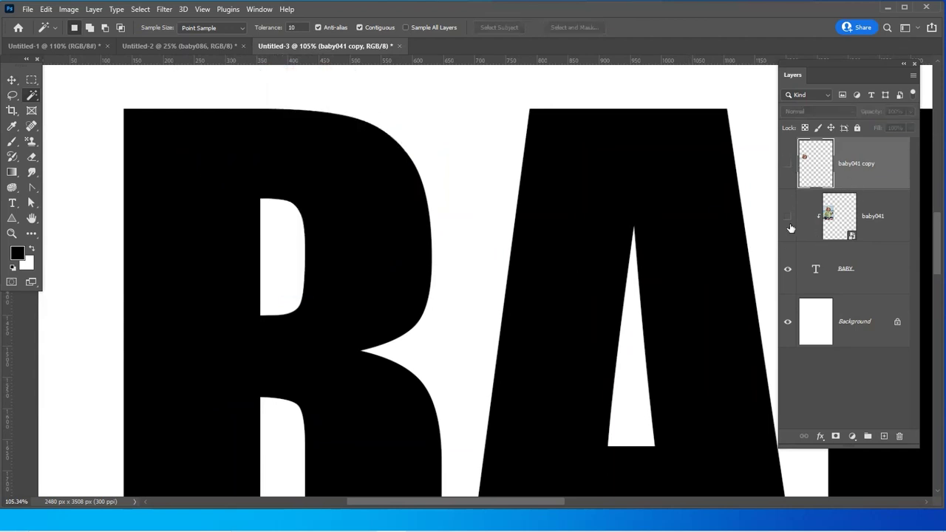
Magic Wand-select the white hole inside the B on the BABY text layer
left_click(839, 272)
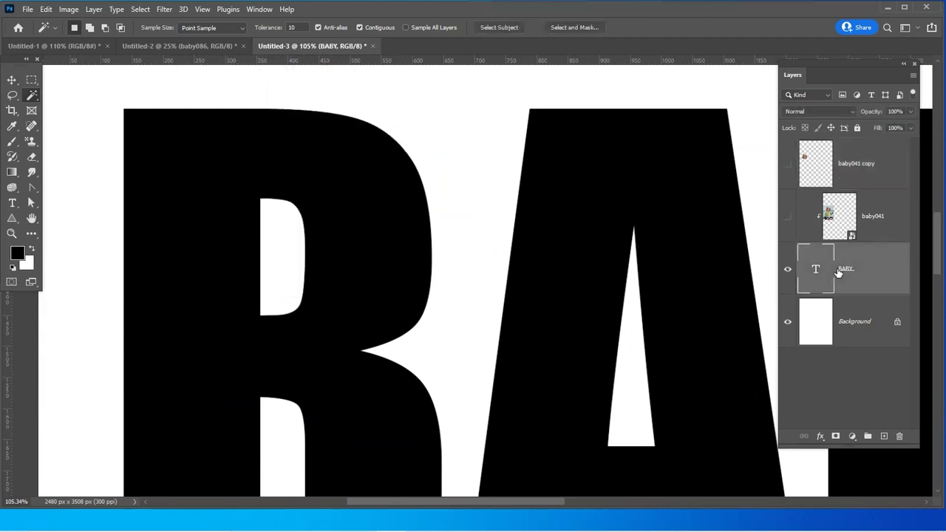
right_click(31, 97)
left_click(78, 119)
left_click(281, 257)
Delete the B's hole from the baby041 copy head, deselect, and show baby041 again
left_click(859, 168)
left_click(788, 165)
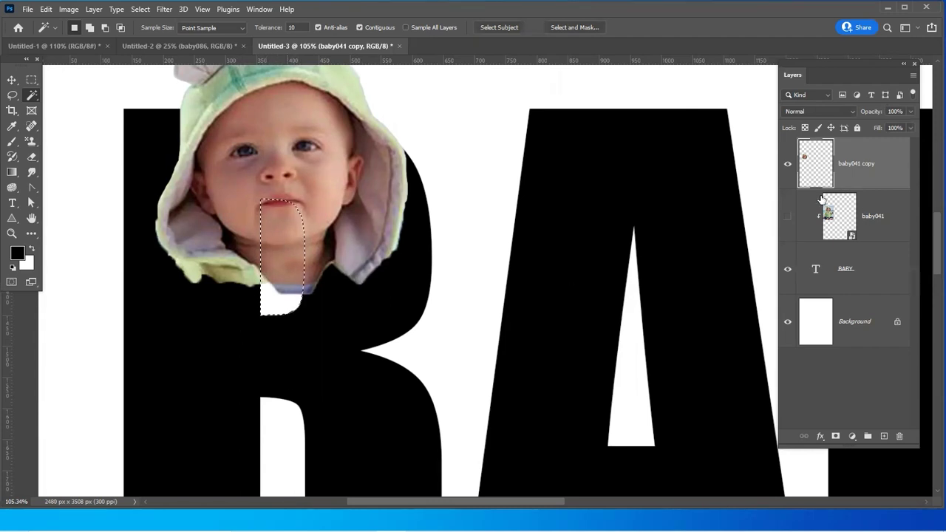
left_click(788, 164)
left_click(788, 164)
key("Delete")
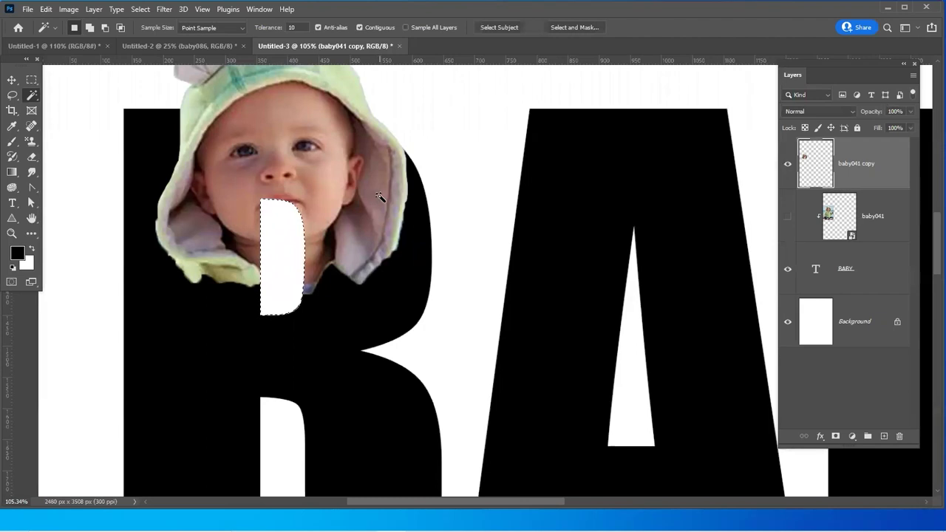
key("ctrl+d")
scroll(389, 251, "down", 2)
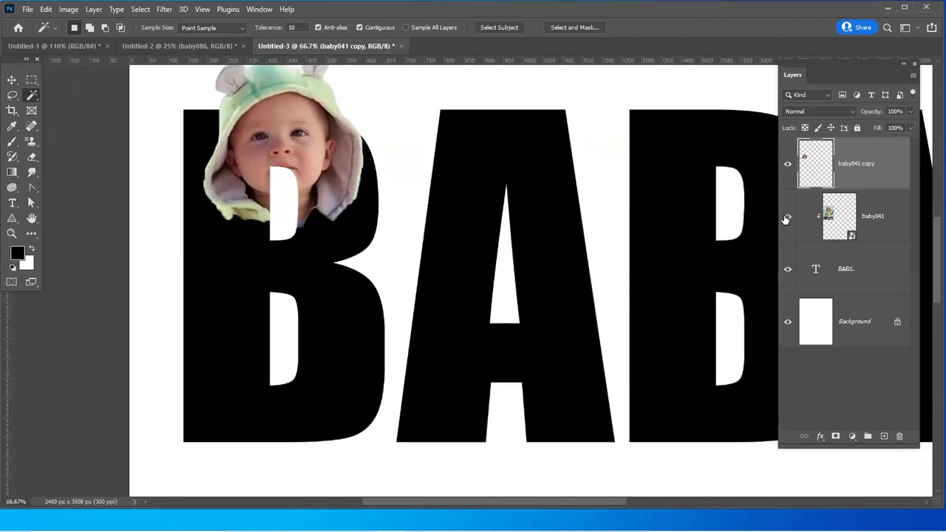
left_click(787, 217)
scroll(420, 285, "down", 1)
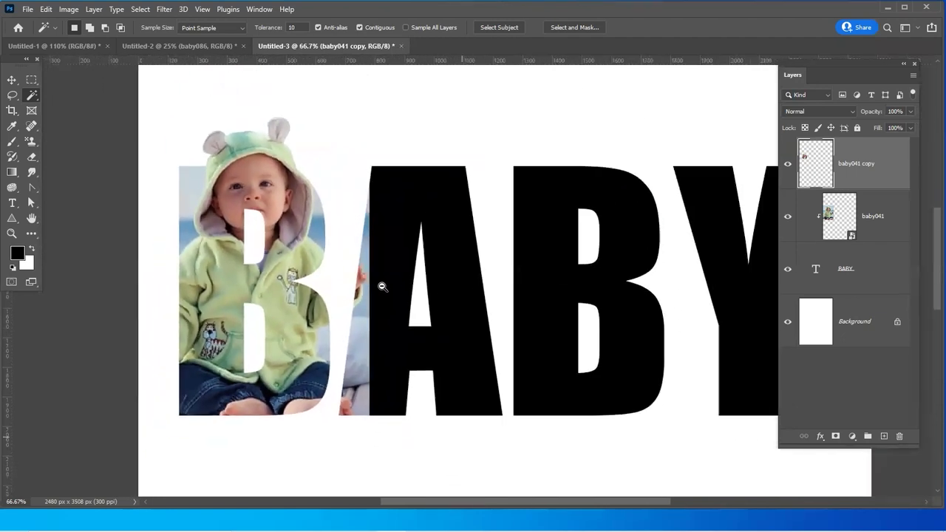
left_click(829, 242)
left_click(788, 216)
left_click(788, 216)
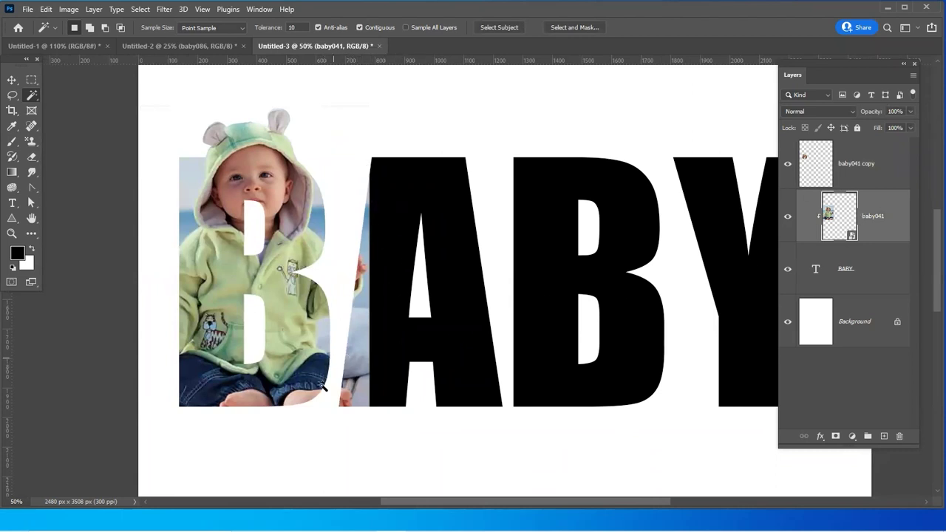
Rasterize the baby041 layer and outline the A's left edge with the Polygonal Lasso
right_click(883, 230)
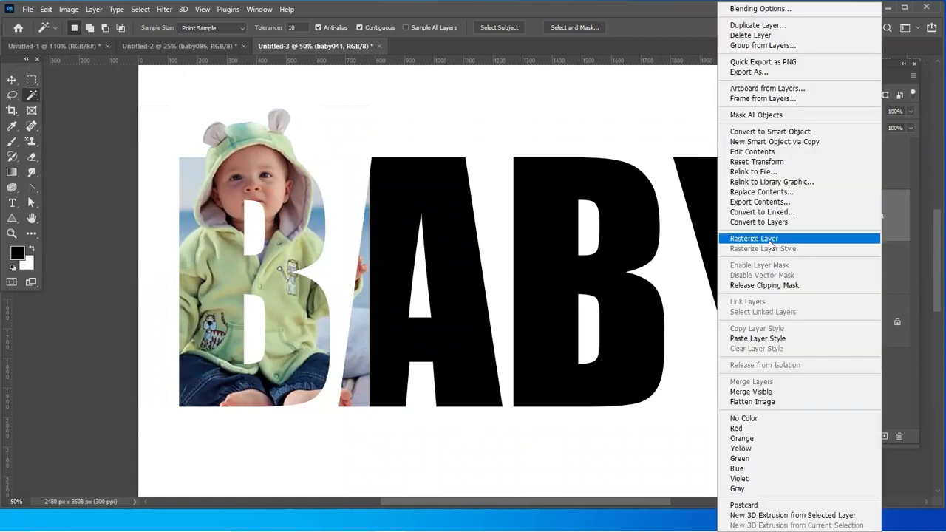
left_click(770, 241)
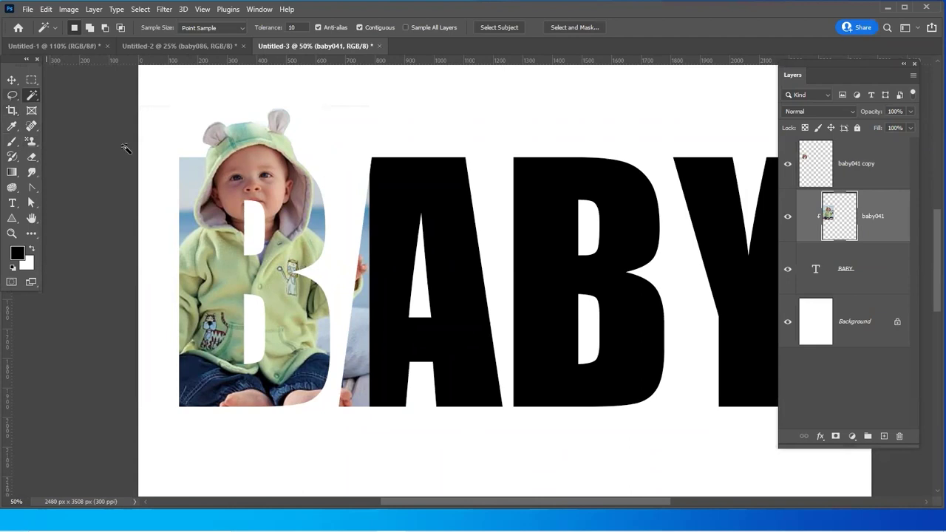
left_click(11, 94)
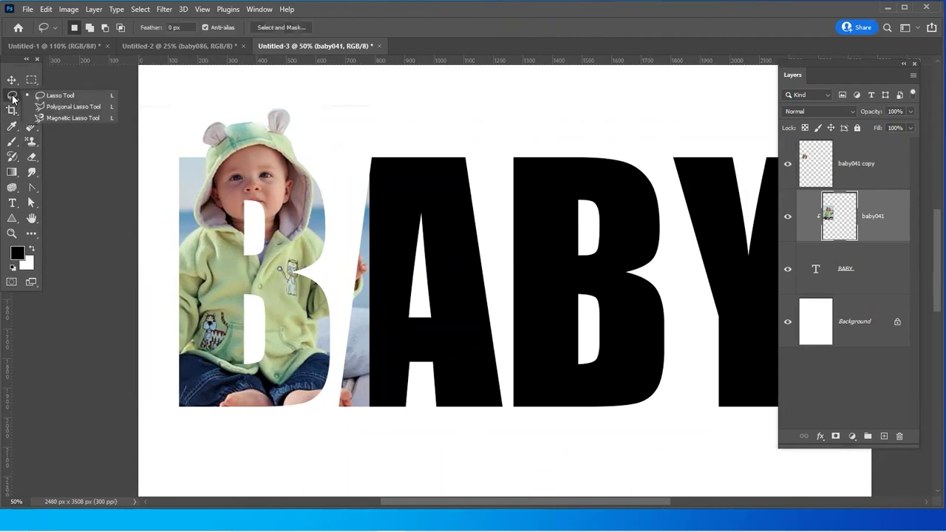
left_click(70, 106)
left_click(365, 130)
left_click(326, 435)
left_click(430, 445)
left_click(436, 320)
left_click(367, 131)
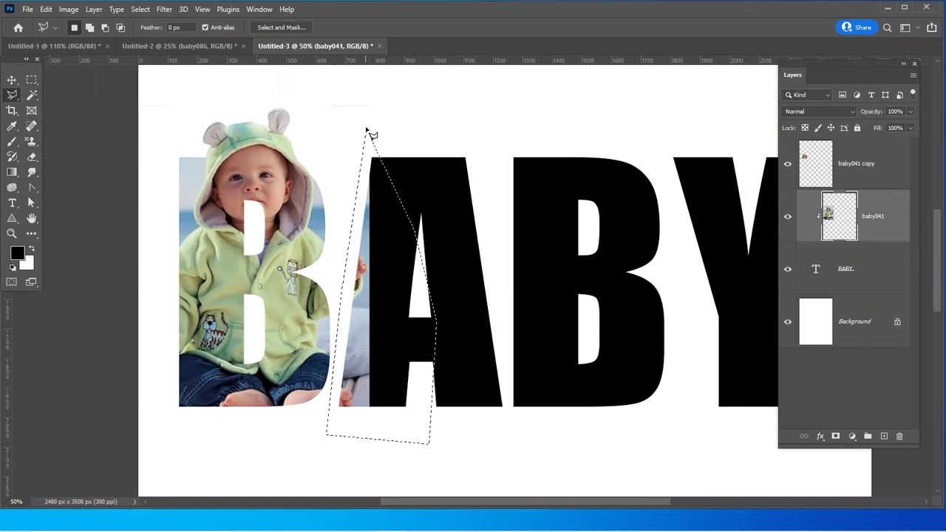
Delete the baby photo overflow covering the A and deselect
key("Delete")
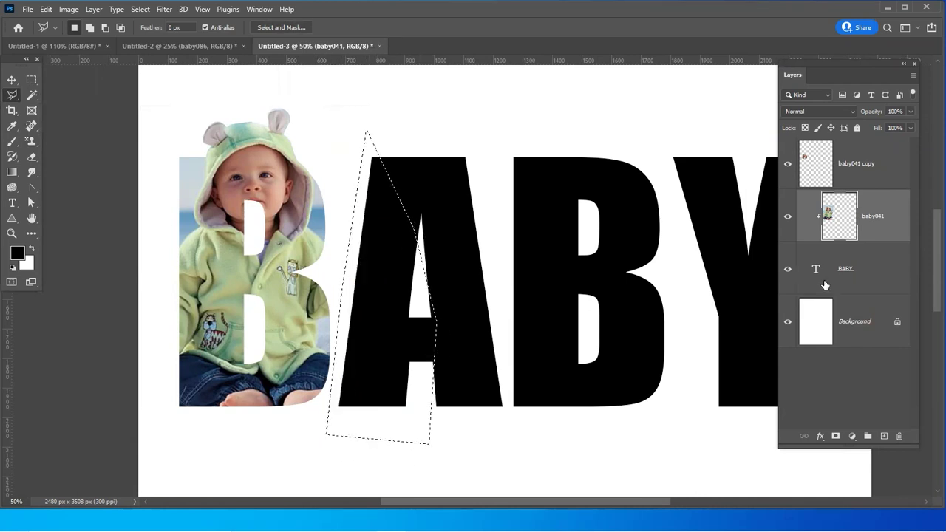
key("ctrl+d")
left_click_drag(454, 259, 422, 281)
left_click_drag(523, 345, 492, 358)
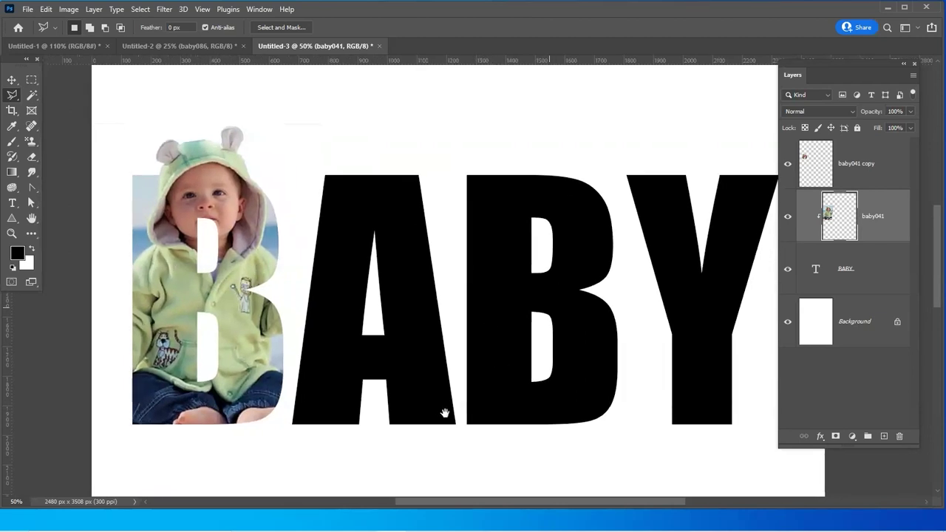
left_click_drag(444, 412, 437, 399)
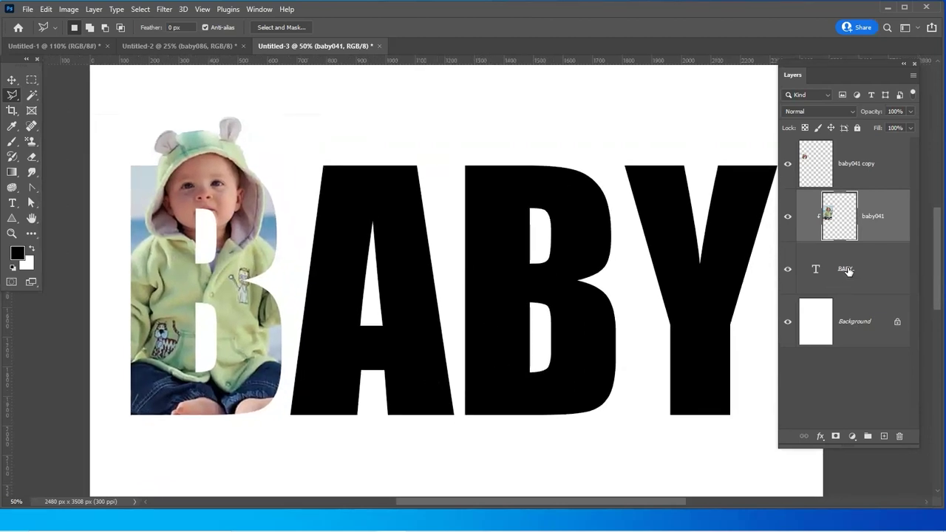
left_click(850, 271)
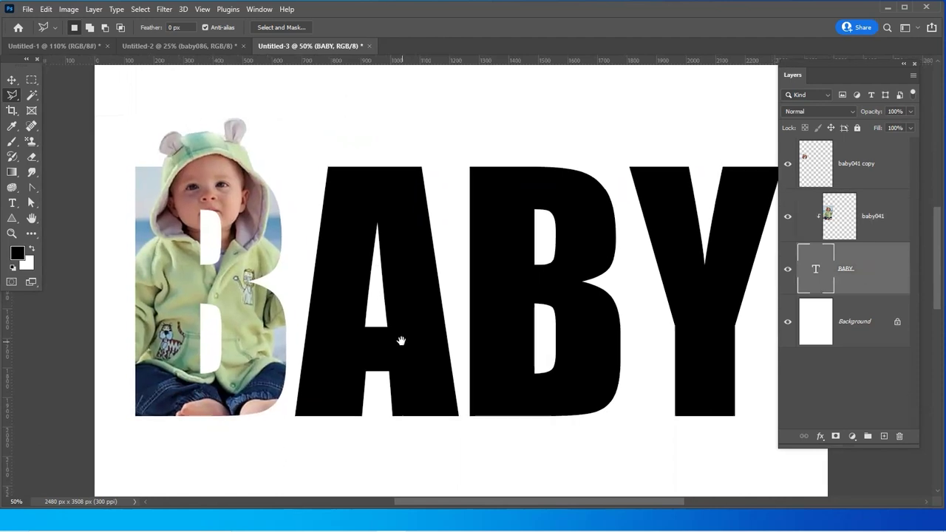
Place the baby038 girl-in-pink photo as an embedded layer and commit it
left_click(11, 80)
left_click(26, 9)
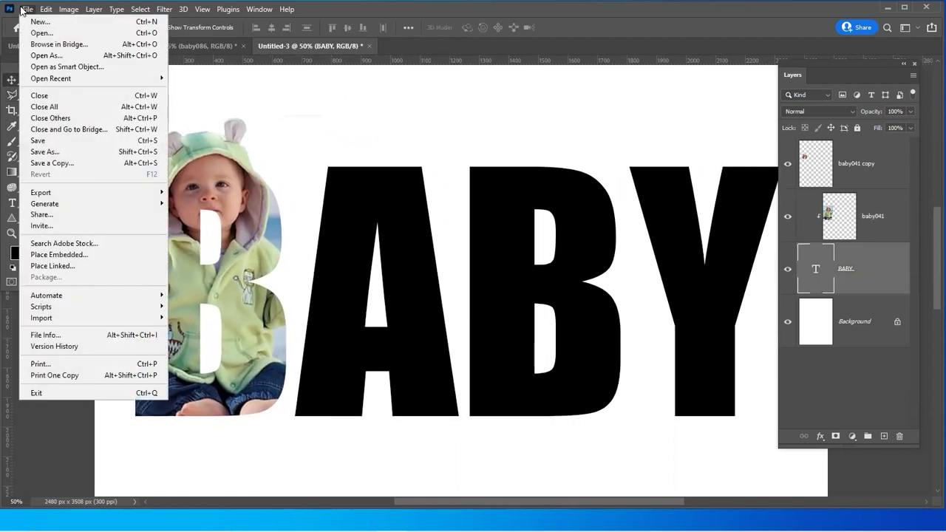
left_click(61, 256)
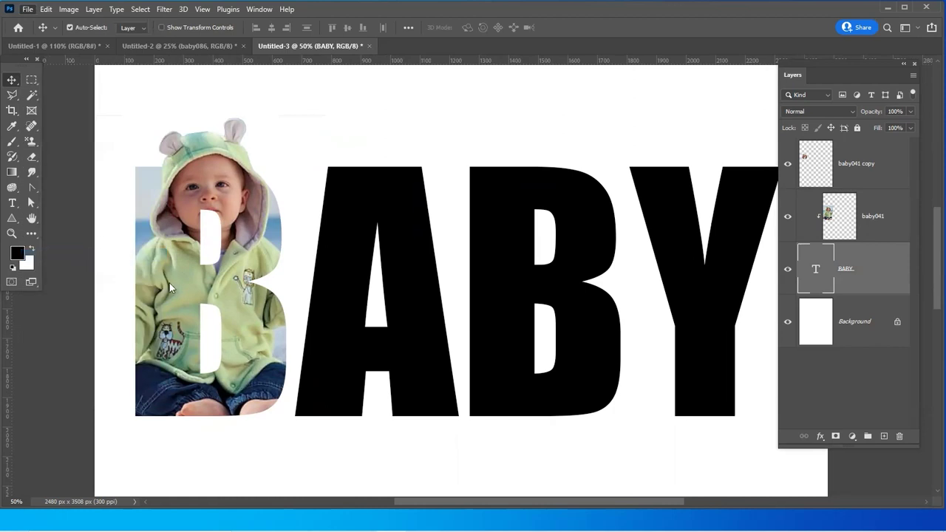
left_click(122, 311)
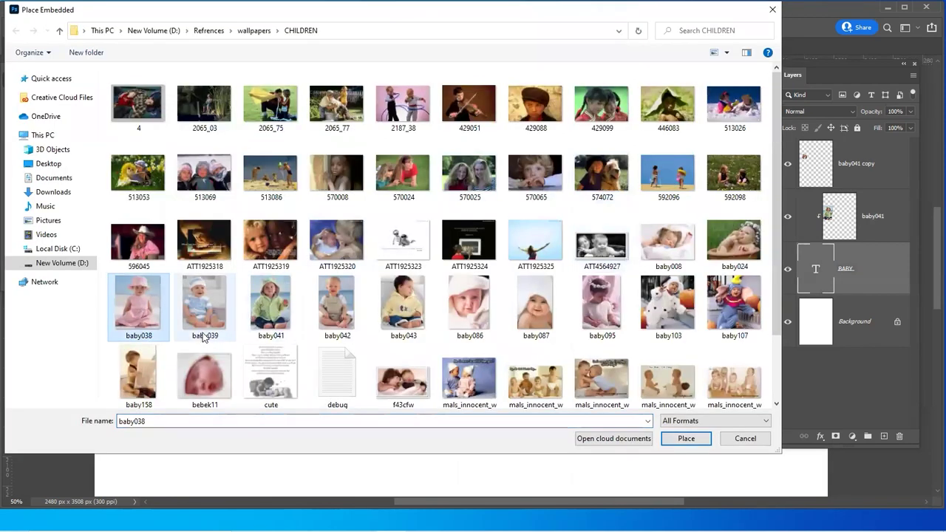
key("Return")
left_click_drag(456, 374, 436, 366)
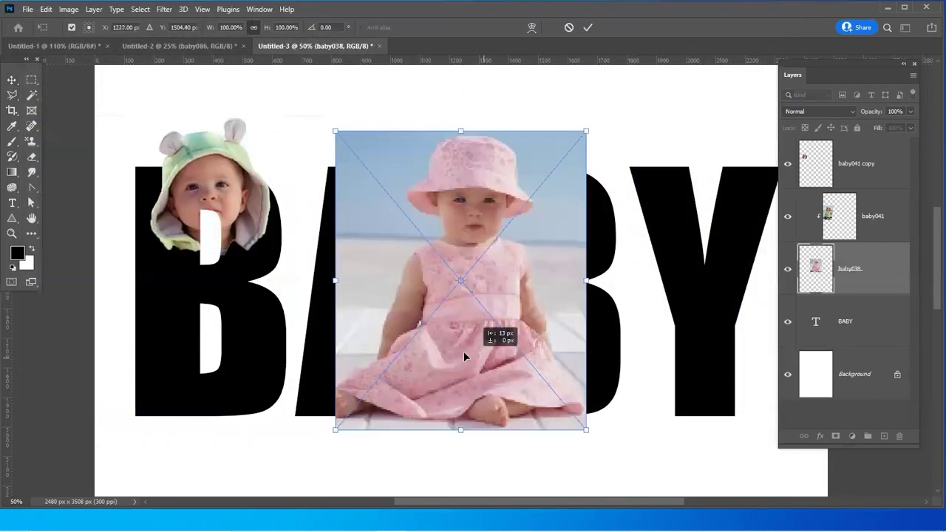
key("Return")
Clip baby038 into the BABY text and position the girl inside the A
left_click_drag(521, 318, 444, 341)
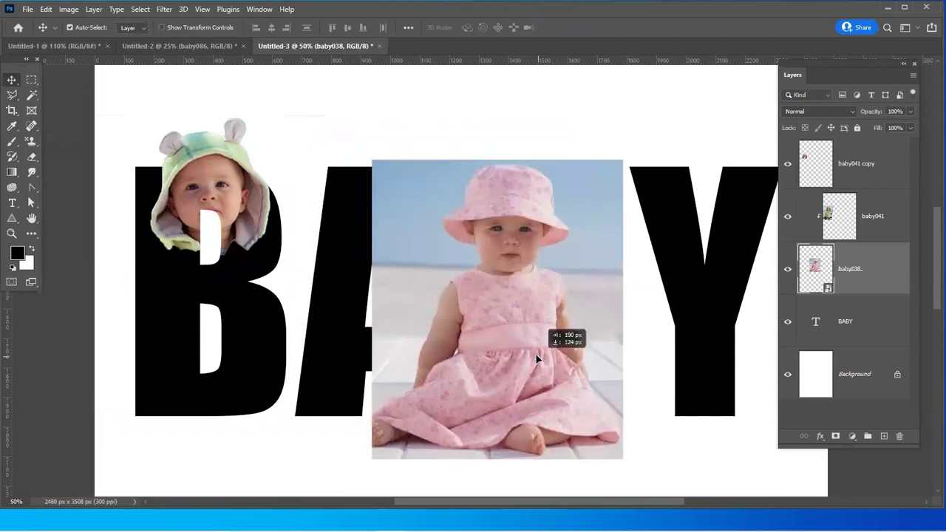
key("ctrl+alt+g")
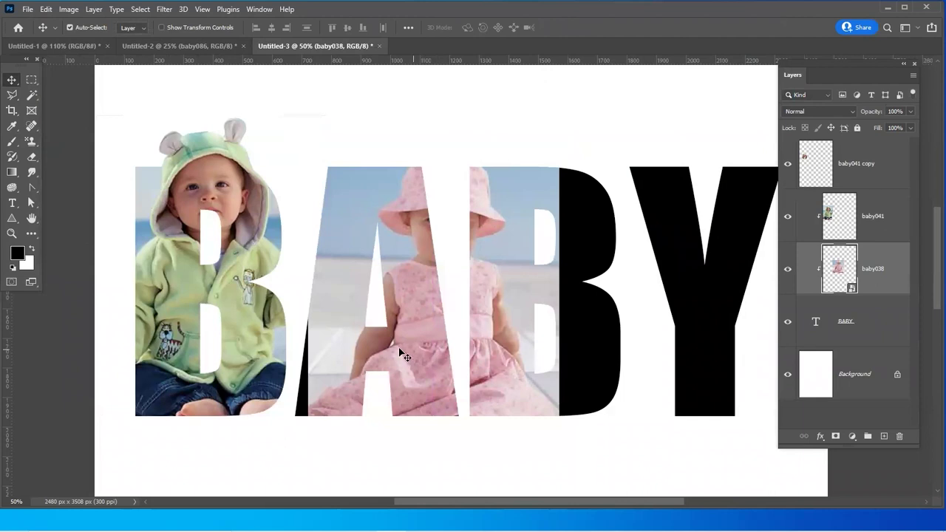
left_click_drag(403, 355, 469, 344)
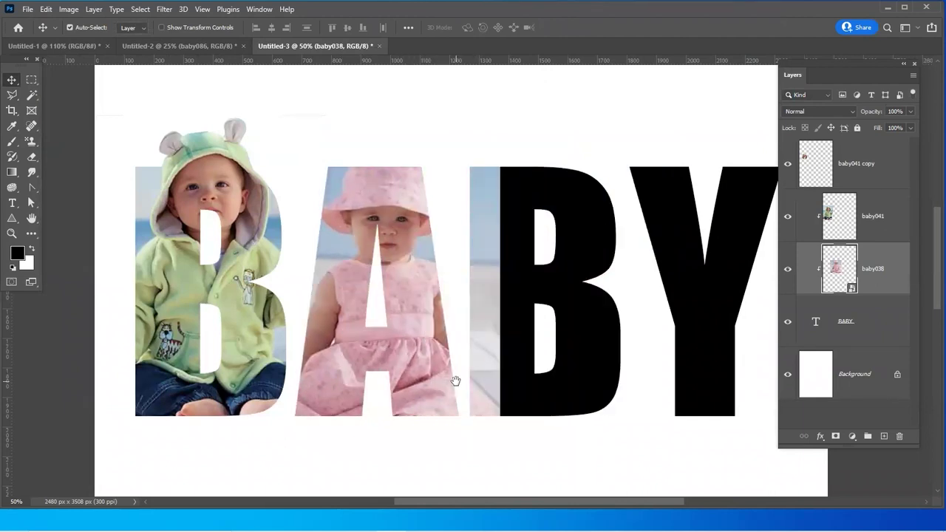
left_click_drag(454, 376, 425, 327)
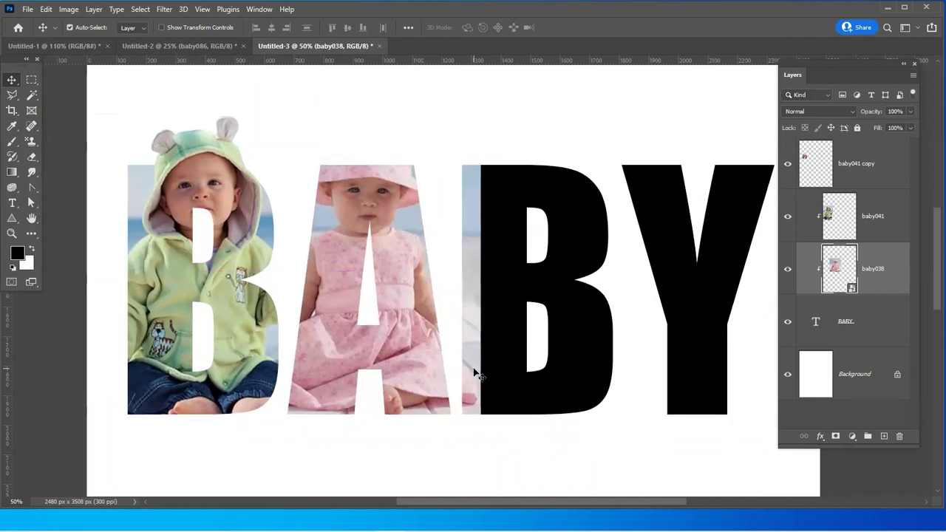
left_click_drag(431, 360, 437, 379)
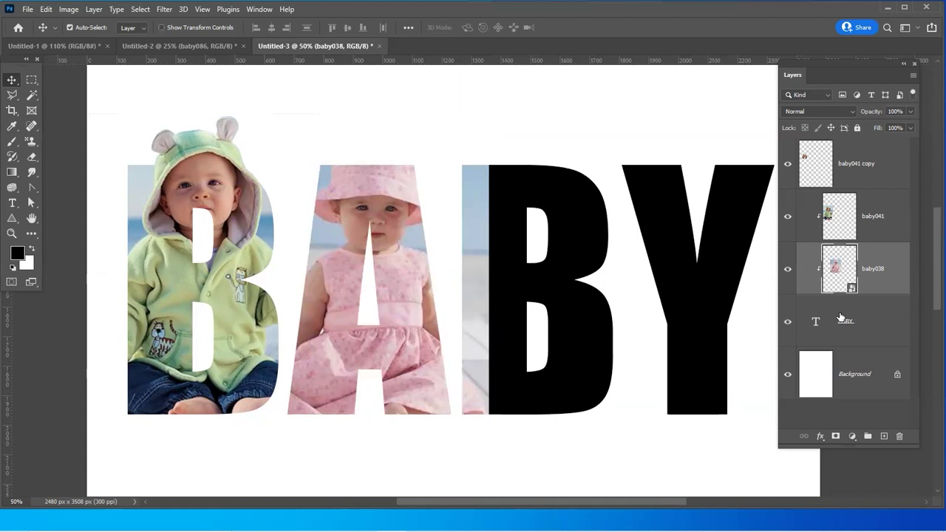
Duplicate baby038, hide the original, and rasterize the baby038 copy
key("ctrl+j")
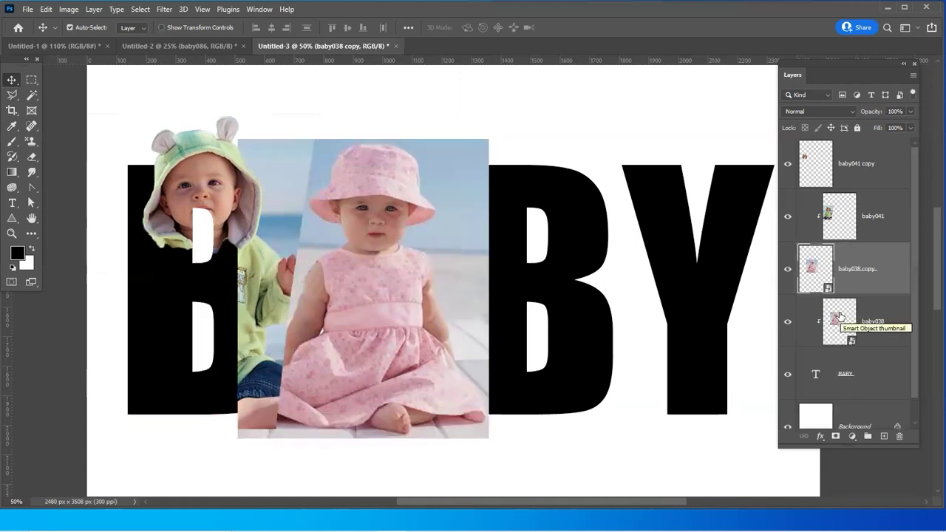
left_click_drag(461, 342, 448, 281)
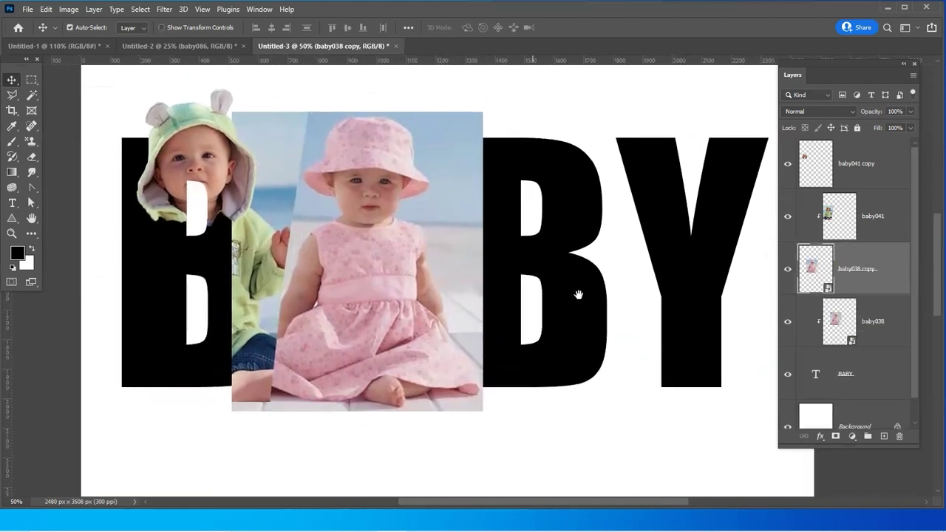
left_click_drag(579, 295, 580, 306)
scroll(855, 270, "down", 1)
left_click(790, 297)
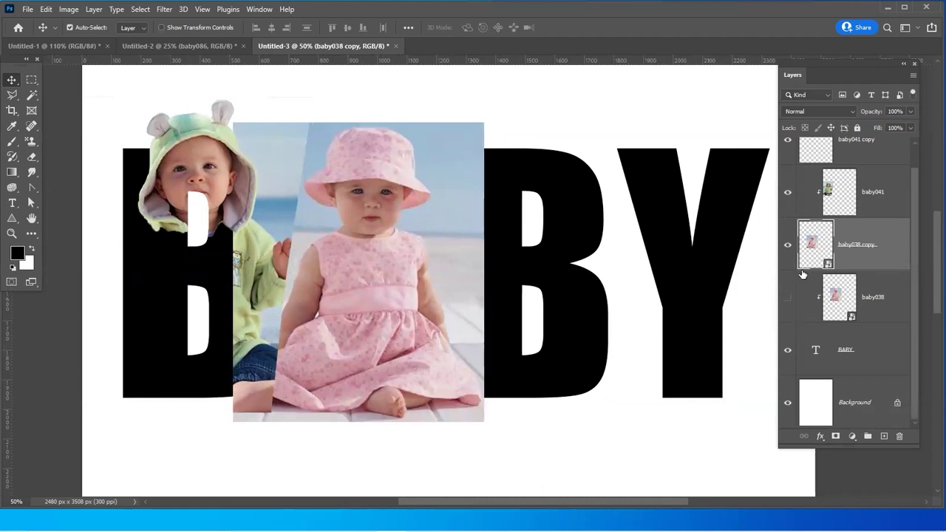
right_click(871, 248)
left_click(768, 238)
left_click_drag(484, 292, 500, 289)
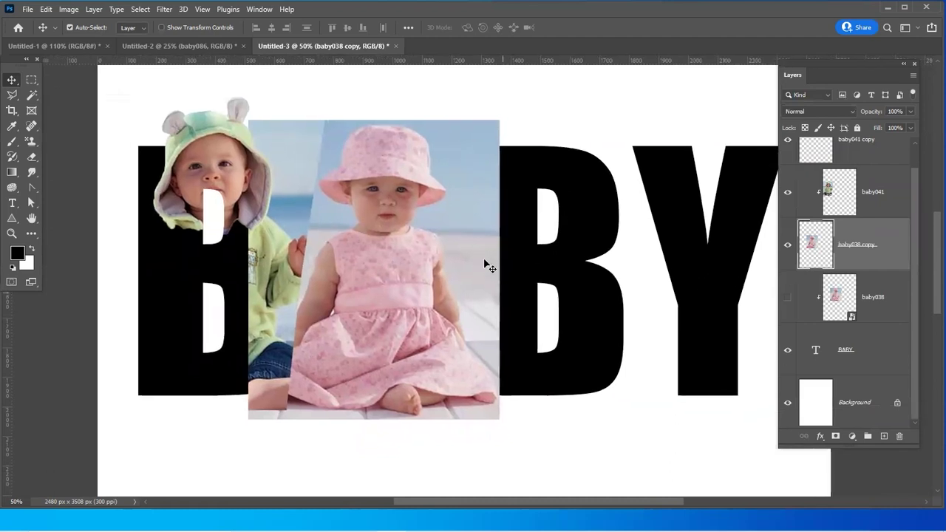
left_click_drag(390, 136, 408, 185)
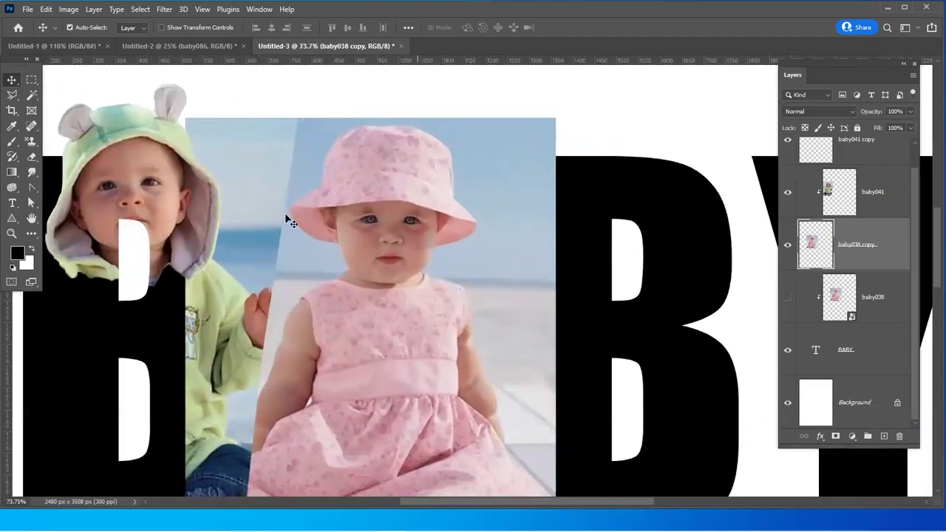
On the copy, keep only the pink-hat head by quick-selecting it and deleting everything else
right_click(32, 95)
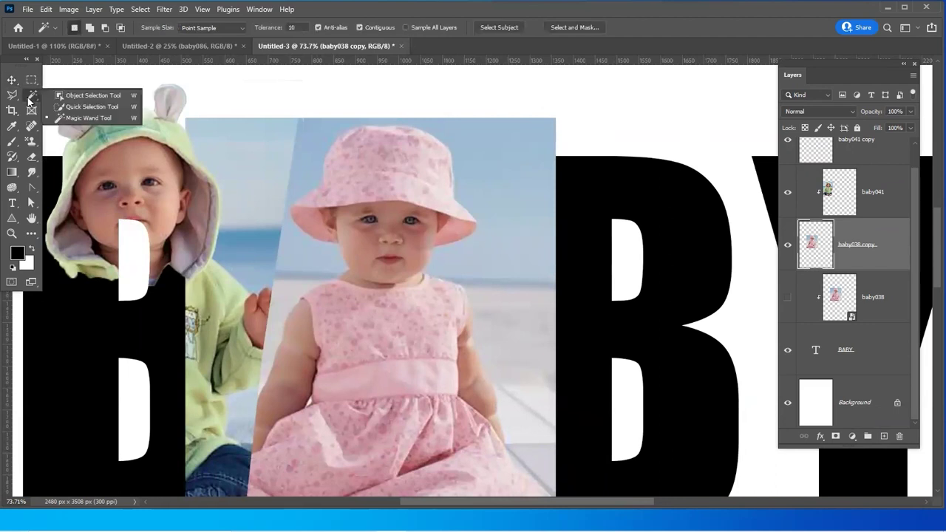
left_click(74, 106)
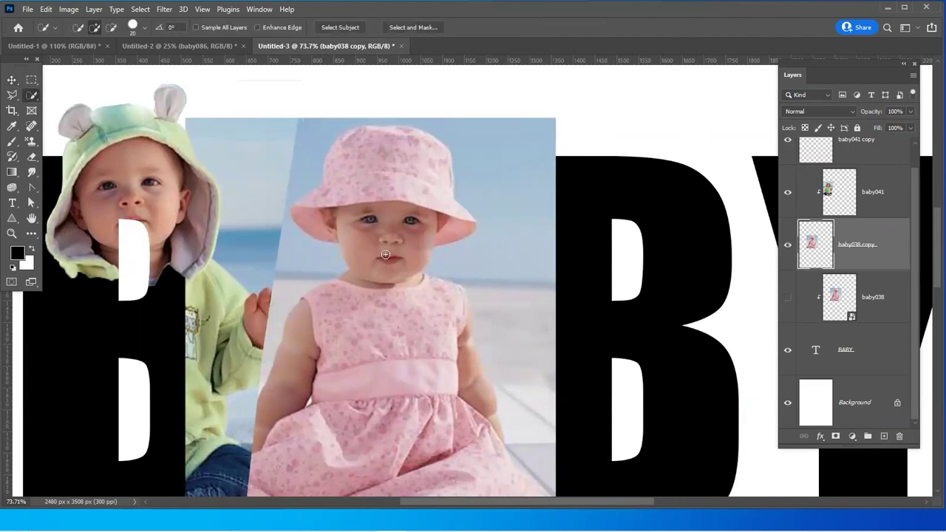
left_click_drag(370, 254, 360, 172)
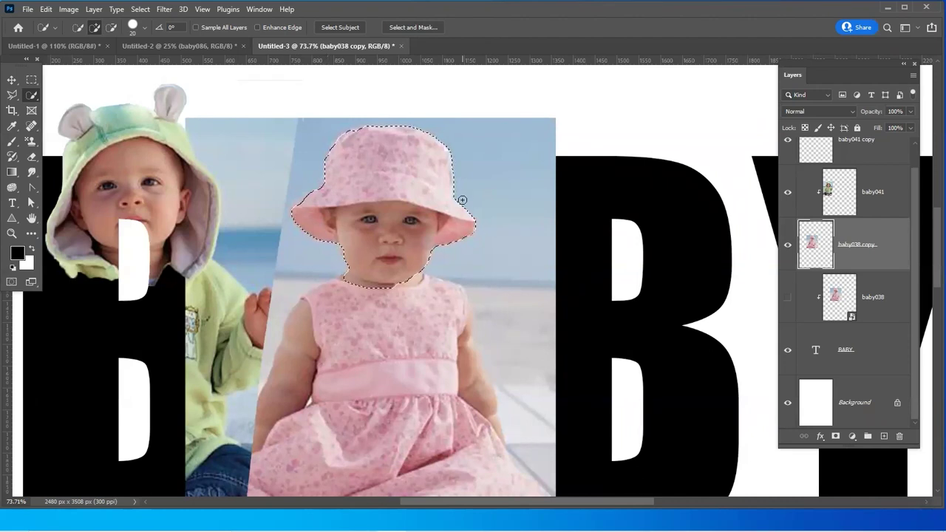
scroll(674, 250, "up", 2)
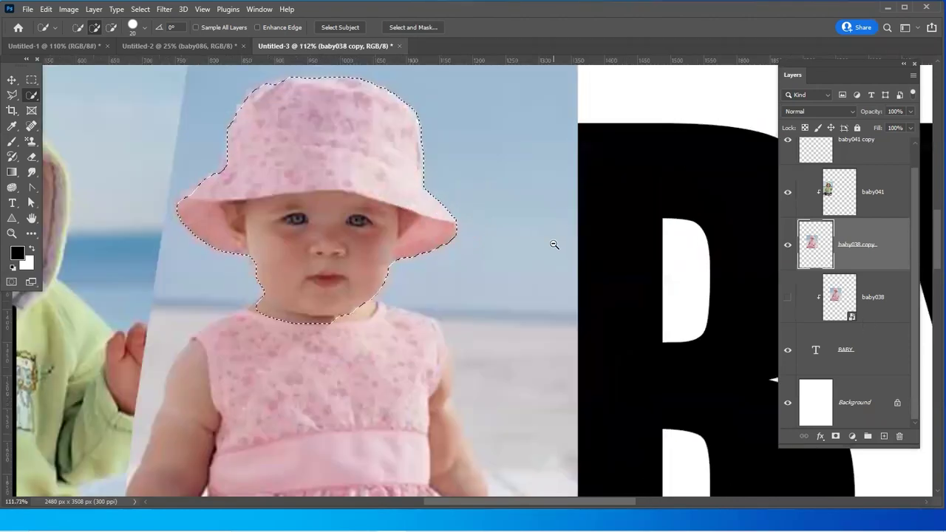
scroll(555, 244, "down", 2)
left_click_drag(499, 367, 496, 341)
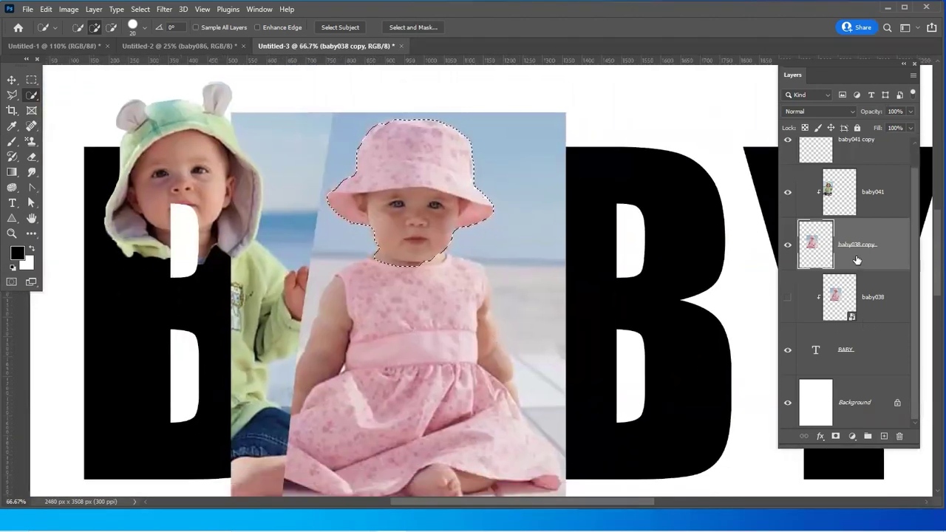
key("ctrl+shift+i")
key("Delete")
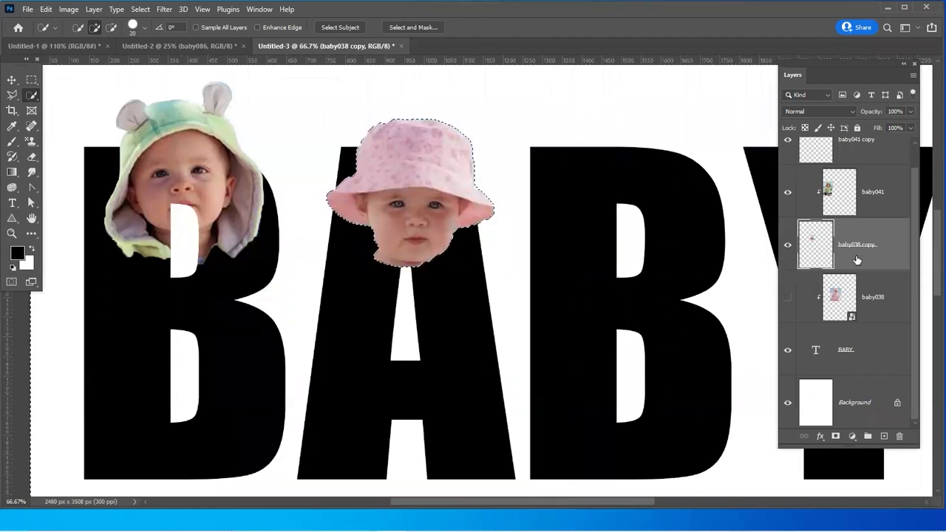
key("ctrl+d")
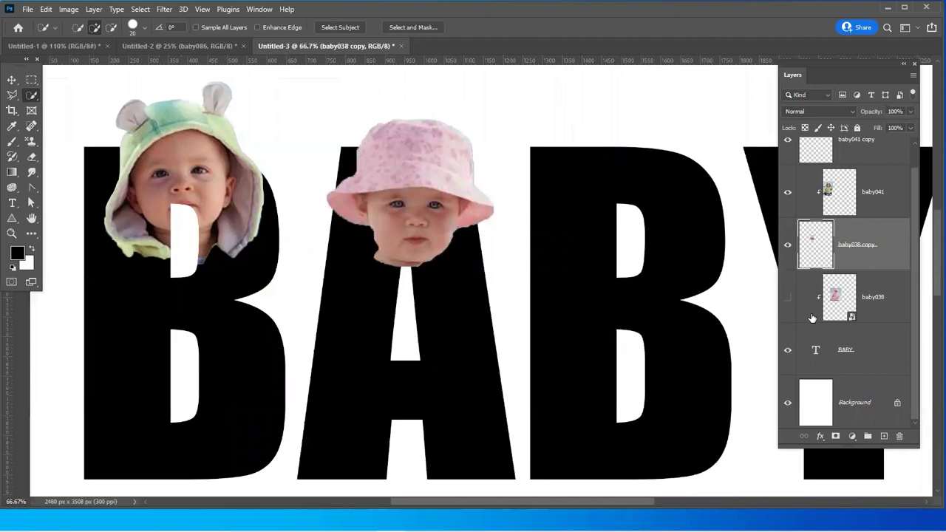
Show the original baby038 layer again and rasterize it
left_click(787, 299)
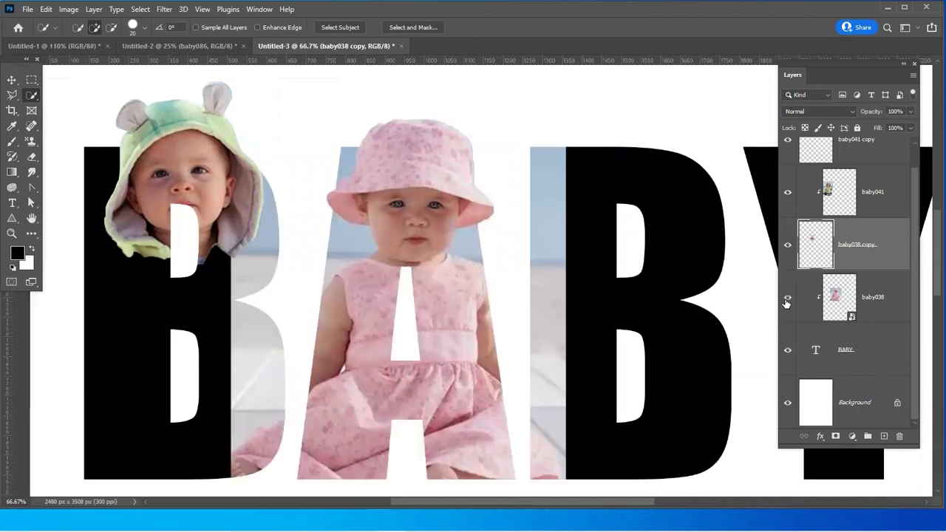
left_click_drag(395, 385, 365, 346)
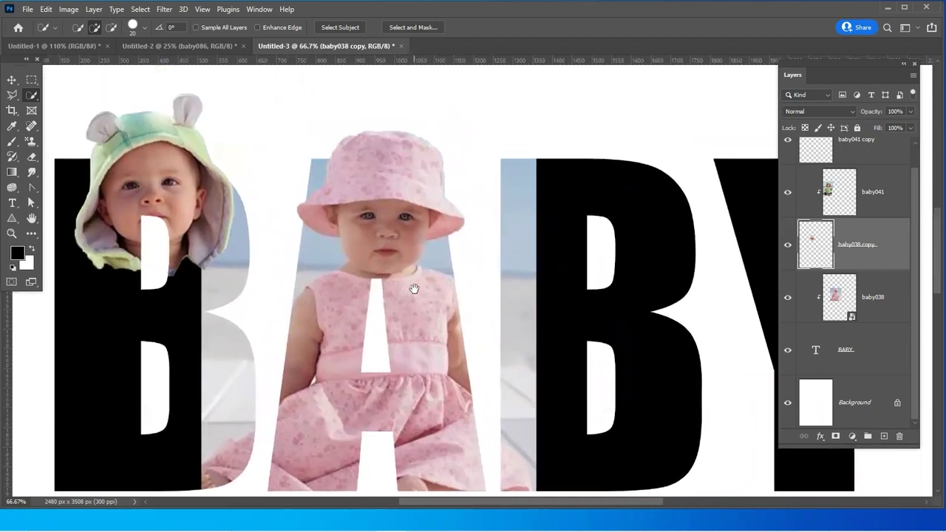
scroll(401, 195, "up", 2)
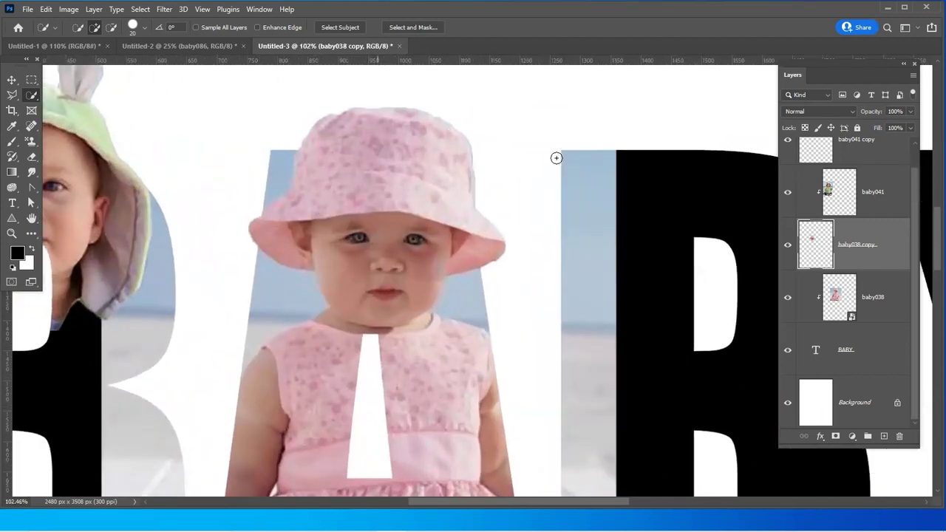
scroll(500, 285, "down", 3)
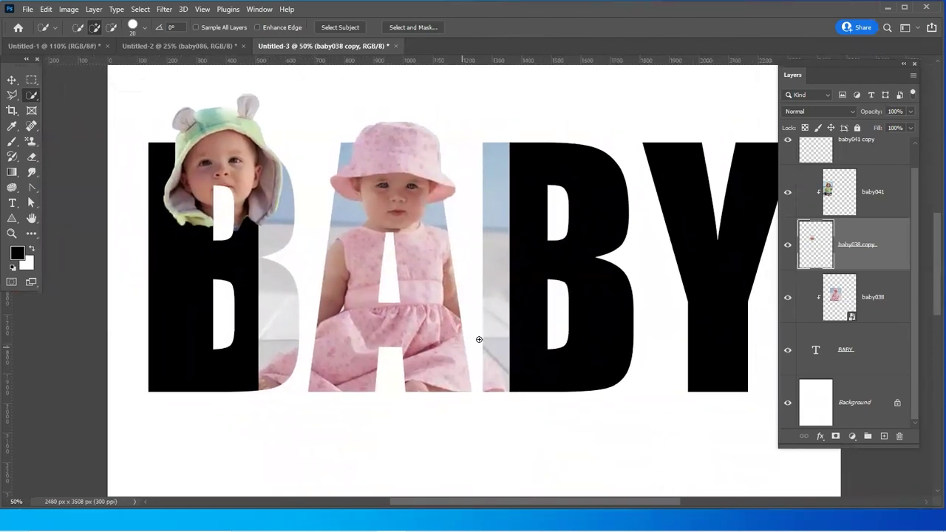
left_click(879, 299)
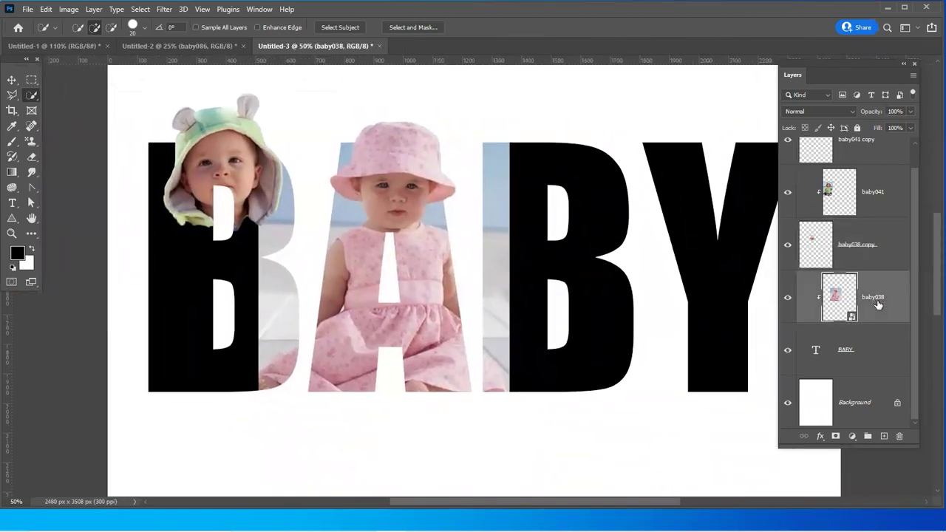
right_click(877, 303)
left_click(742, 238)
Delete the baby038 photo strip covering the second B with a rectangular marquee
left_click_drag(510, 320, 418, 298)
left_click(32, 79)
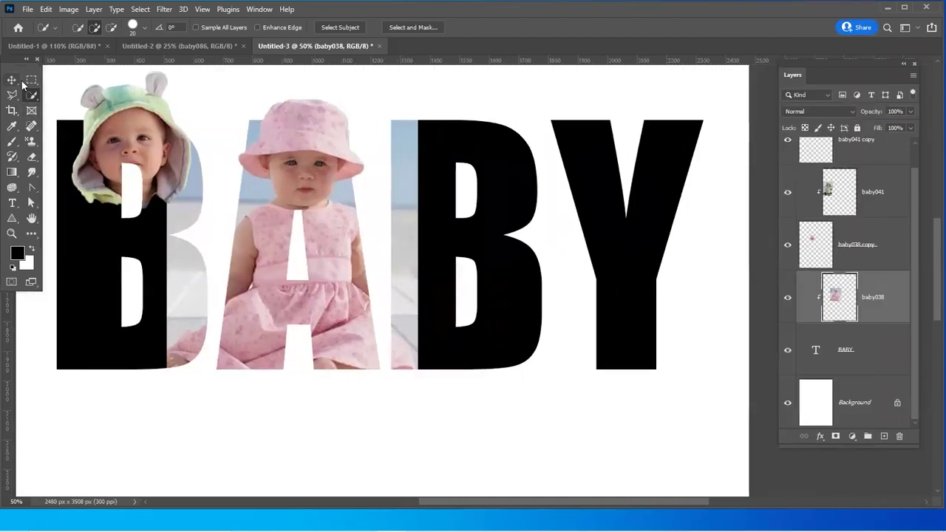
mouse_move(379, 105)
left_mouse_down()
mouse_move(479, 284)
mouse_move(523, 448)
left_mouse_up()
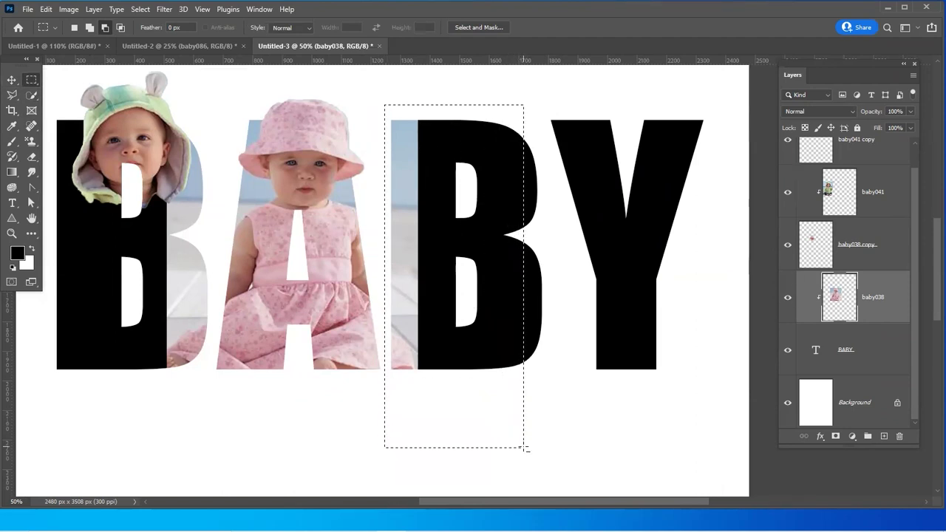
key("Delete")
key("ctrl+d")
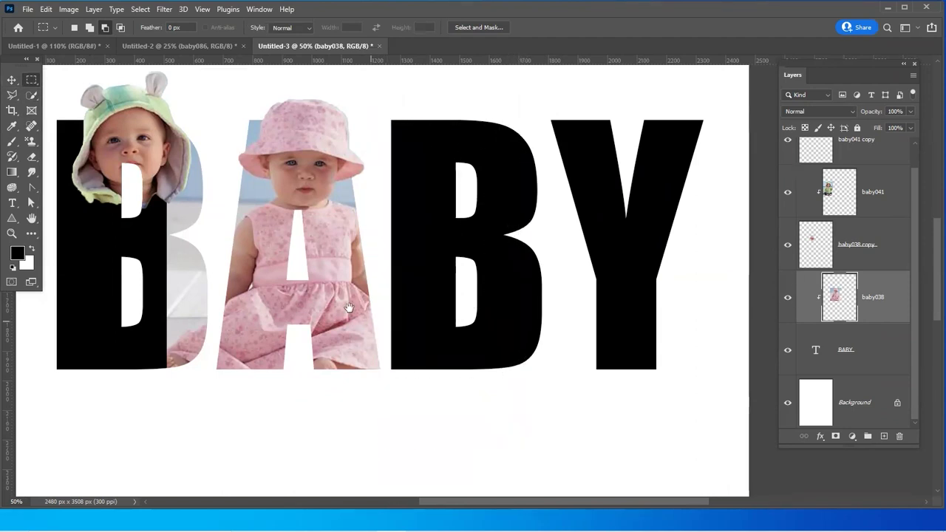
left_click_drag(348, 307, 381, 341)
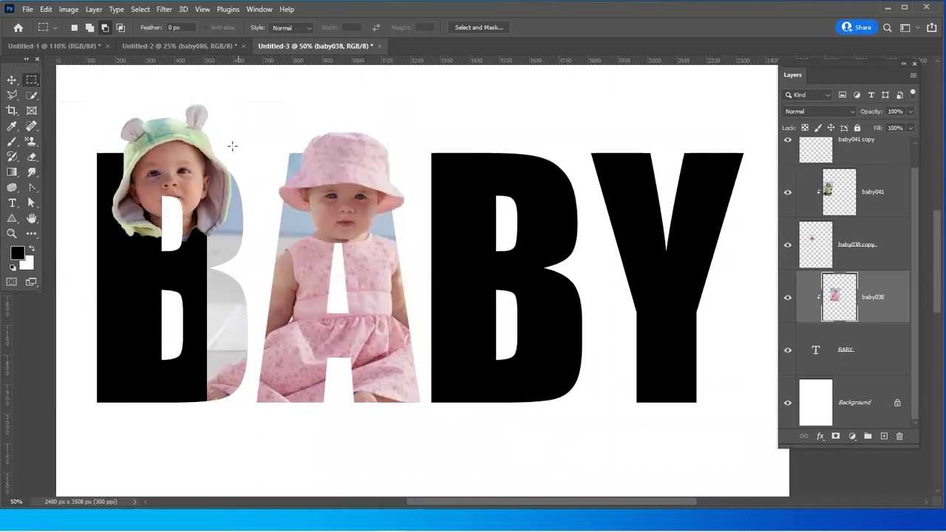
Lasso and delete the photo inside the first B, then zoom out to the whole page
left_click(11, 94)
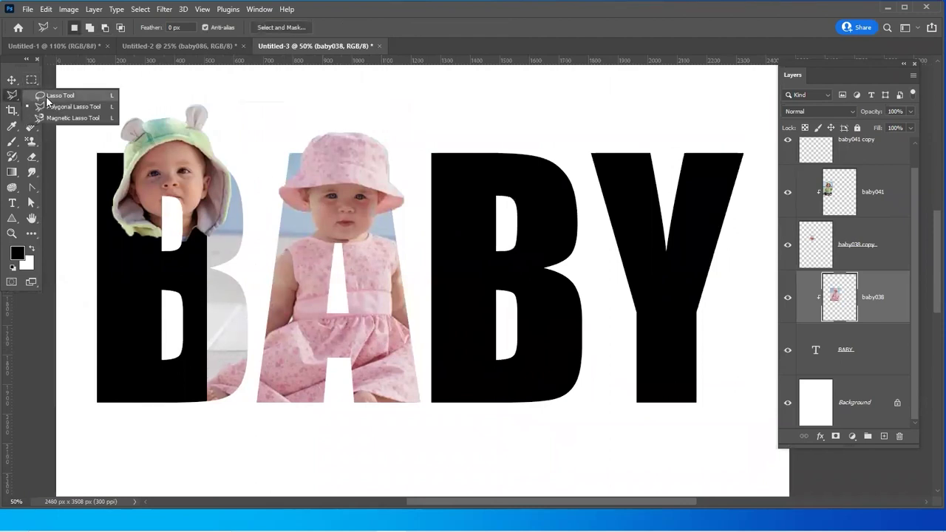
left_click_drag(475, 225, 485, 211)
mouse_move(277, 131)
left_mouse_down()
mouse_move(268, 338)
mouse_move(209, 437)
mouse_move(146, 84)
mouse_move(275, 141)
left_mouse_up()
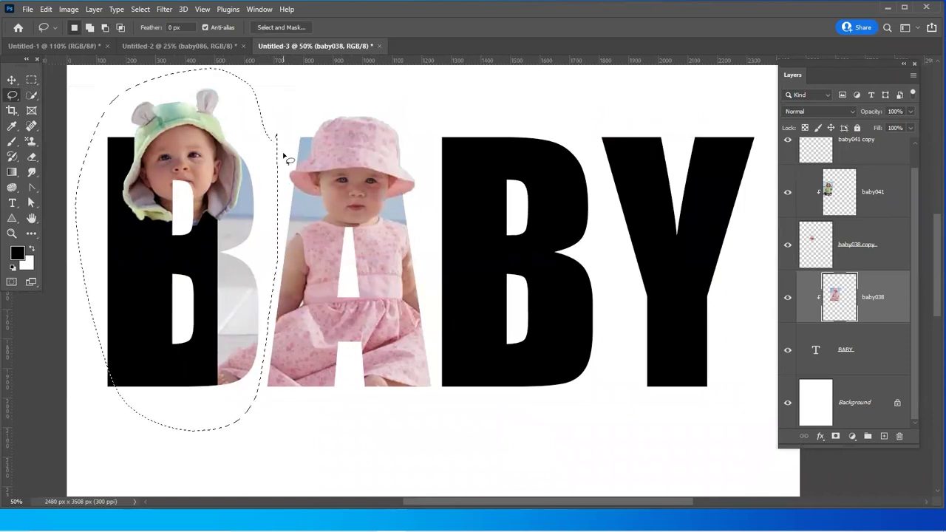
key("Delete")
key("ctrl+d")
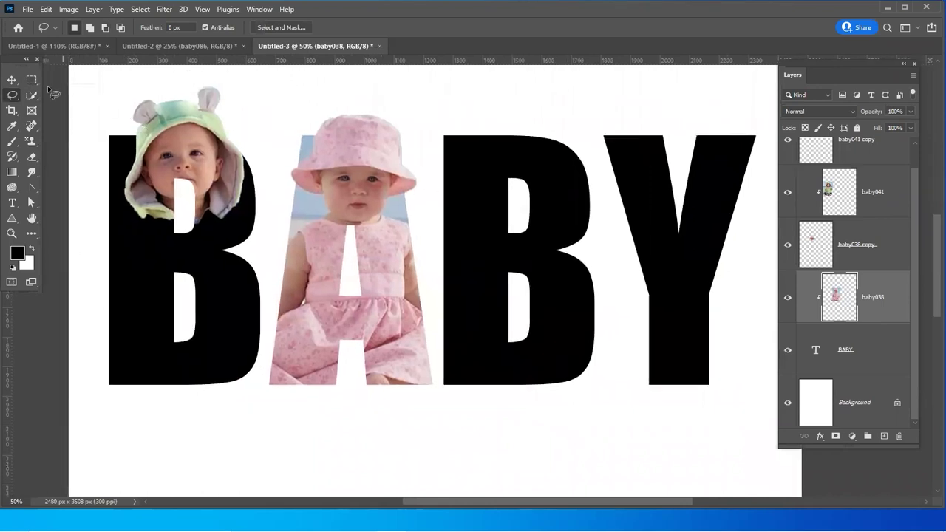
left_click(11, 79)
key("ctrl+minus")
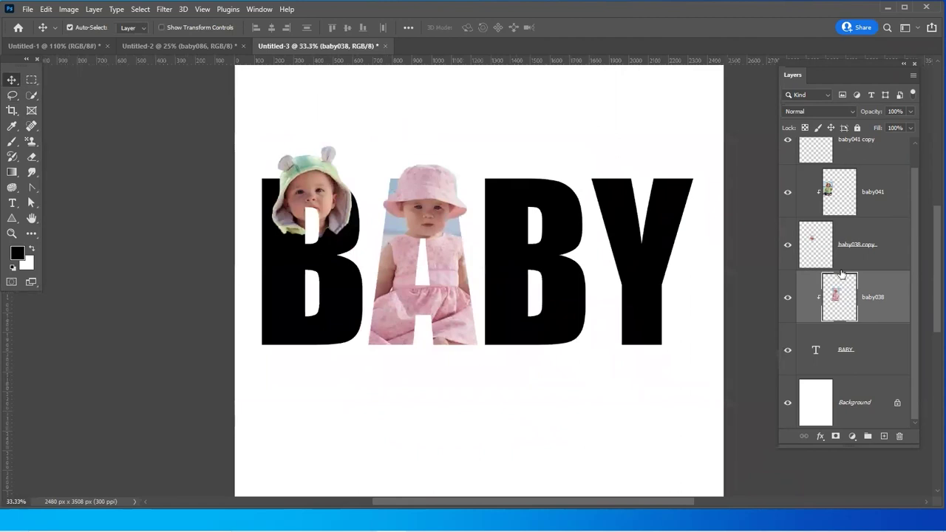
scroll(843, 267, "up", 1)
scroll(856, 244, "down", 1)
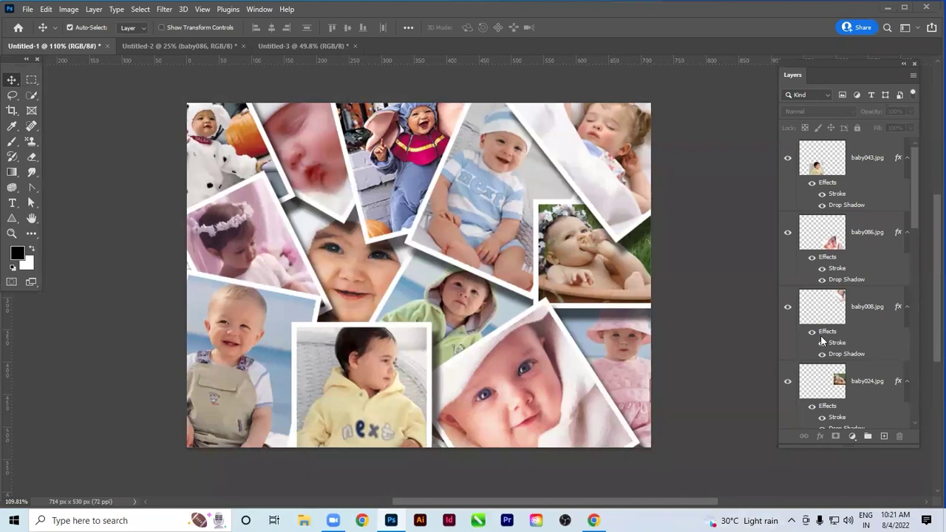
Check the starburst collage tab, then open the bride image from the Refrences folder
left_click(178, 45)
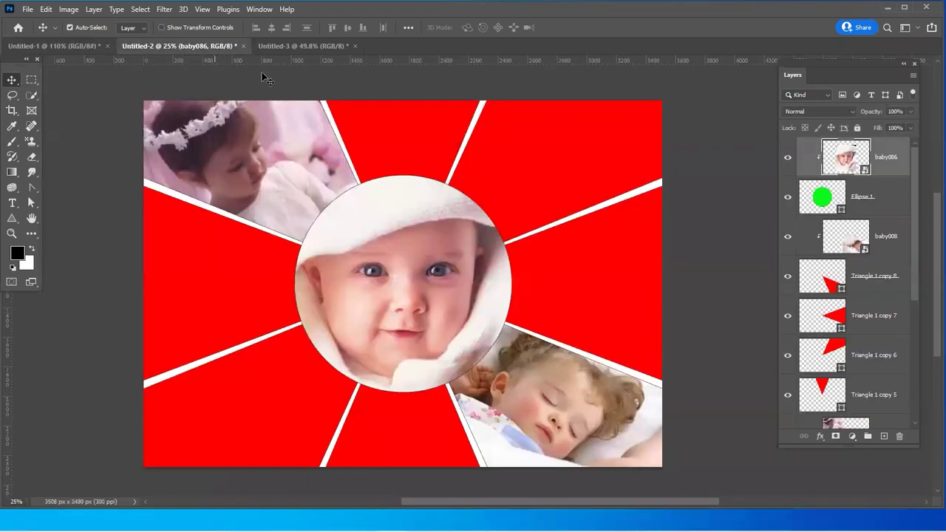
left_click(281, 45)
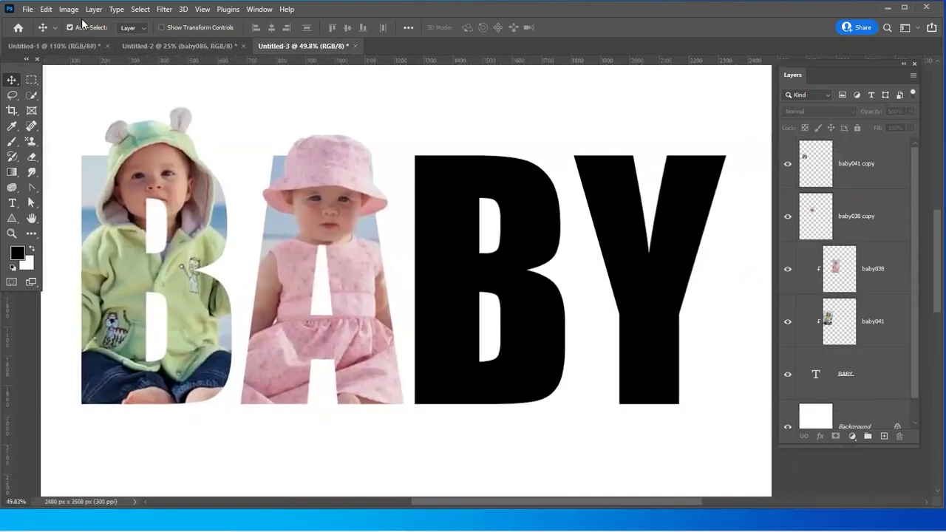
left_click(28, 9)
left_click(38, 34)
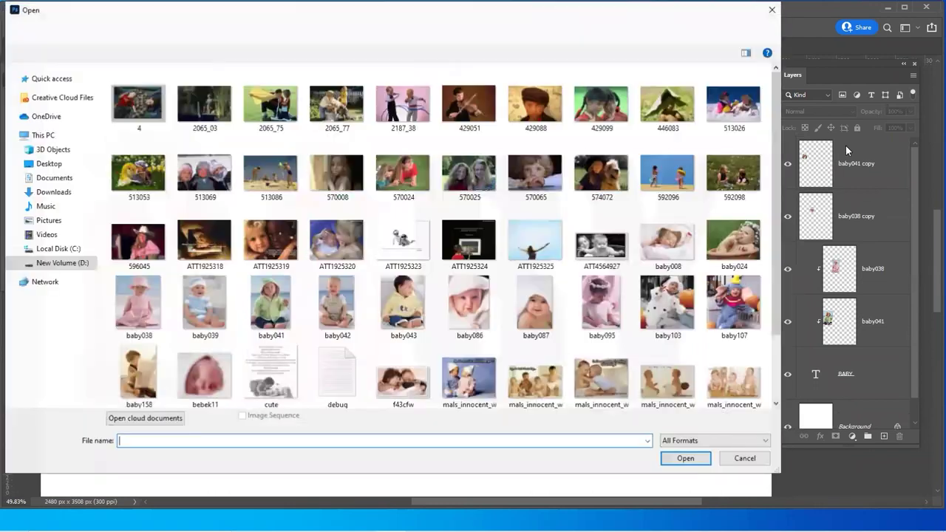
scroll(636, 244, "down", 1)
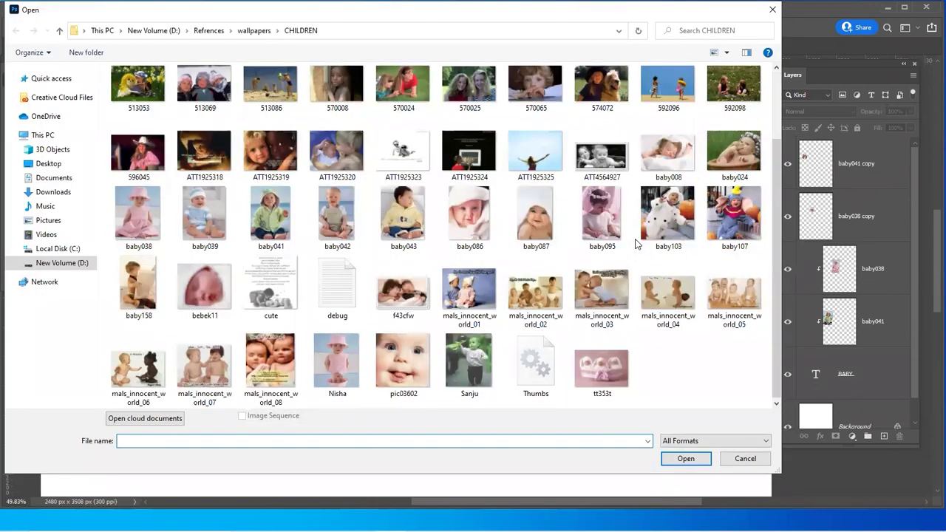
scroll(636, 244, "up", 1)
left_click(255, 30)
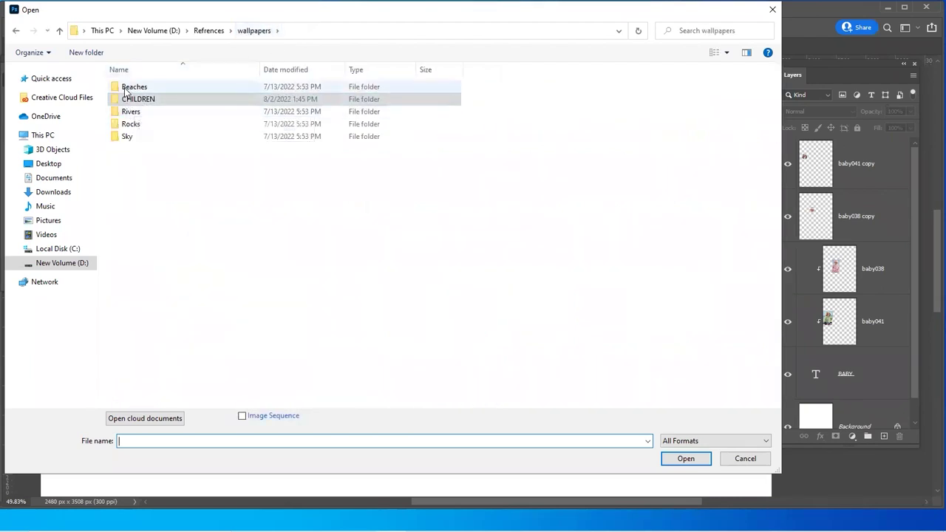
left_click(211, 30)
scroll(704, 266, "down", 5)
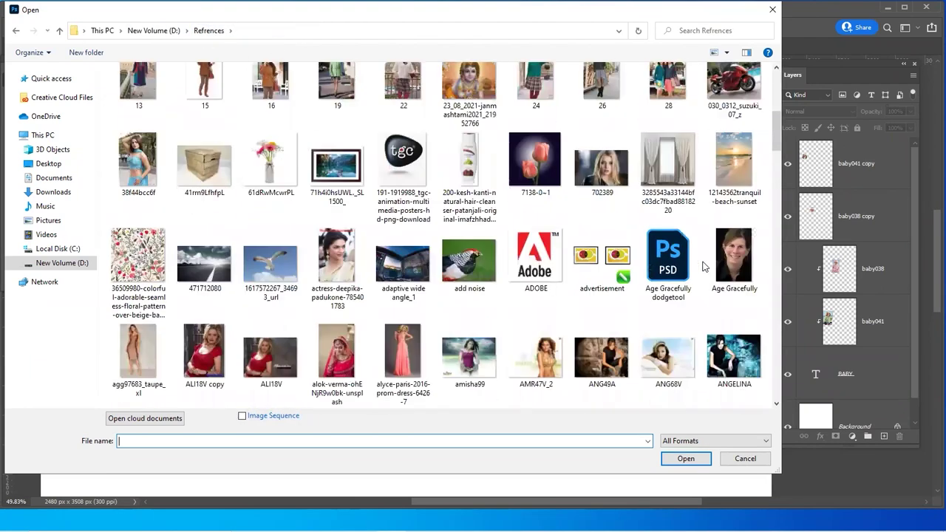
double_click(342, 368)
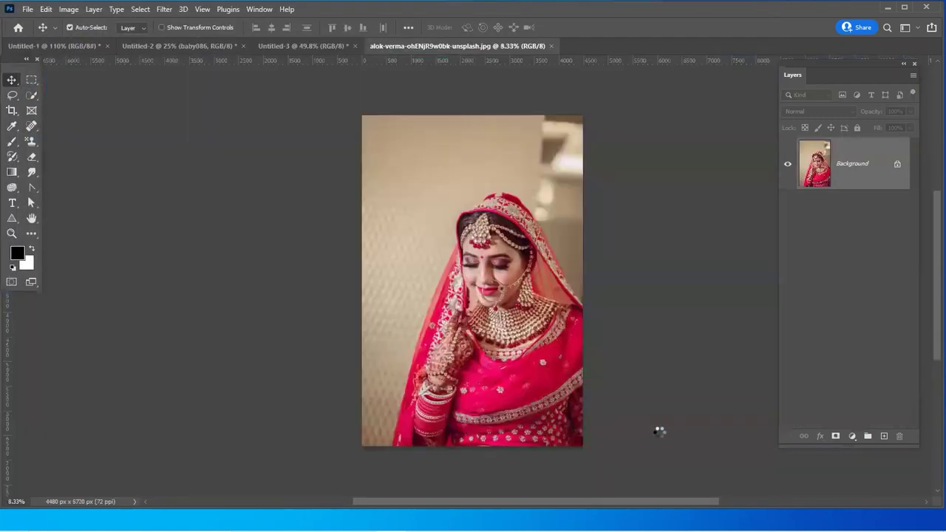
Crop the bride photo to 4073 × 5352 px, trimming the top wall and left side
key("c")
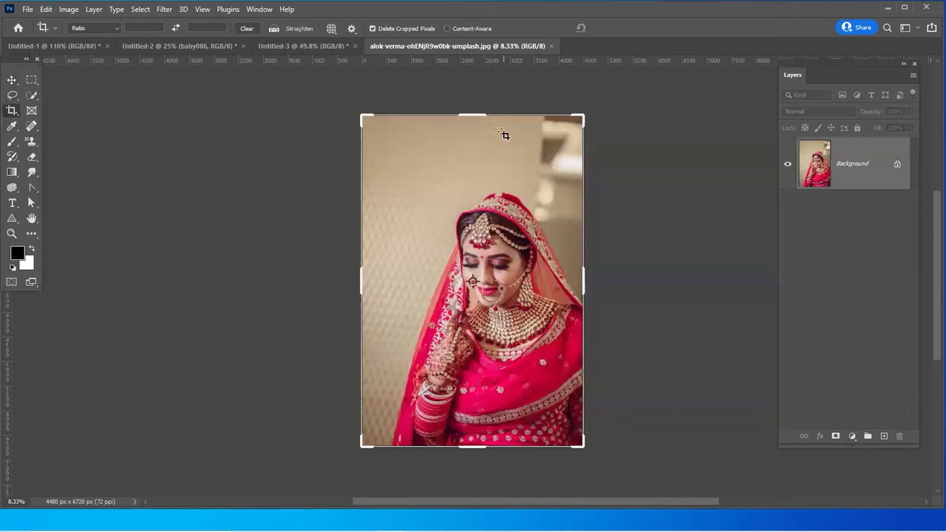
left_click_drag(473, 116, 471, 147)
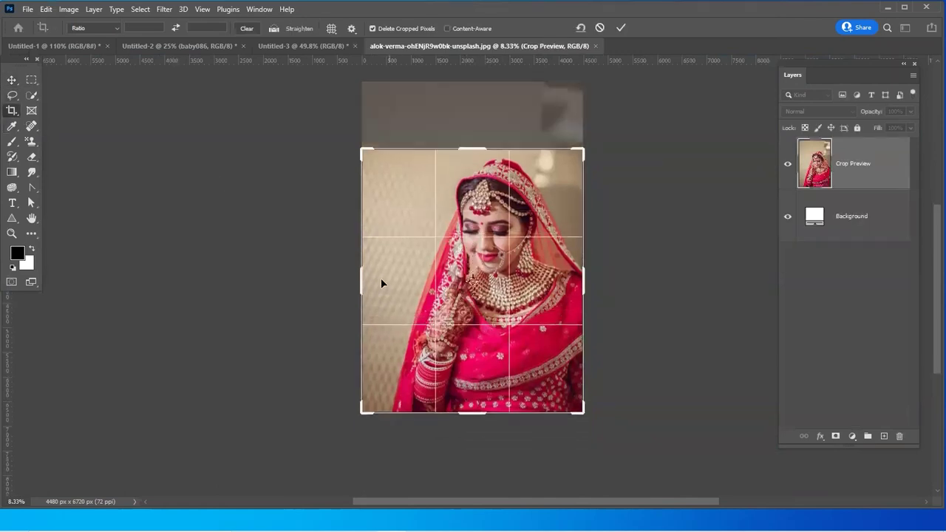
left_click_drag(364, 282, 372, 275)
key("Return")
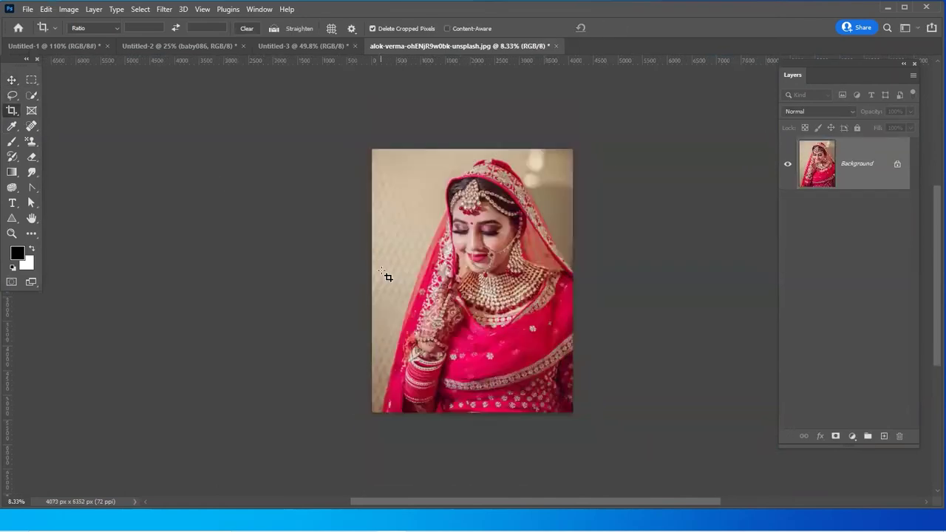
Copy a wide strip across the photo's top onto Layer 1
left_click(12, 80)
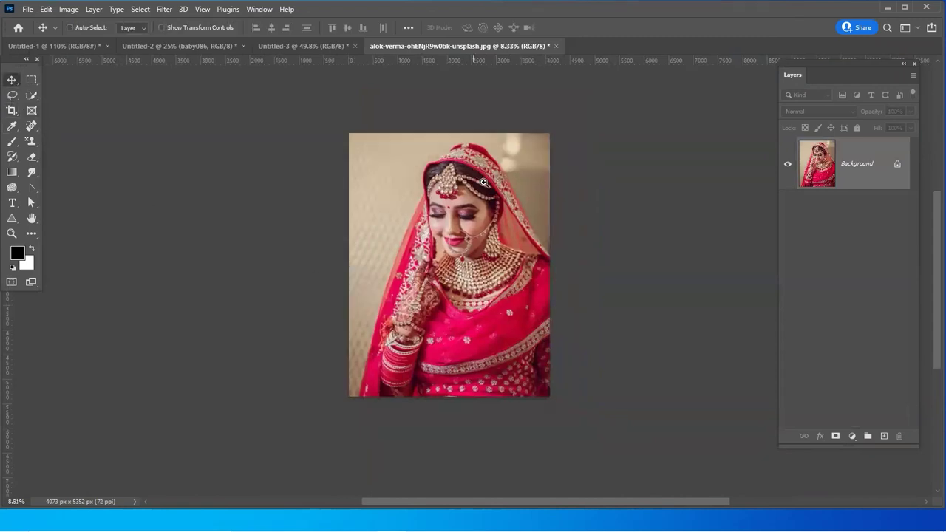
scroll(487, 199, "up", 2)
left_click(31, 80)
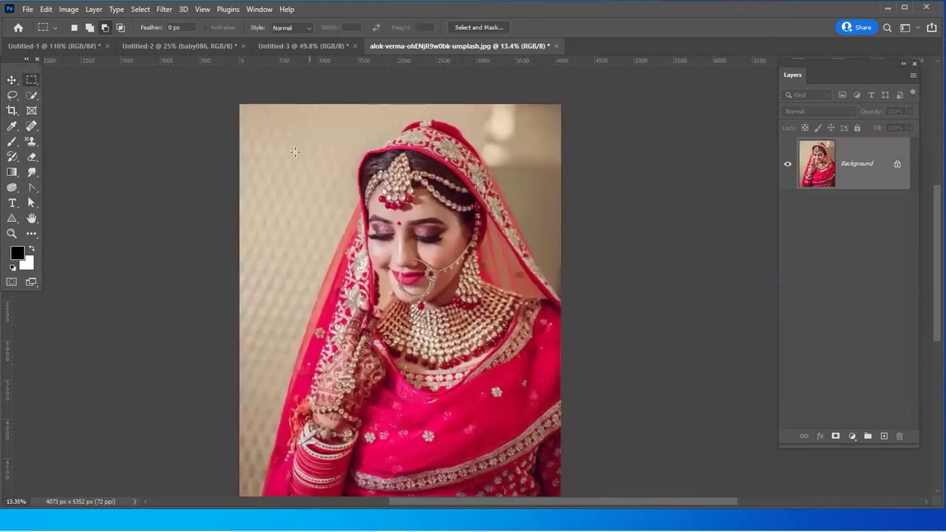
left_click_drag(282, 115, 547, 170)
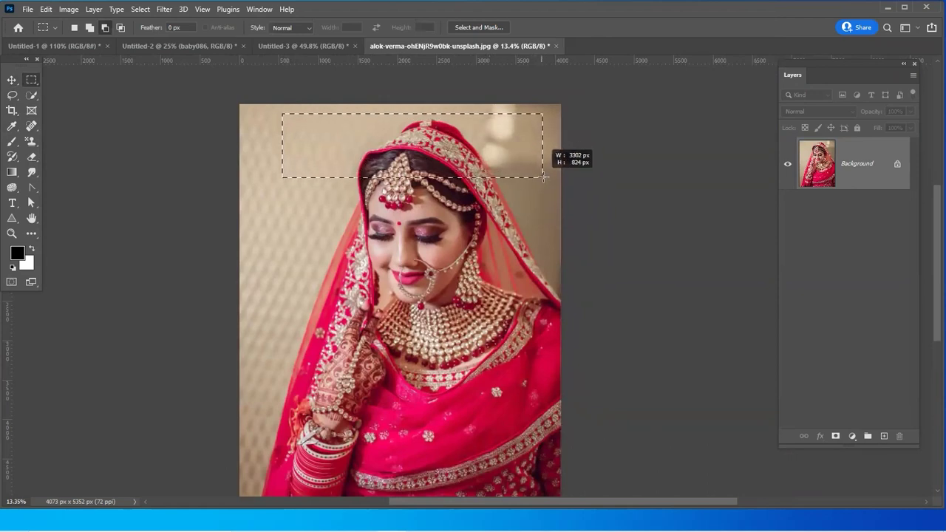
left_click_drag(547, 171, 547, 165)
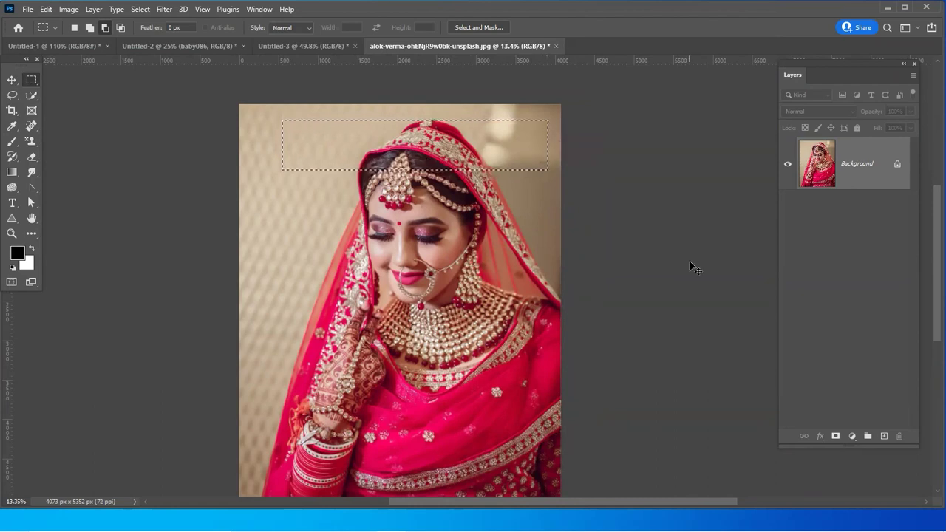
key("ctrl+j")
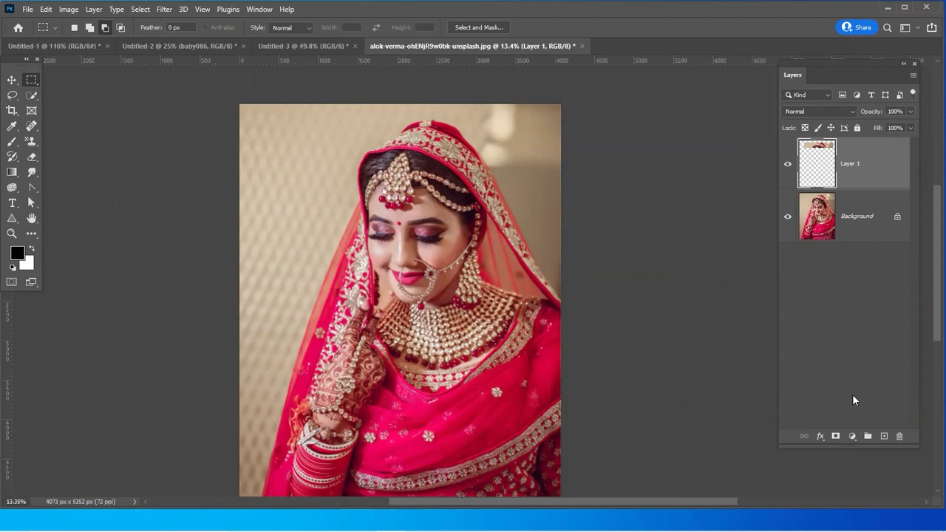
Paste the copied stroke and drop-shadow layer style onto Layer 1
right_click(879, 169)
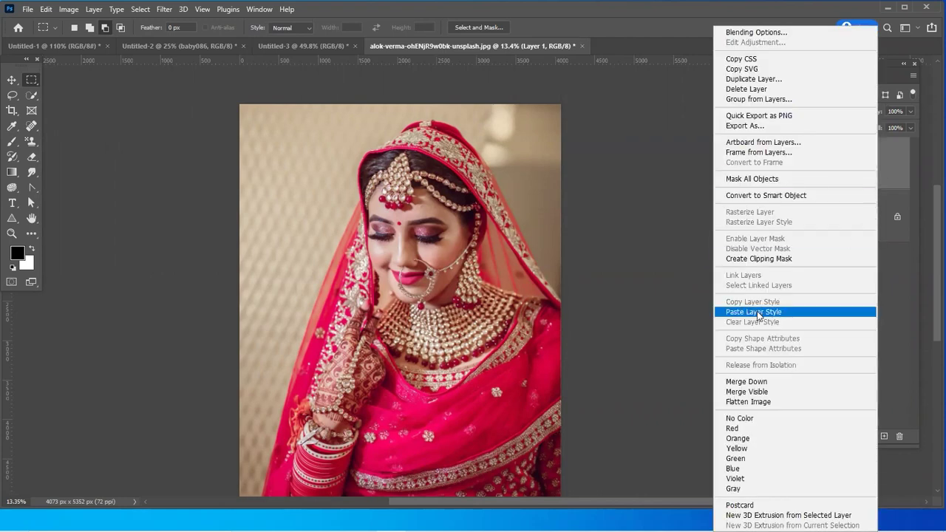
left_click(757, 314)
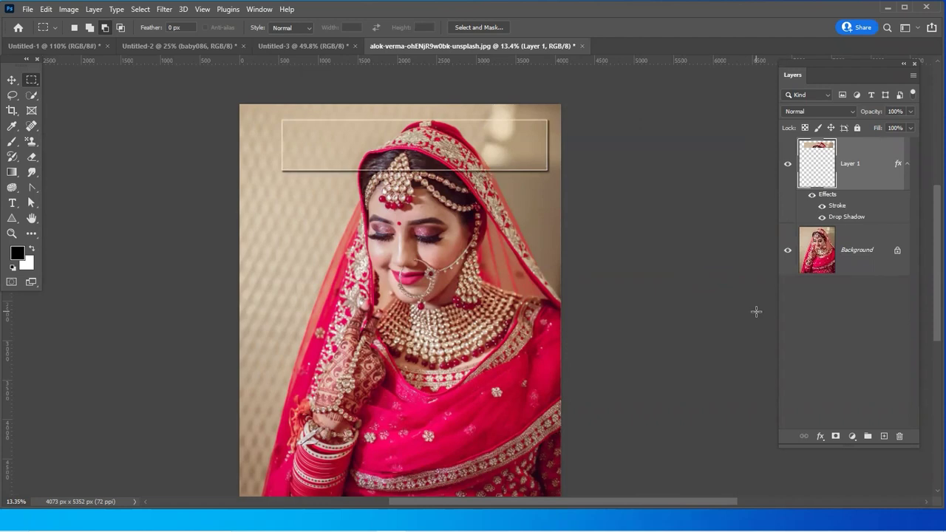
left_click_drag(474, 237, 489, 284)
left_click_drag(511, 194, 554, 224)
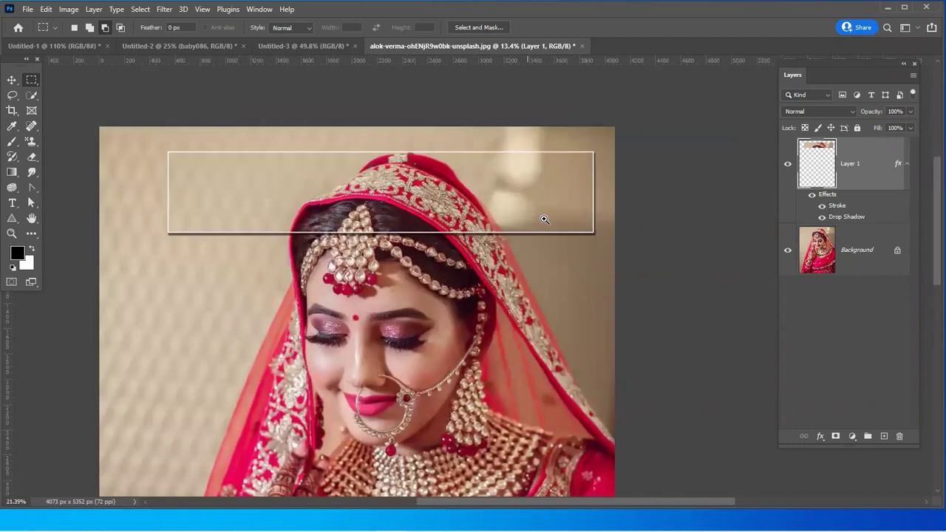
Thicken Layer 1's white stroke from 8 to 18 px
double_click(829, 195)
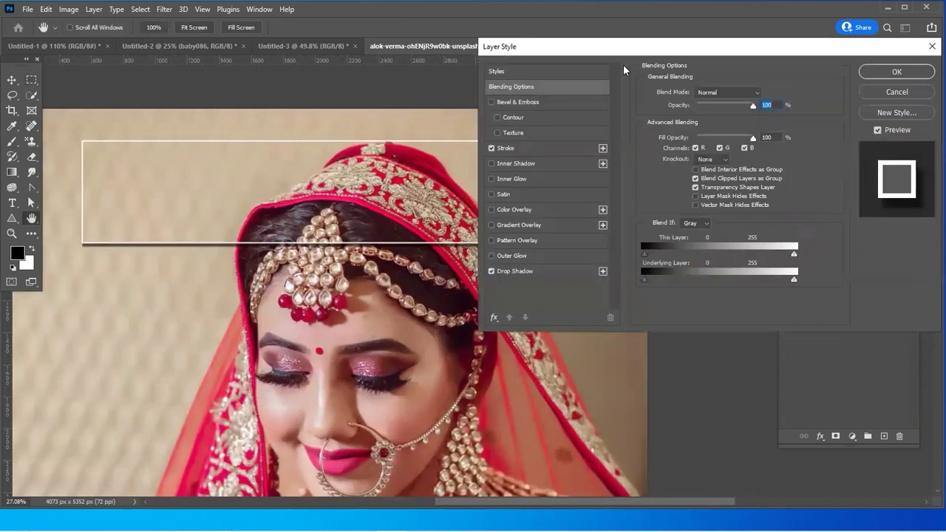
left_click_drag(623, 49, 662, 76)
left_click(550, 173)
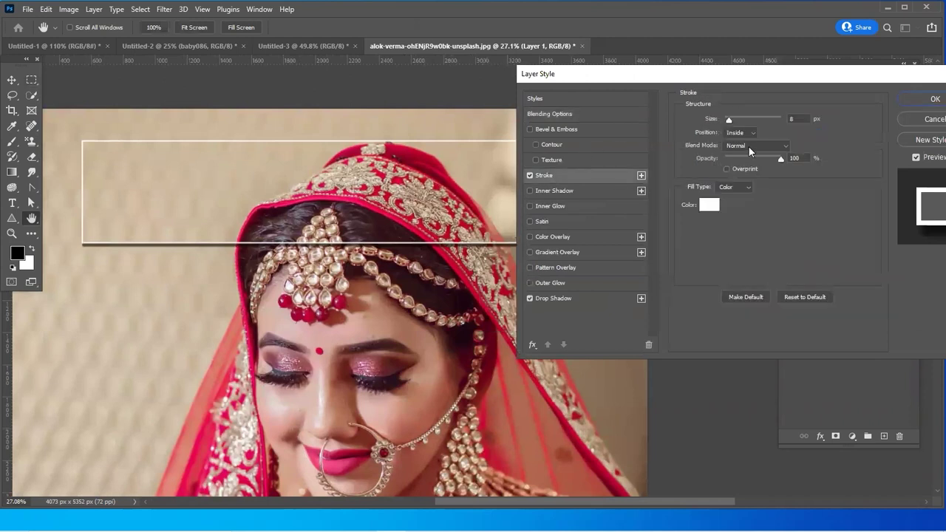
left_click_drag(728, 119, 732, 118)
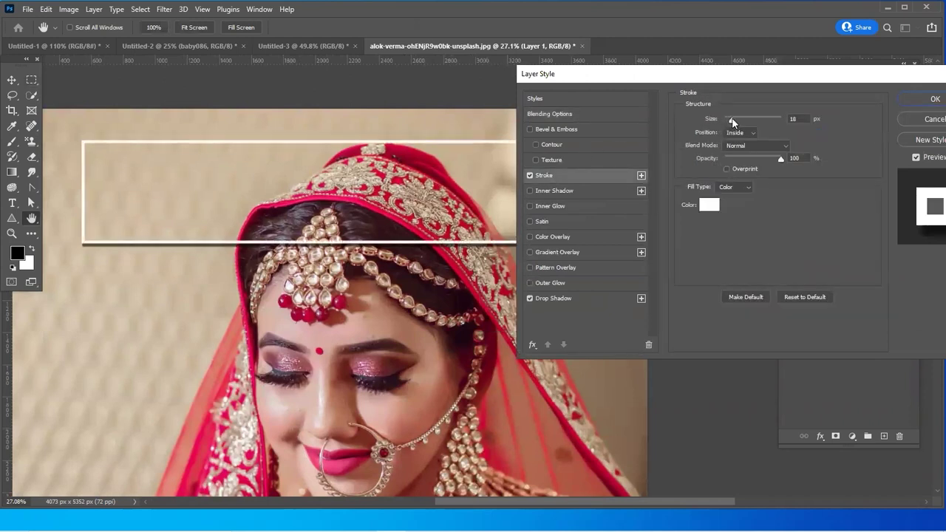
left_click_drag(675, 79, 719, 81)
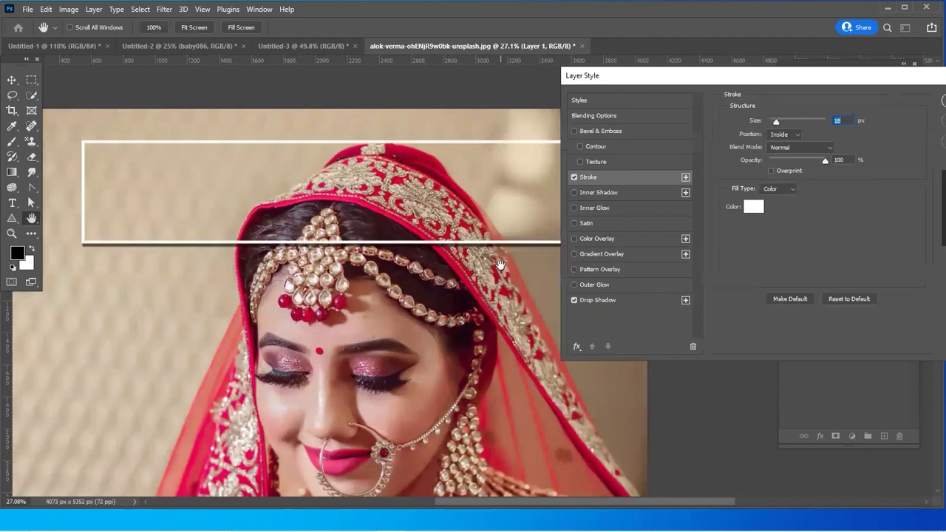
Increase the drop shadow's distance and size, then confirm the style
left_click(598, 300)
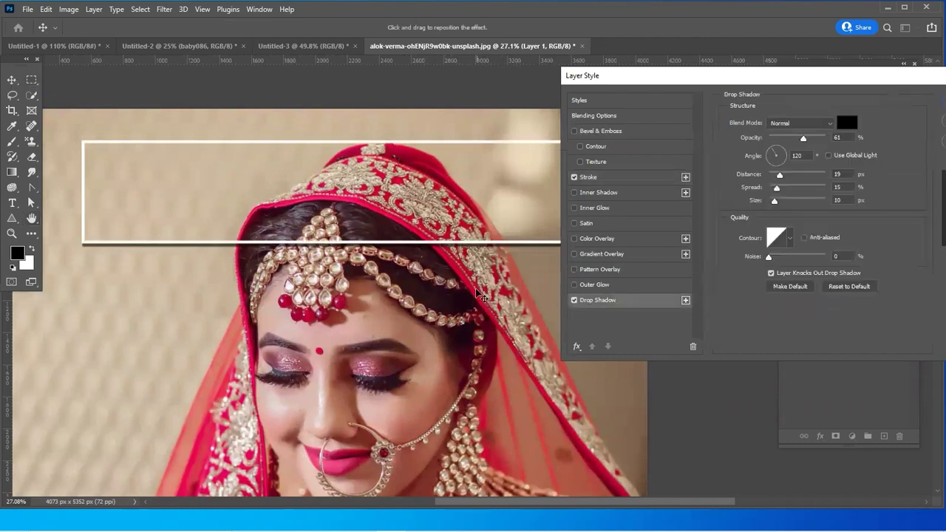
left_click_drag(477, 290, 479, 286)
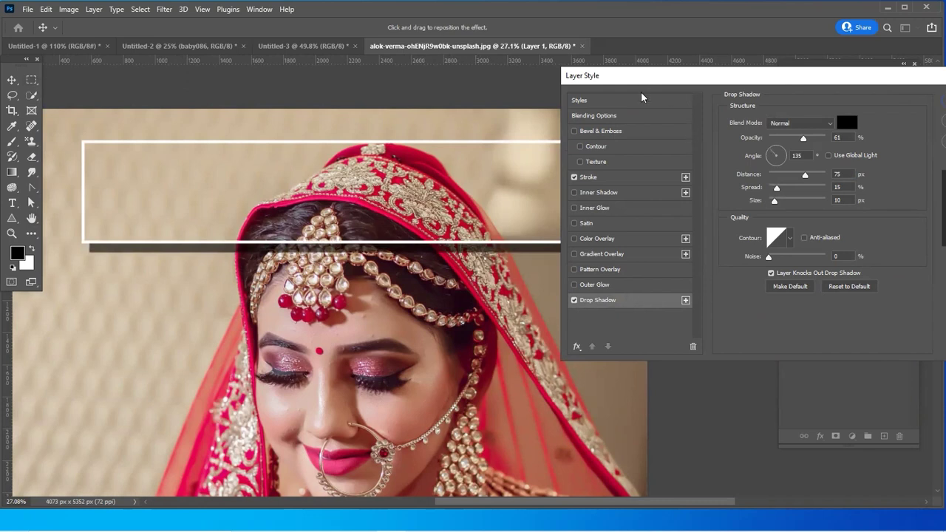
left_click_drag(642, 77, 707, 144)
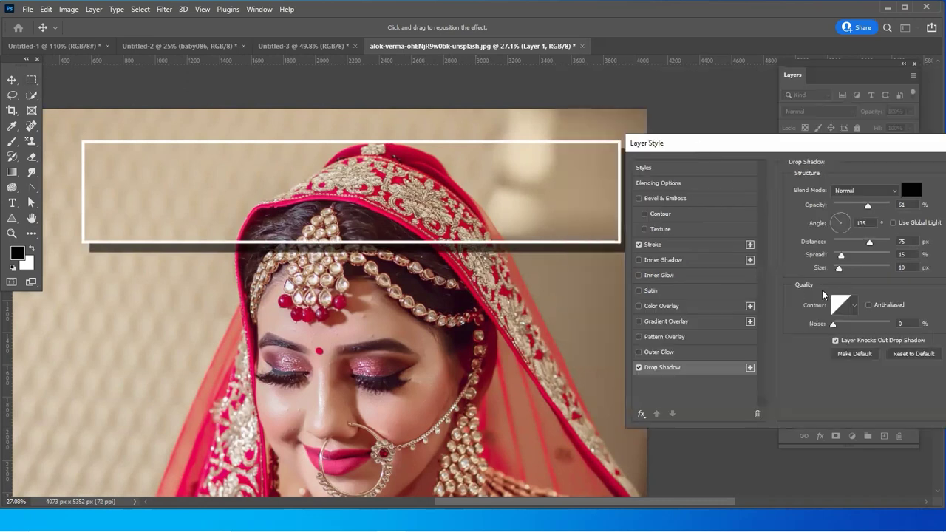
left_click_drag(840, 269, 844, 271)
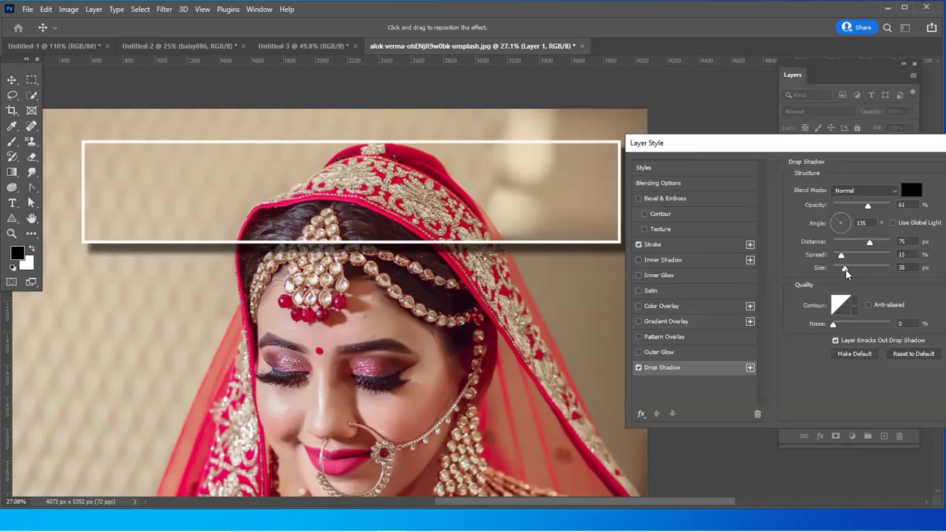
mouse_move(684, 151)
left_mouse_down()
mouse_move(736, 199)
mouse_move(446, 140)
left_mouse_up()
left_click(834, 162)
key("m")
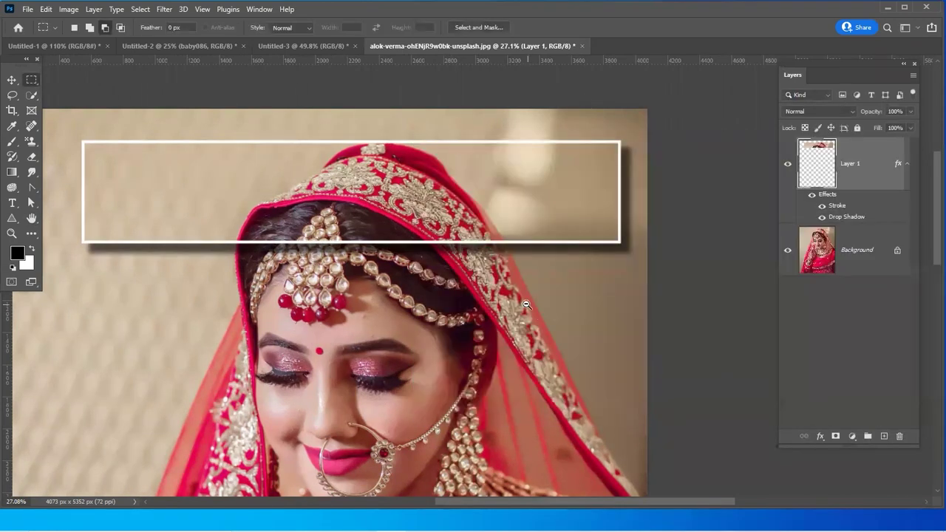
scroll(526, 303, "down", 3, "alt")
Copy a tall vertical strip down the bride's left side from Background onto Layer 2
scroll(527, 303, "down", 2, "alt")
left_click_drag(509, 340, 442, 253)
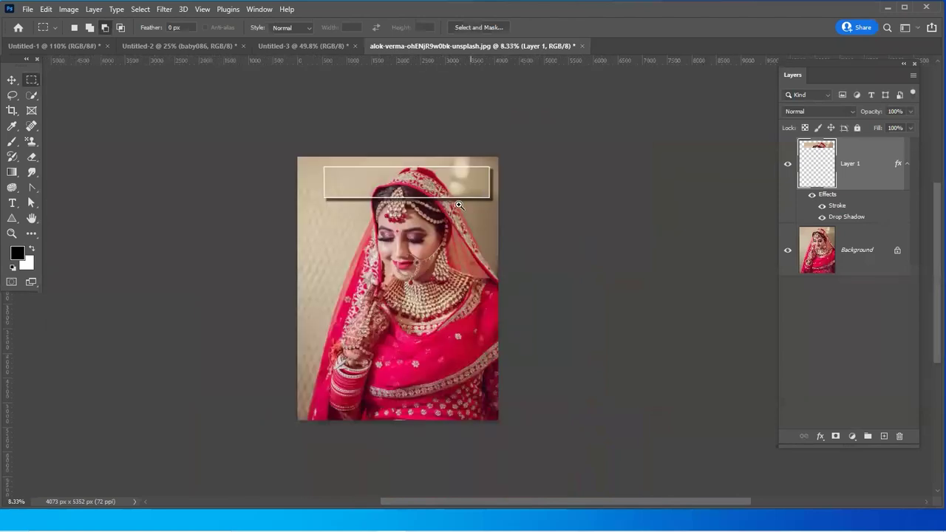
scroll(459, 205, "up", 3, "alt")
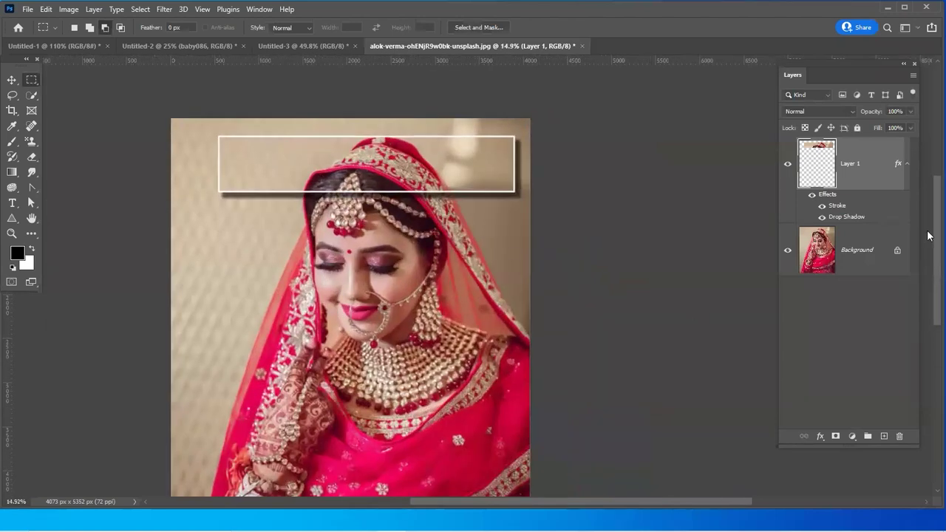
scroll(567, 262, "down", 1, "alt")
scroll(549, 247, "down", 1)
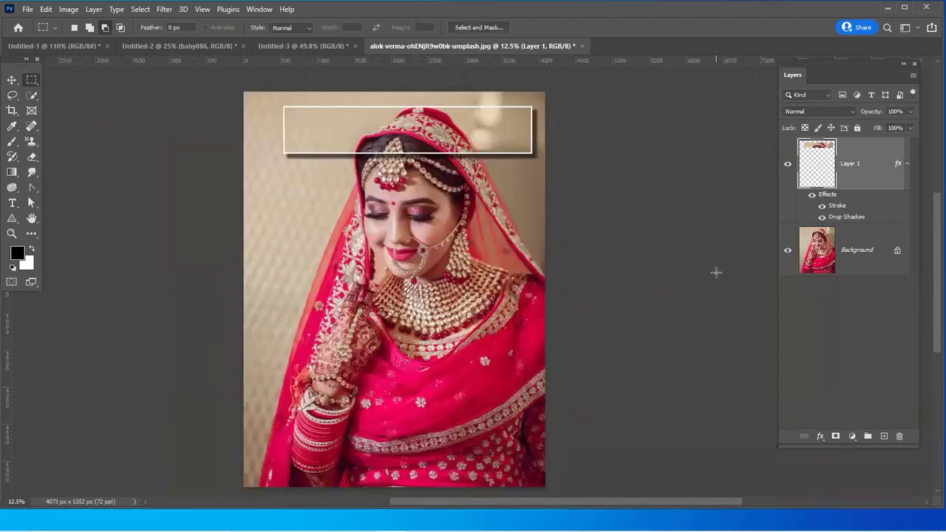
left_click(856, 250)
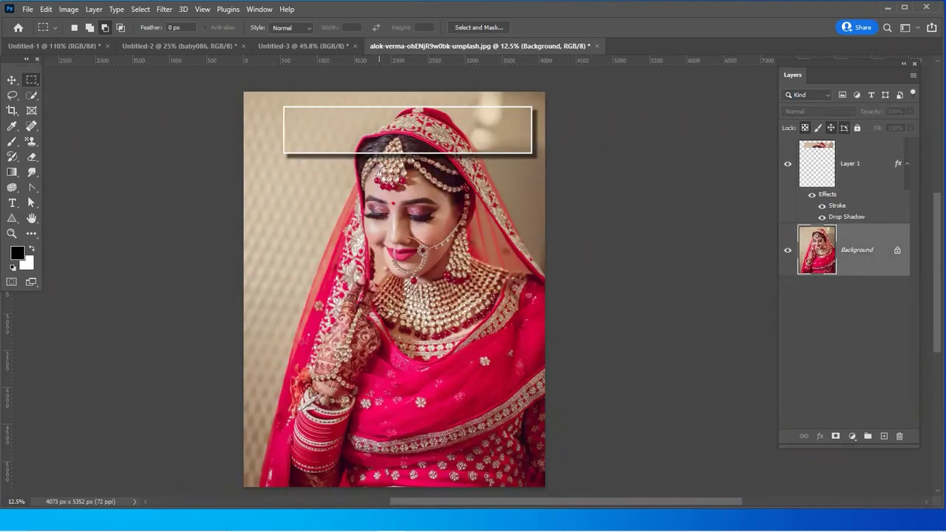
mouse_move(319, 94)
left_mouse_down()
mouse_move(338, 462)
mouse_move(356, 468)
left_mouse_up()
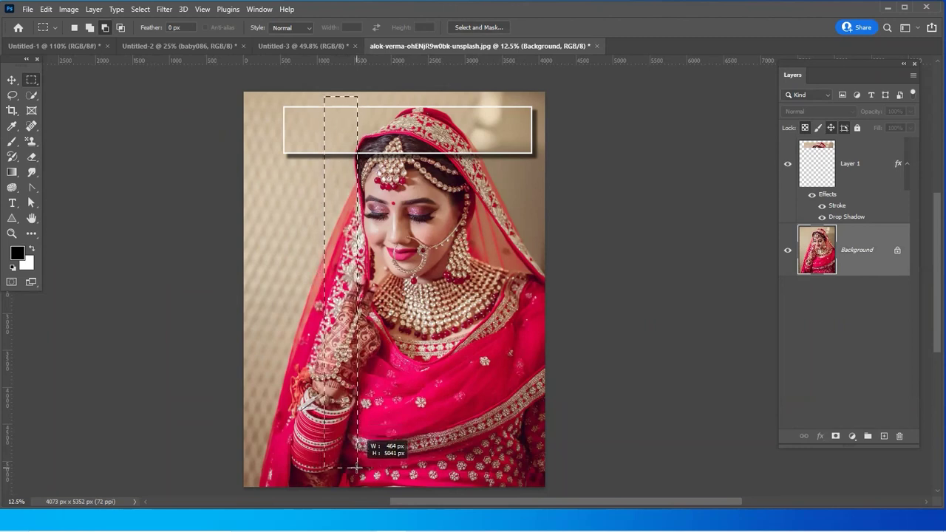
left_click_drag(357, 468, 357, 473)
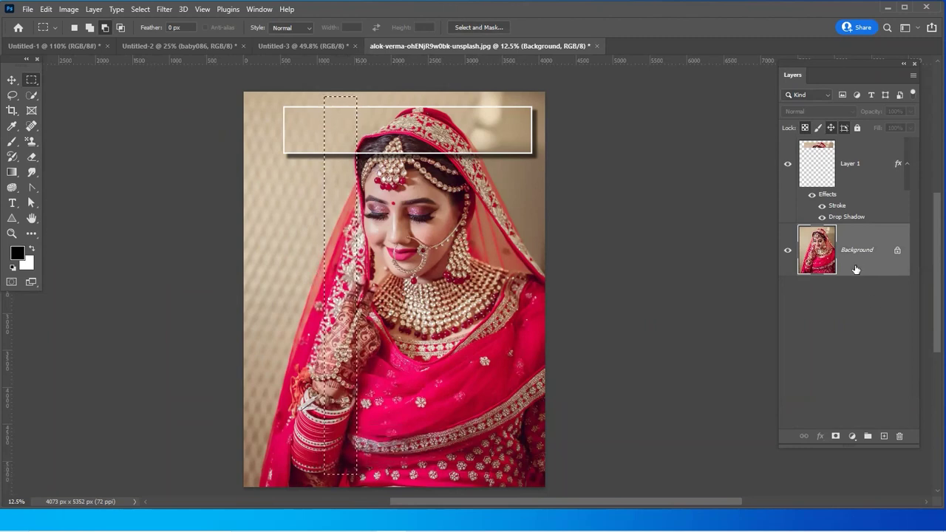
key("ctrl+j")
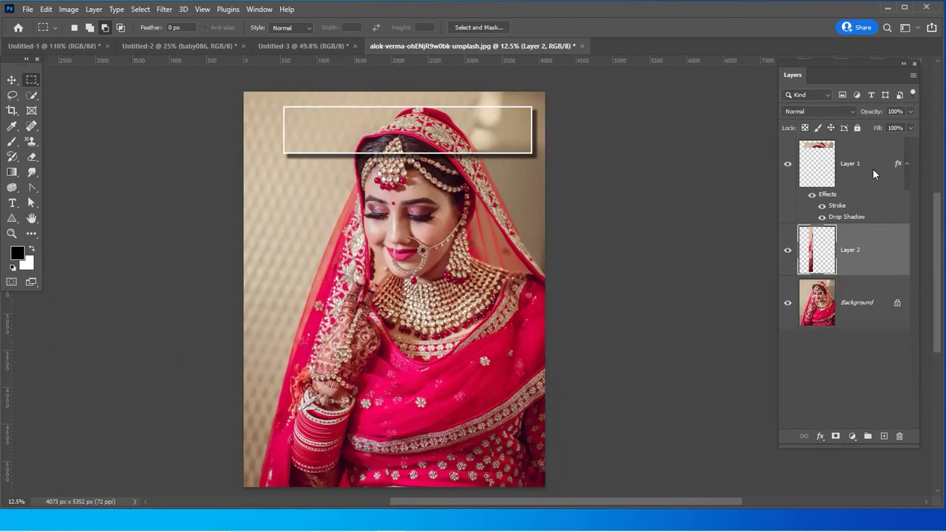
Copy Layer 1's stroke and shadow style and paste it onto Layer 2
left_click(870, 169)
right_click(869, 169)
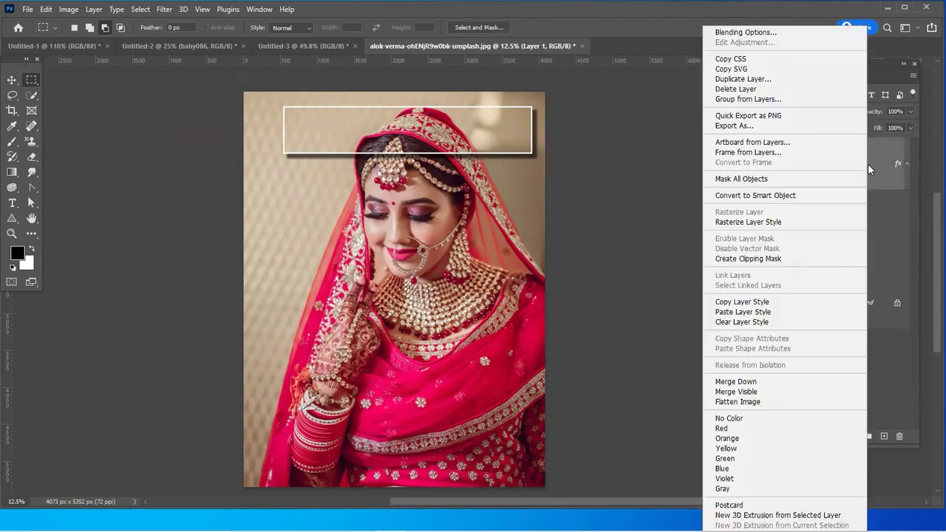
left_click(742, 304)
left_click(862, 251)
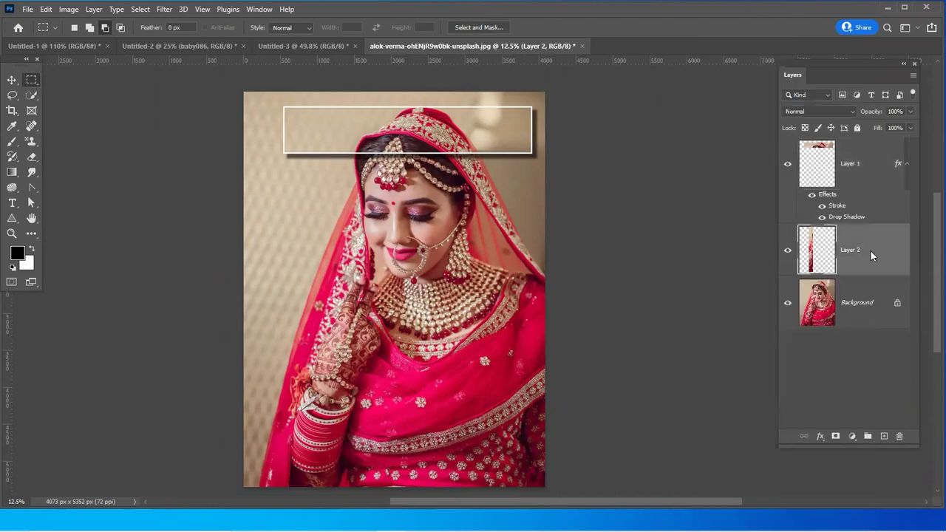
right_click(870, 250)
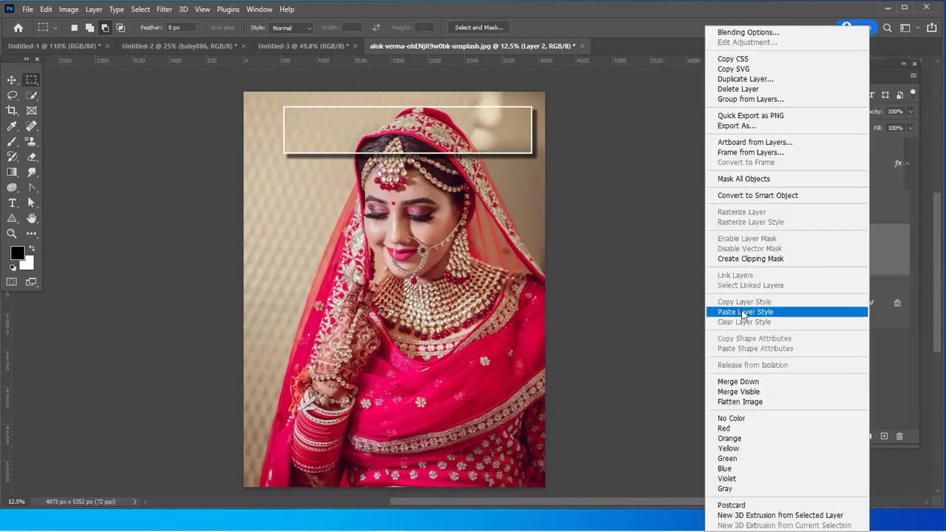
left_click(743, 312)
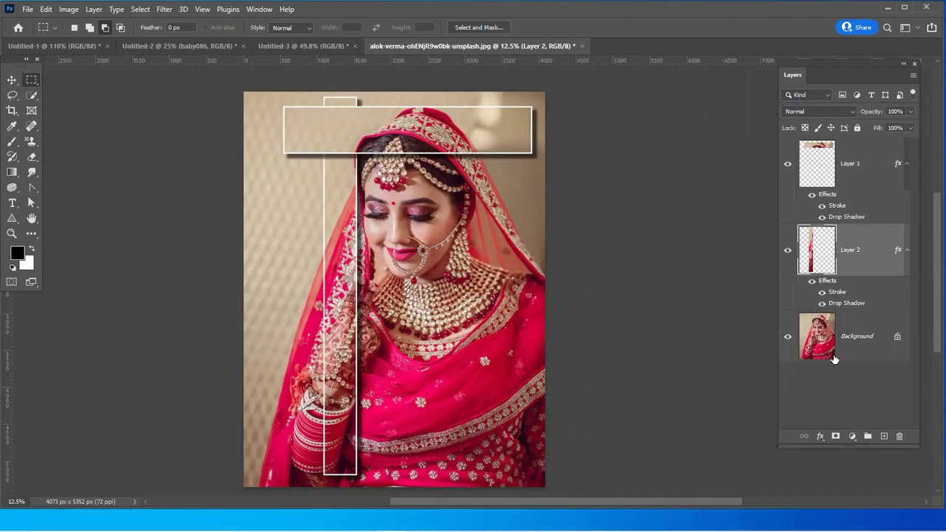
left_click(858, 337)
Copy a box around the bride's face onto Layer 3 and paste the stroke-and-shadow style
left_click_drag(283, 171, 474, 305)
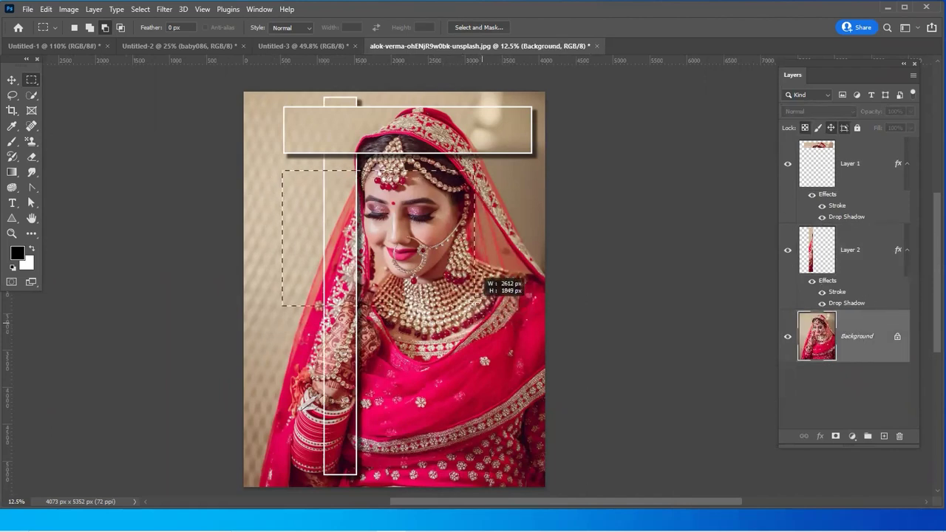
mouse_move(474, 304)
left_mouse_down()
mouse_move(490, 299)
mouse_move(464, 298)
left_mouse_up()
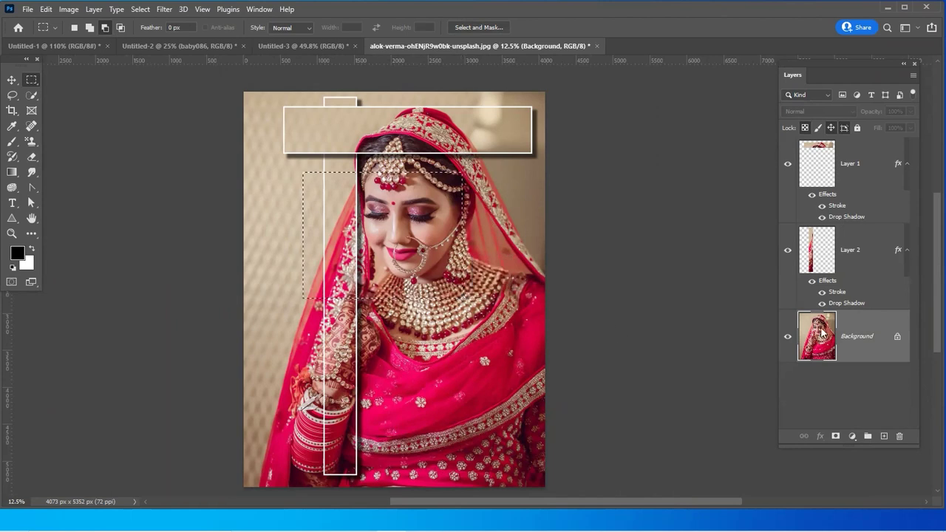
key("ctrl+j")
right_click(860, 343)
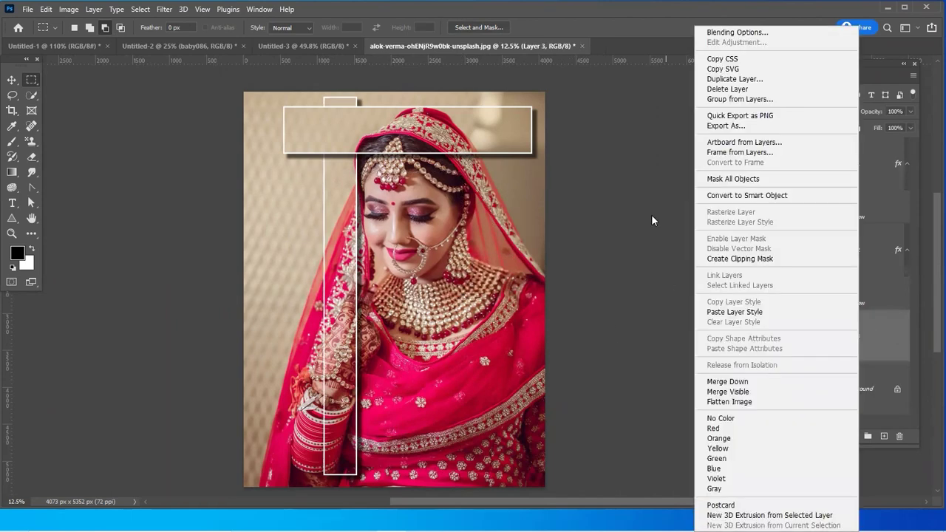
left_click(734, 311)
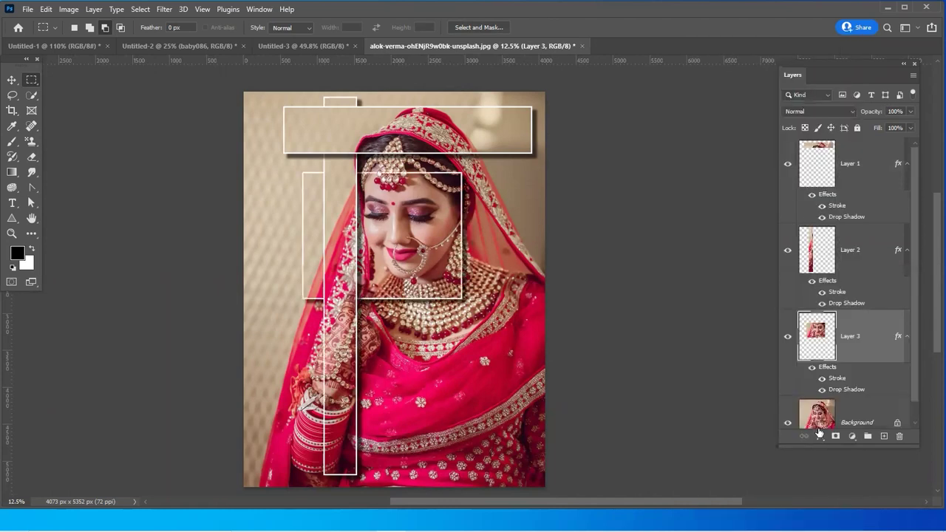
scroll(845, 360, "down", 1)
left_click(831, 418)
scroll(564, 218, "down", 1)
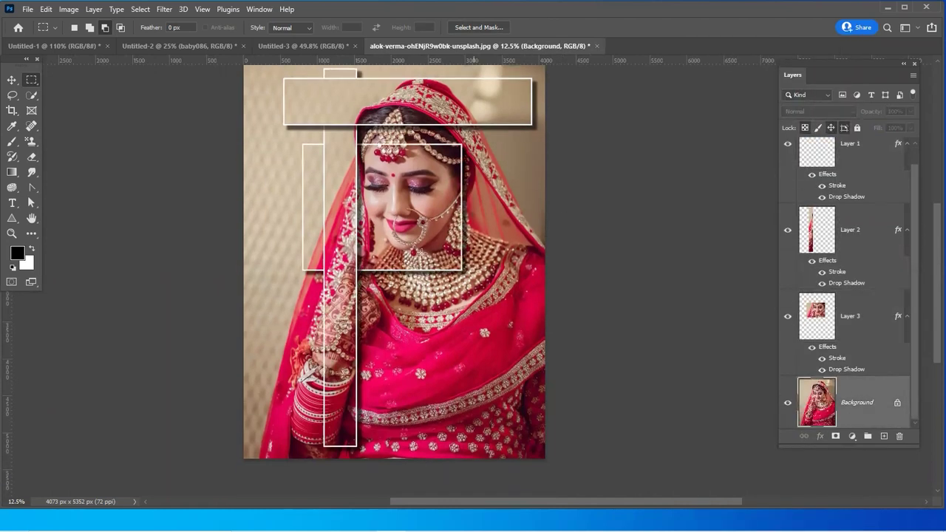
Copy a tall box right of the face onto Layer 4 and paste the stroke-and-shadow style
left_click_drag(426, 181, 521, 366)
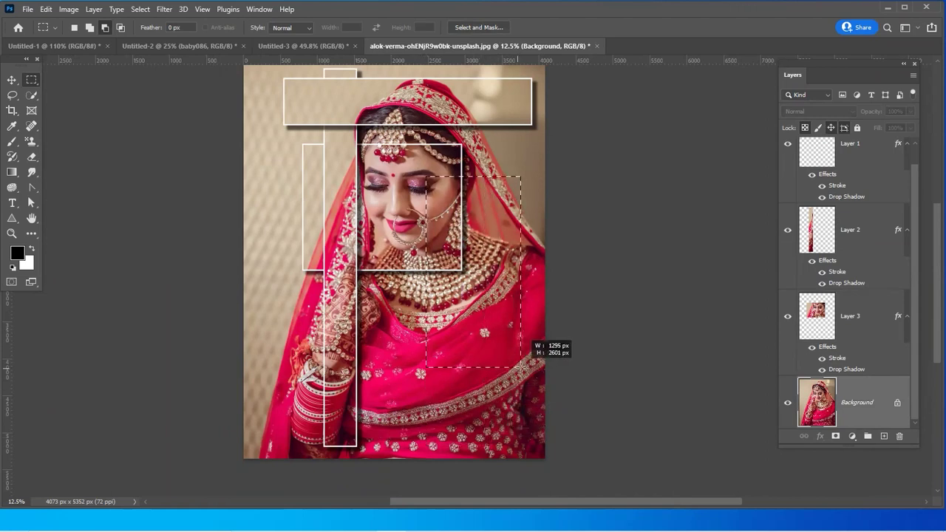
left_click_drag(521, 366, 499, 391)
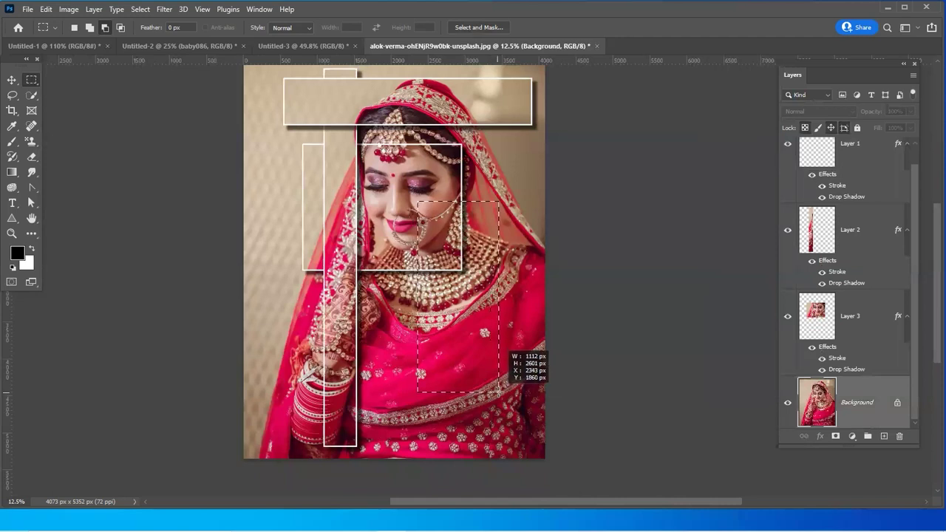
left_click_drag(499, 391, 503, 392)
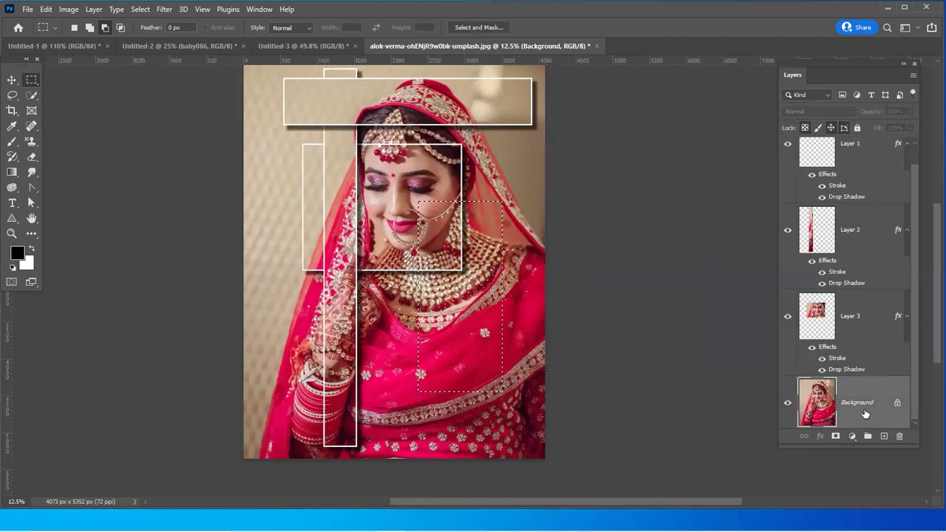
key("ctrl+j")
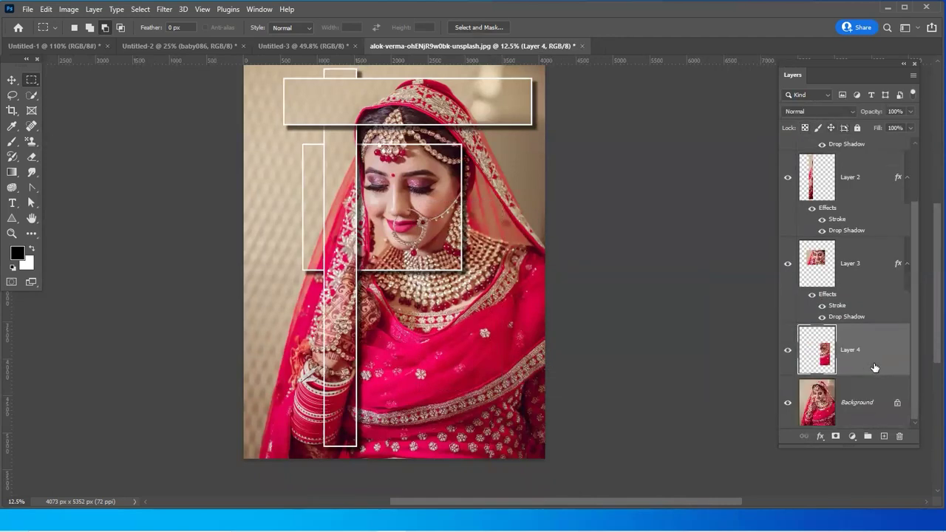
right_click(864, 361)
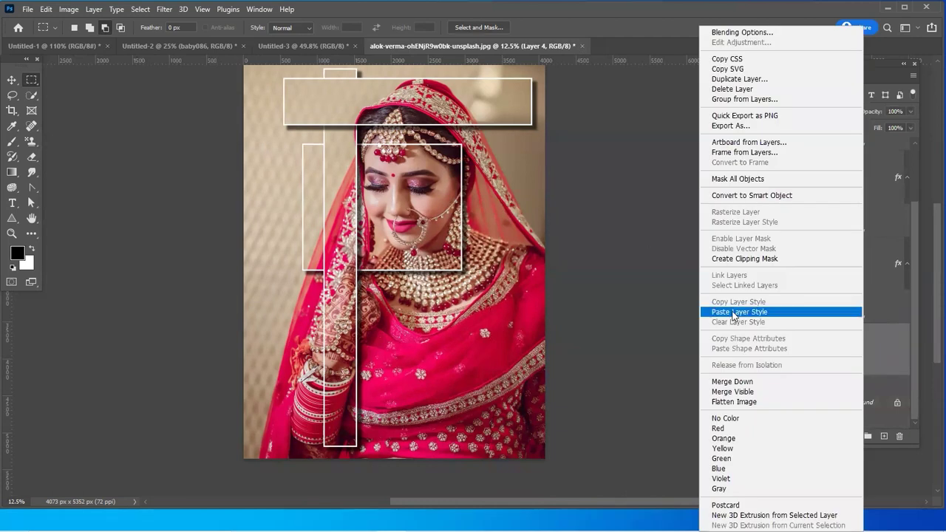
left_click(733, 312)
left_click(854, 411)
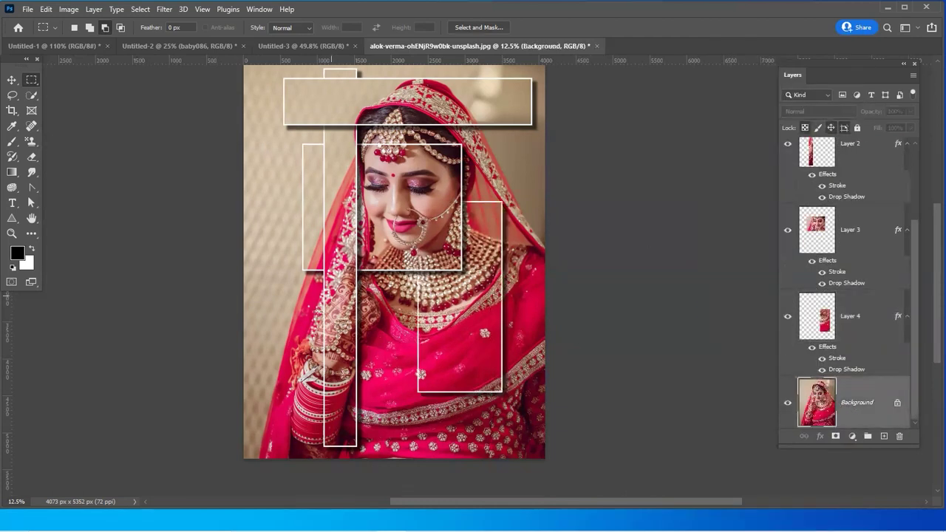
mouse_move(249, 322)
left_mouse_down()
mouse_move(530, 351)
mouse_move(539, 344)
mouse_move(536, 366)
left_mouse_up()
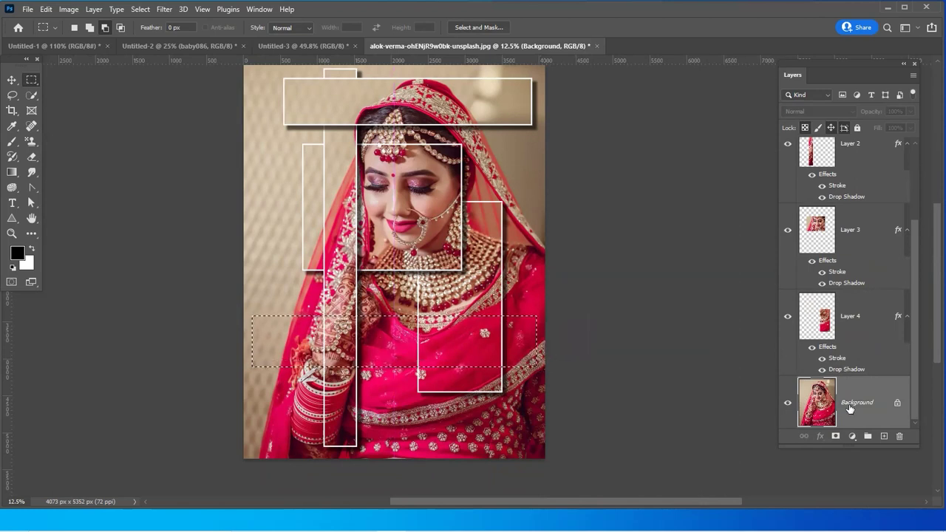
Copy the wide lower strip to Layer 5 and paste the white stroke and drop-shadow style onto it
key("ctrl+j")
right_click(867, 360)
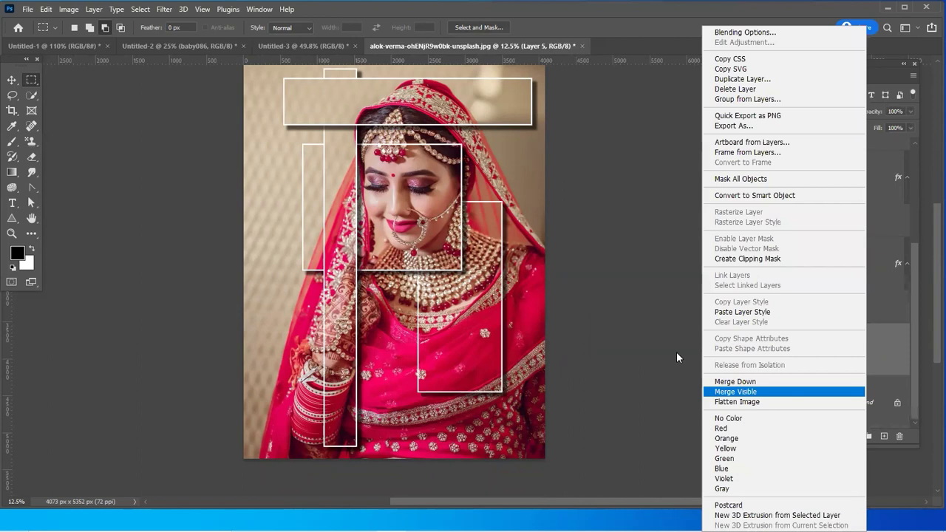
left_click(731, 310)
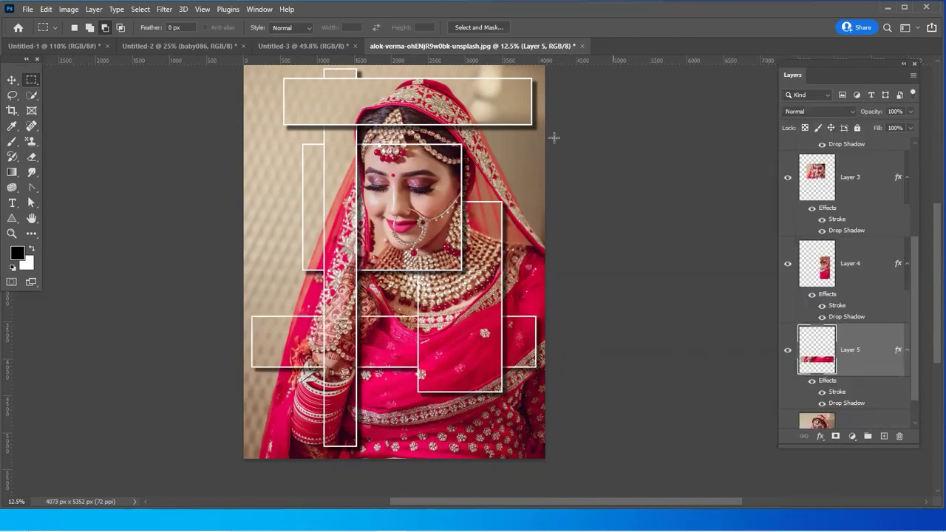
left_click_drag(547, 295, 543, 273)
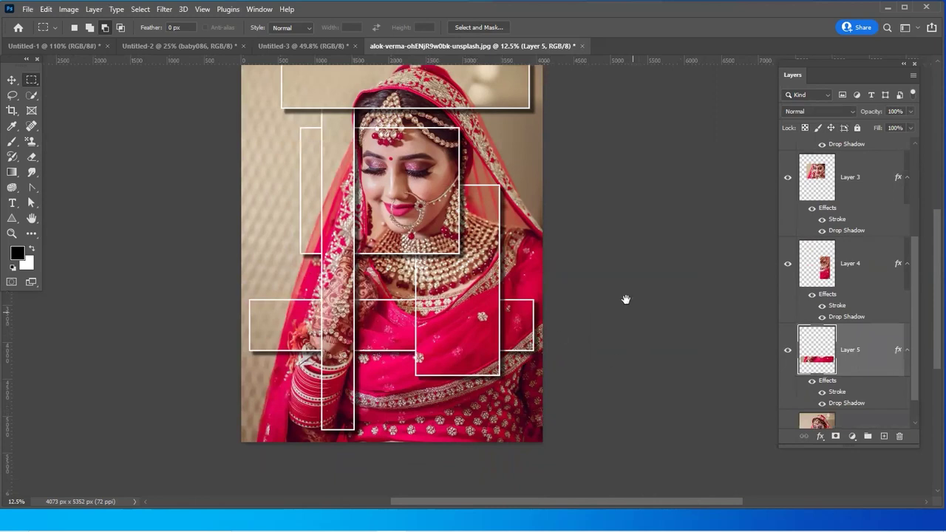
left_click_drag(627, 317, 630, 333)
scroll(871, 385, "down", 1)
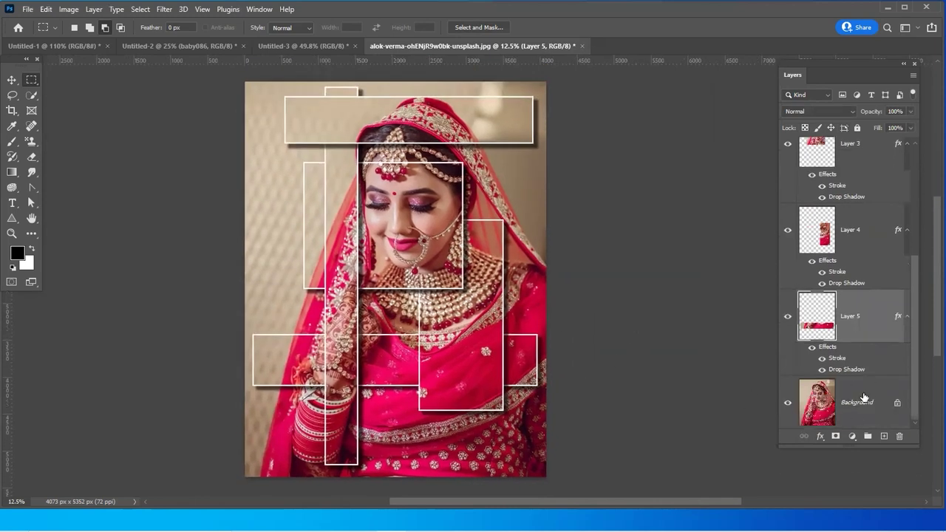
Select the Background photo layer
left_click(861, 417)
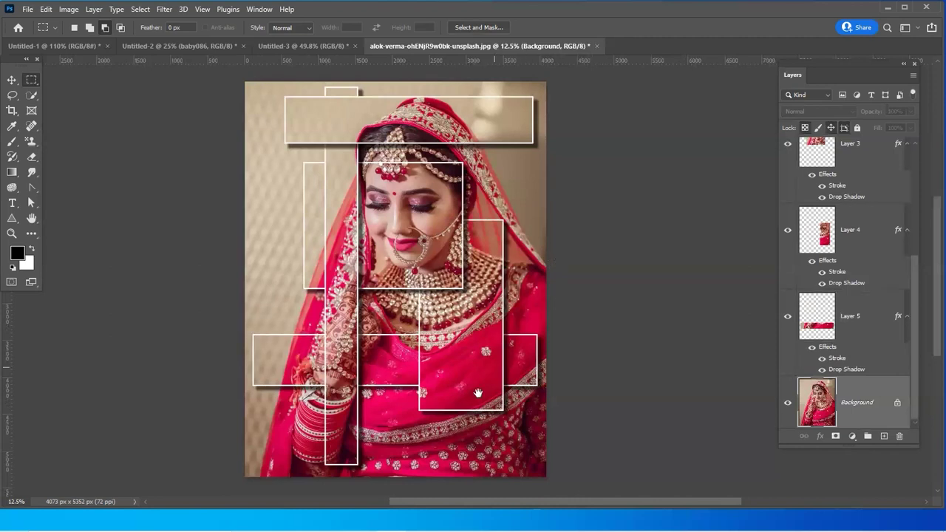
left_click_drag(477, 393, 466, 392)
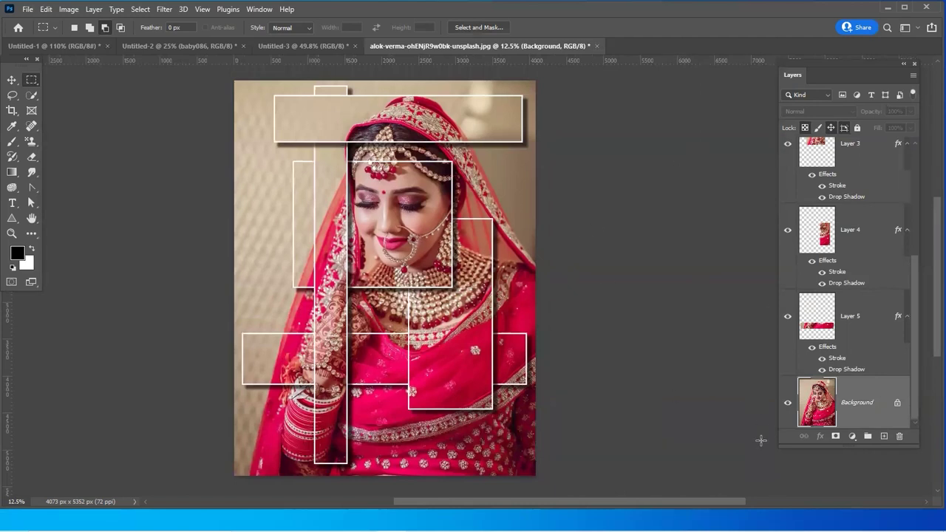
scroll(859, 397, "up", 5)
scroll(866, 376, "down", 3)
Add a white-filled Layer 6 above the Background, hide it, and reselect the visible bride photo
left_click(788, 403)
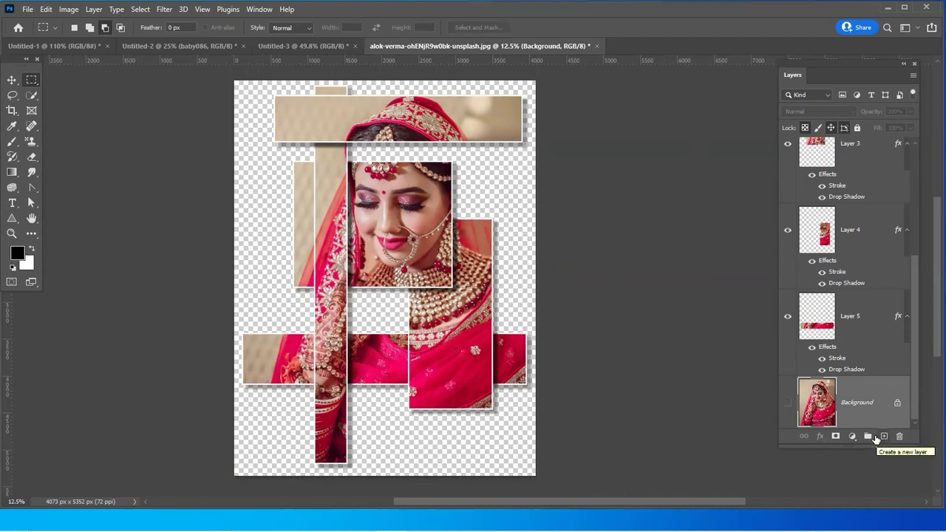
left_click(884, 436)
scroll(863, 364, "down", 2)
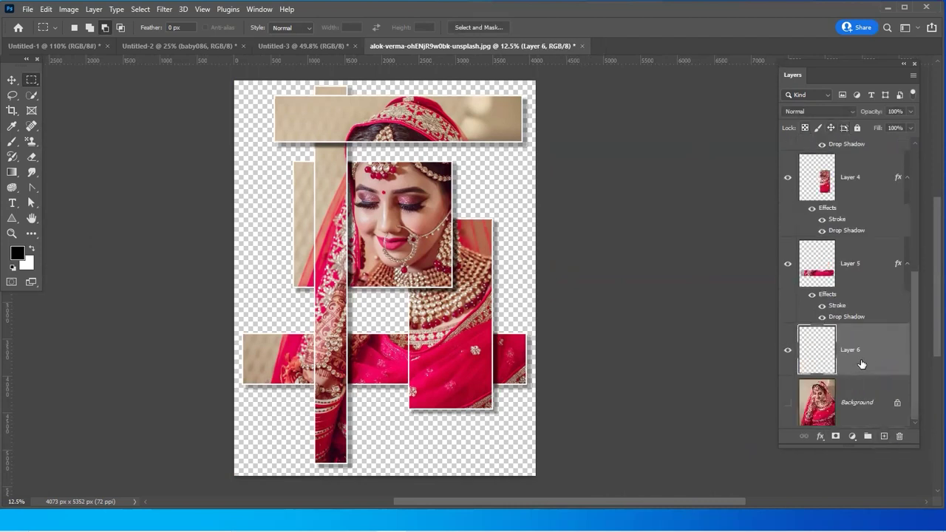
key("ctrl+BackSpace")
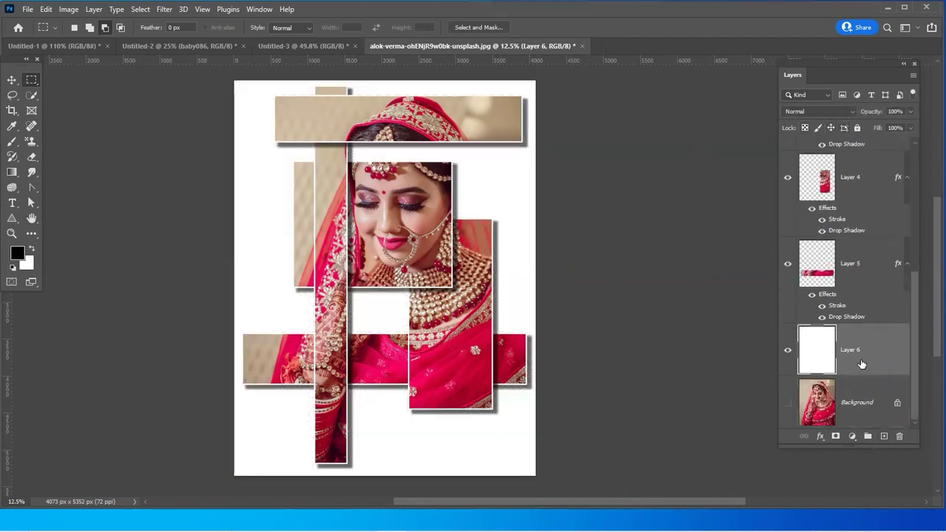
left_click(788, 350)
left_click(788, 403)
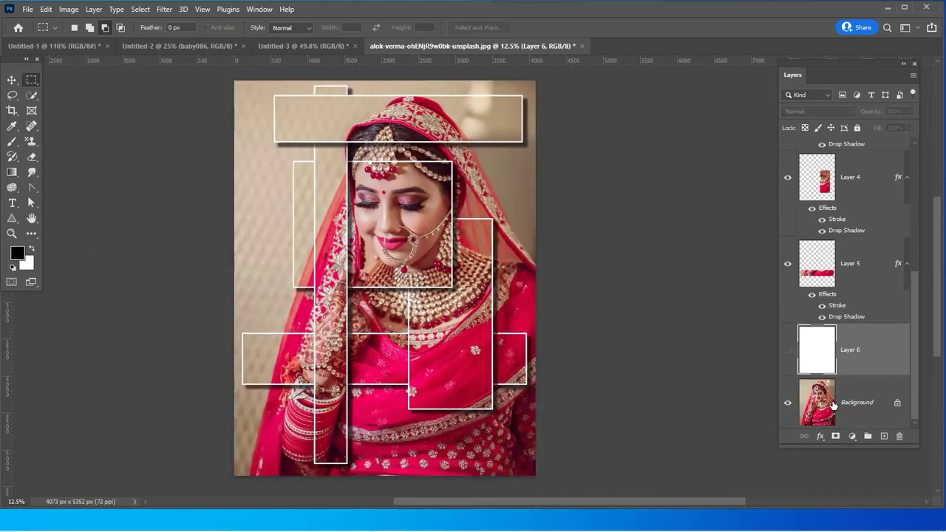
left_click(876, 406)
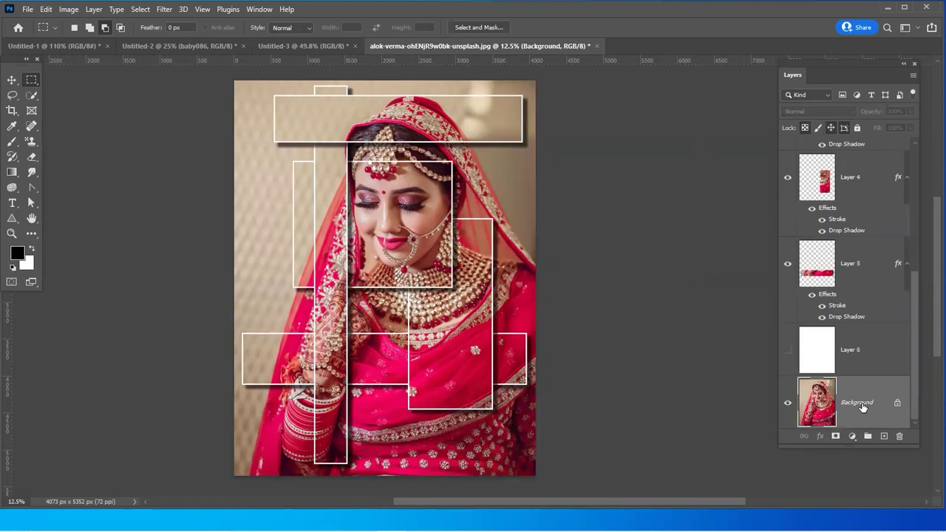
Set the Background photo's Hue/Saturation saturation to -100
key("ctrl+u")
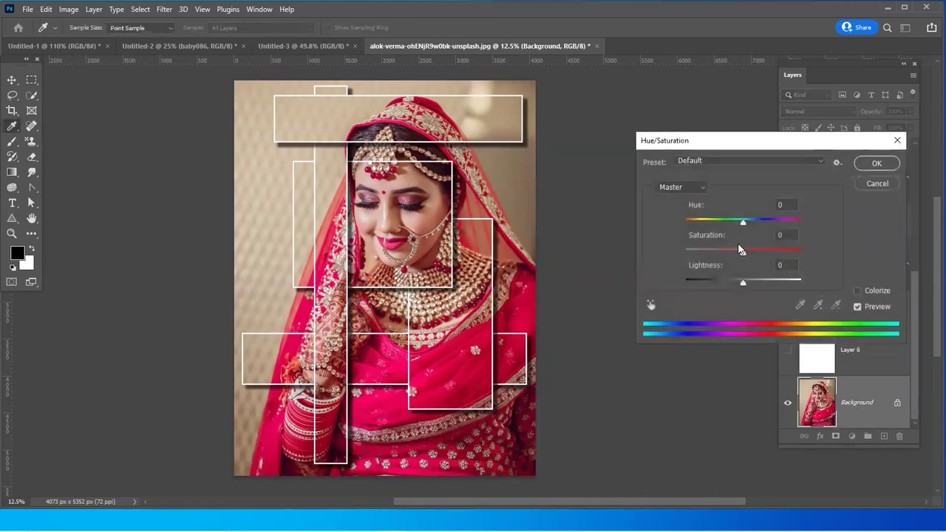
left_click_drag(744, 252, 653, 258)
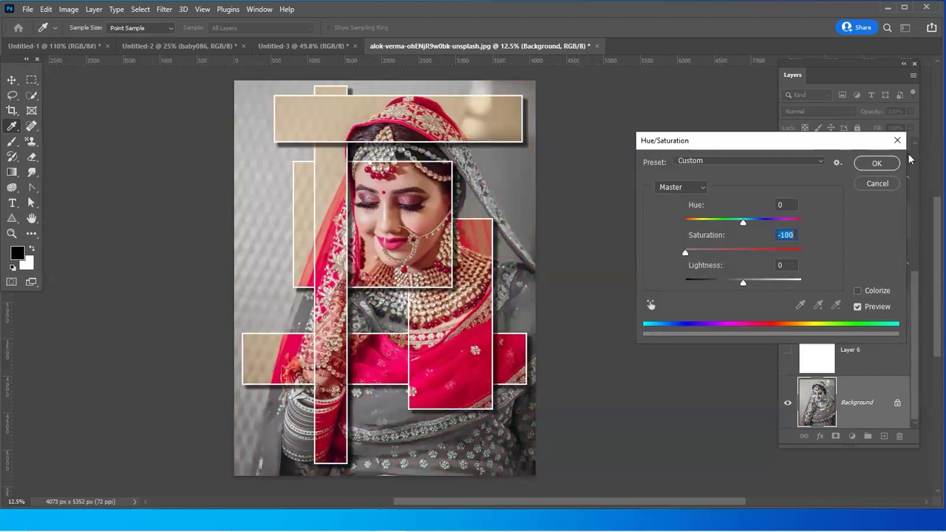
left_click(876, 162)
Switch to the Move tool and select the top horizontal strip, Layer 1
left_click(11, 80)
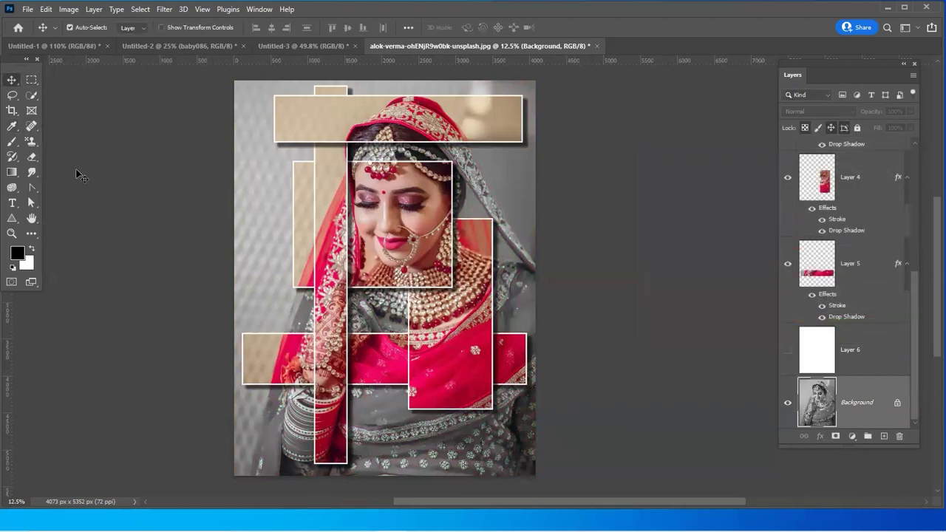
left_click_drag(553, 256, 564, 285)
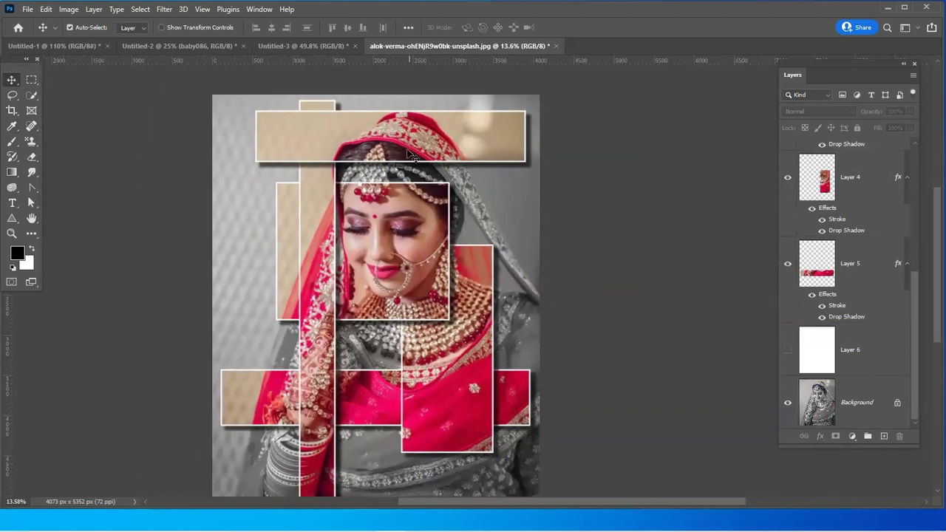
left_click(408, 145)
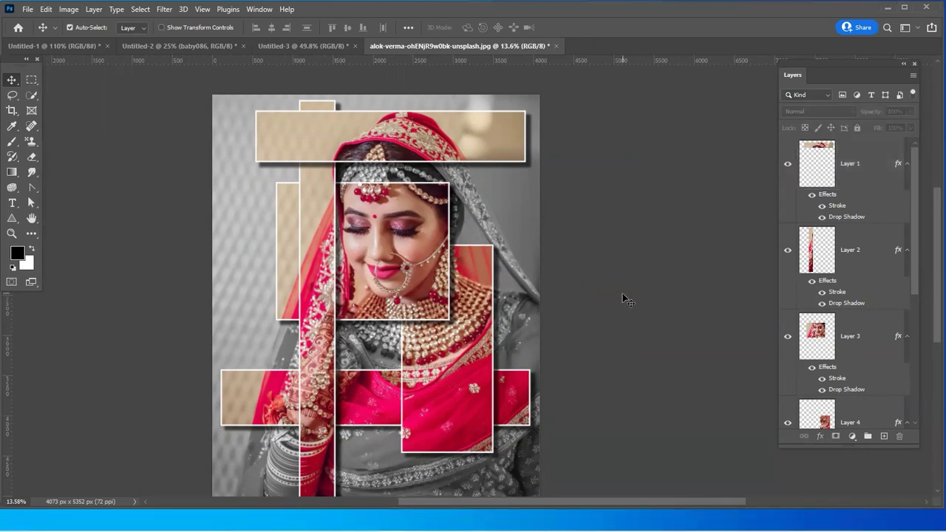
Look through the Untitled-2 and BABY text documents, ending back on the Untitled-1 baby collage
left_click(66, 44)
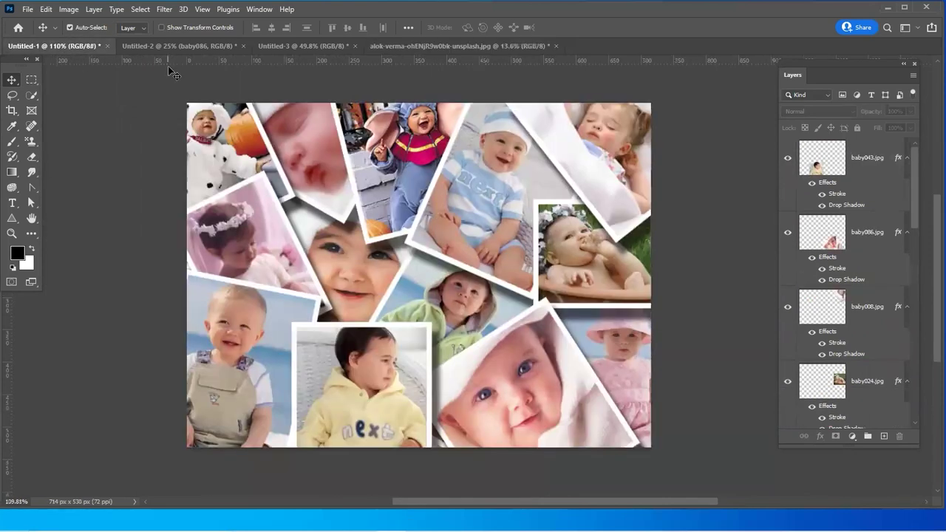
left_click_drag(383, 173, 481, 335)
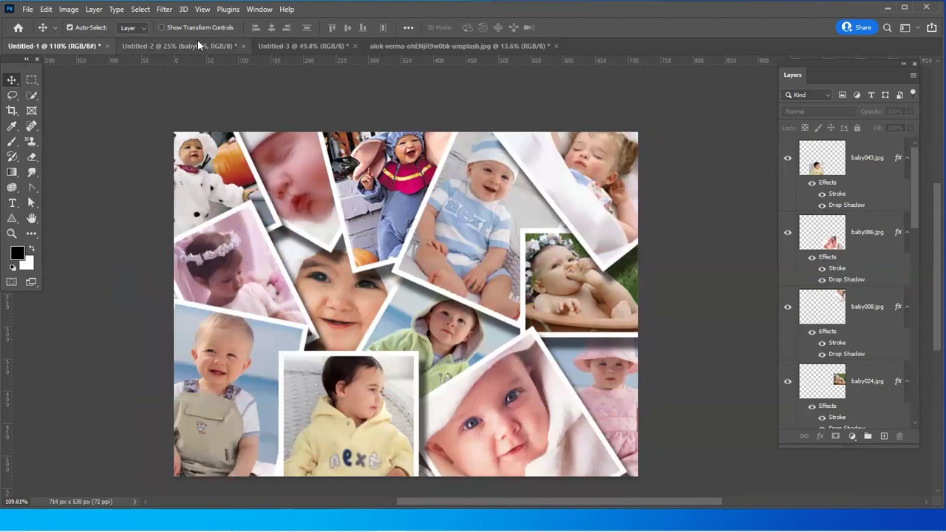
left_click(198, 45)
left_click(315, 44)
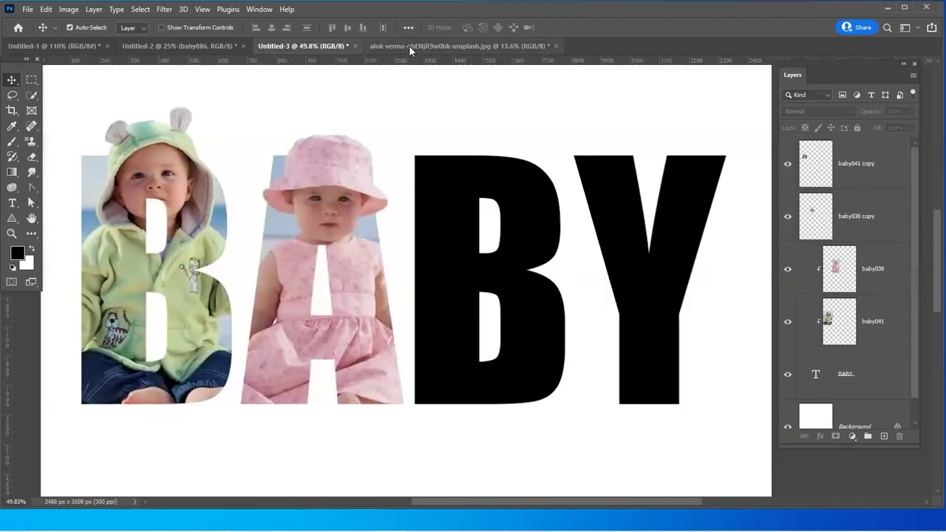
left_click(410, 46)
left_click(323, 45)
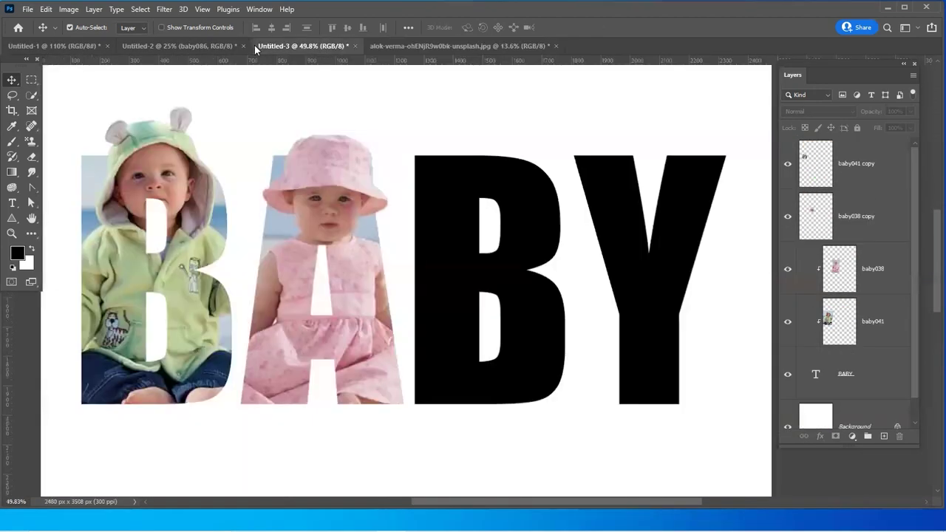
left_click(166, 49)
left_click(91, 46)
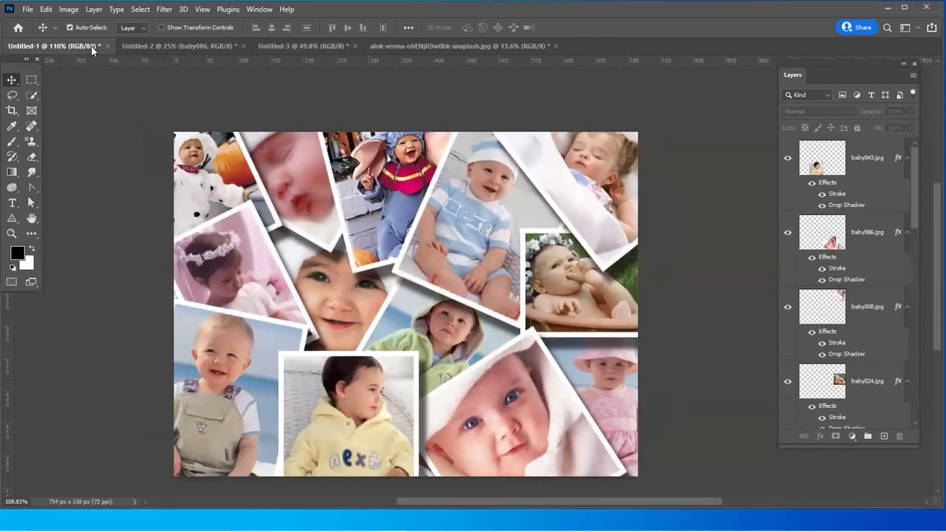
mouse_move(478, 353)
left_mouse_down()
mouse_move(527, 307)
mouse_move(516, 329)
left_mouse_up()
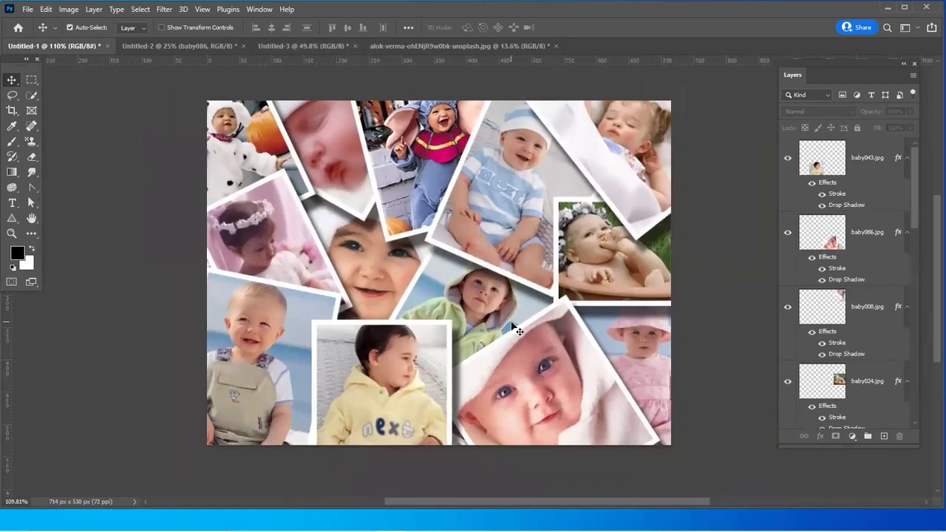